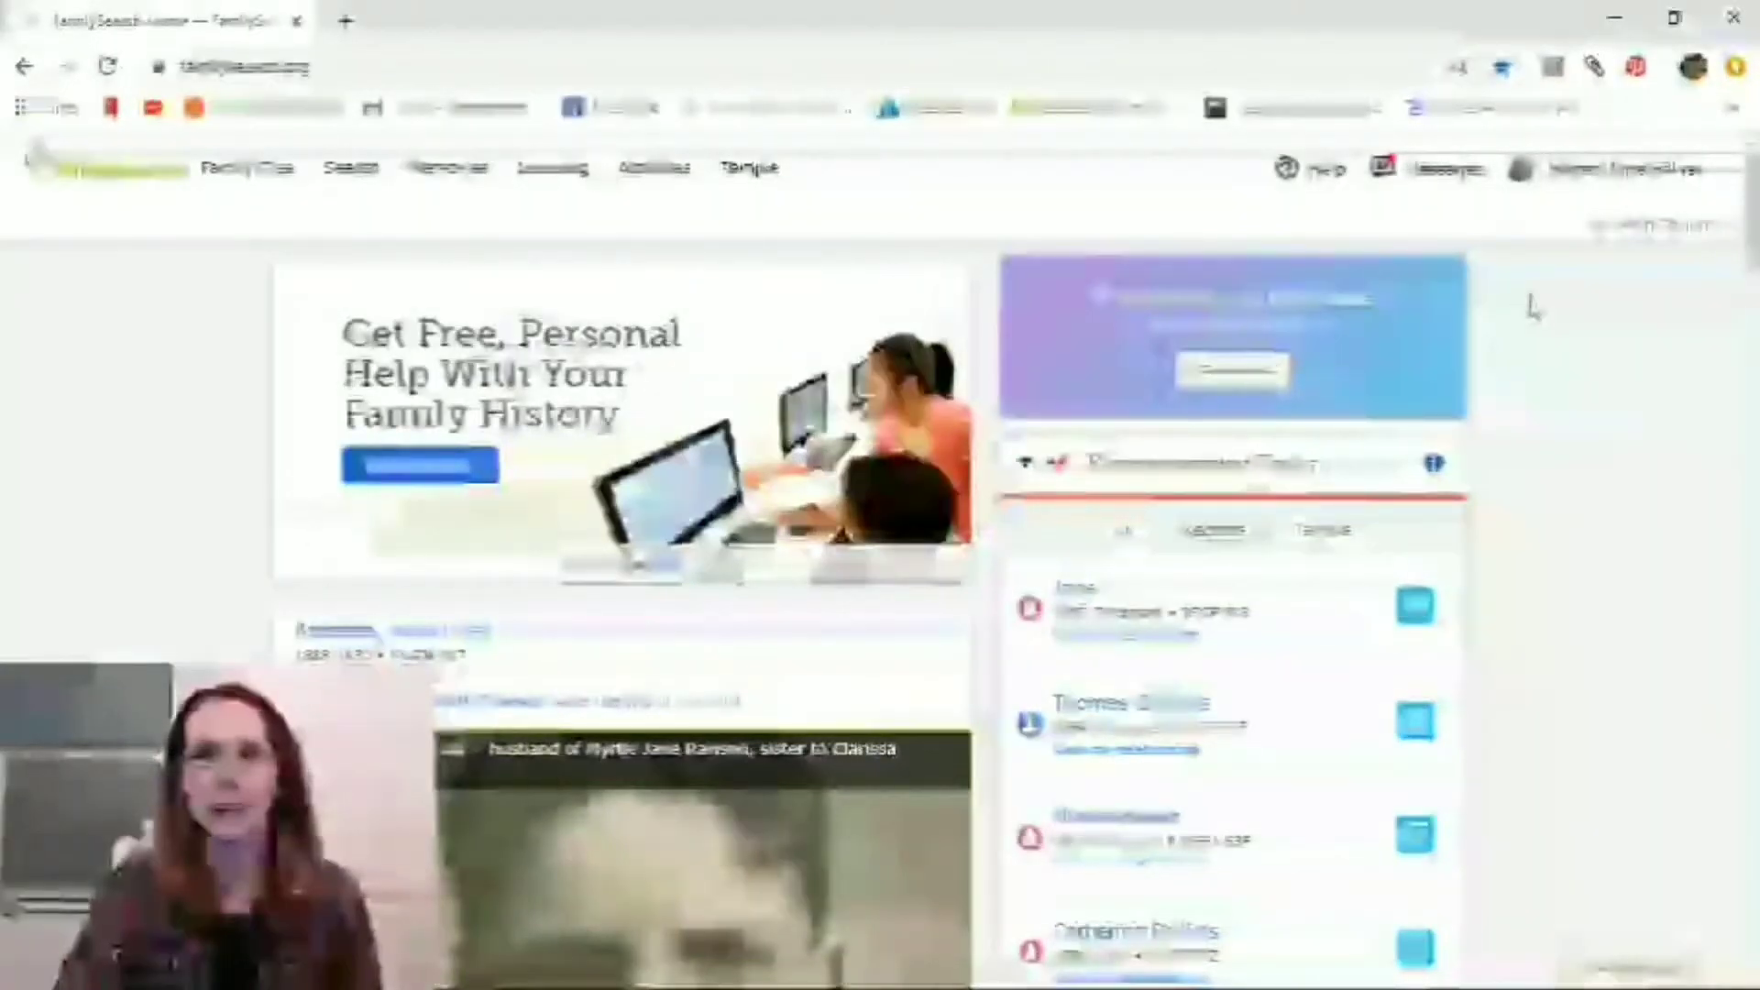
Step: Go to the Memories overview page and start adding new memories
{"action": "left_click", "coordinate": [442, 180]}
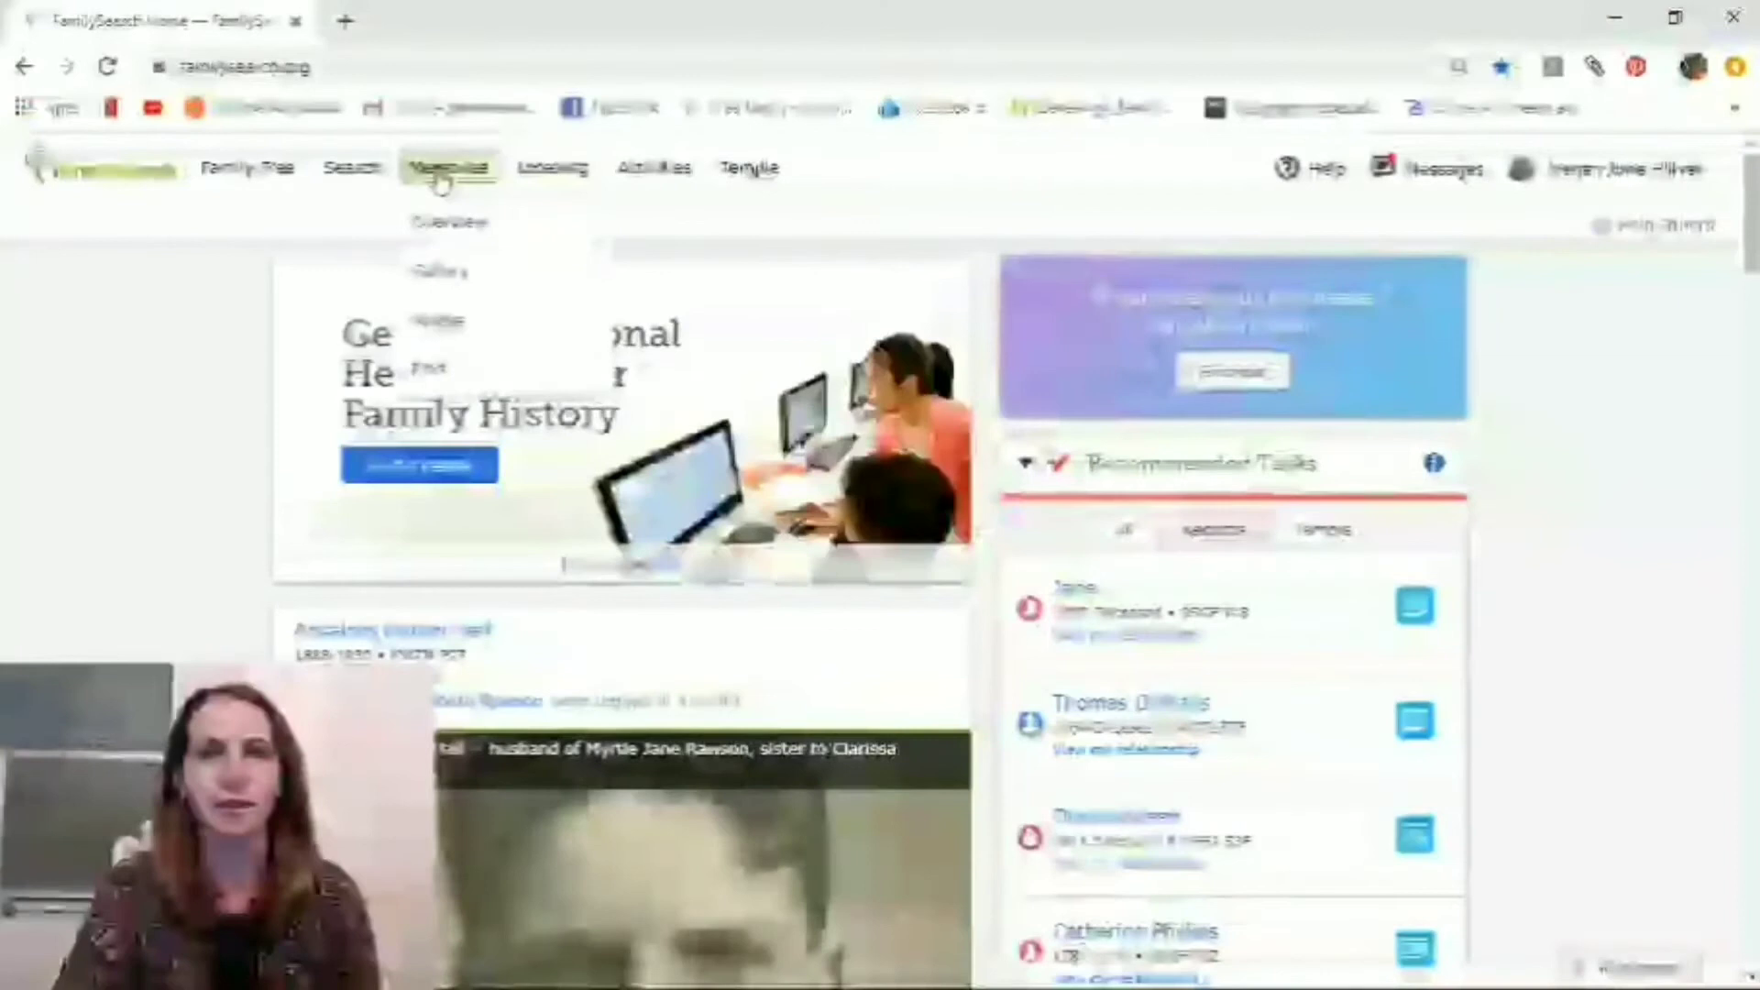
{"action": "left_click", "coordinate": [450, 224]}
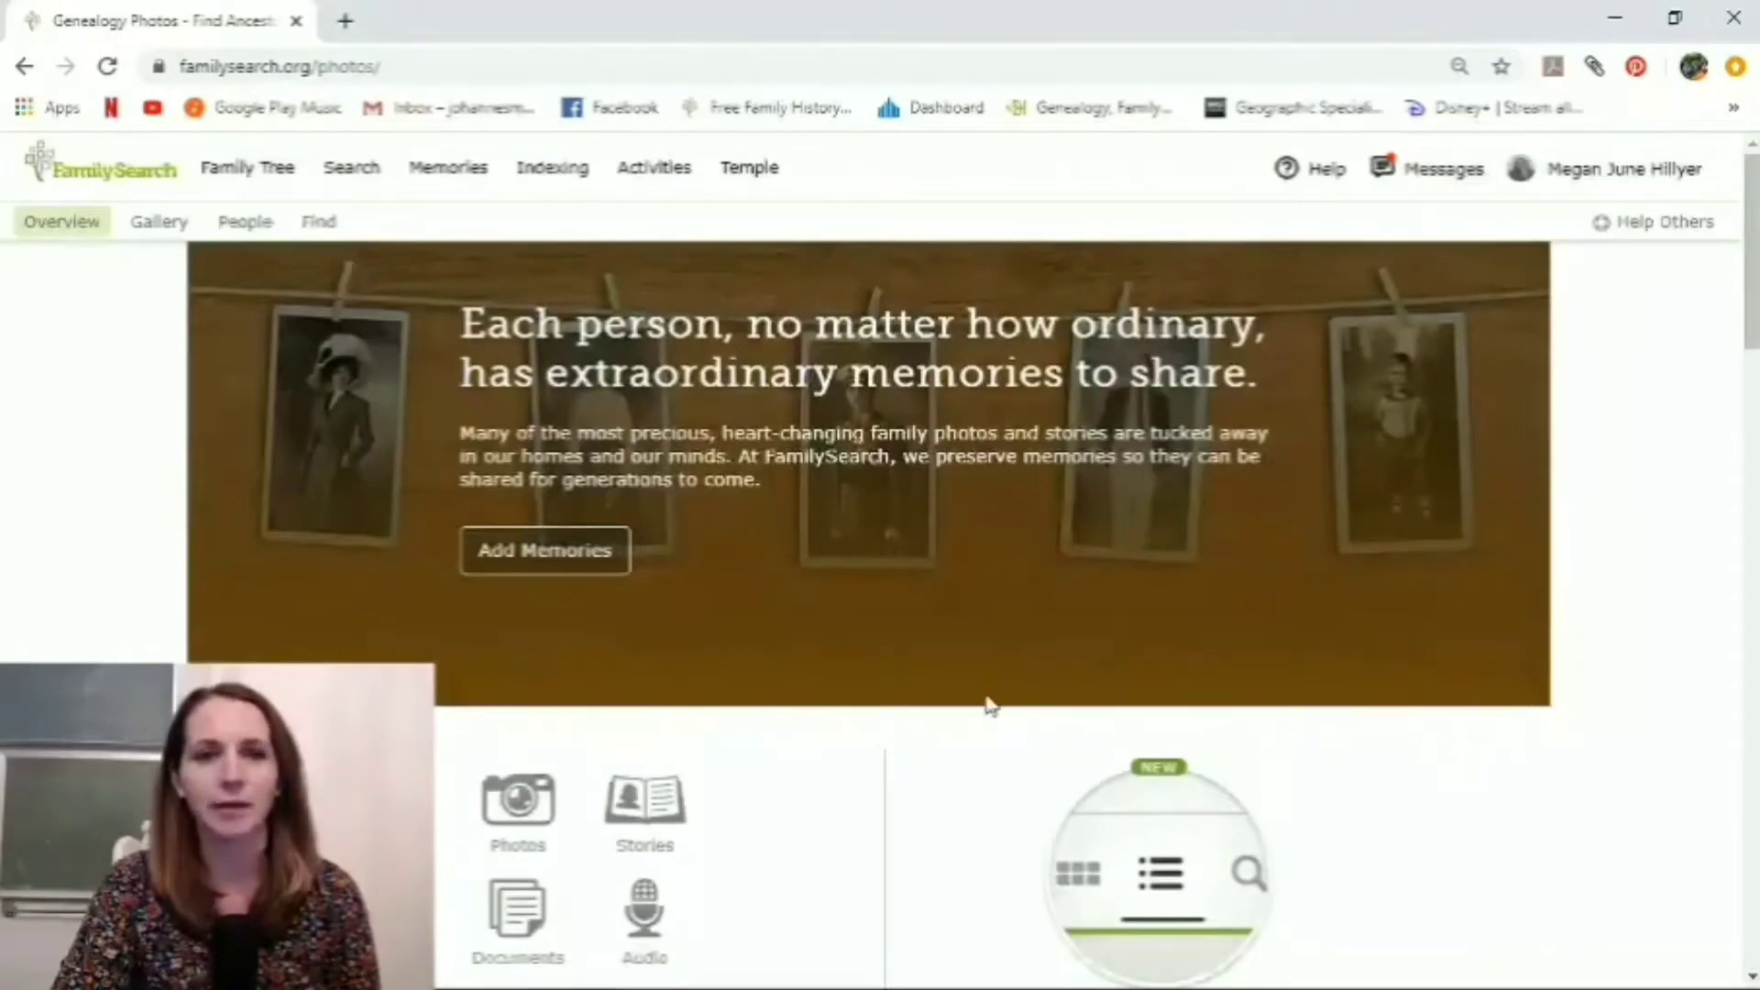
{"action": "scroll", "coordinate": [850, 752], "scroll_direction": "down", "scroll_amount": 7}
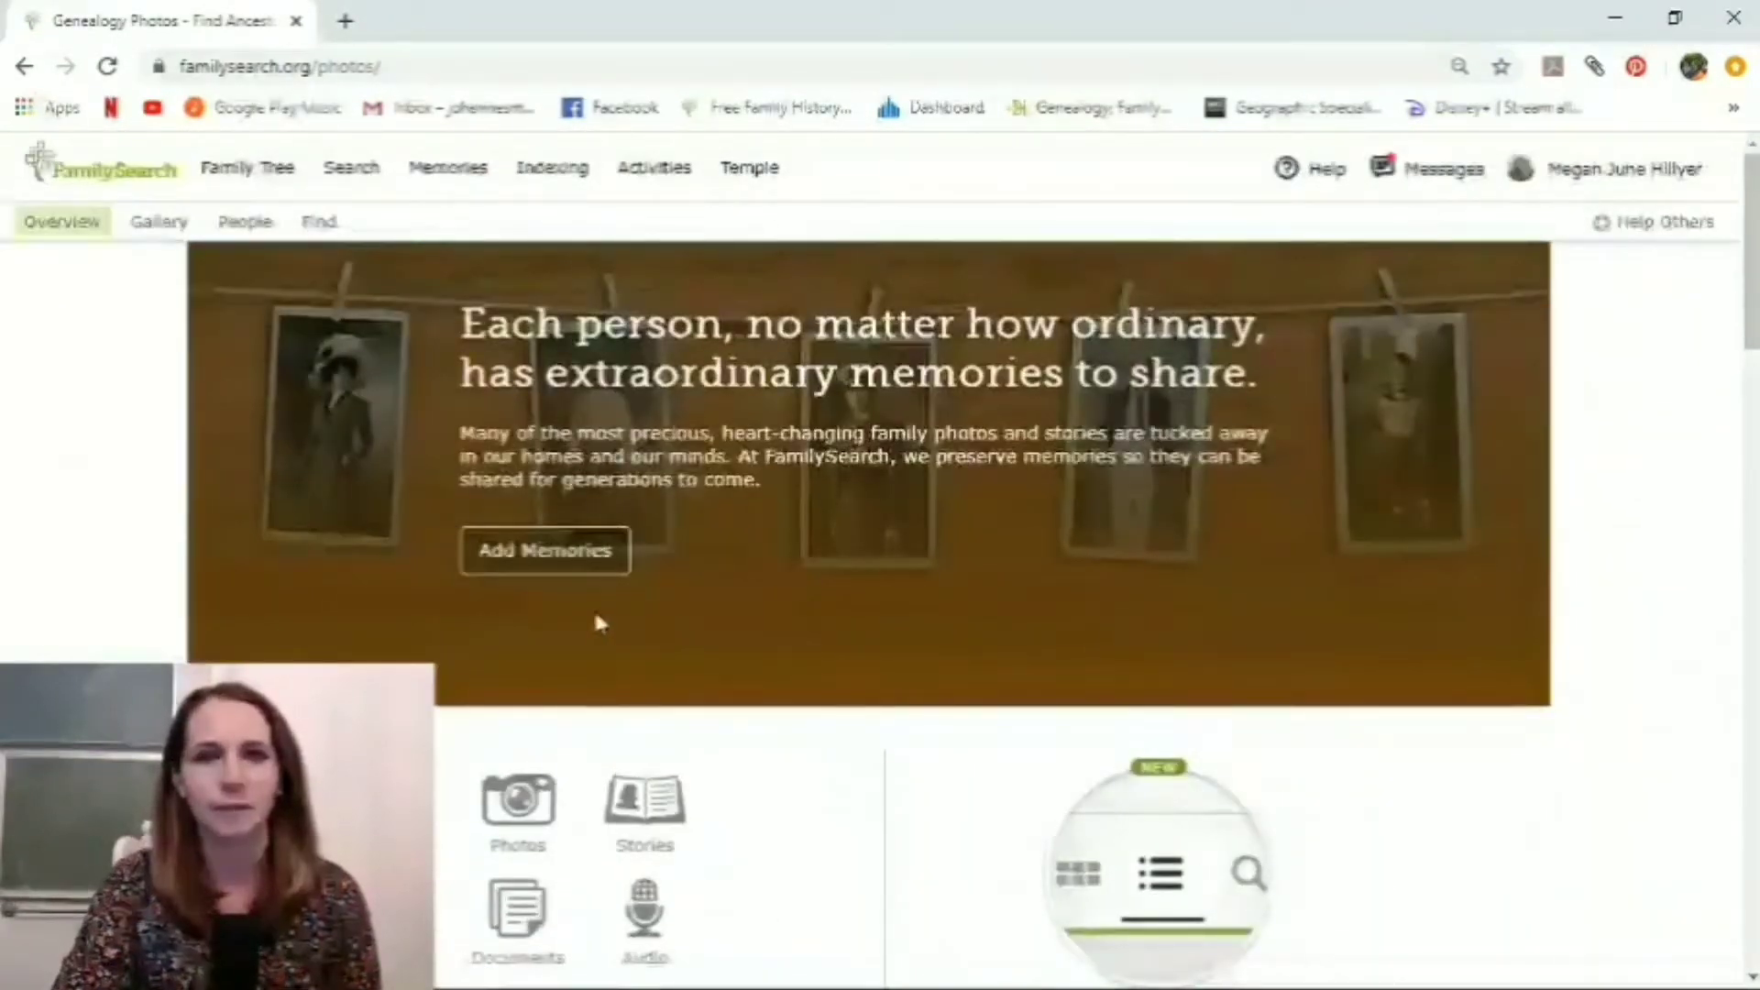
{"action": "left_click", "coordinate": [525, 567]}
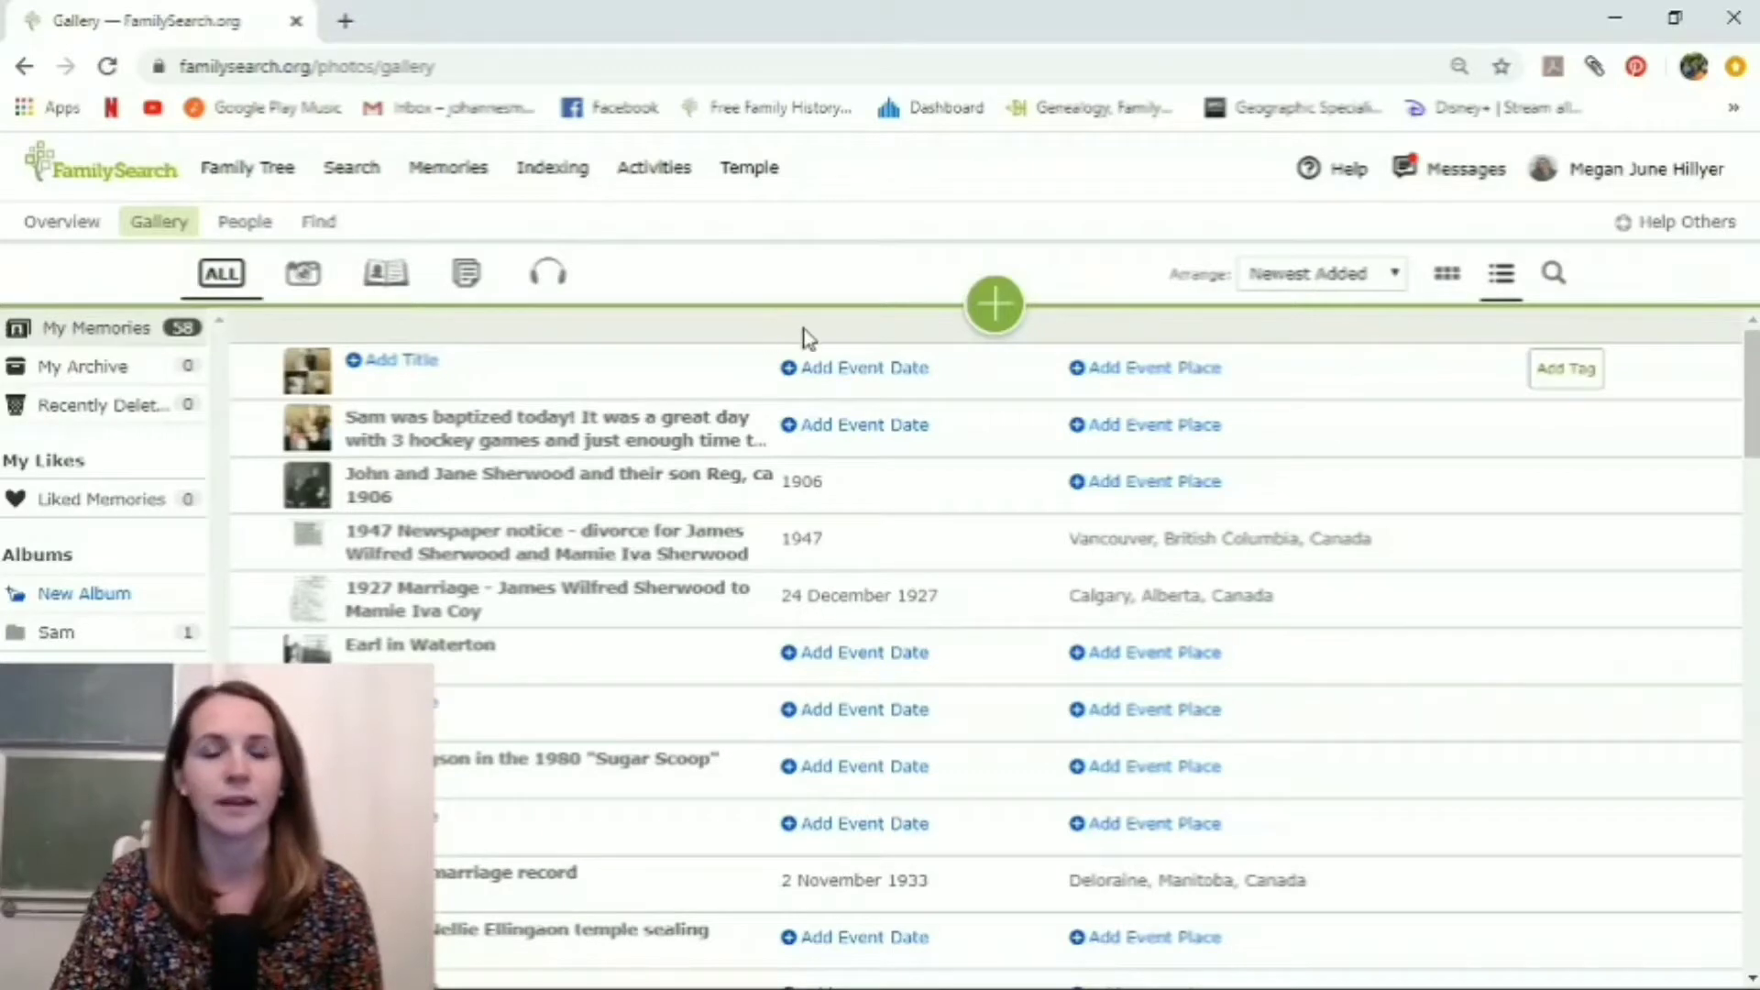
Step: Bring up the Add Memories panel with the Gallery's green plus button
{"action": "left_click", "coordinate": [1003, 319]}
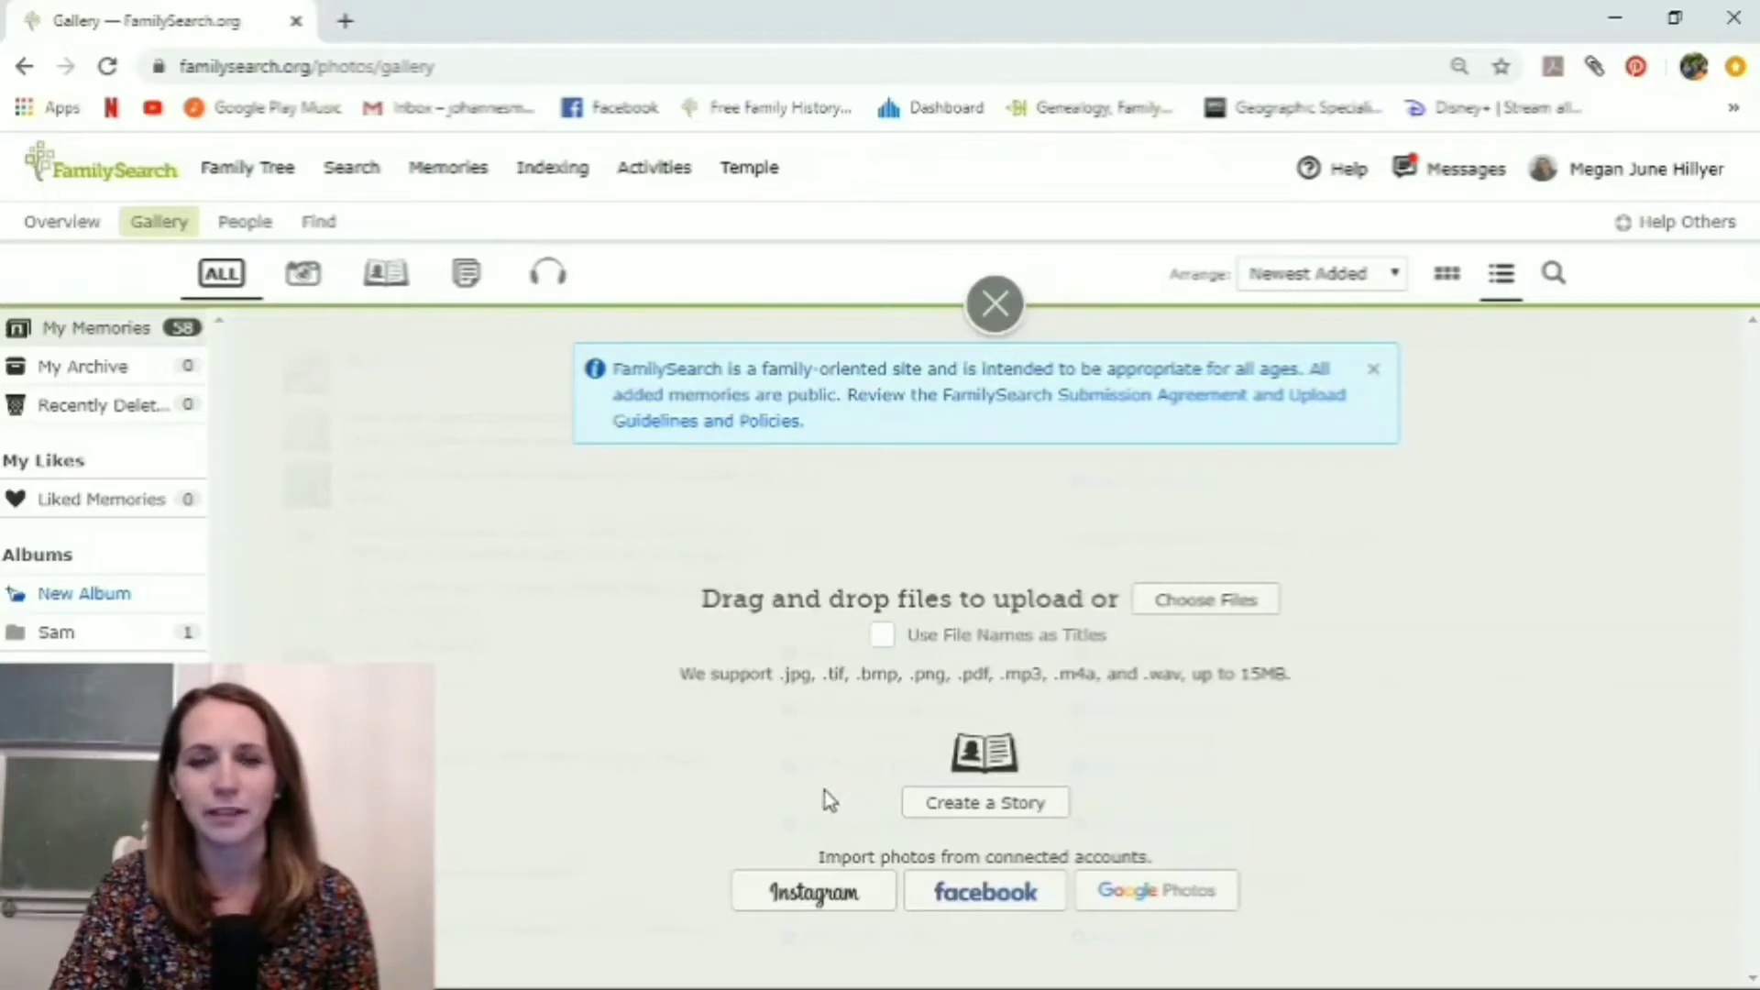
Step: Import the fourth Instagram photo, which shows in the gallery as Upload Failed
{"action": "left_click", "coordinate": [812, 903]}
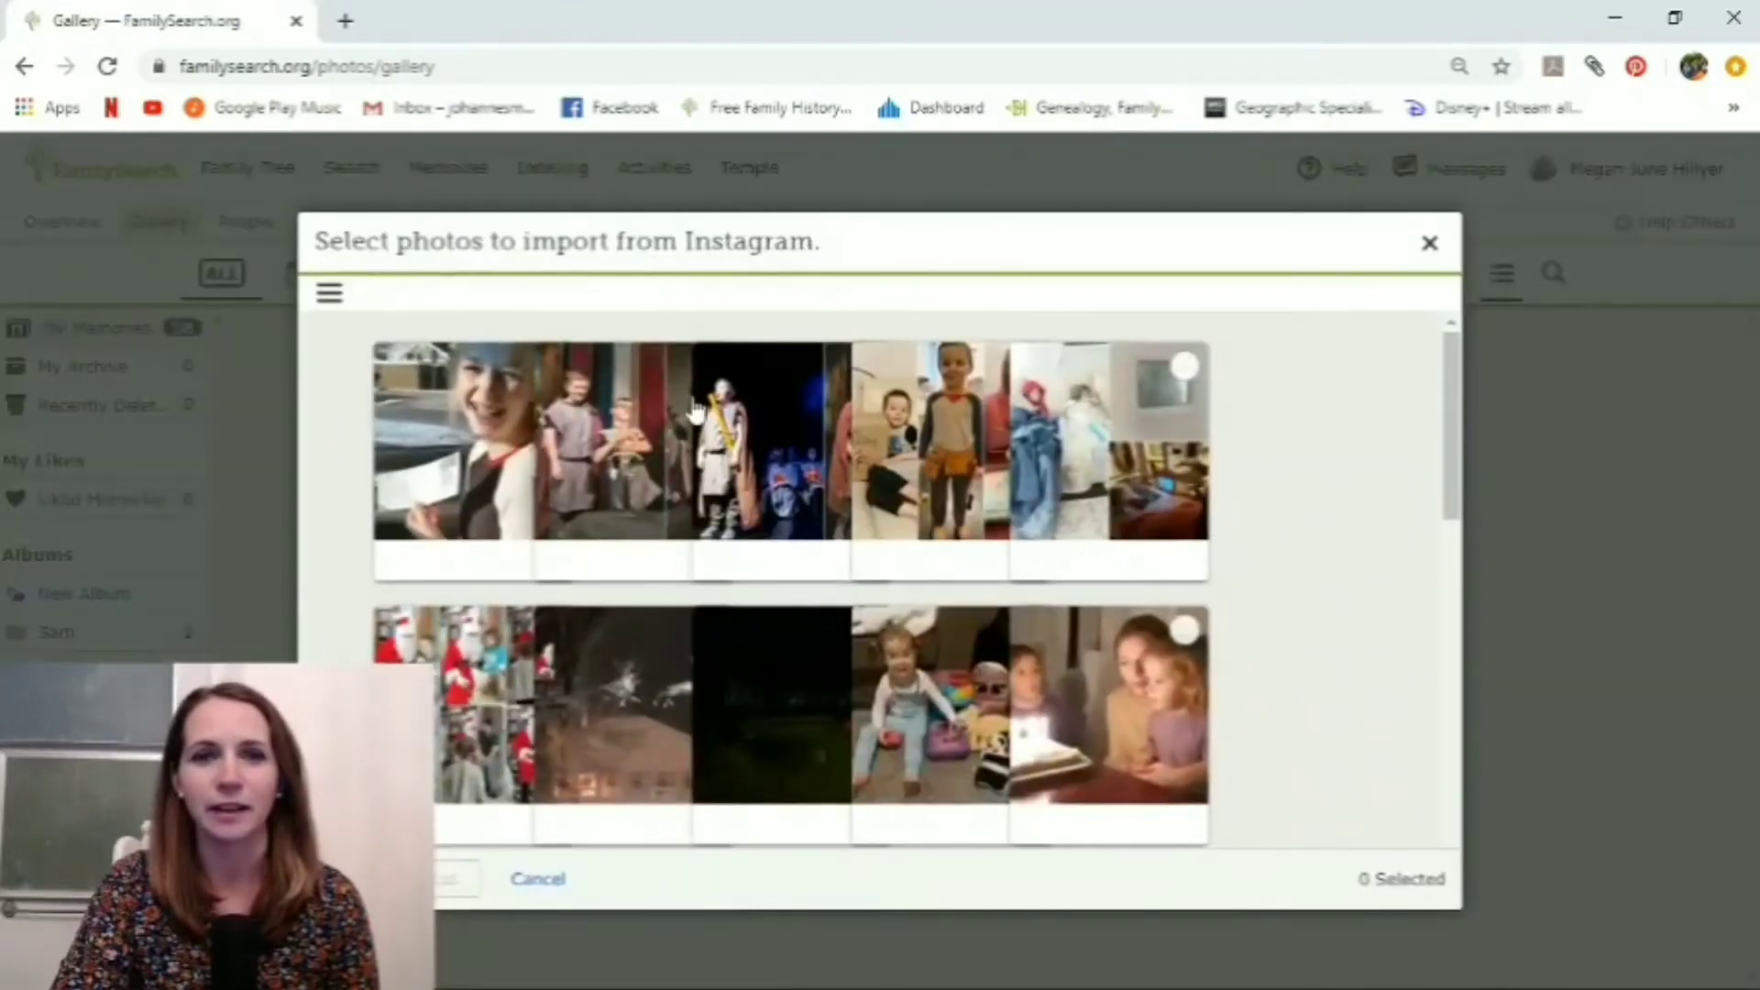
{"action": "scroll", "coordinate": [623, 712], "scroll_direction": "down", "scroll_amount": 2}
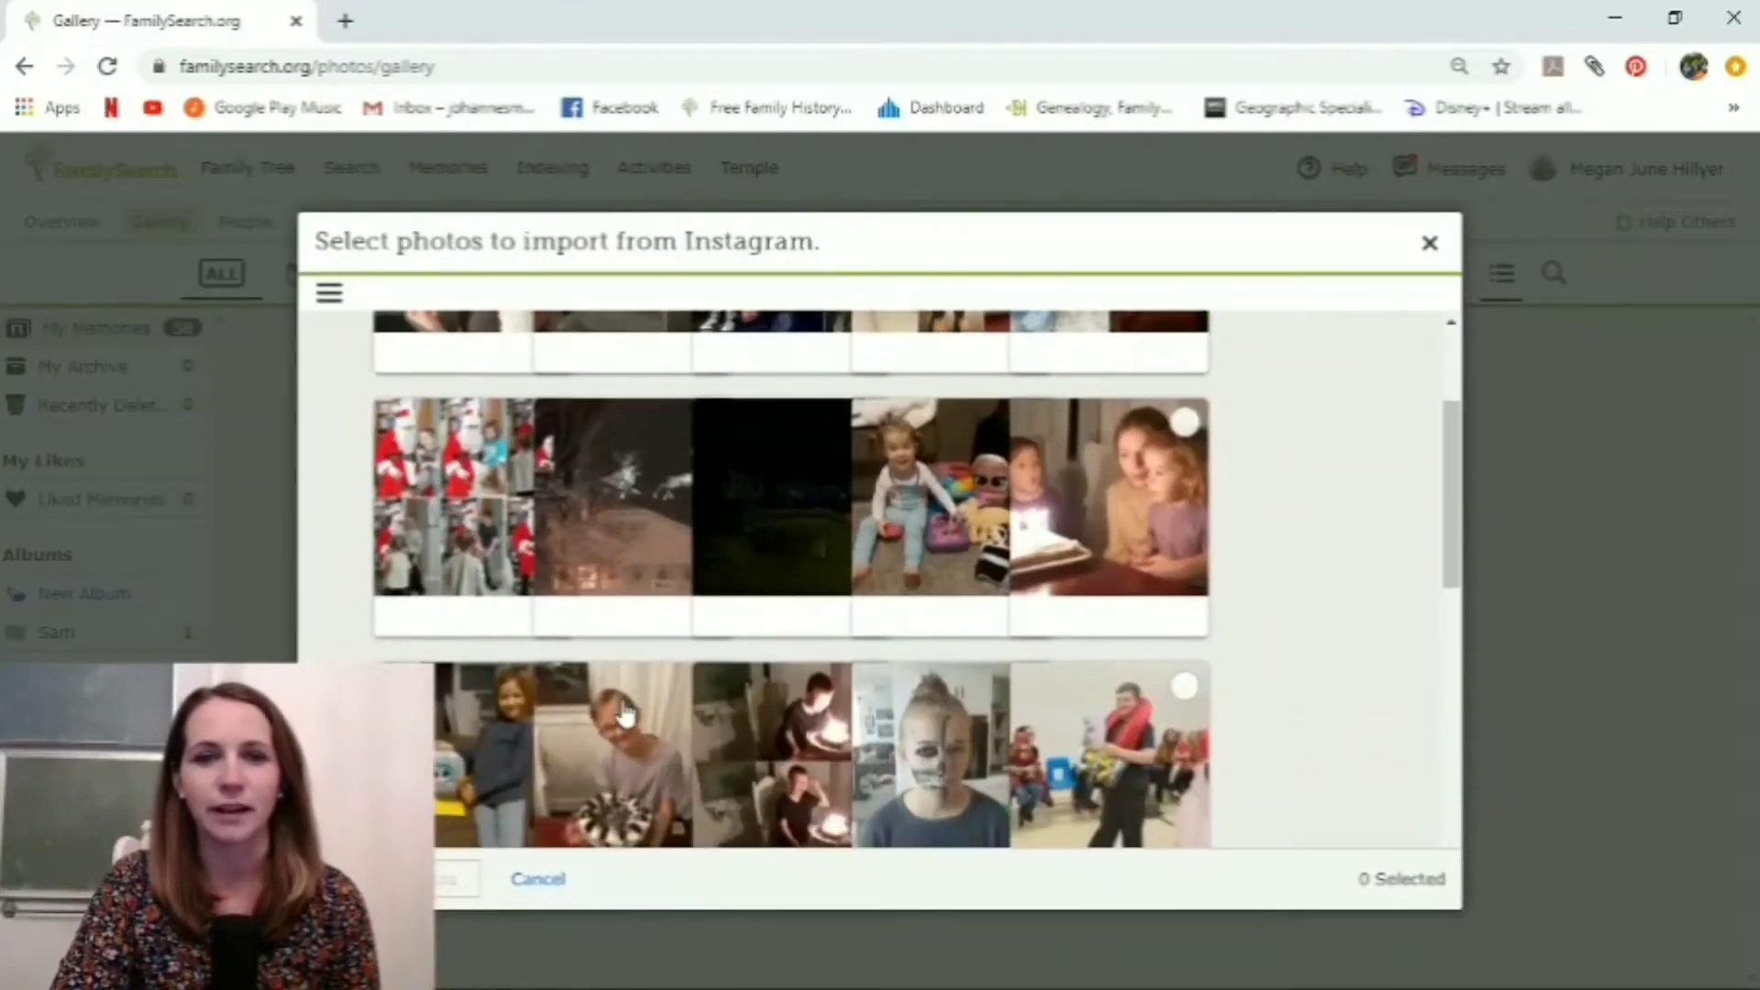
{"action": "scroll", "coordinate": [623, 711], "scroll_direction": "down", "scroll_amount": 3}
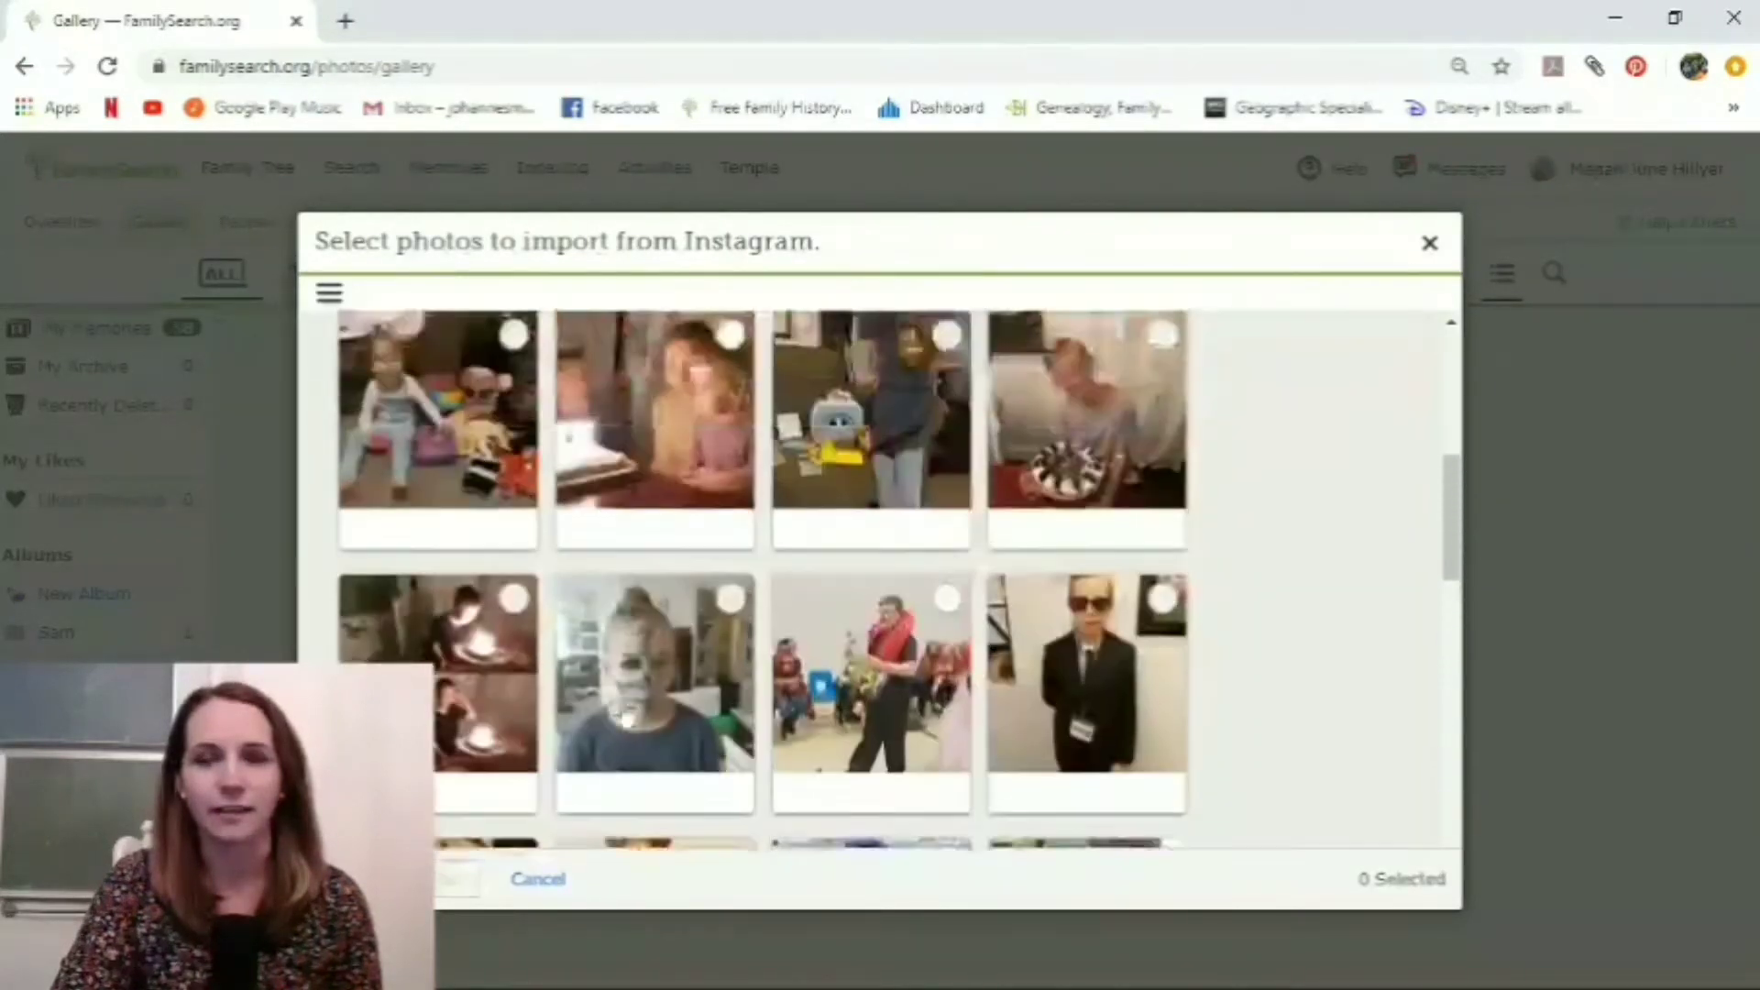
{"action": "scroll", "coordinate": [627, 718], "scroll_direction": "up", "scroll_amount": 5}
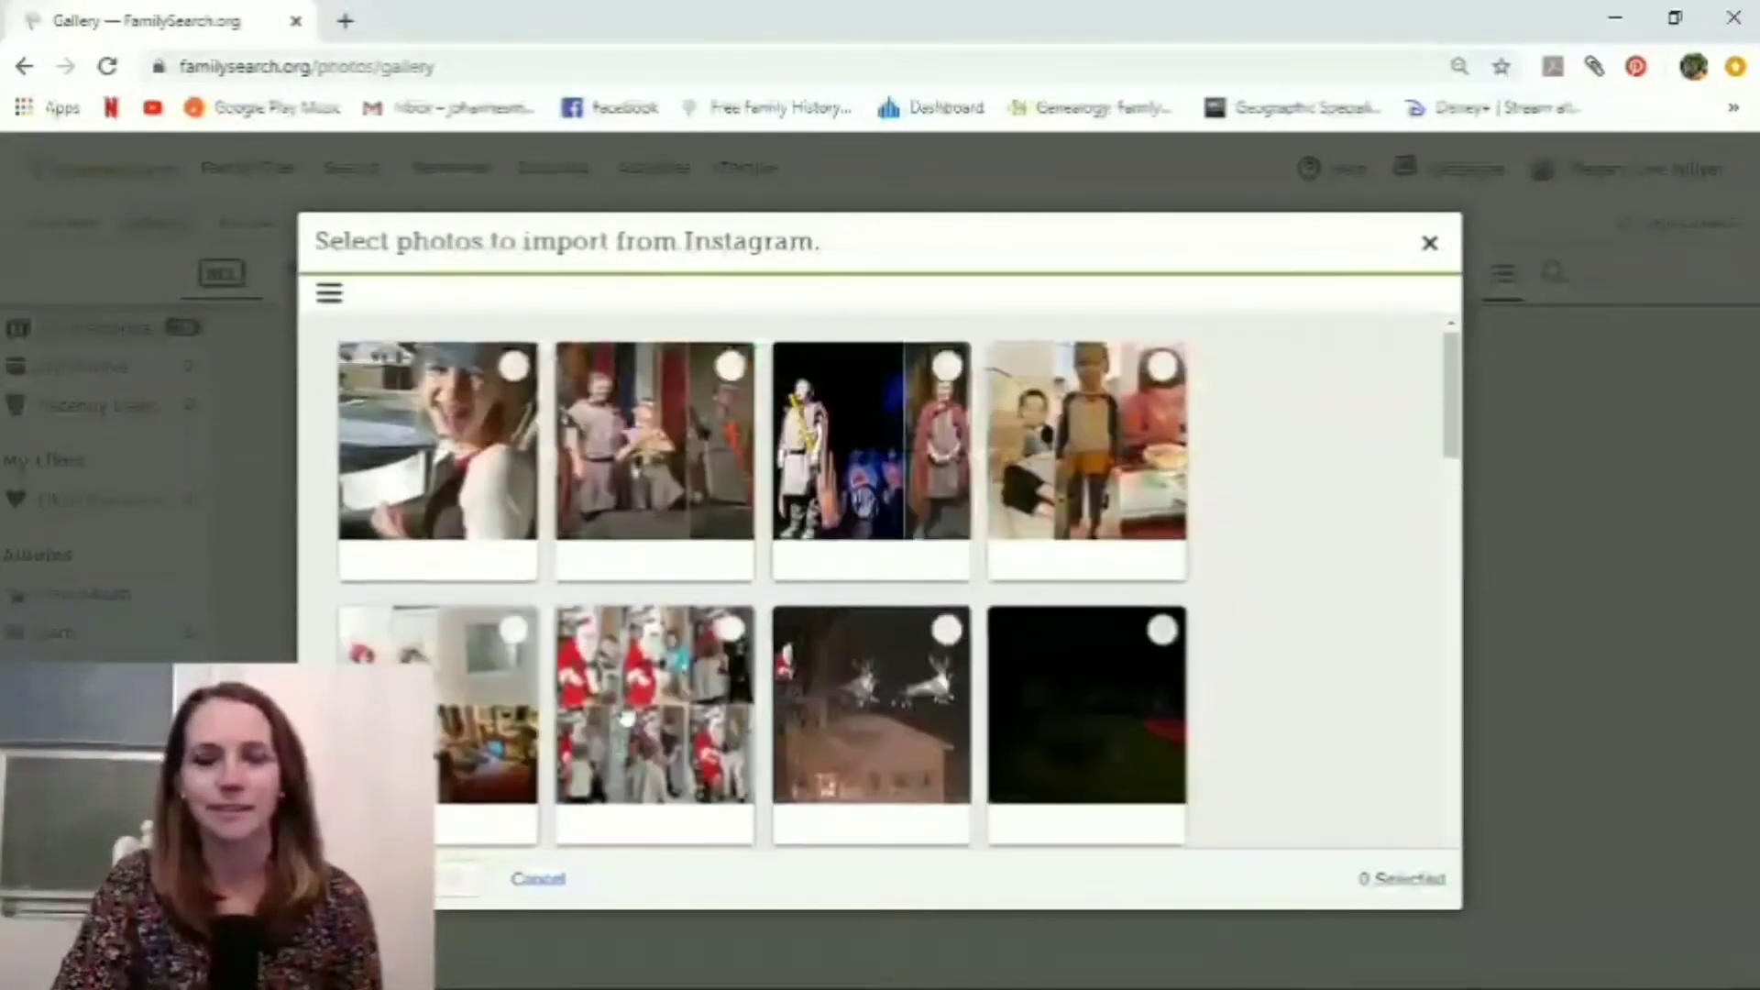
{"action": "left_click", "coordinate": [1164, 368]}
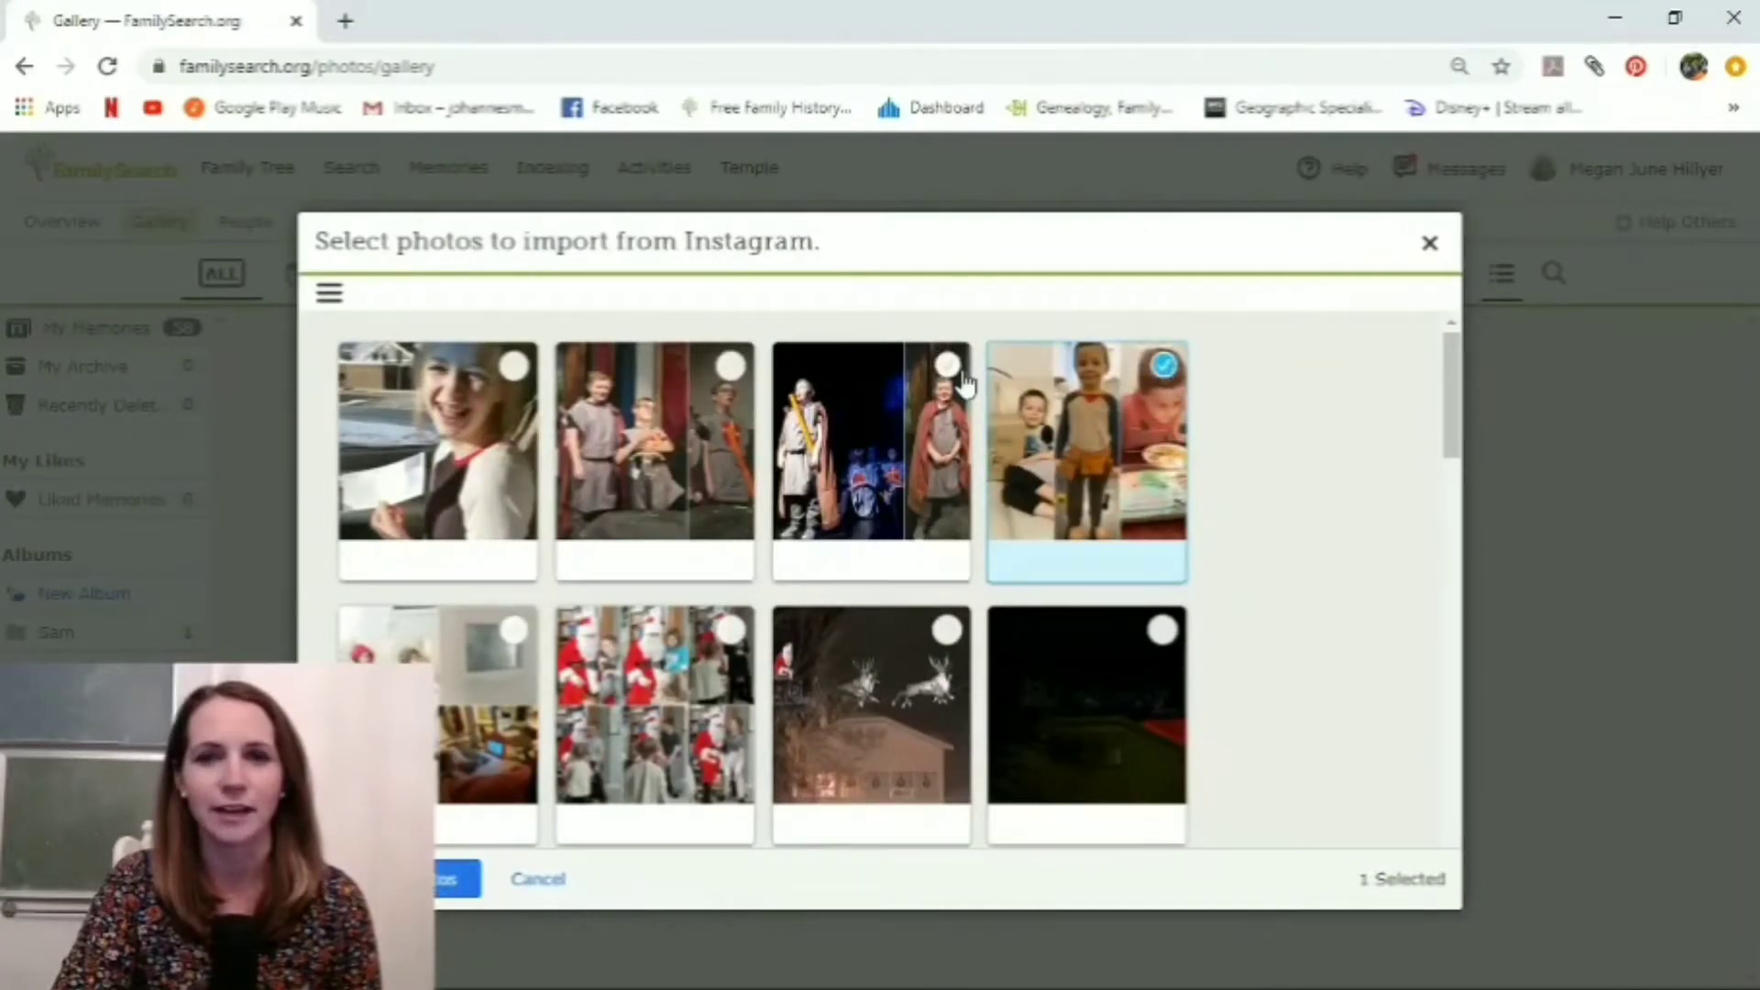
{"action": "left_click", "coordinate": [455, 878]}
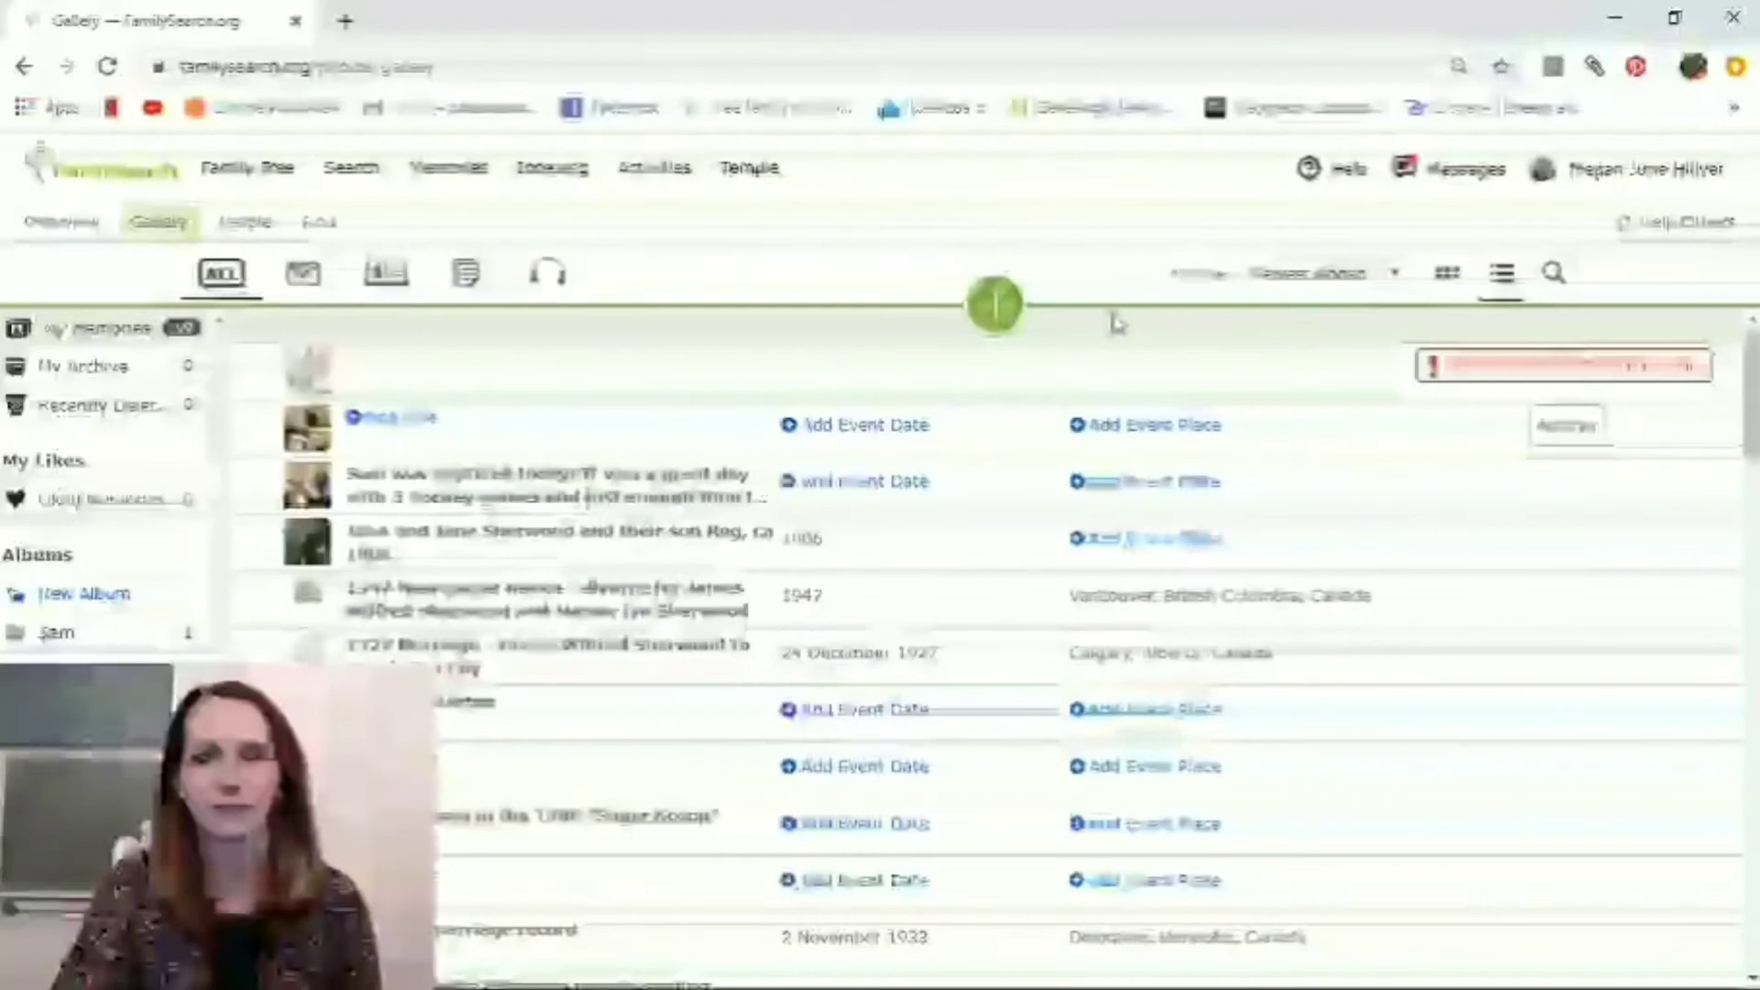
Step: Import the second Instagram photo, the school-play knights, and open its memory
{"action": "left_click", "coordinate": [999, 312]}
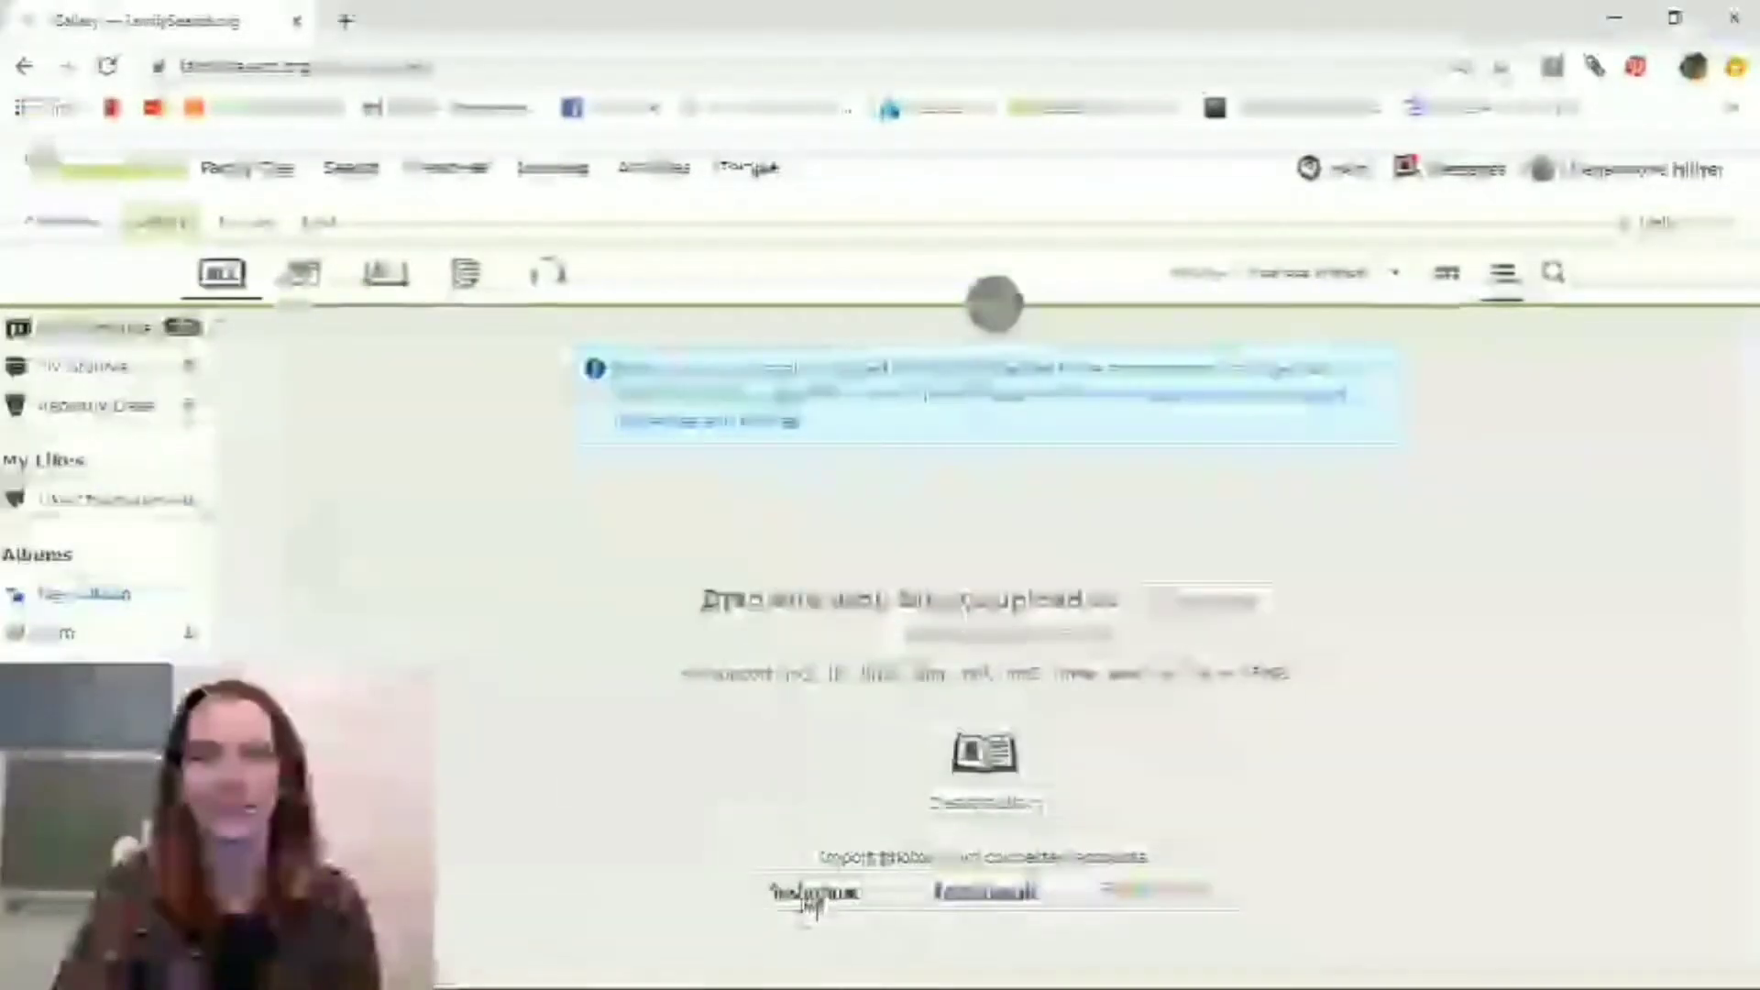
{"action": "left_click", "coordinate": [814, 894]}
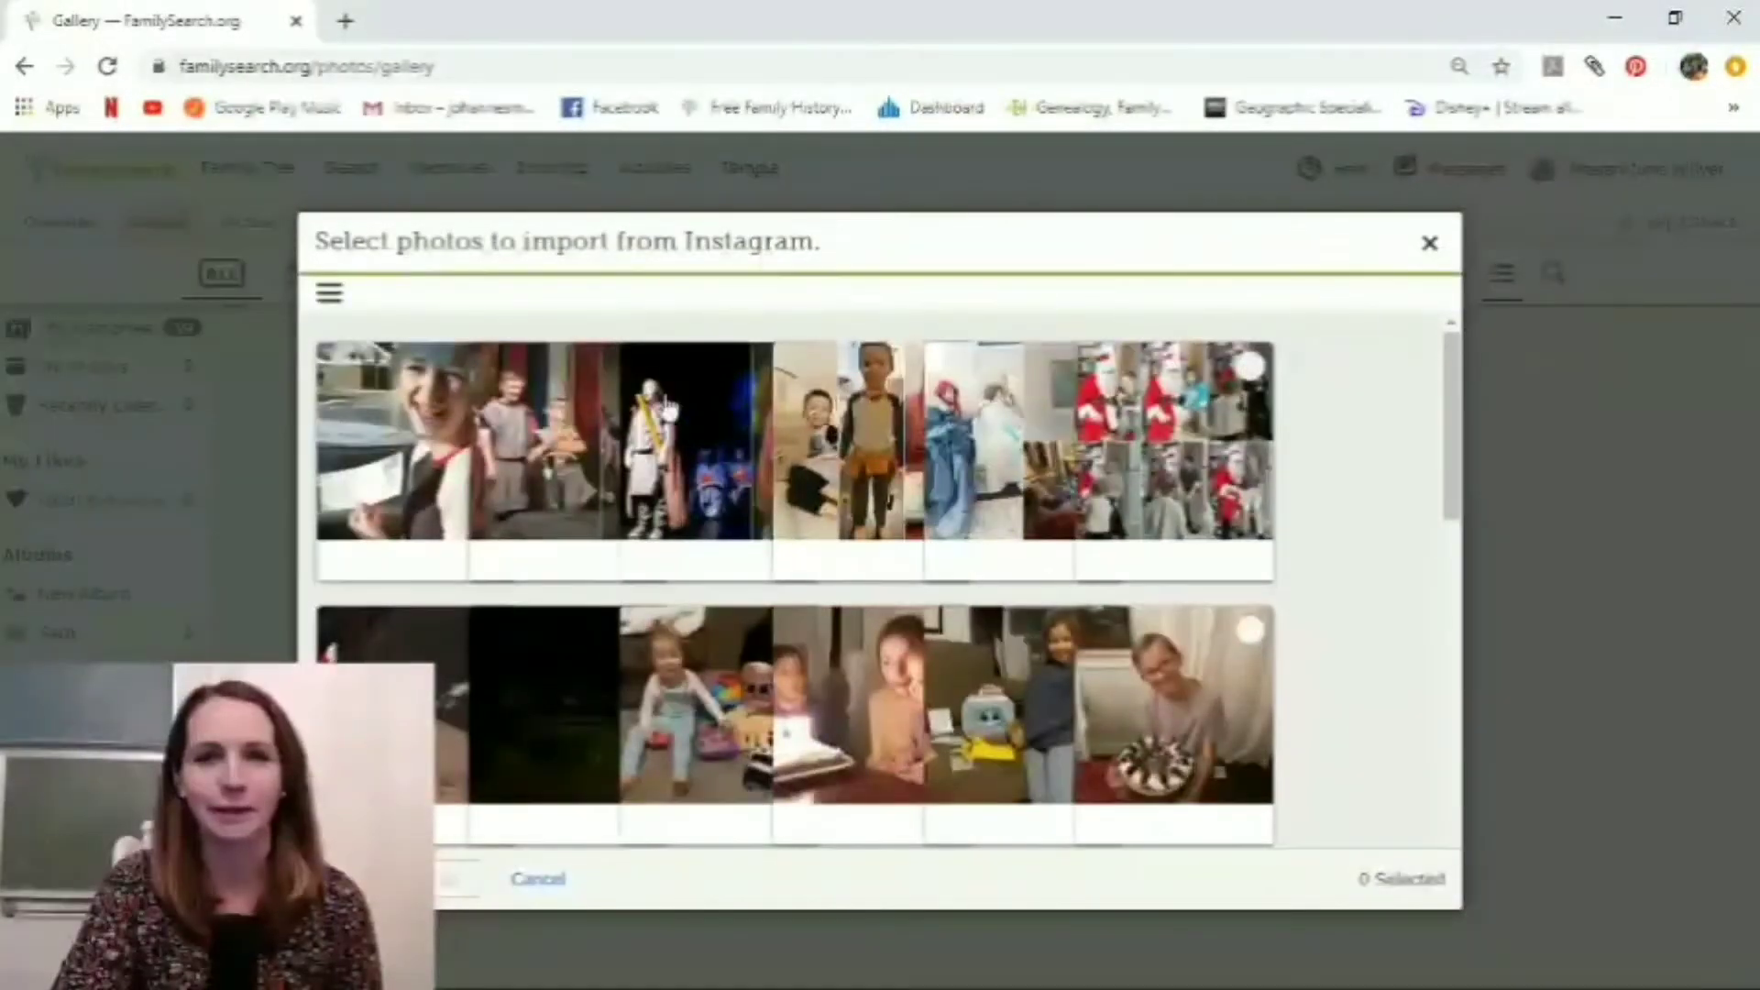
{"action": "left_click", "coordinate": [566, 403]}
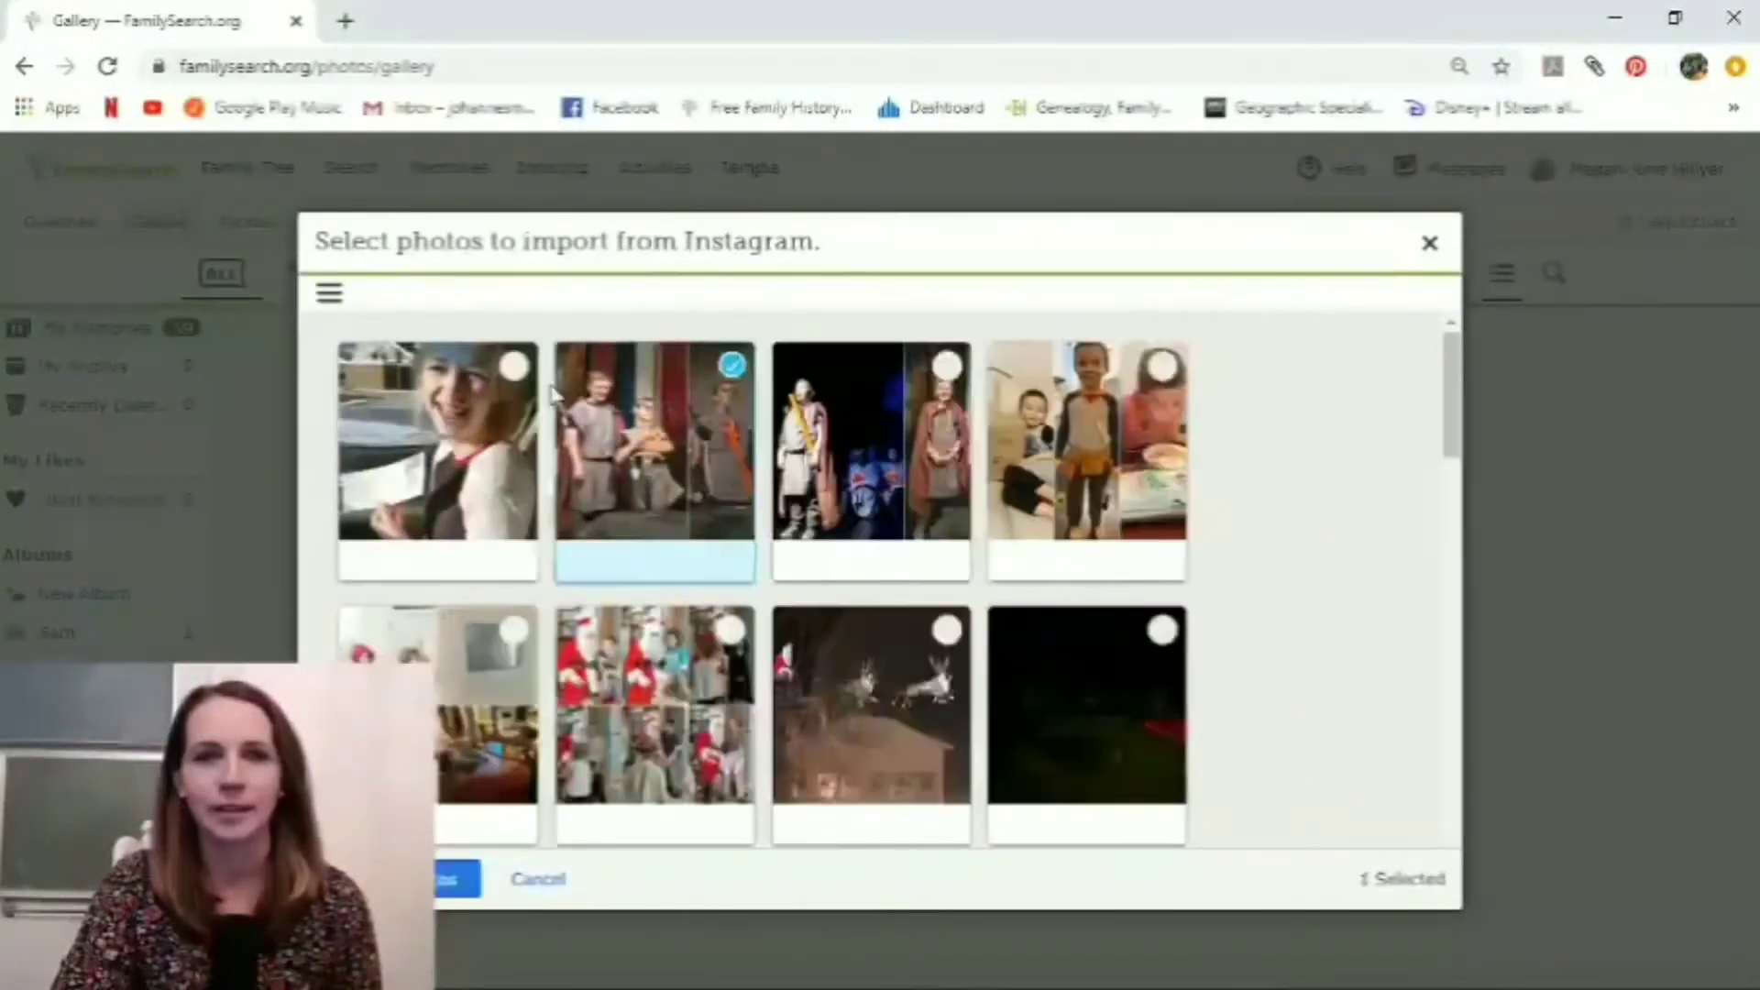
{"action": "left_click", "coordinate": [459, 878]}
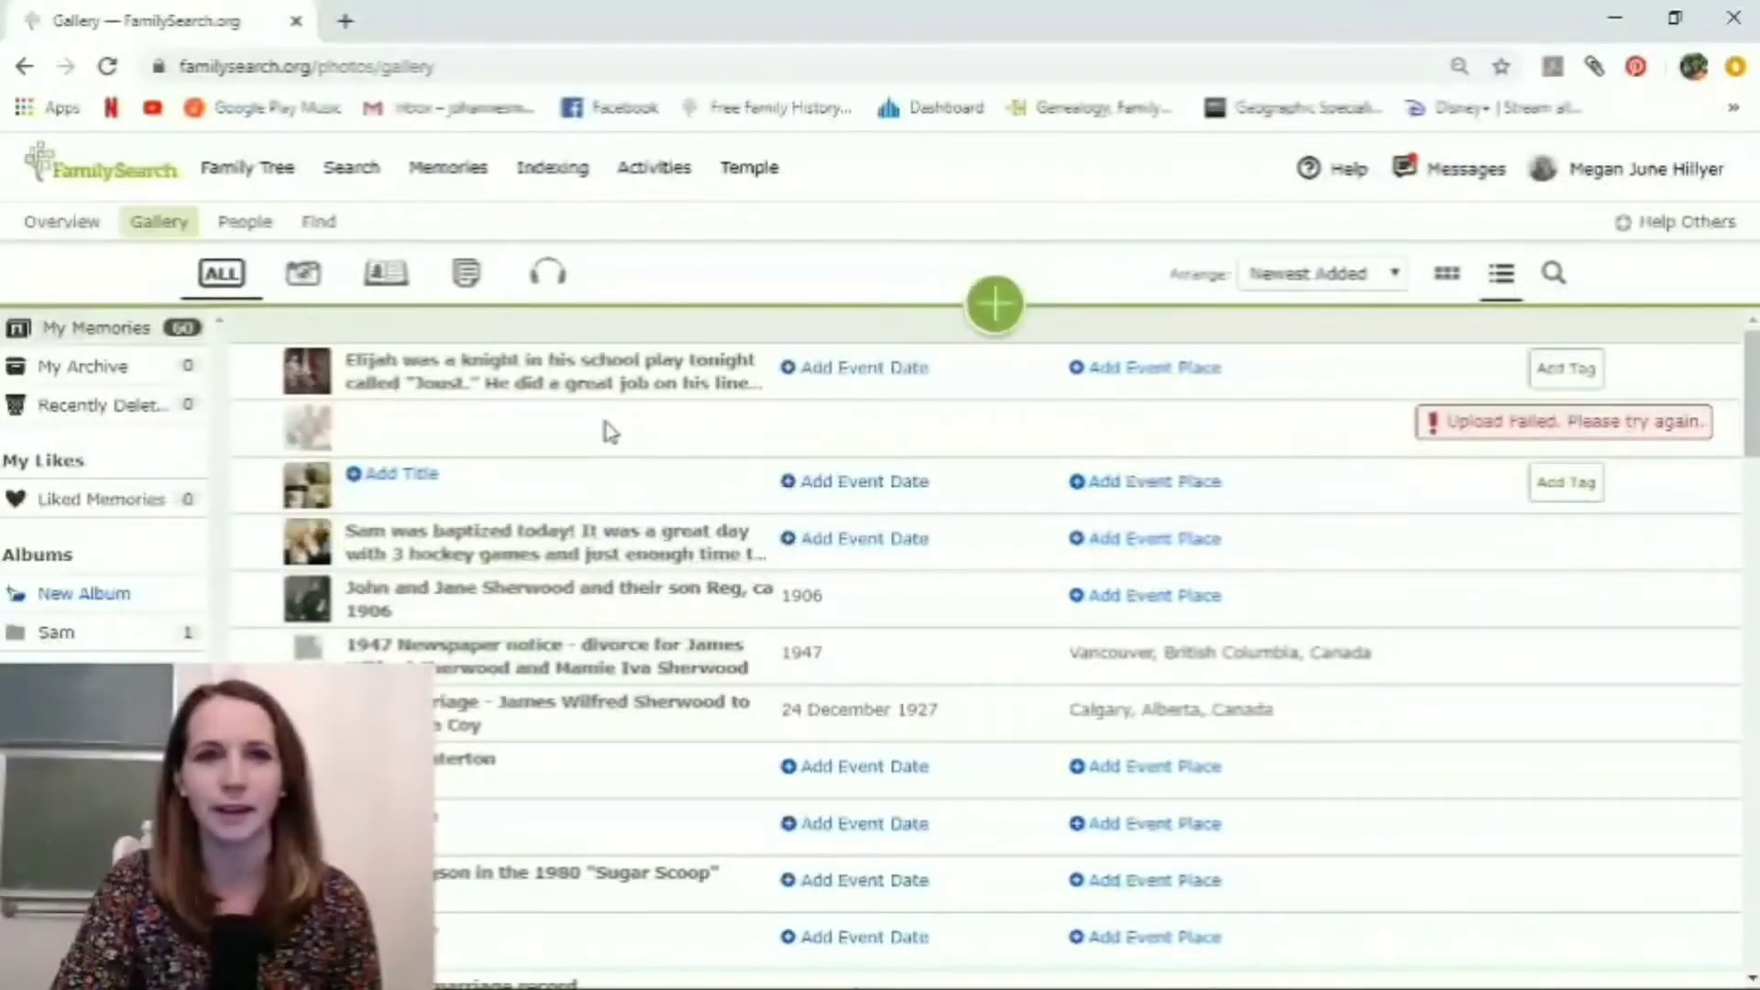
{"action": "left_click", "coordinate": [469, 376]}
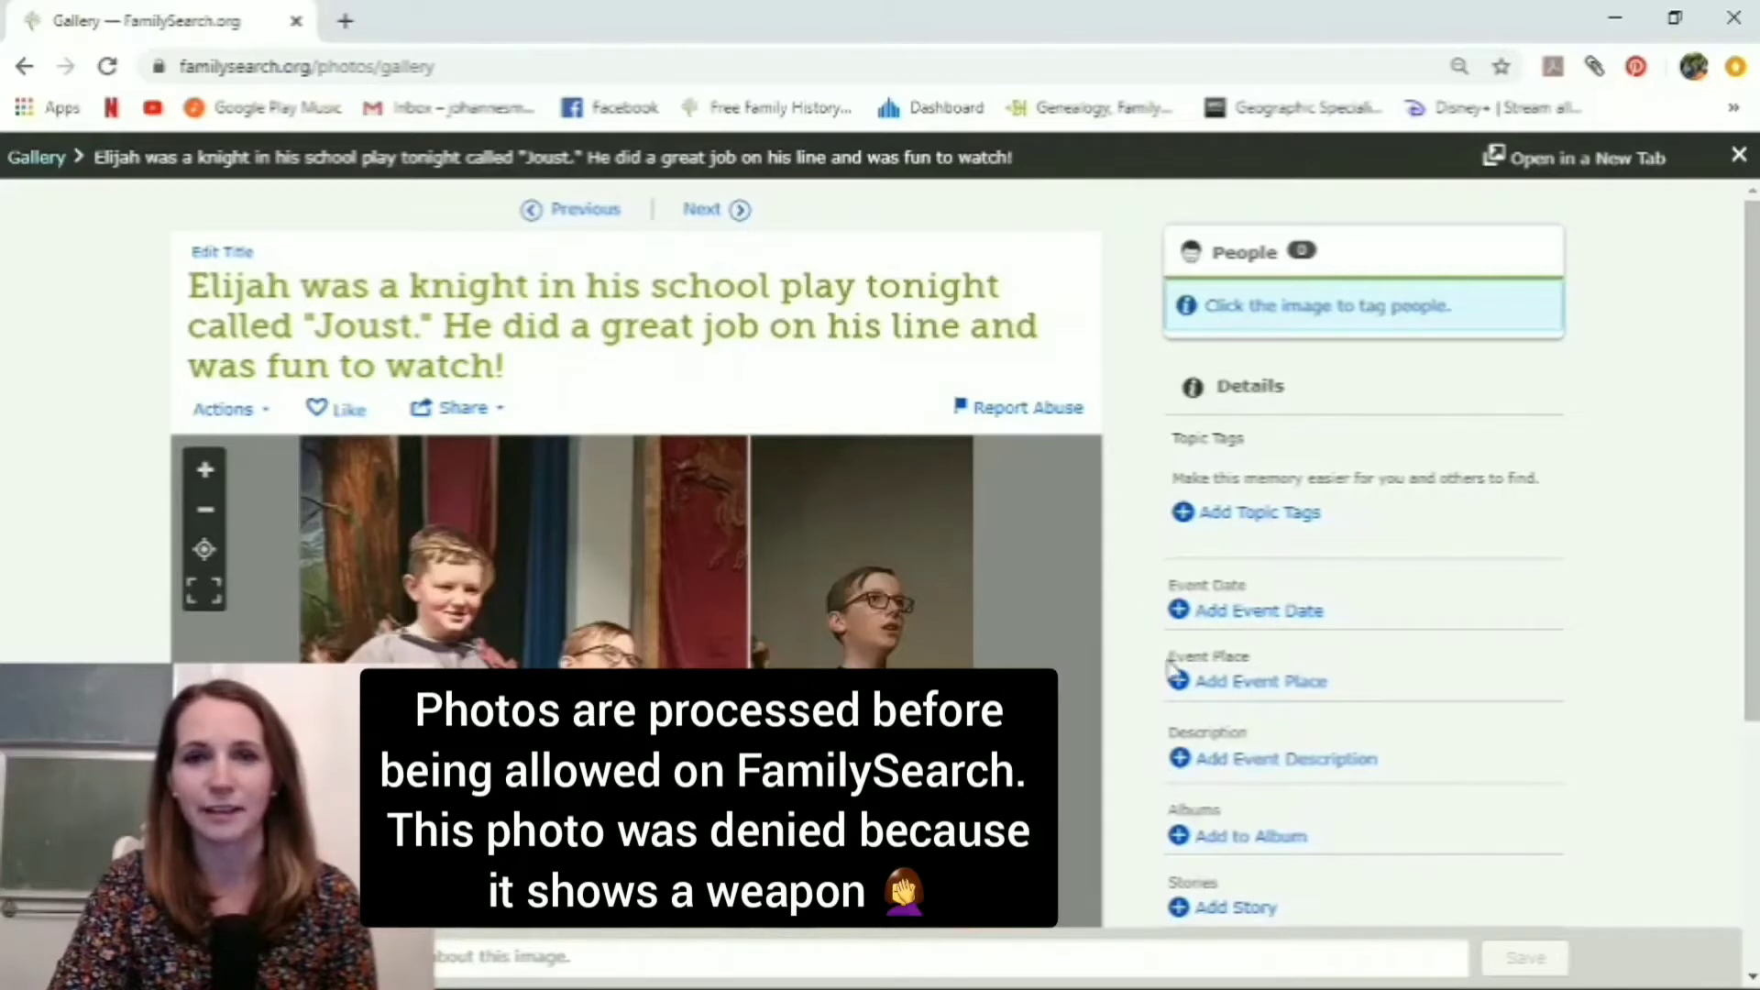
Step: Begin adding topic tags to the school-play photo, then cancel without adding any
{"action": "left_click", "coordinate": [1225, 515]}
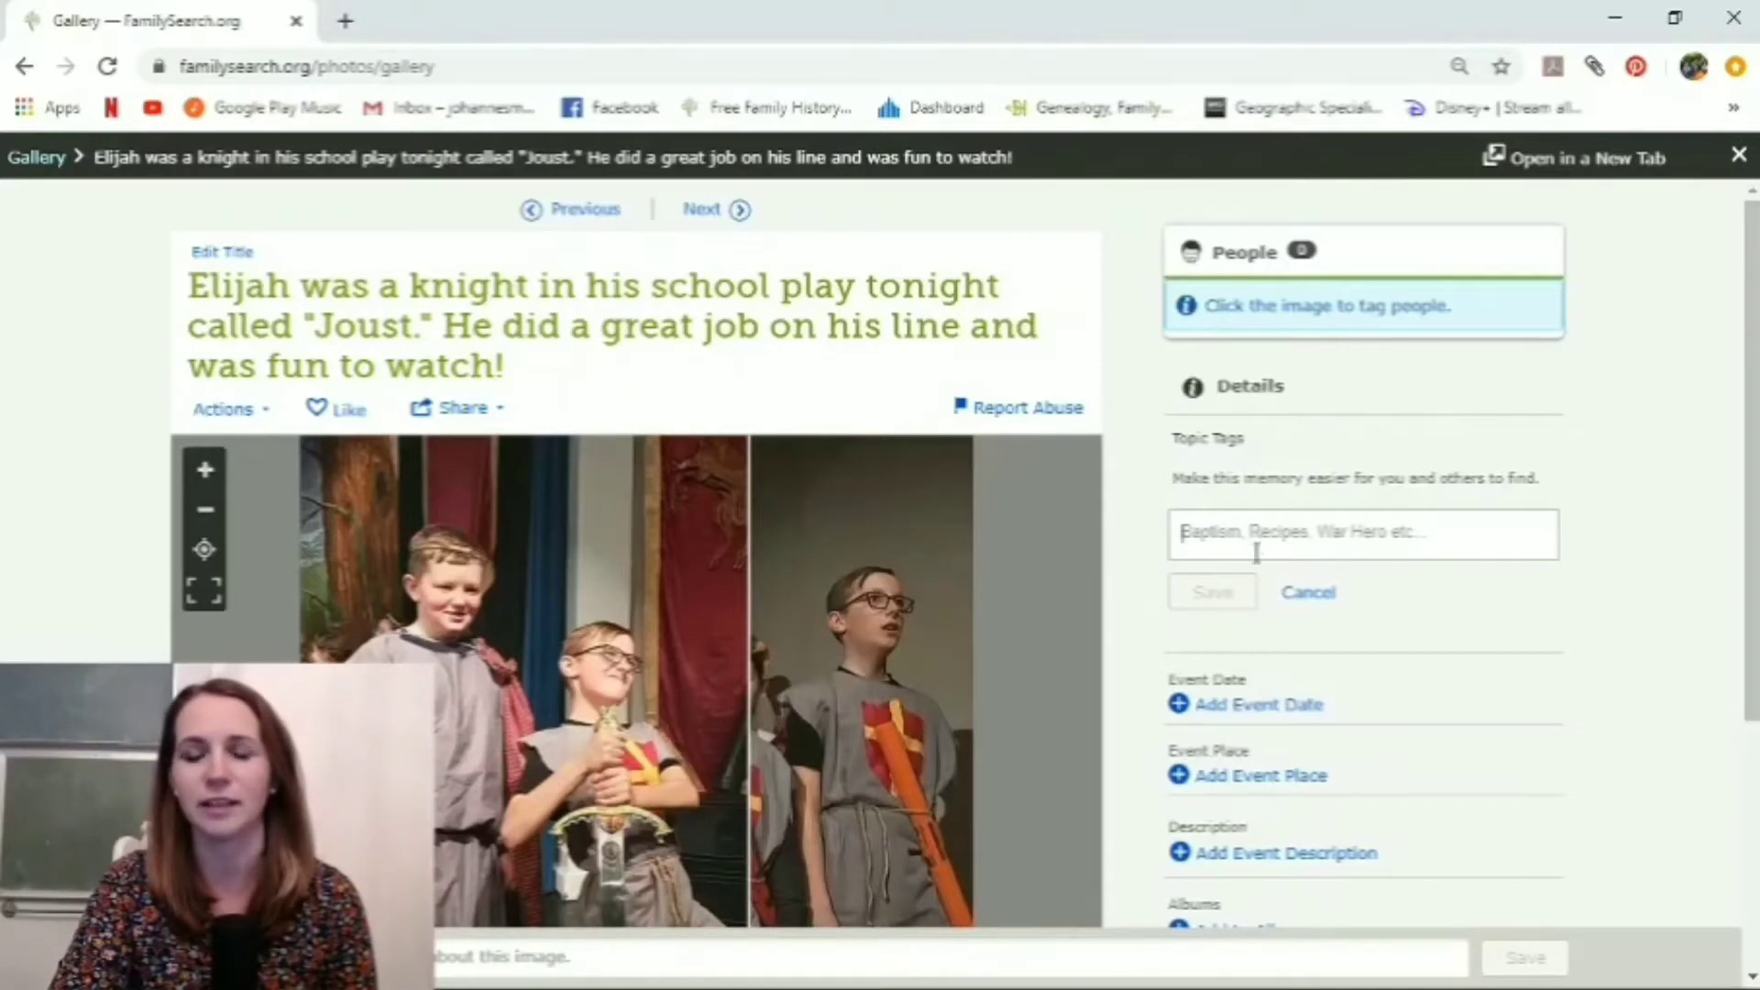
{"action": "left_click", "coordinate": [1306, 593]}
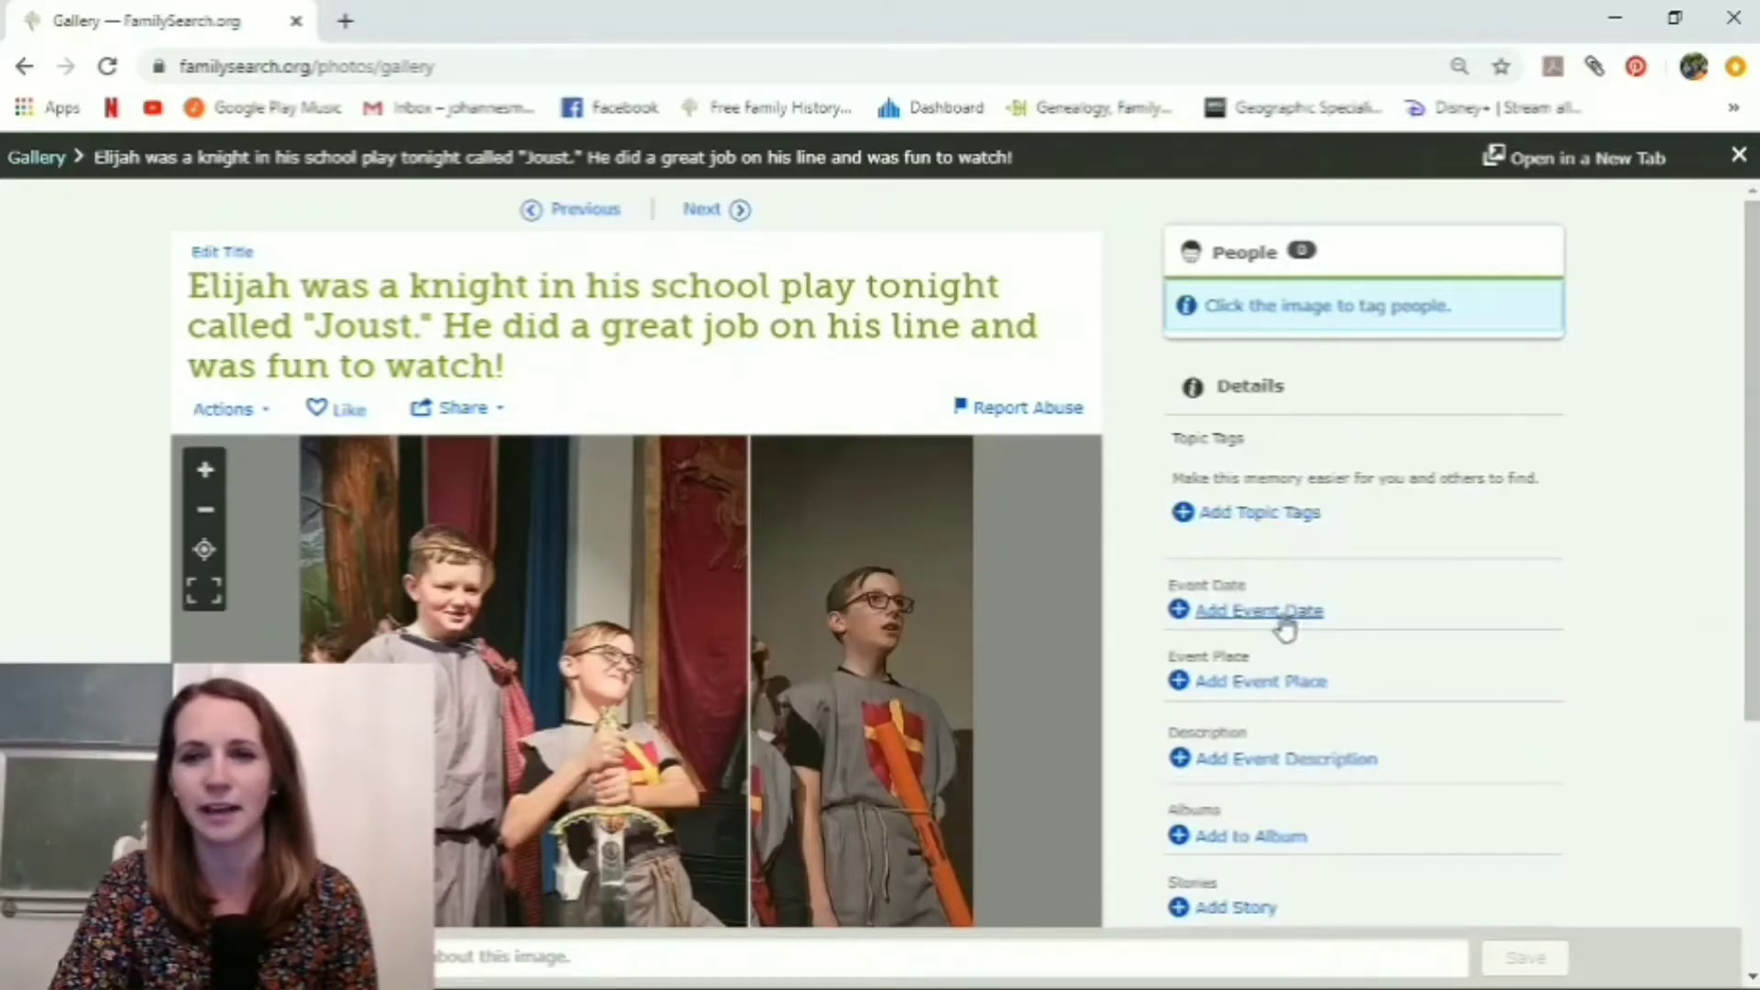
Step: Set the photo's event date to the standardized 5 March 2020
{"action": "left_click", "coordinate": [1236, 622]}
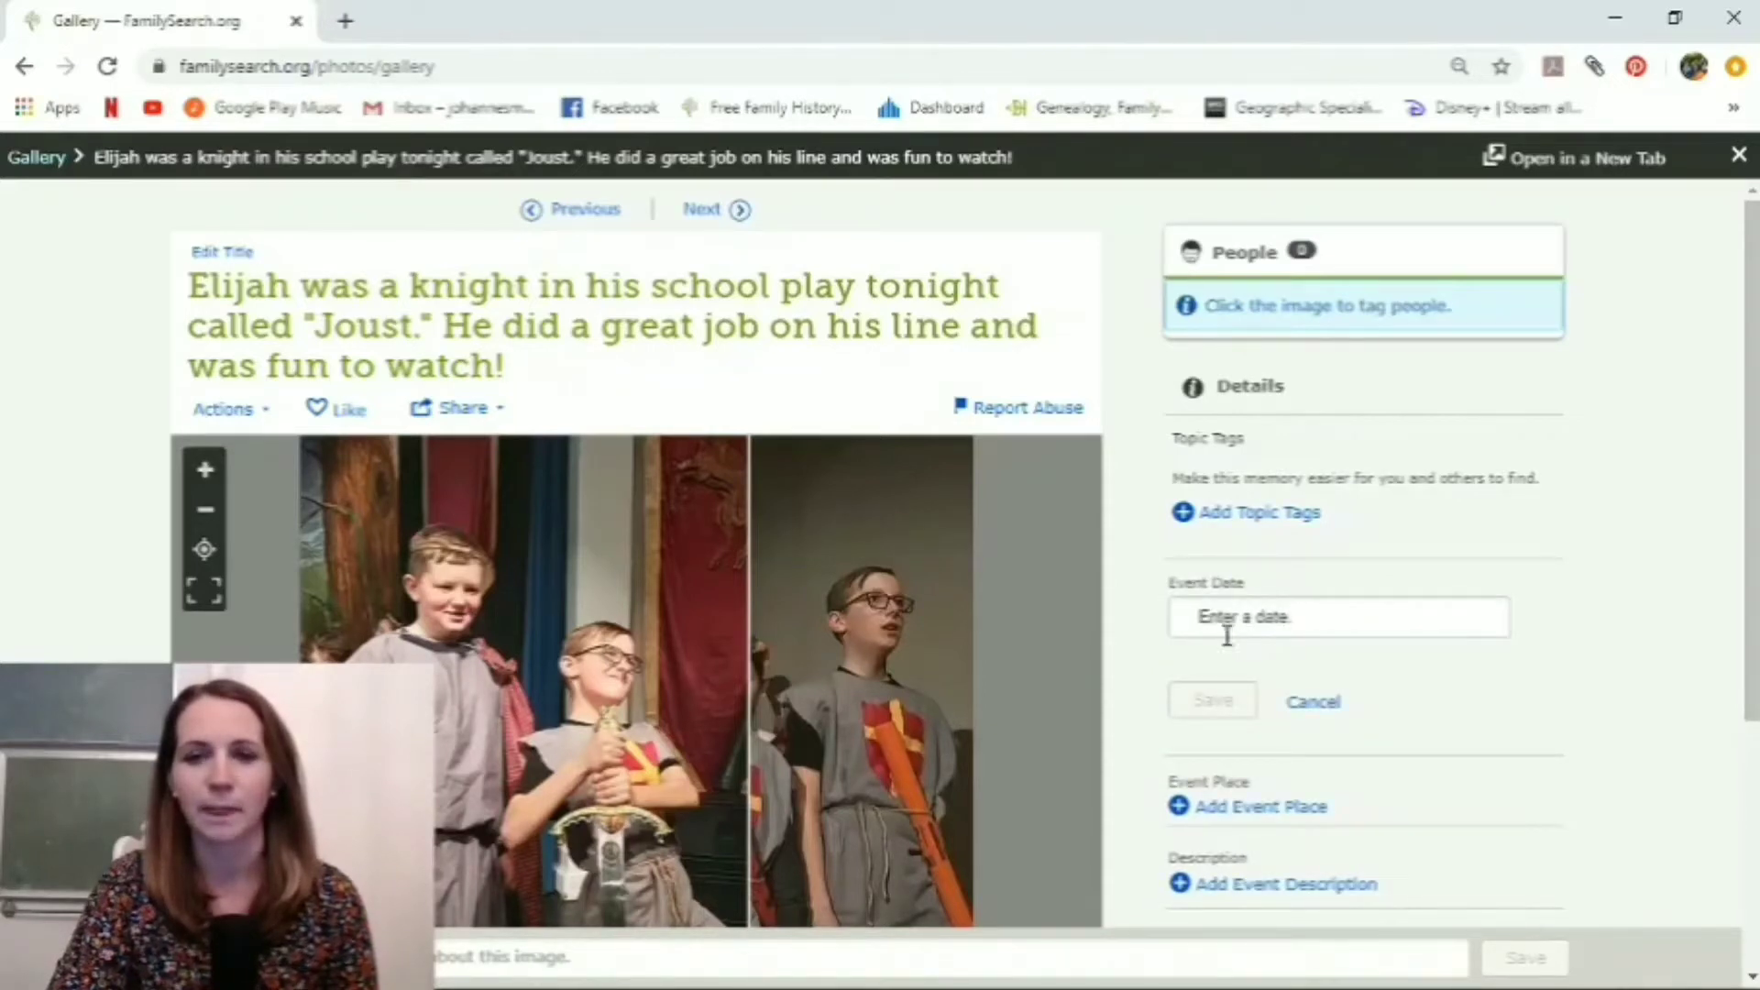
{"action": "type", "text": "5 March 2020"}
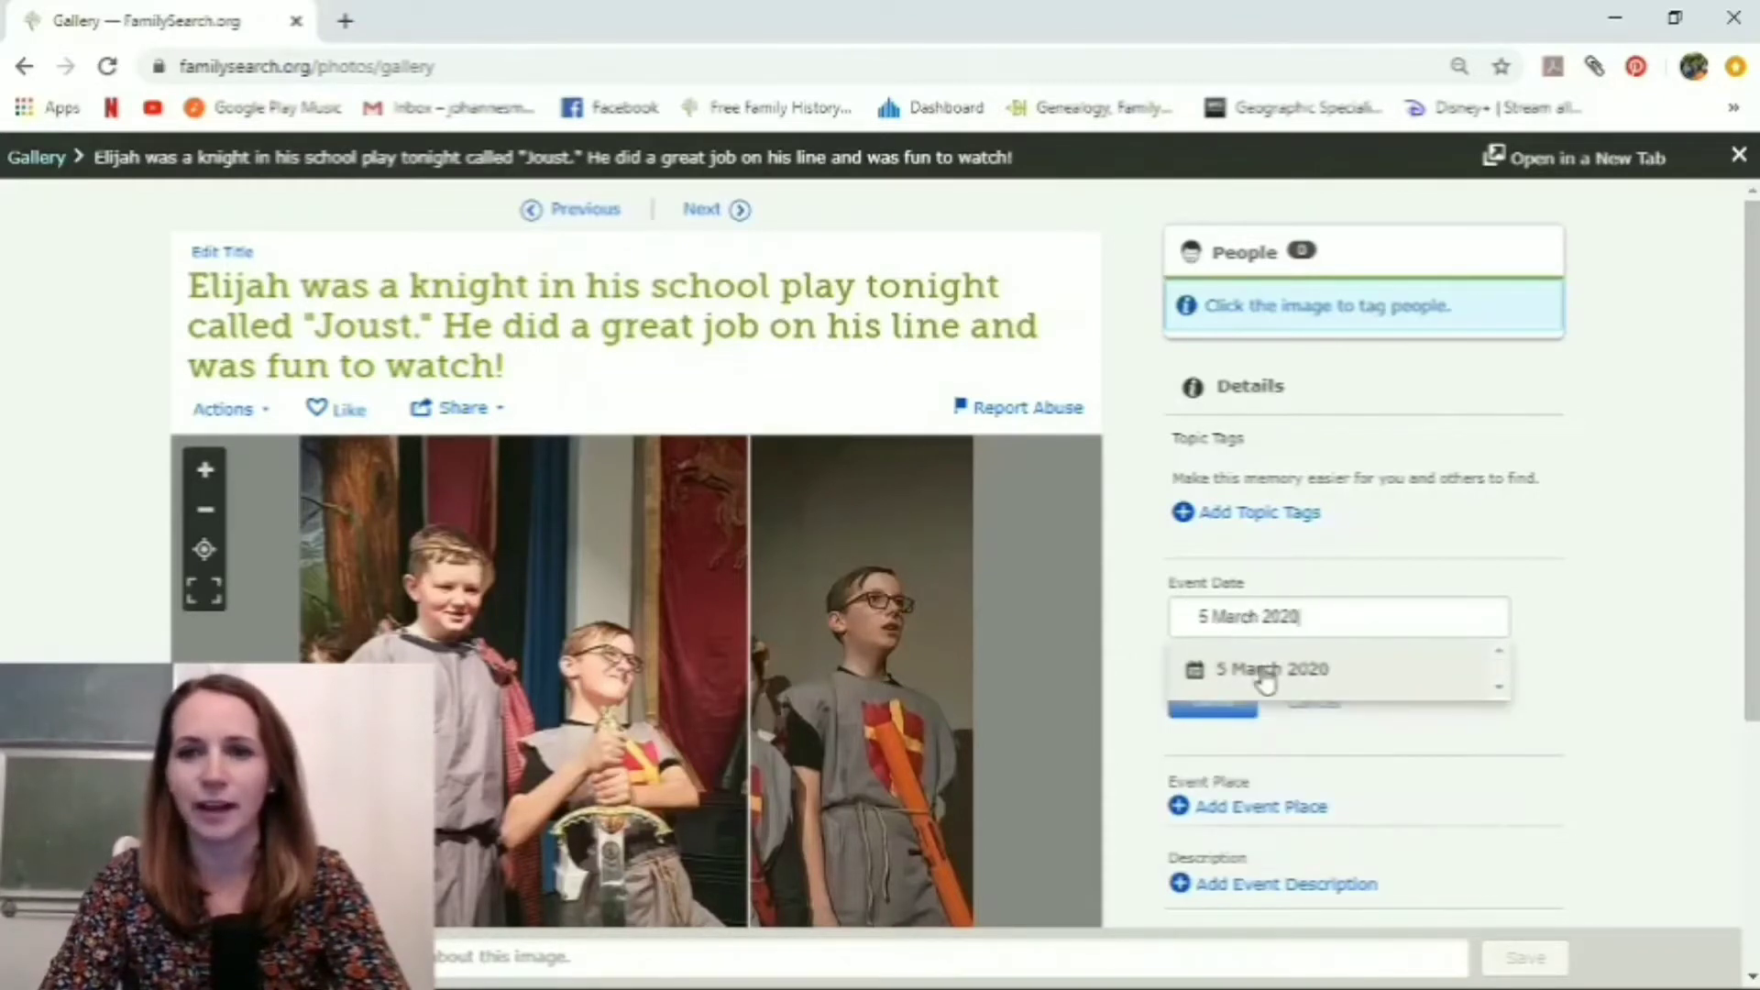
{"action": "left_click", "coordinate": [1251, 677]}
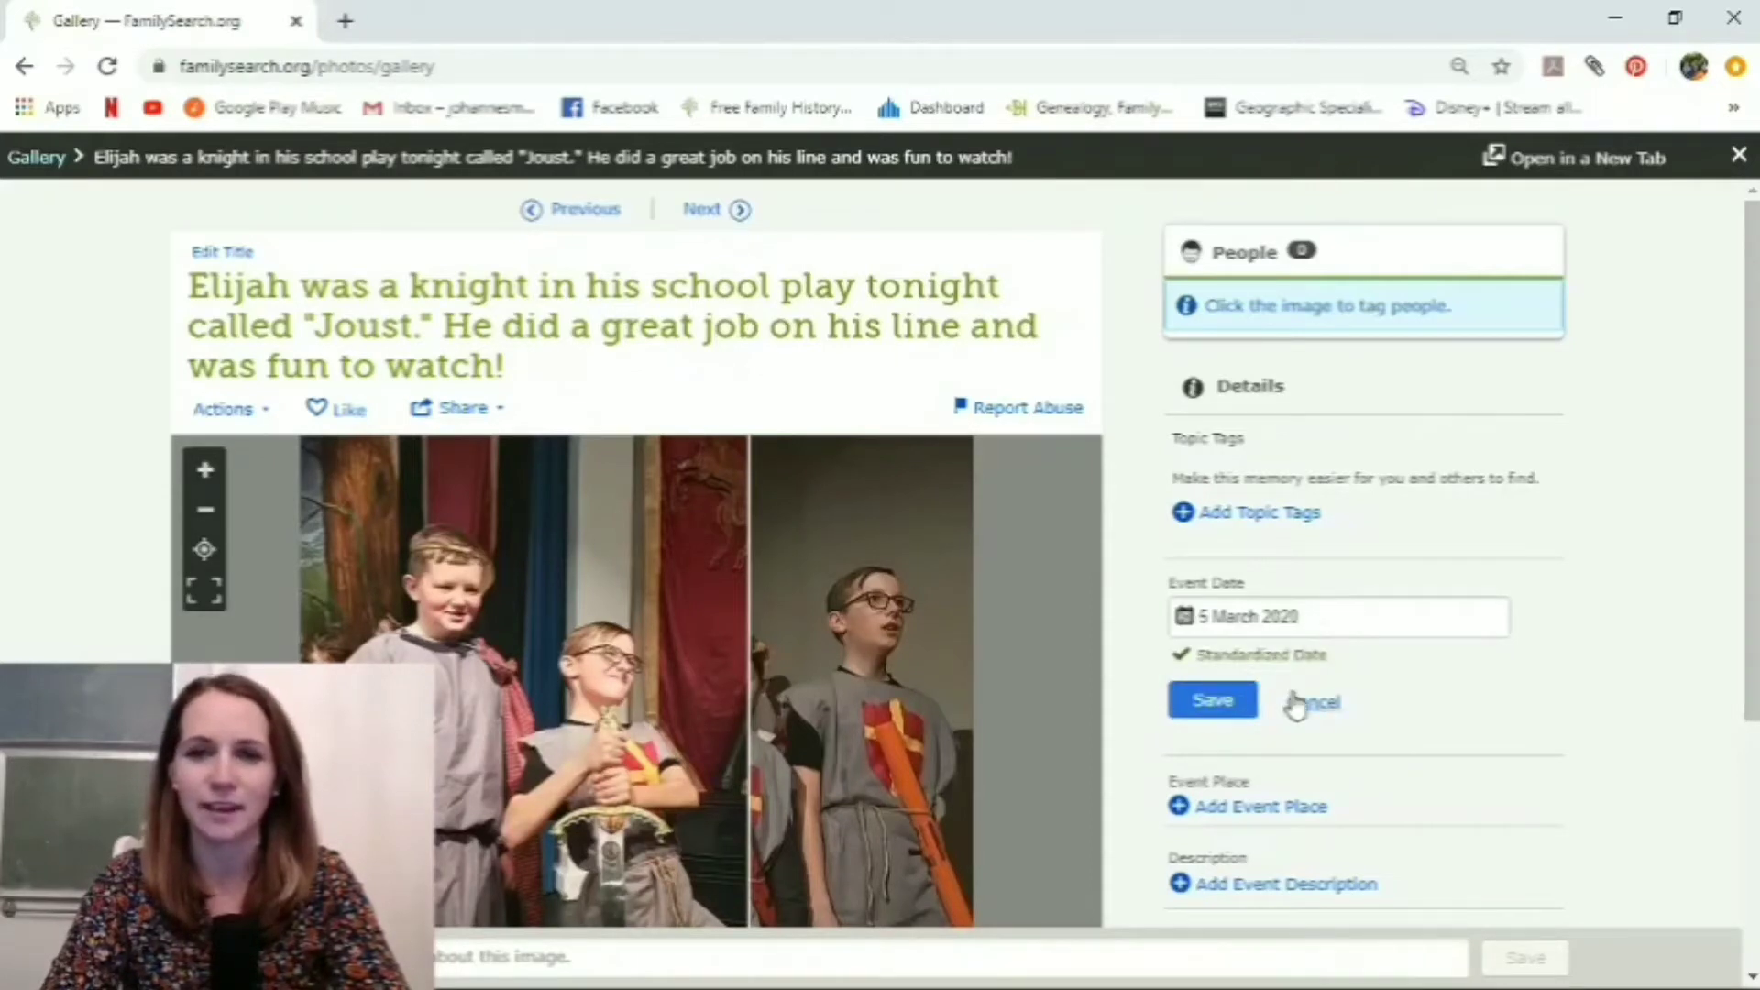
Step: Set the event place to Calgary, Alberta, Canada from the suggestions
{"action": "scroll", "coordinate": [1296, 738], "scroll_direction": "down", "scroll_amount": 1}
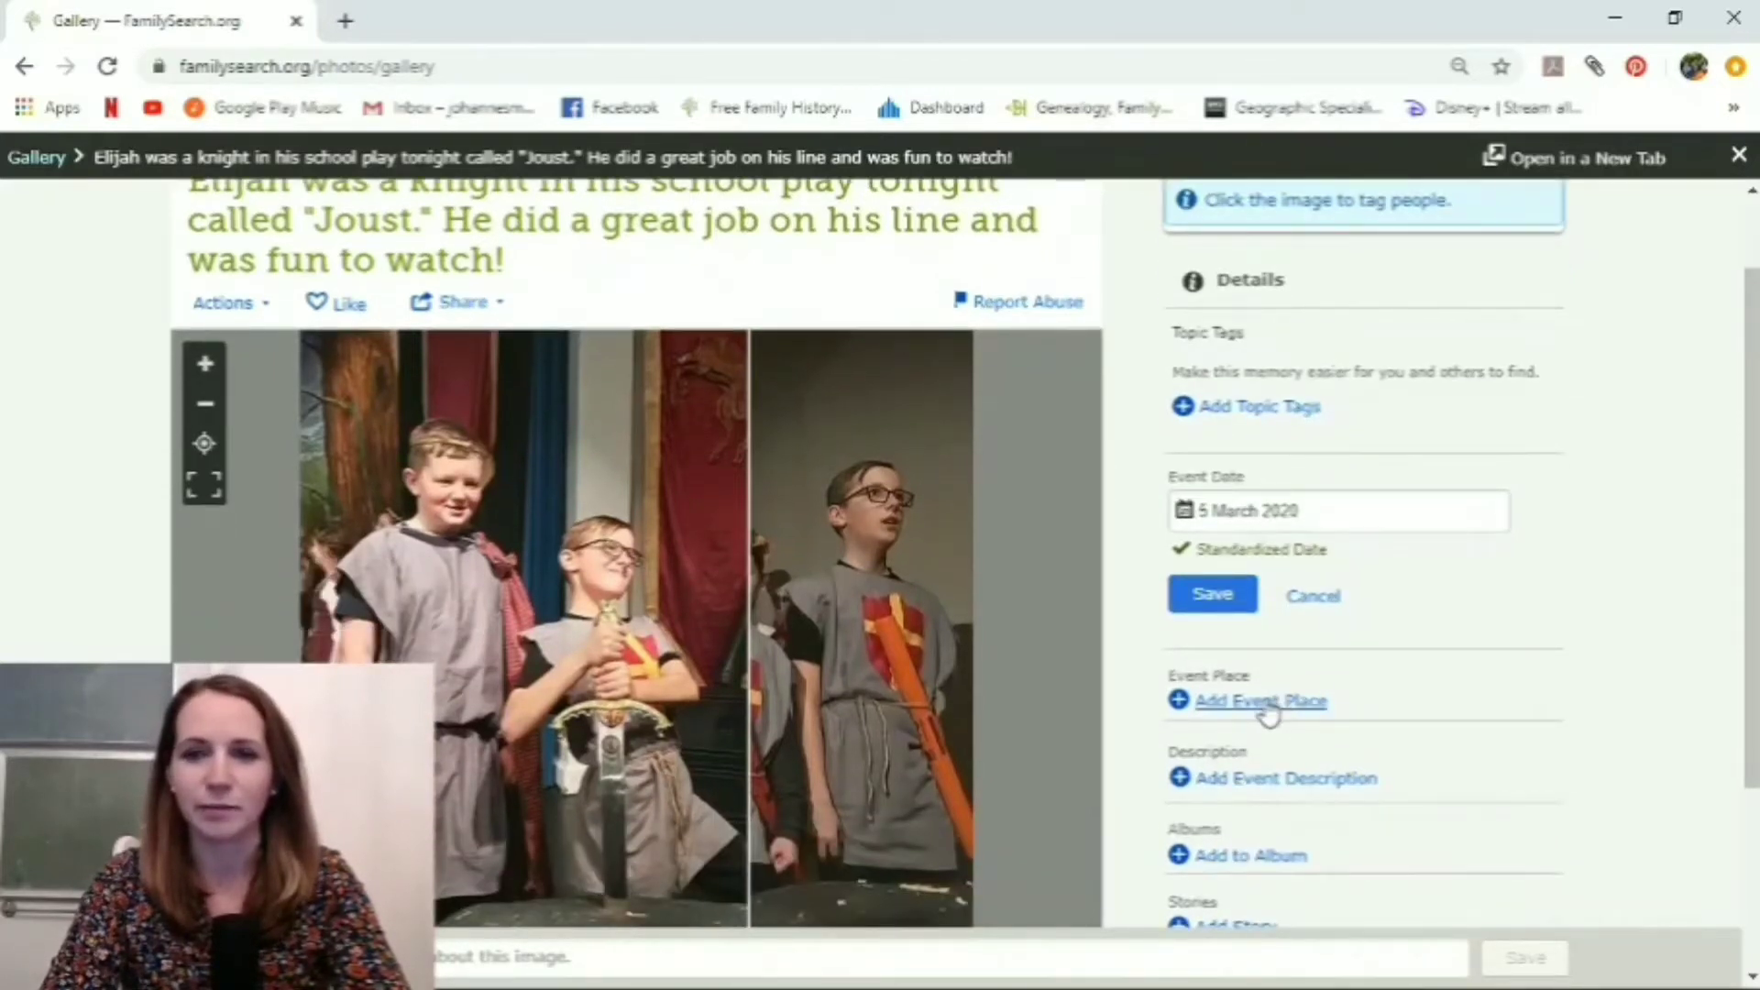
{"action": "left_click", "coordinate": [1268, 711]}
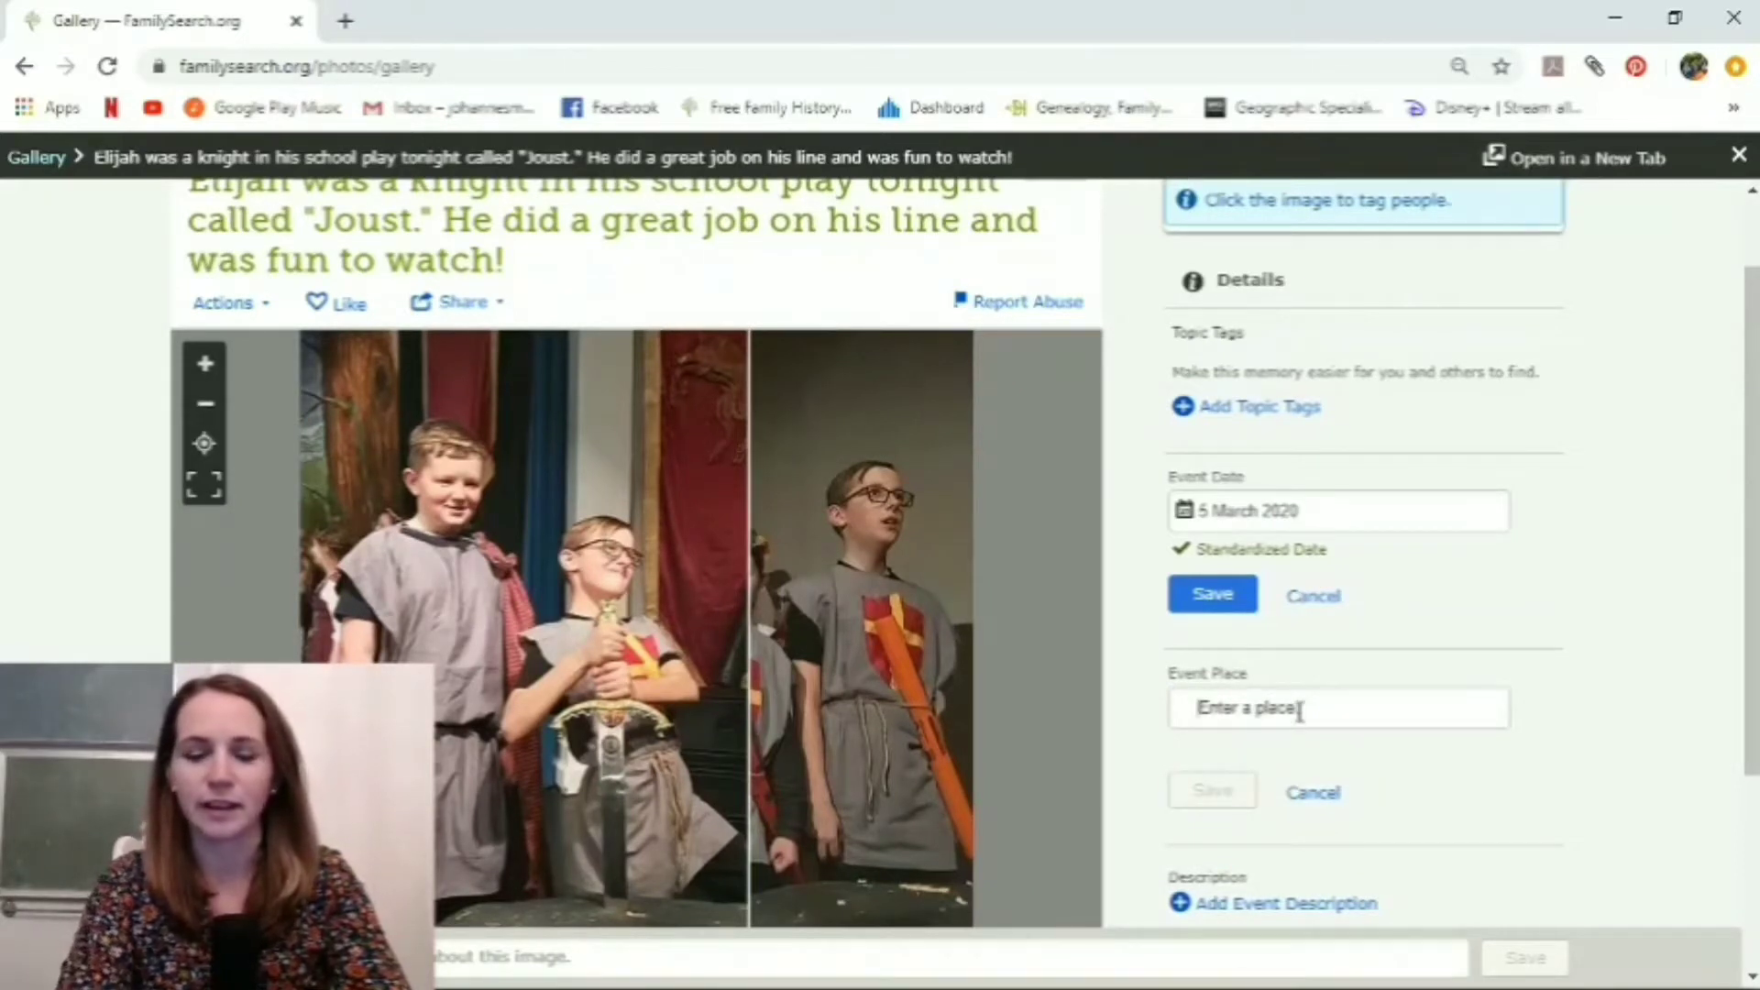
{"action": "type", "text": "Calg"}
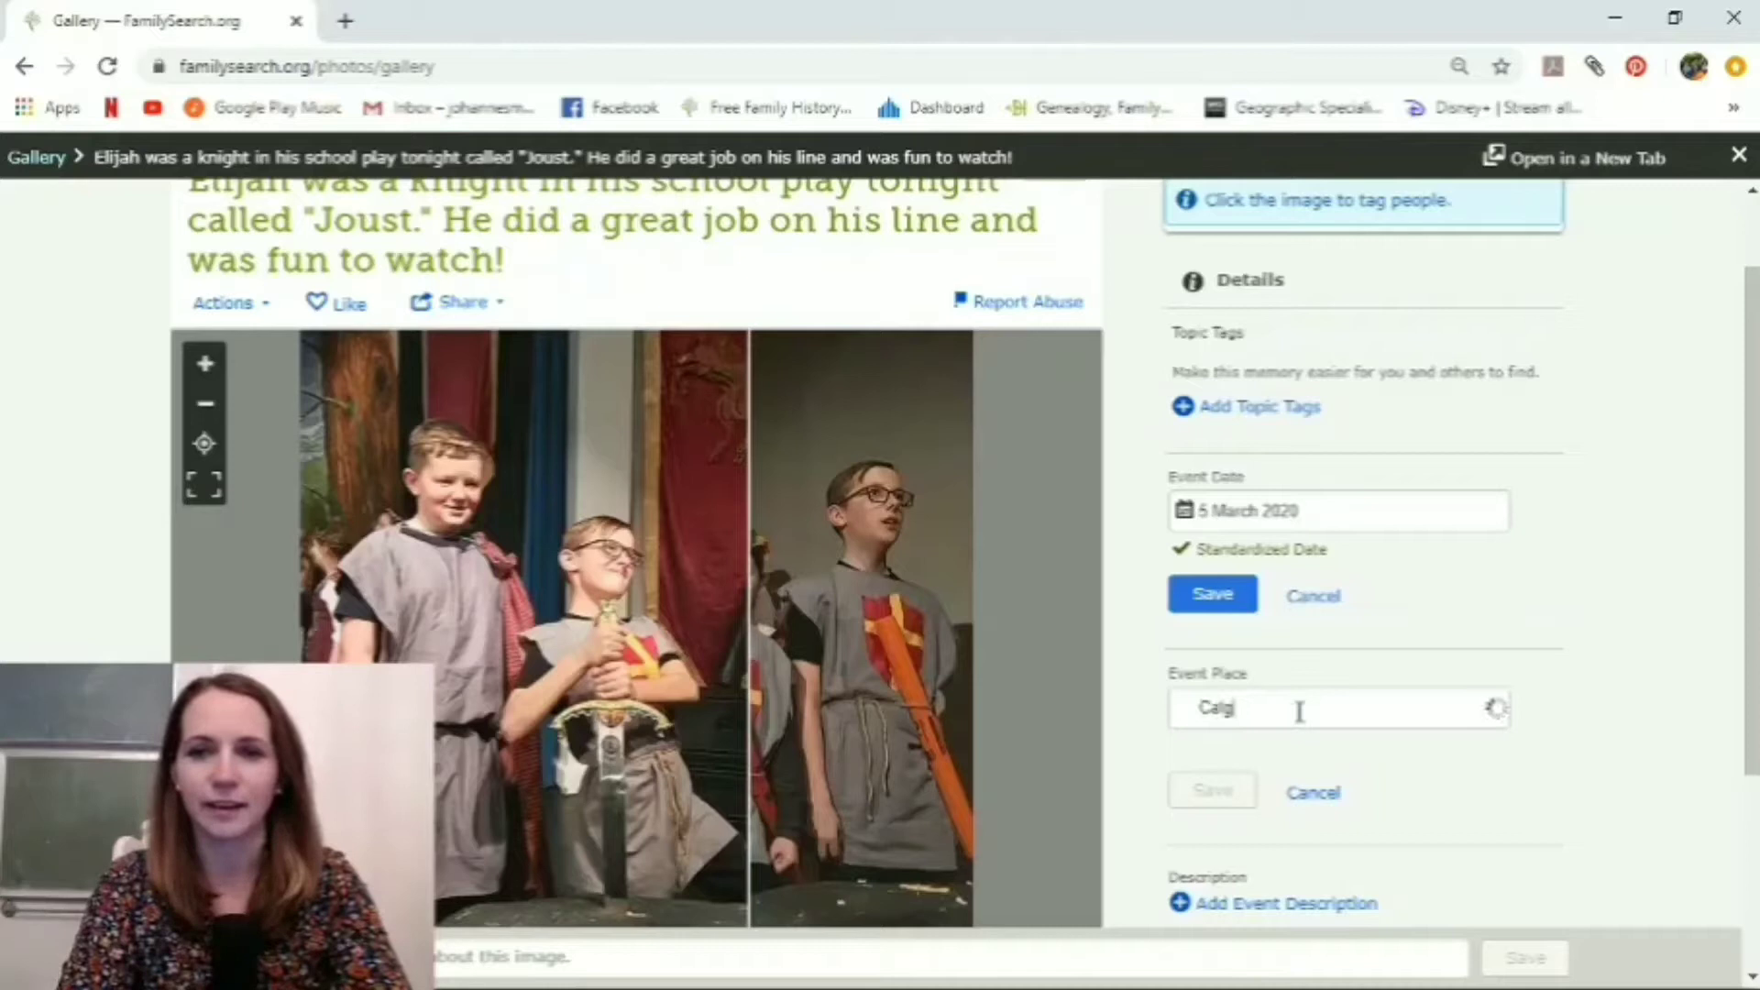
{"action": "type", "text": "ary, al"}
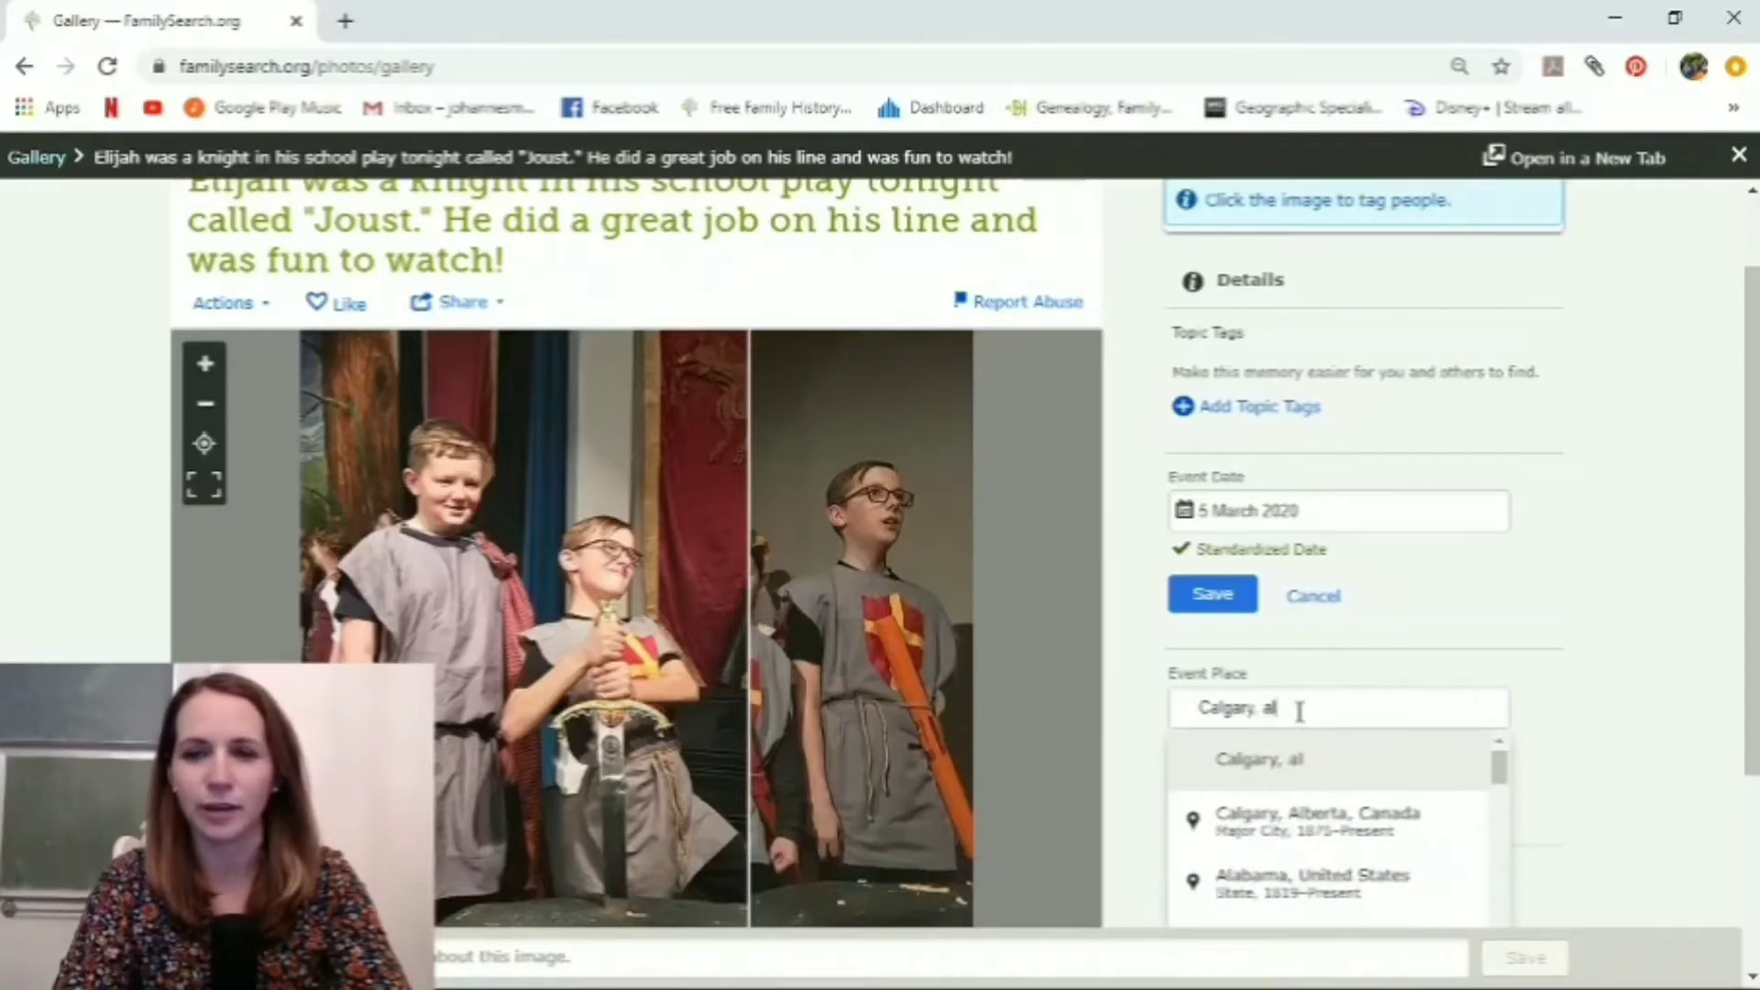
{"action": "left_click", "coordinate": [1290, 825]}
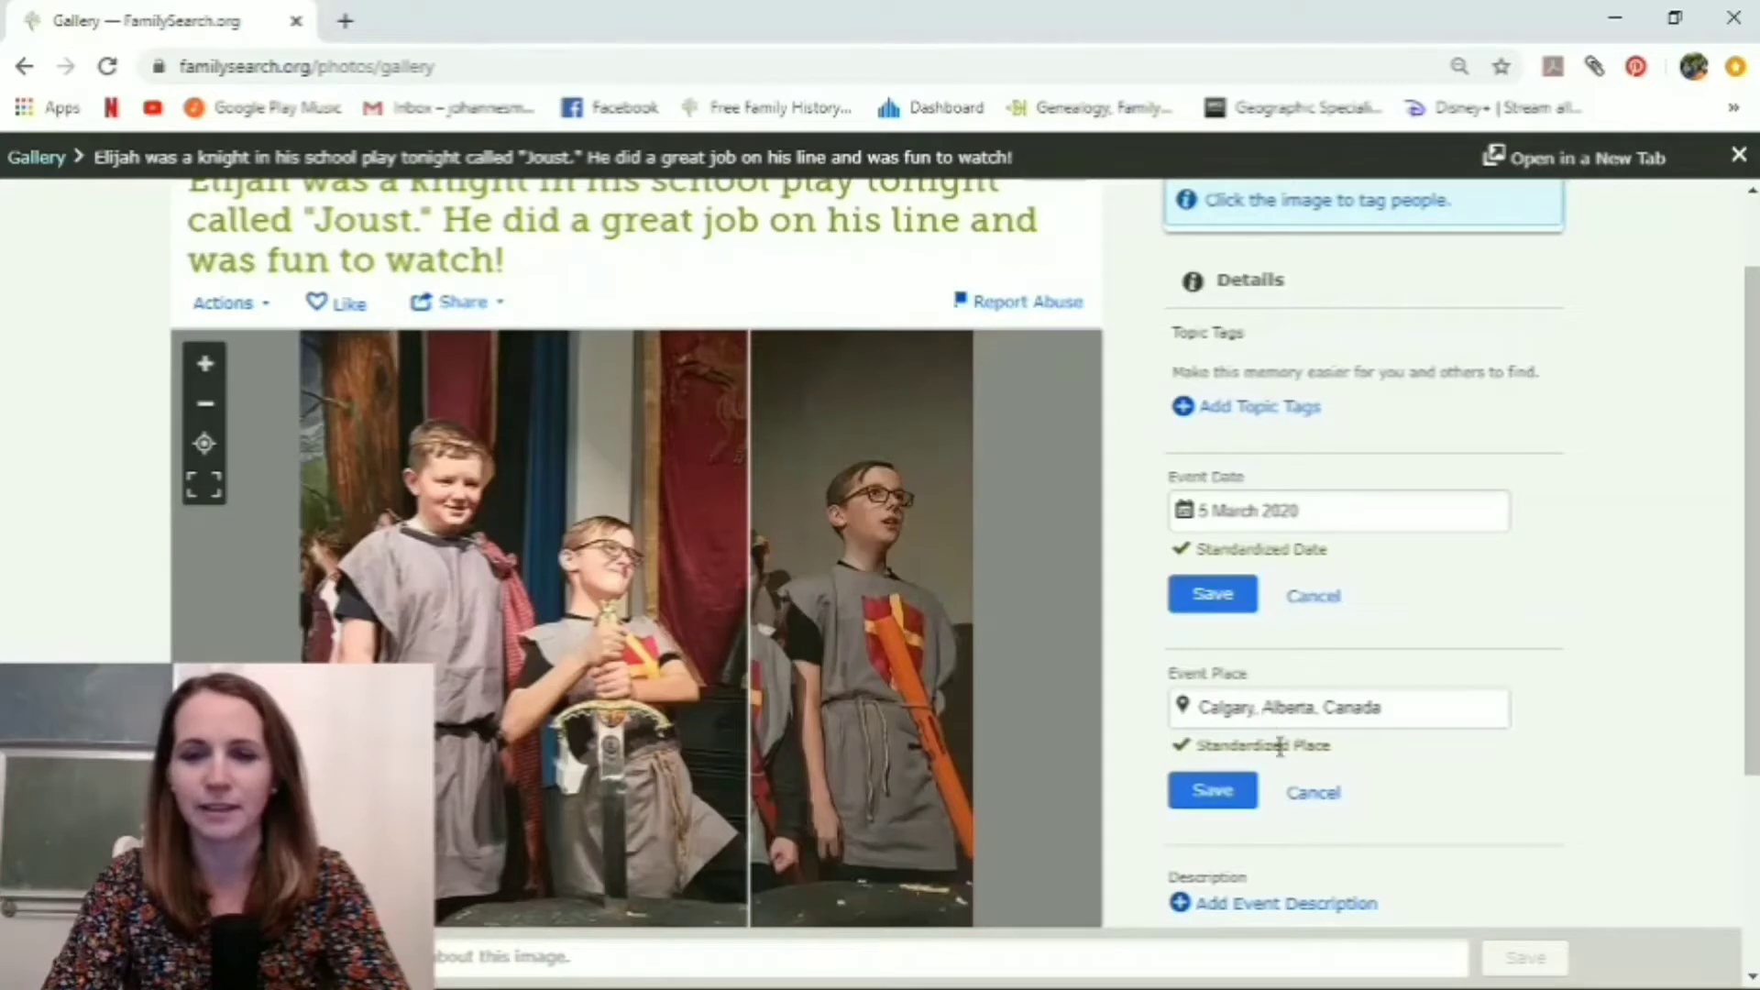
Step: Add the photo to a newly created album named after the child in it
{"action": "scroll", "coordinate": [1372, 790], "scroll_direction": "down", "scroll_amount": 1}
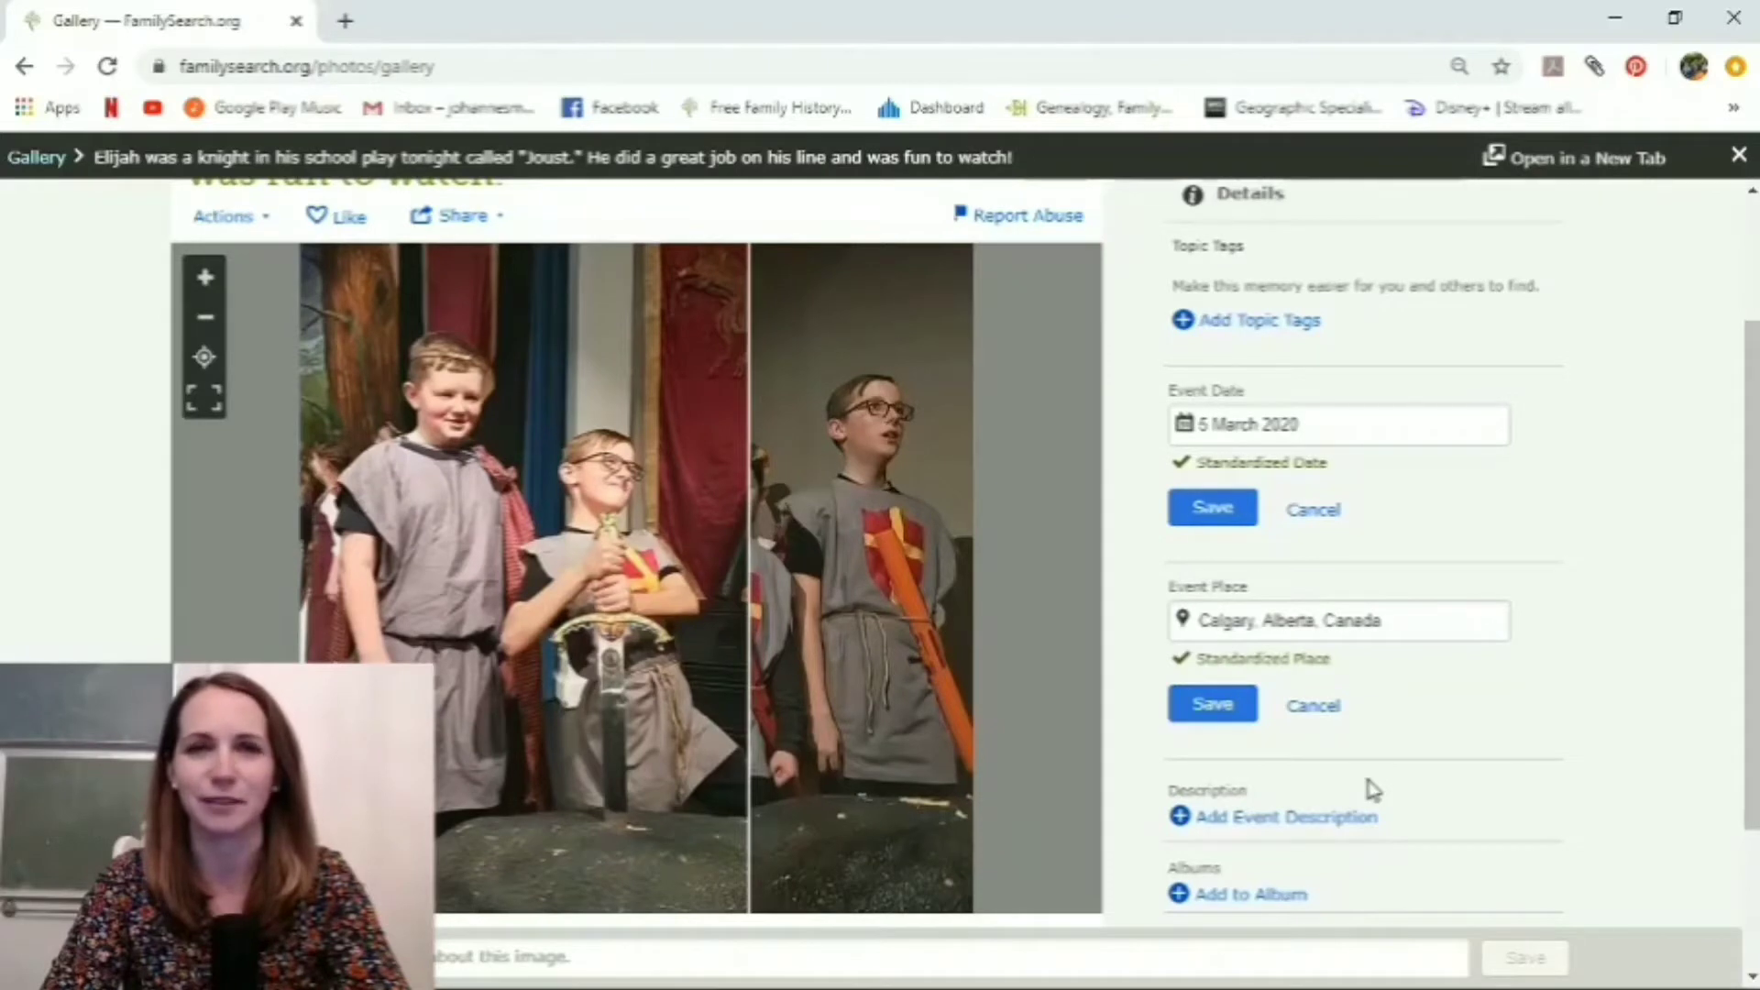
{"action": "scroll", "coordinate": [1372, 790], "scroll_direction": "down", "scroll_amount": 1}
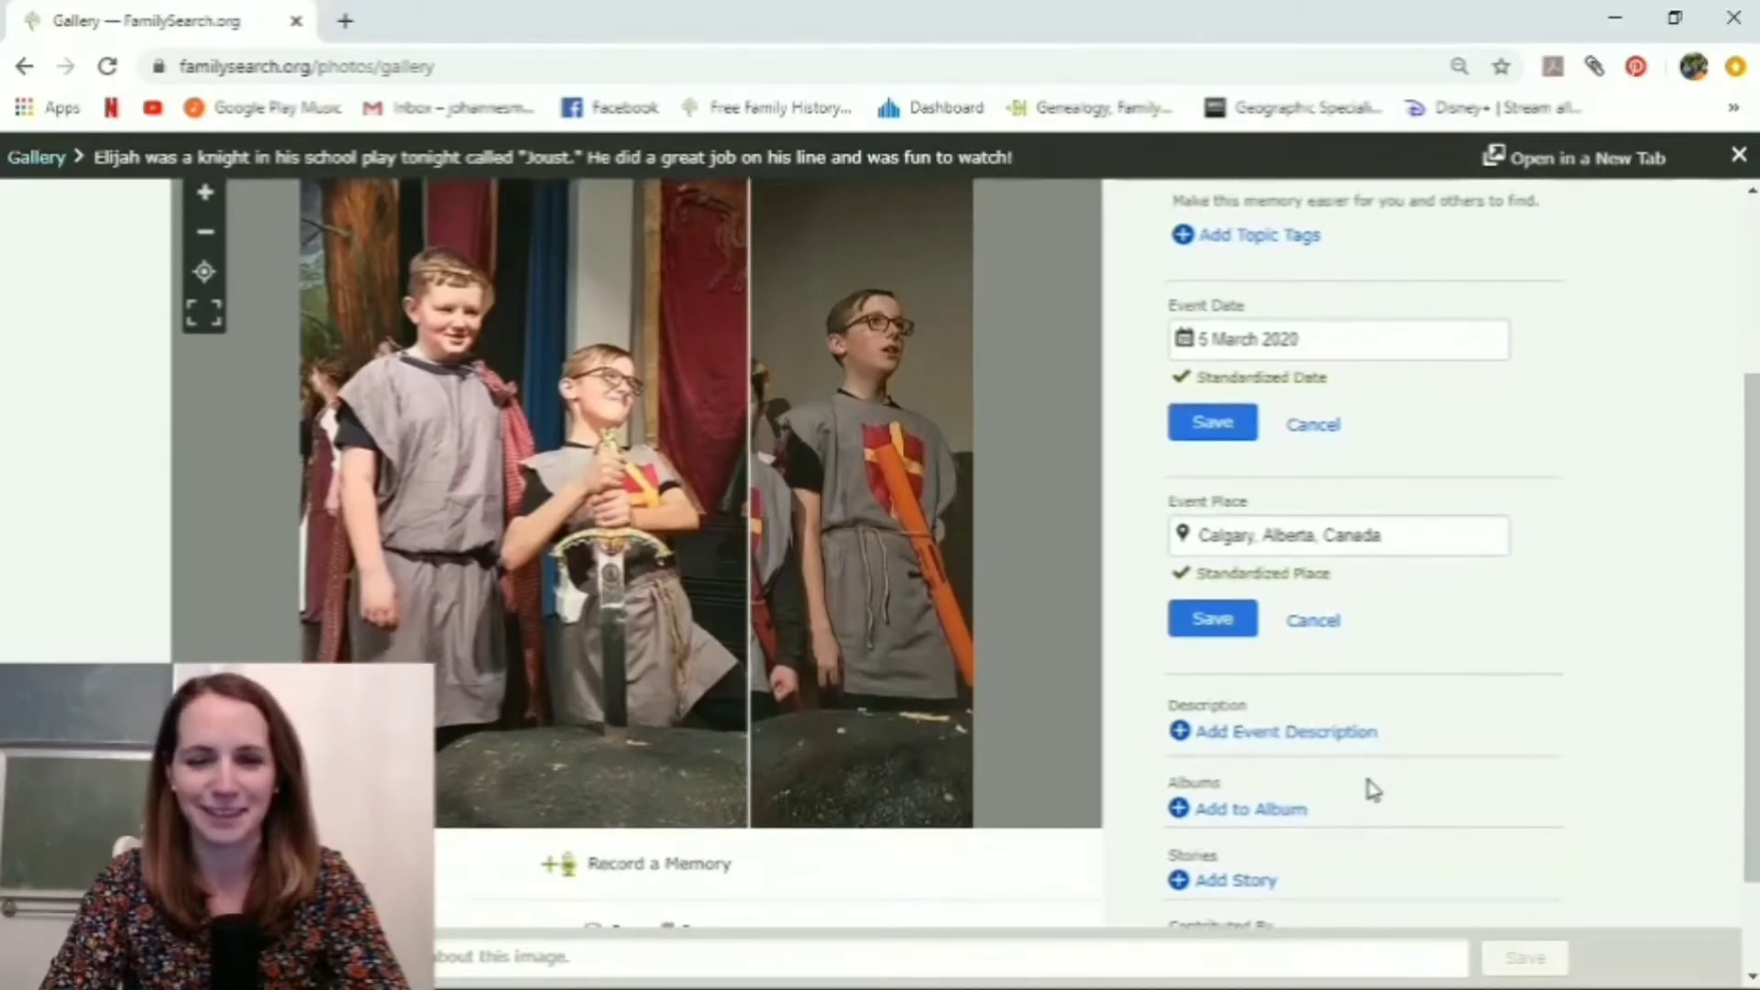
{"action": "scroll", "coordinate": [1372, 790], "scroll_direction": "down", "scroll_amount": 1}
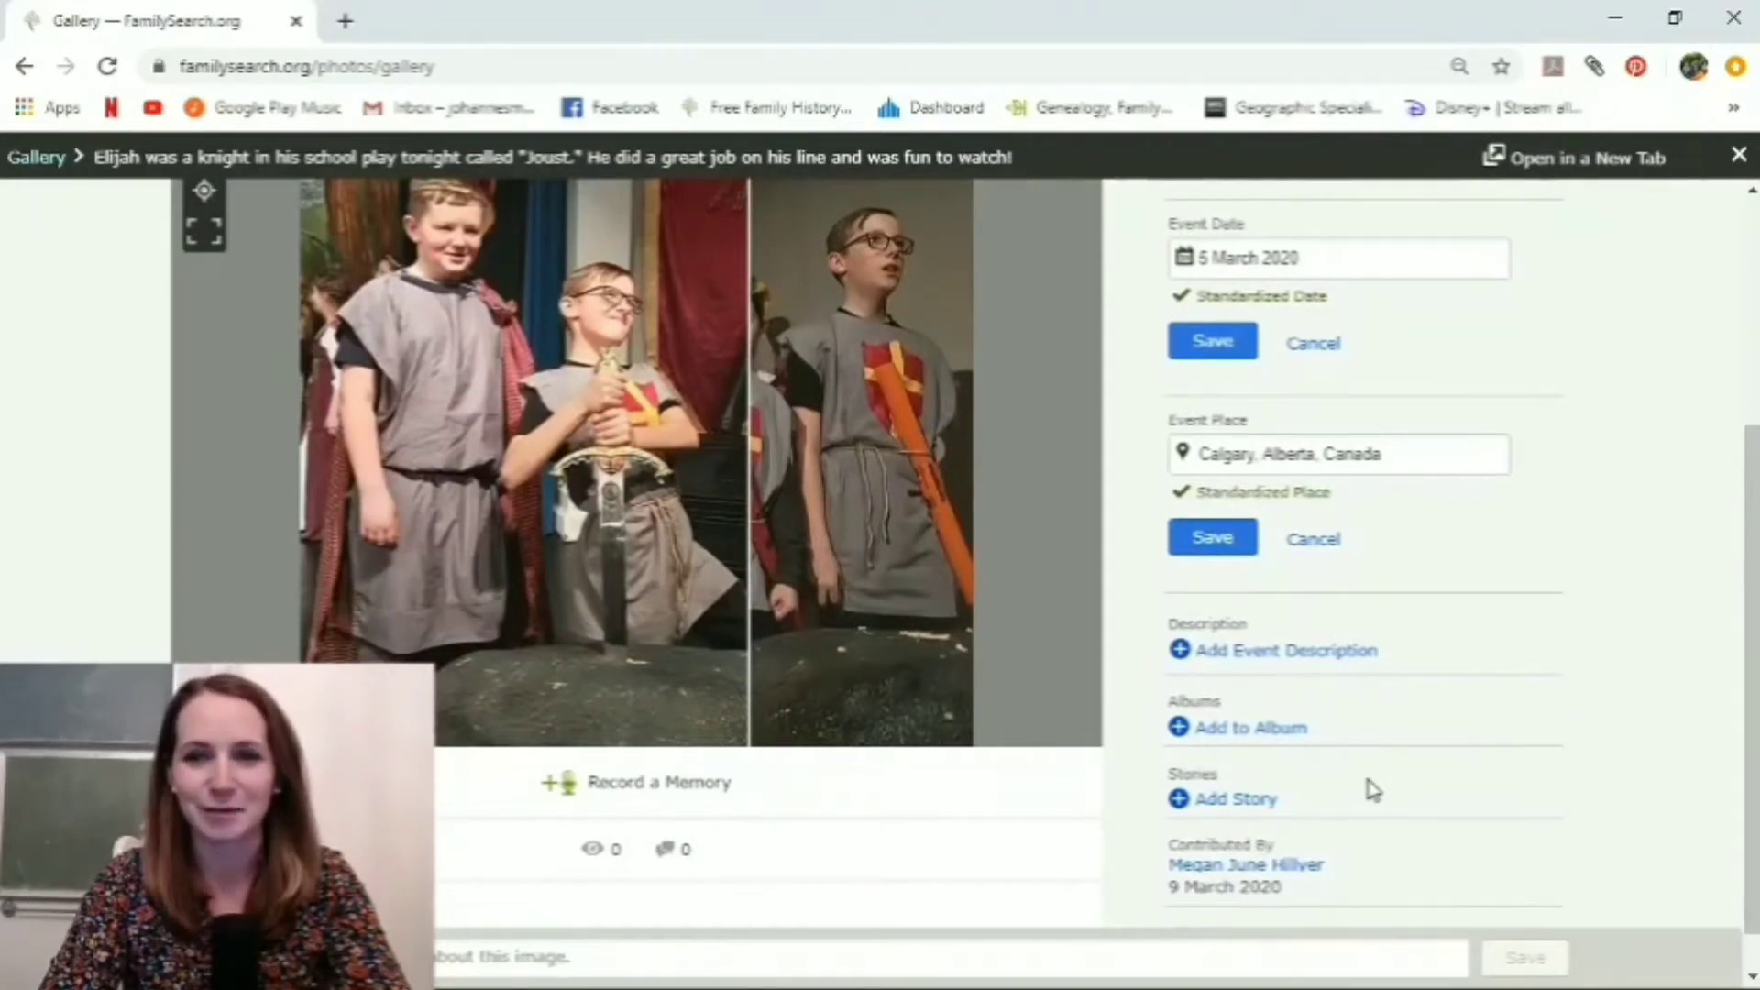
{"action": "scroll", "coordinate": [1372, 790], "scroll_direction": "down", "scroll_amount": 1}
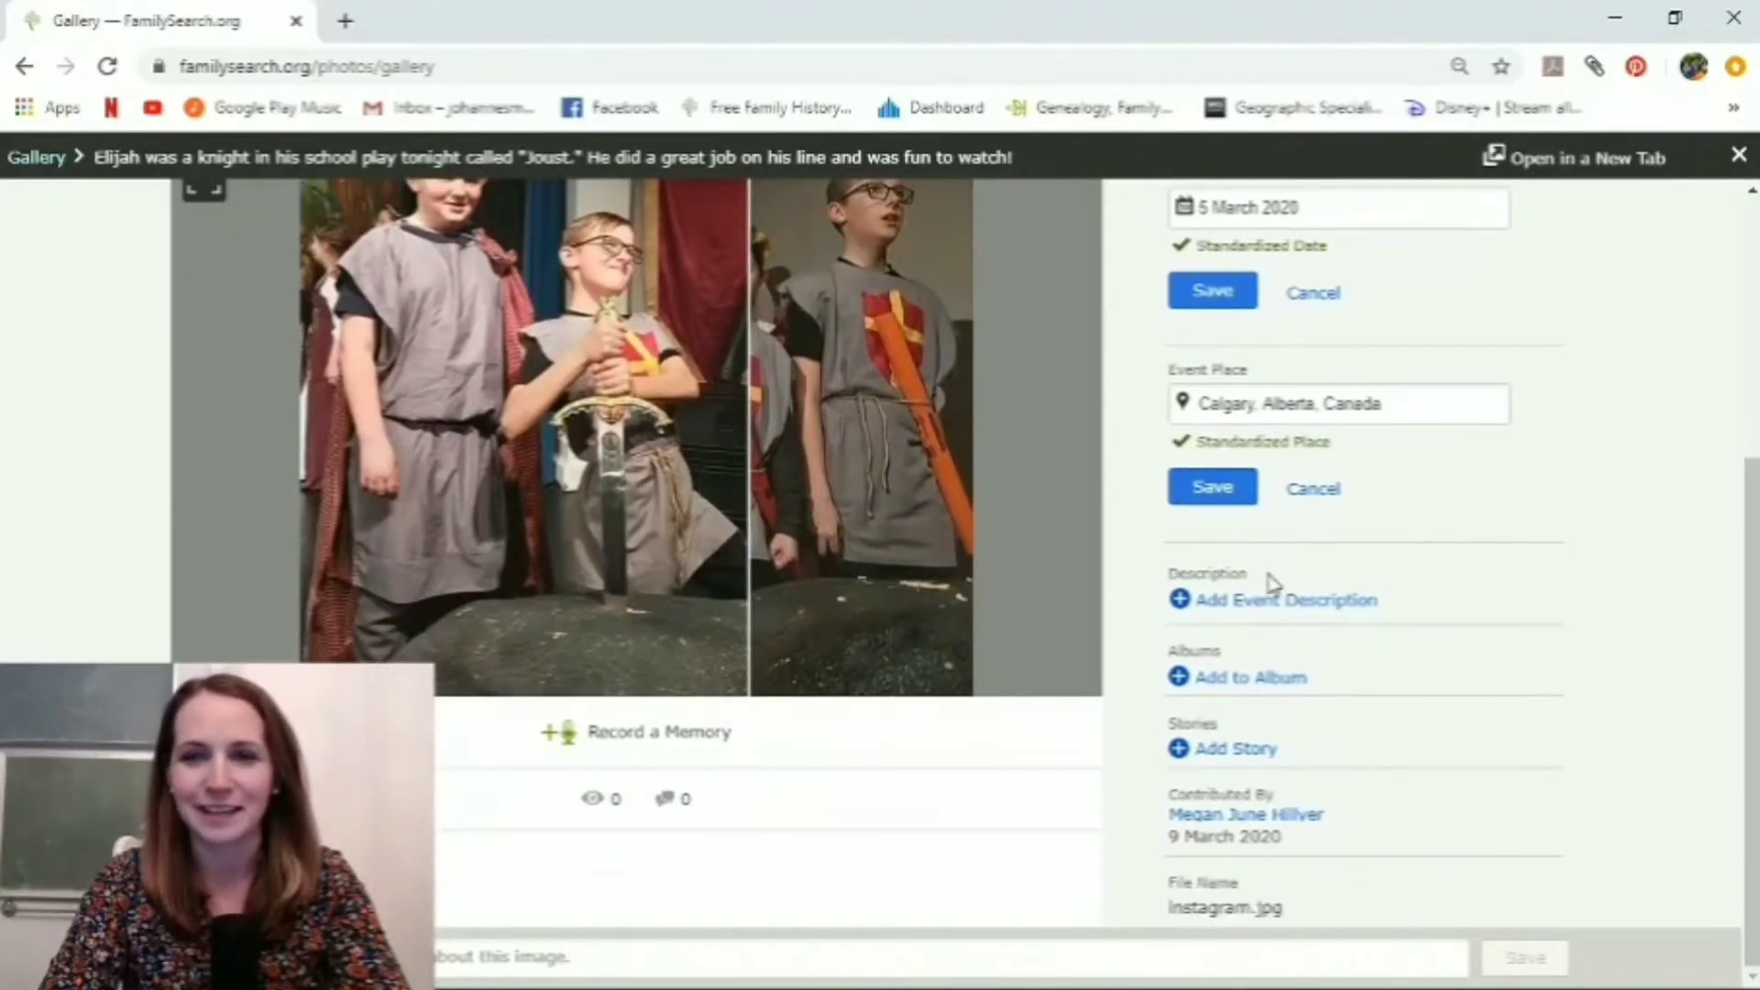
{"action": "left_click", "coordinate": [1242, 680]}
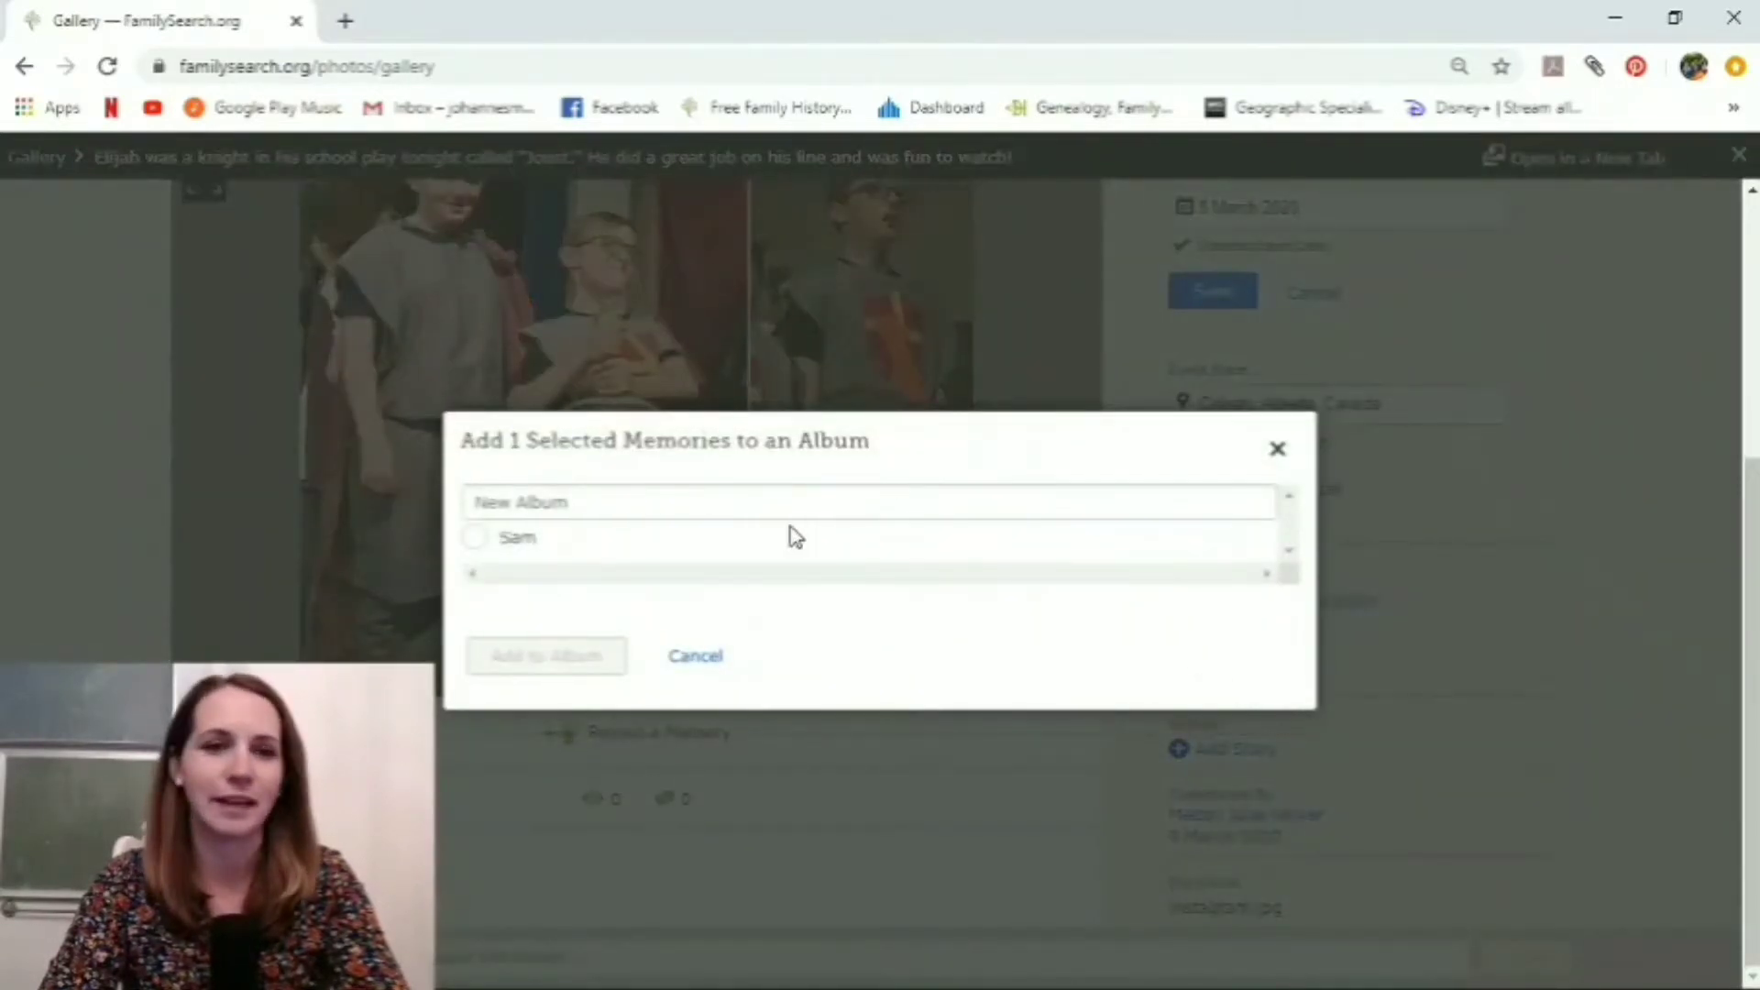
{"action": "left_click", "coordinate": [761, 503]}
{"action": "type", "text": "Elijah"}
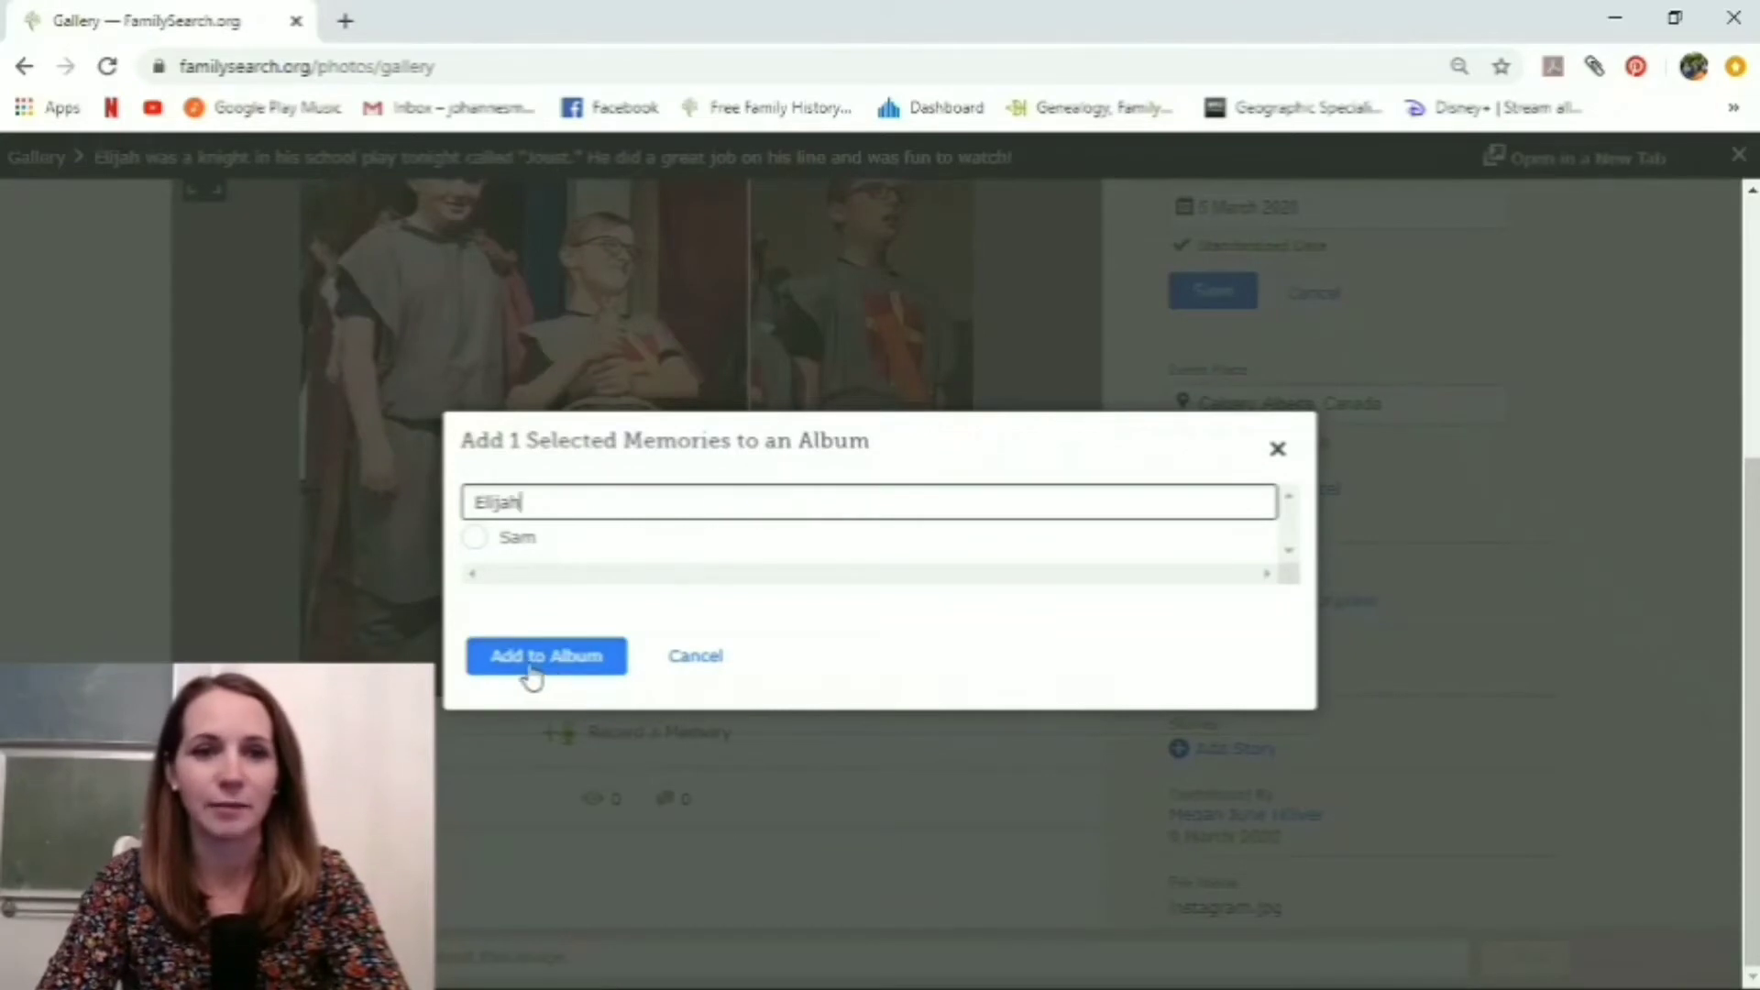
{"action": "left_click", "coordinate": [531, 661]}
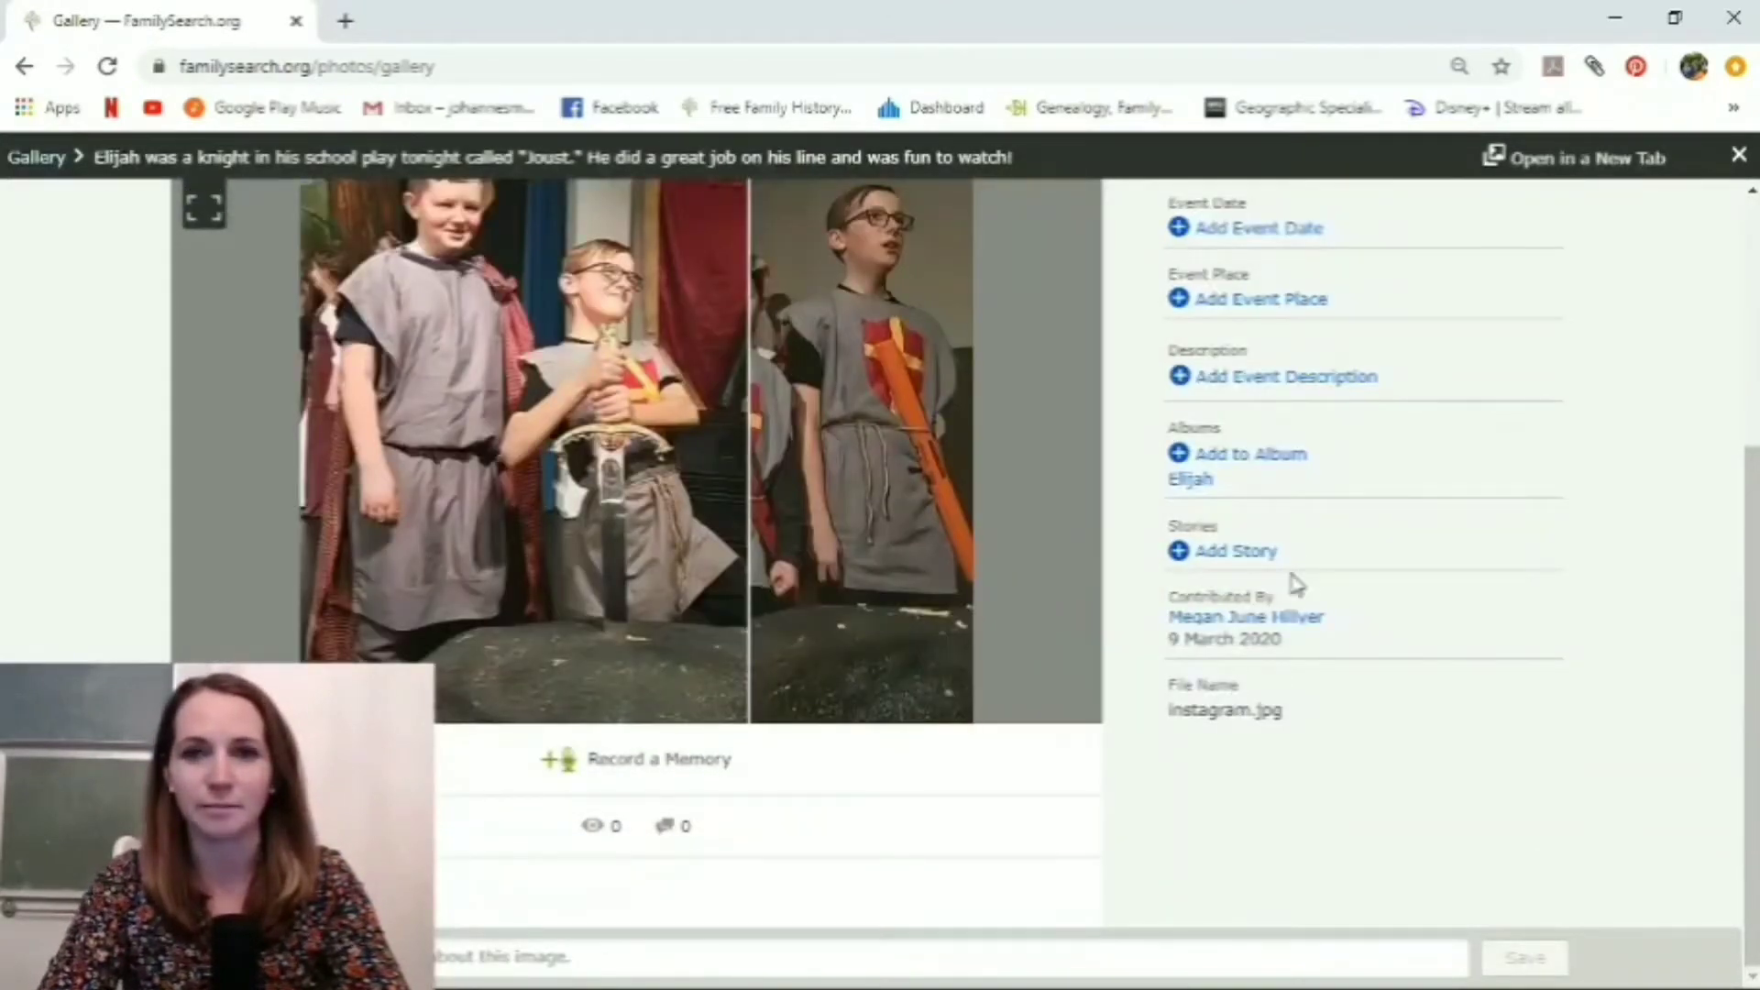
{"action": "scroll", "coordinate": [1329, 559], "scroll_direction": "up", "scroll_amount": 1}
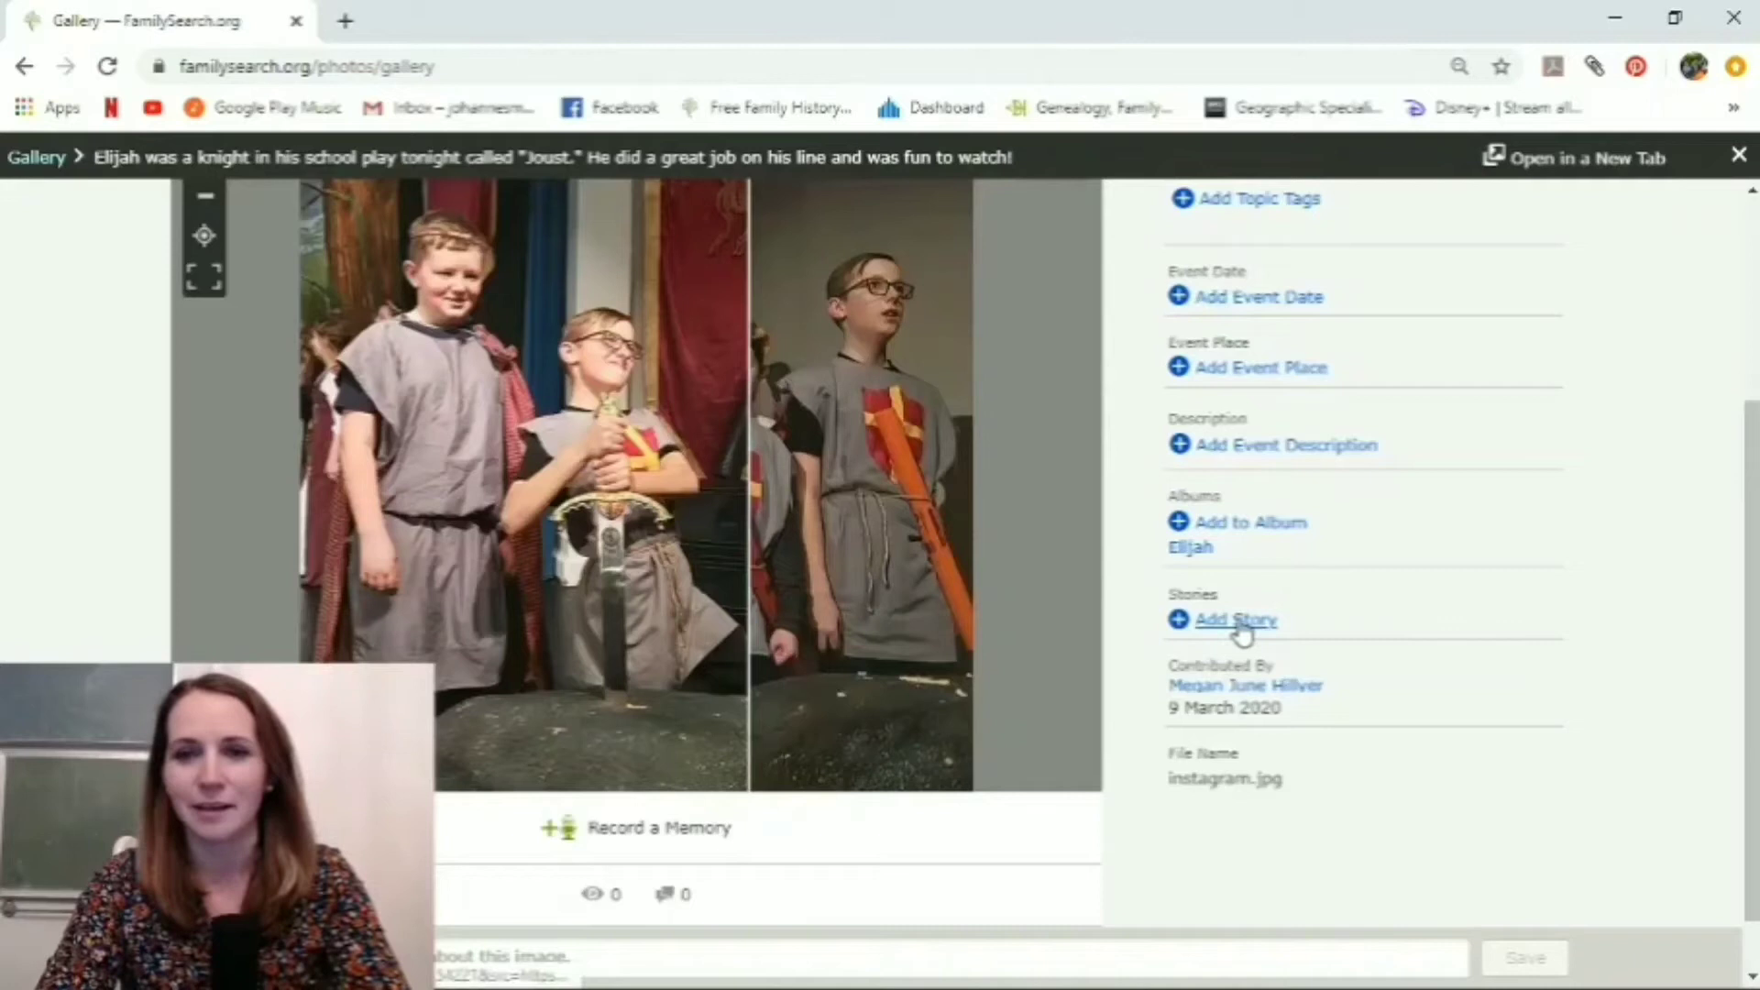
Step: Start a story from the photo titled 'Joust', with text naming the two boys
{"action": "left_click", "coordinate": [1237, 621]}
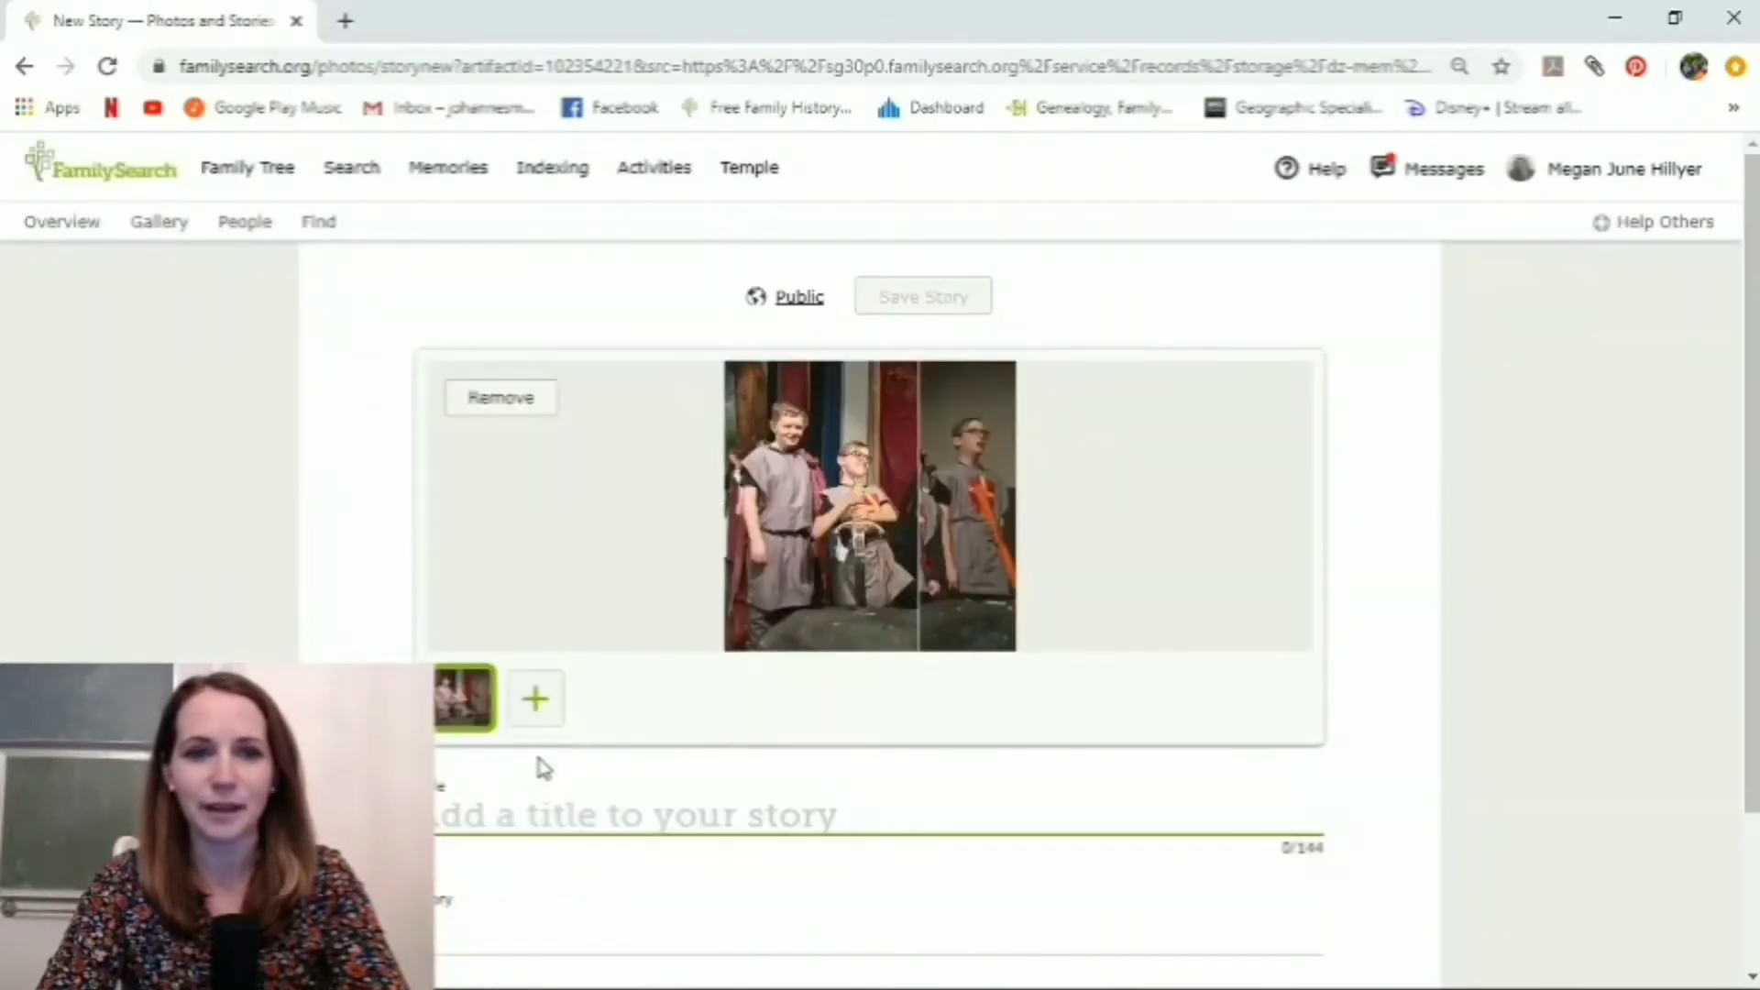
{"action": "left_click", "coordinate": [506, 815]}
{"action": "type", "text": "Brian and"}
{"action": "key", "text": "ctrl+a"}
{"action": "key", "text": "BackSpace"}
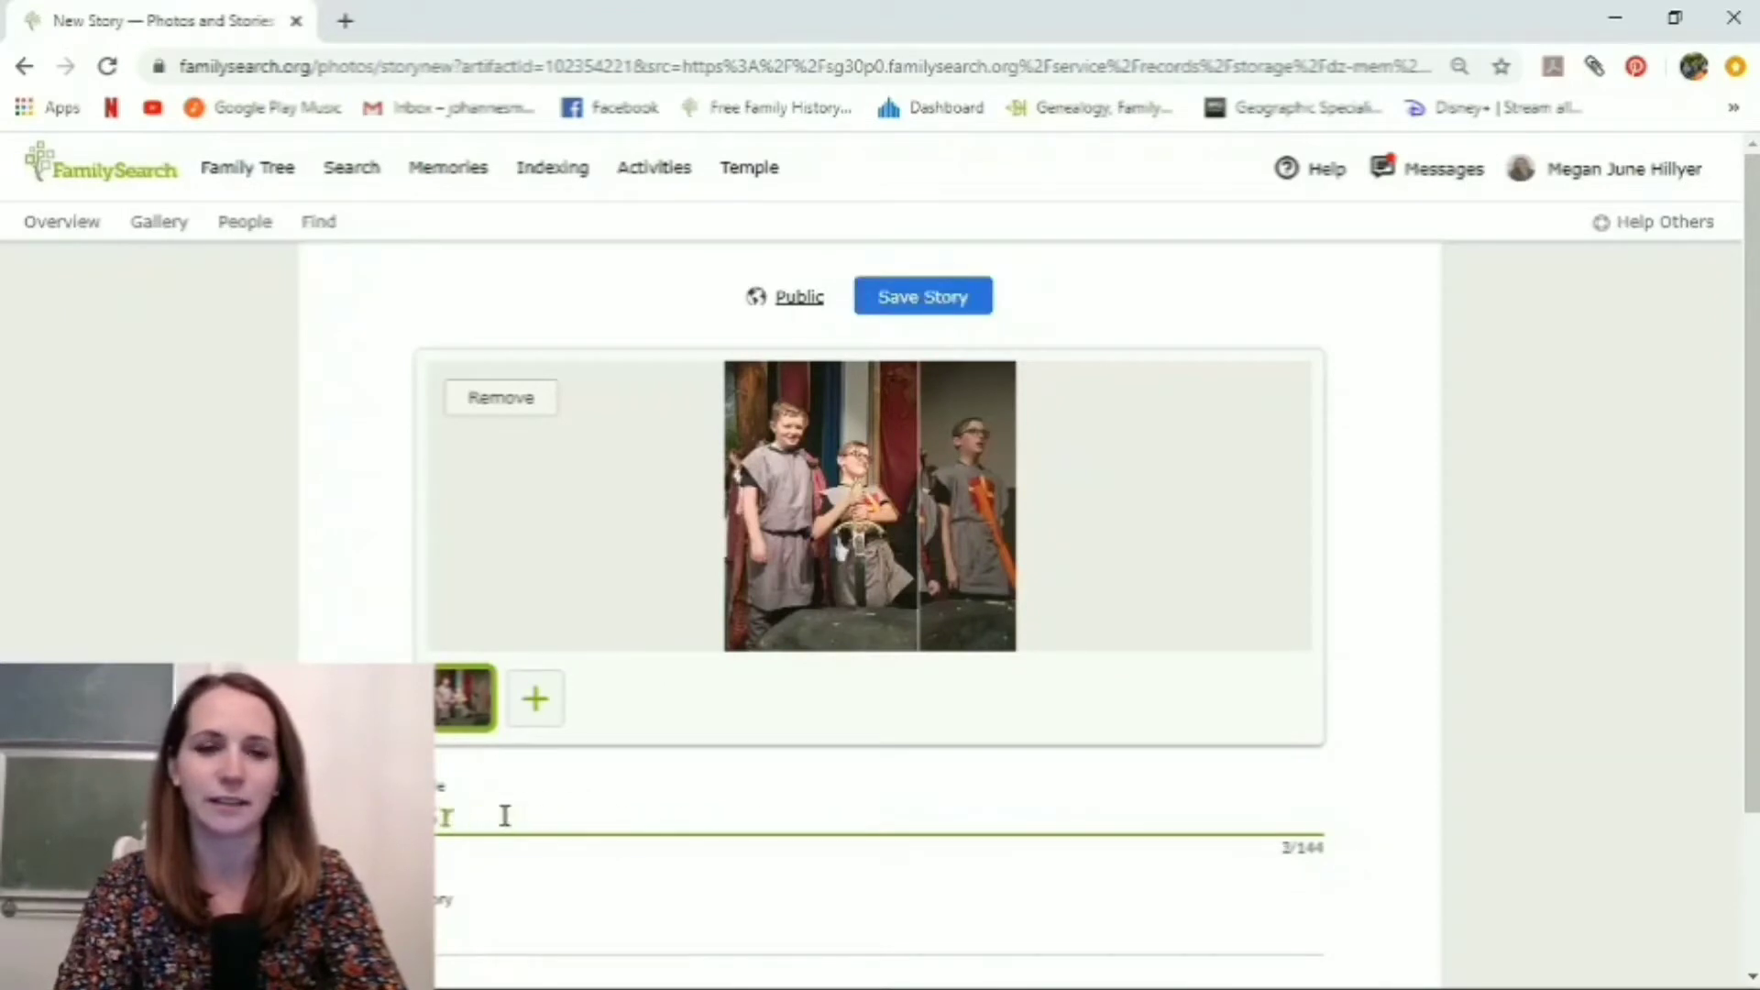
{"action": "type", "text": "Jo"}
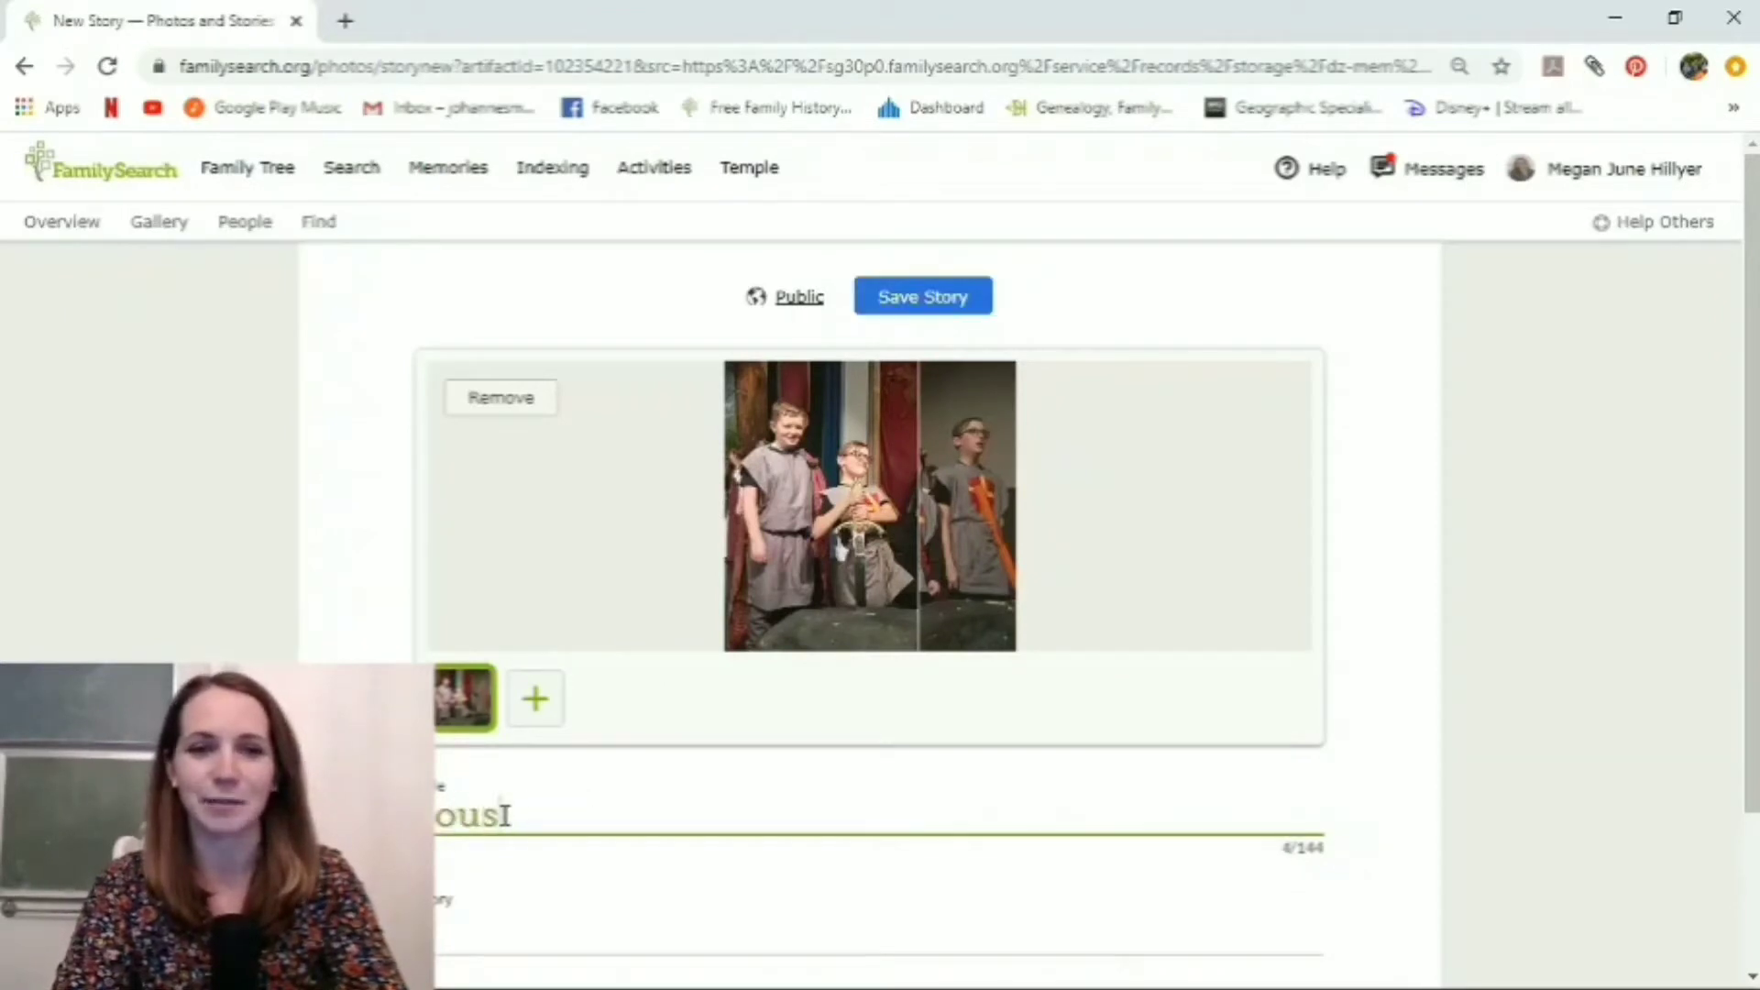
{"action": "scroll", "coordinate": [449, 910], "scroll_direction": "down", "scroll_amount": 2}
{"action": "left_click", "coordinate": [469, 757]}
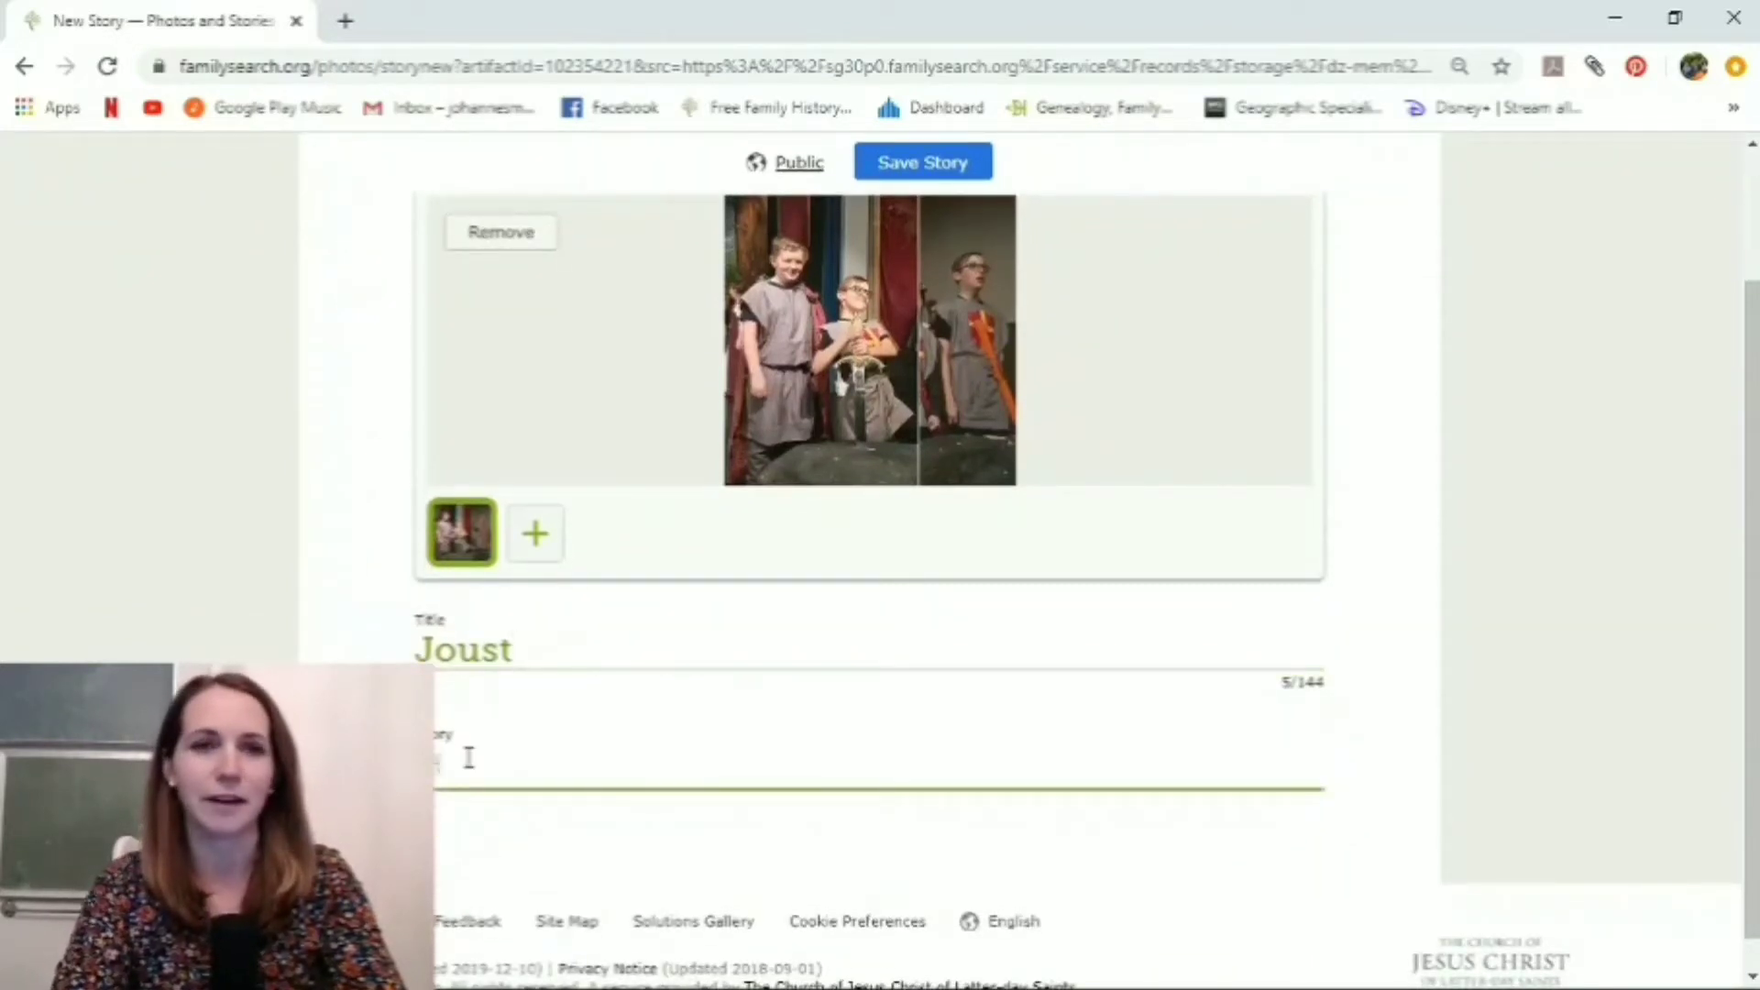
{"action": "type", "text": "d "}
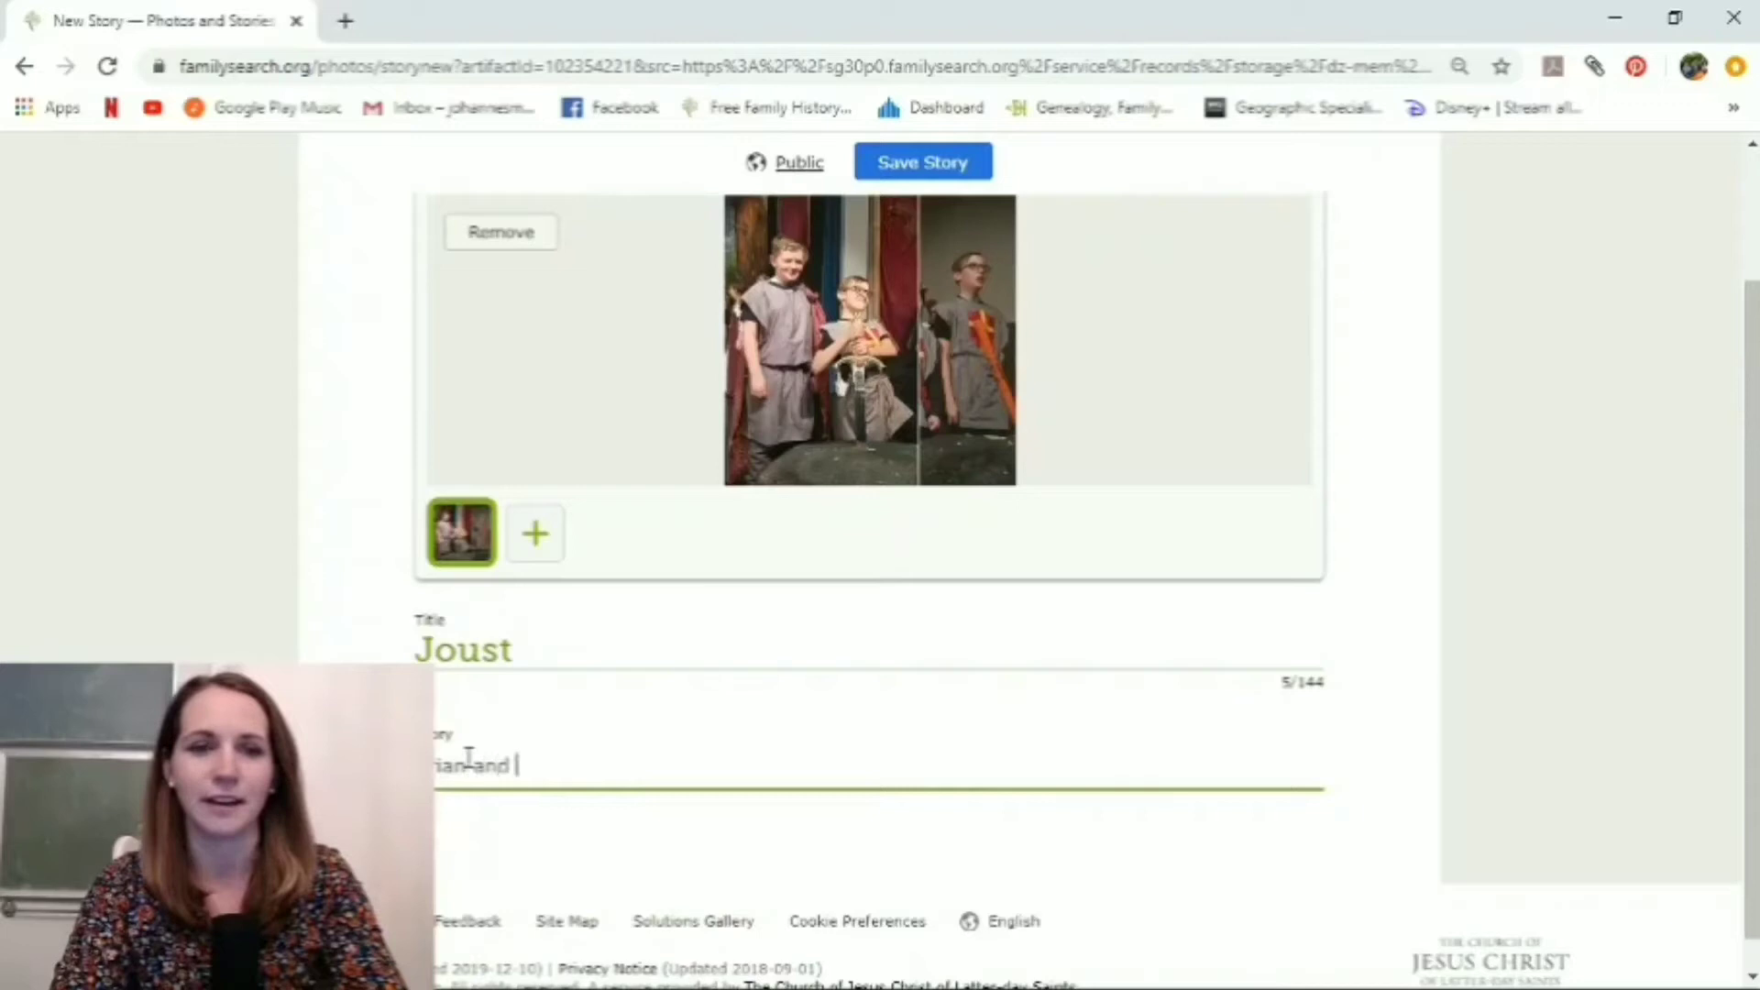
{"action": "type", "text": "Elijah"}
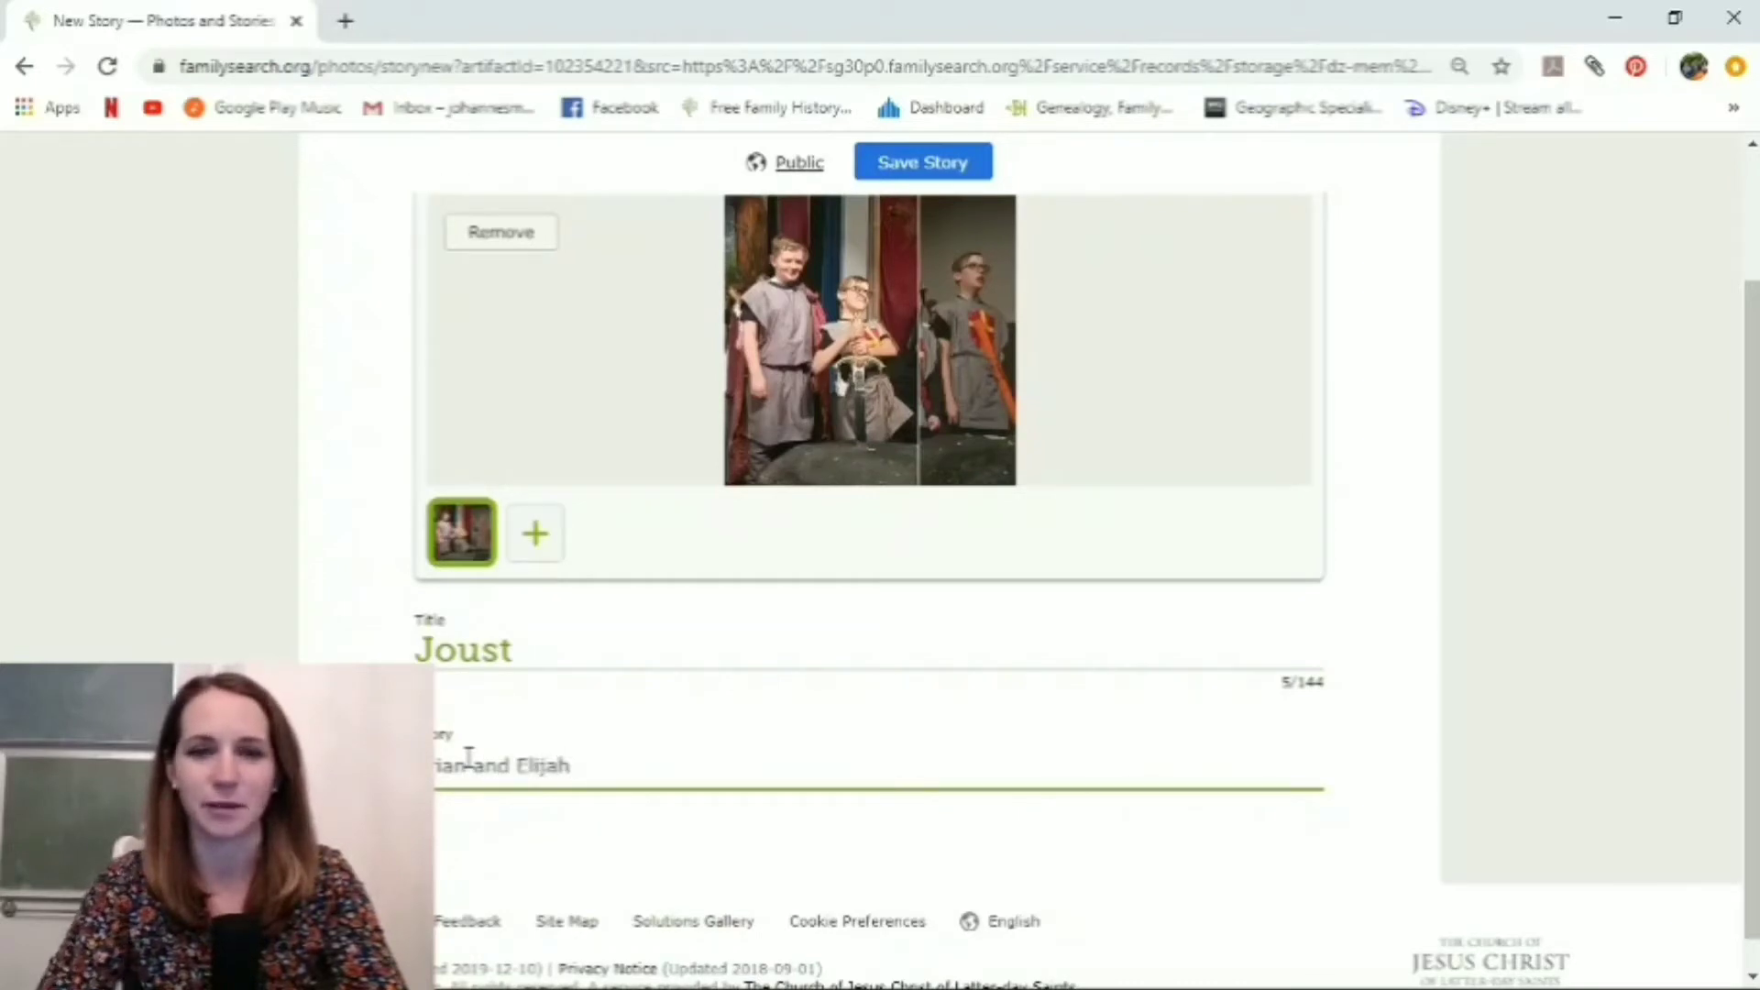
Step: Try uploading another photo to the story, then cancel the file dialog
{"action": "left_click", "coordinate": [532, 536]}
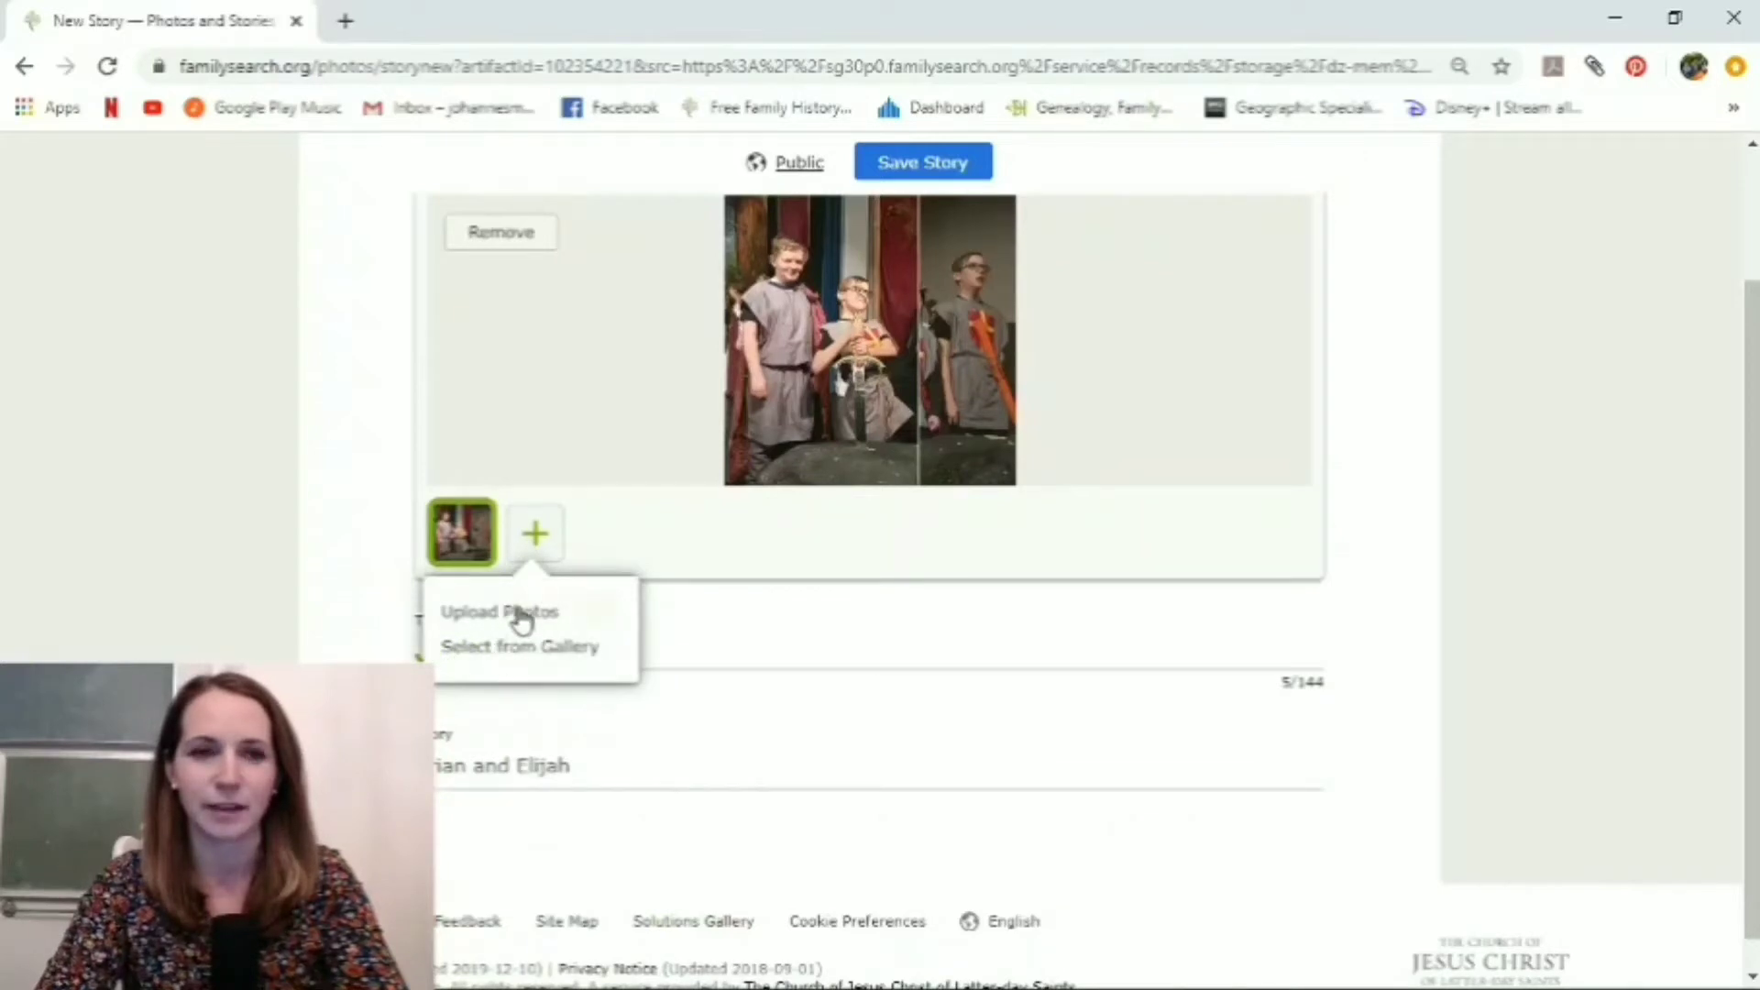
{"action": "left_click", "coordinate": [521, 619]}
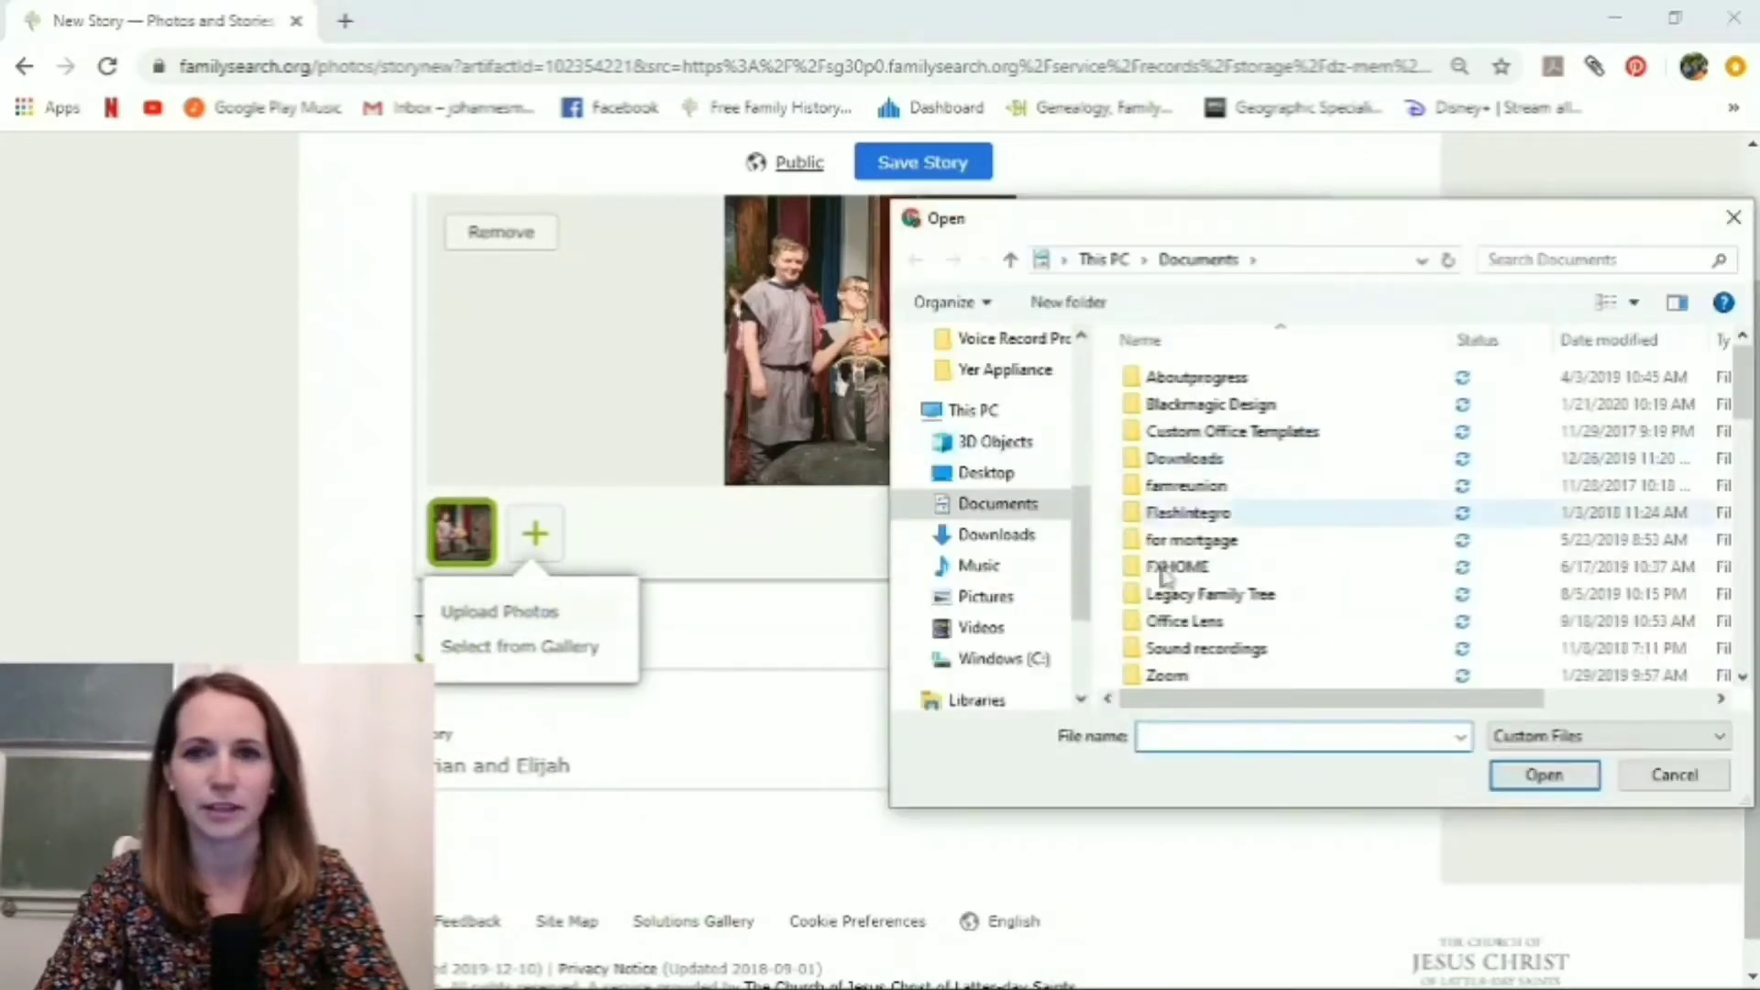
{"action": "left_click", "coordinate": [1670, 775]}
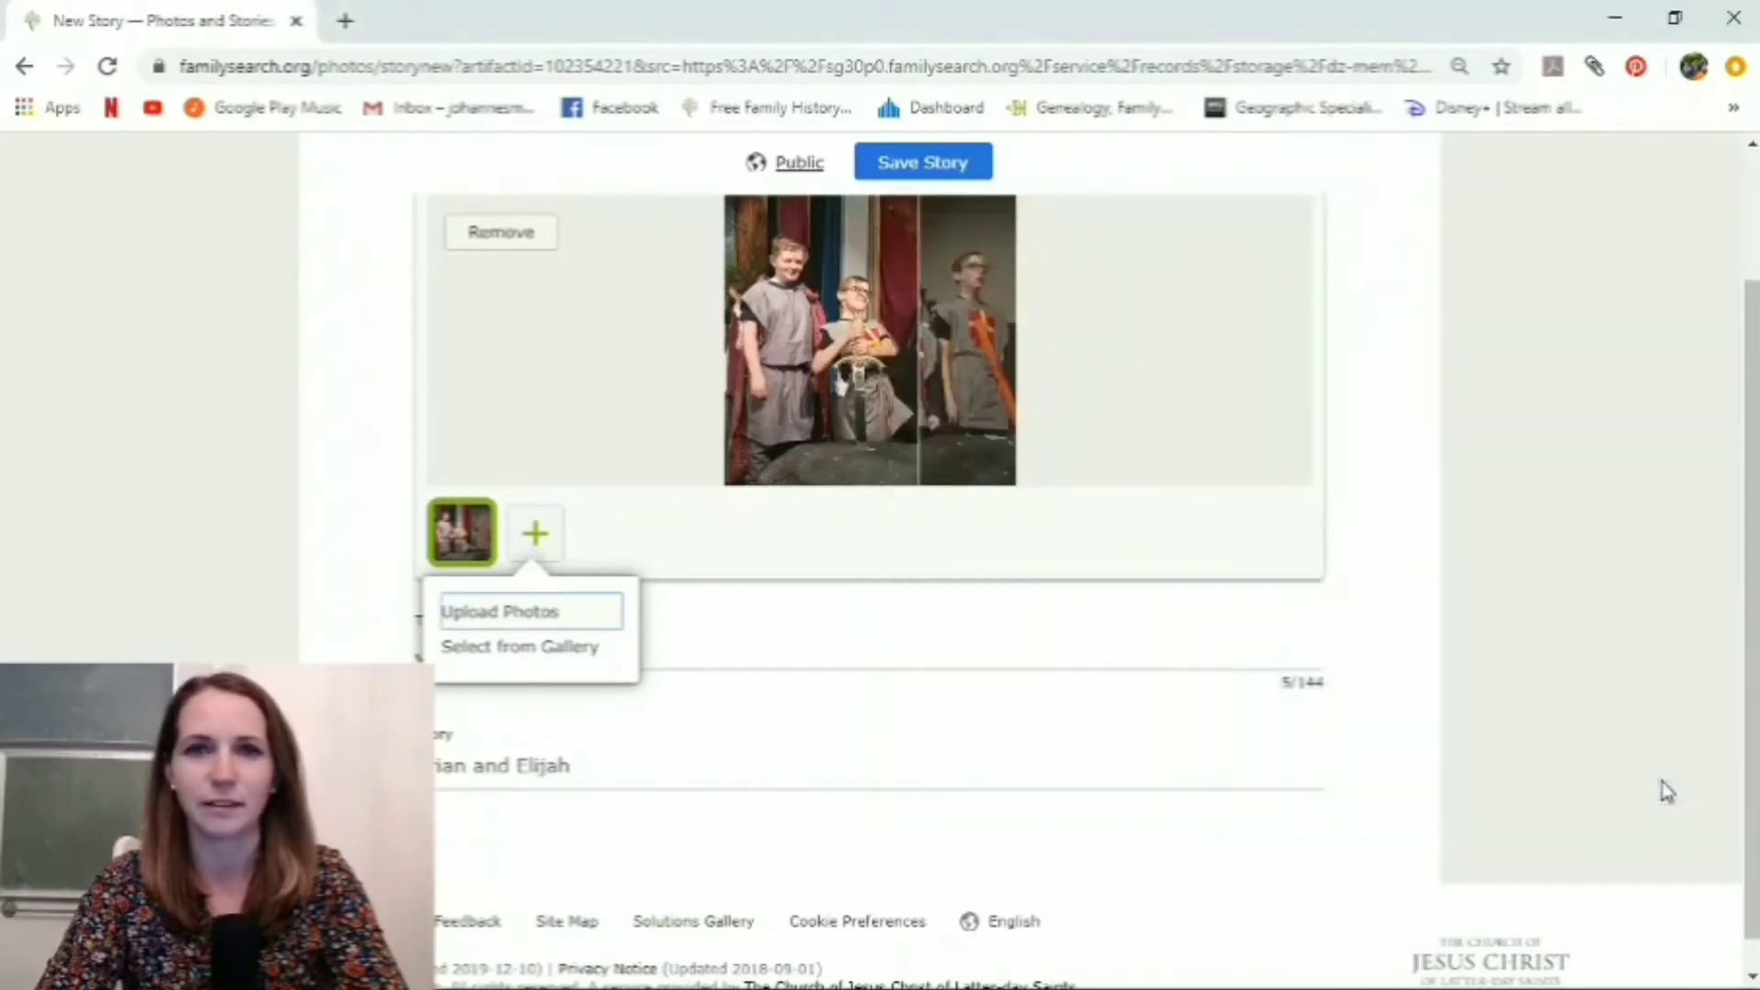
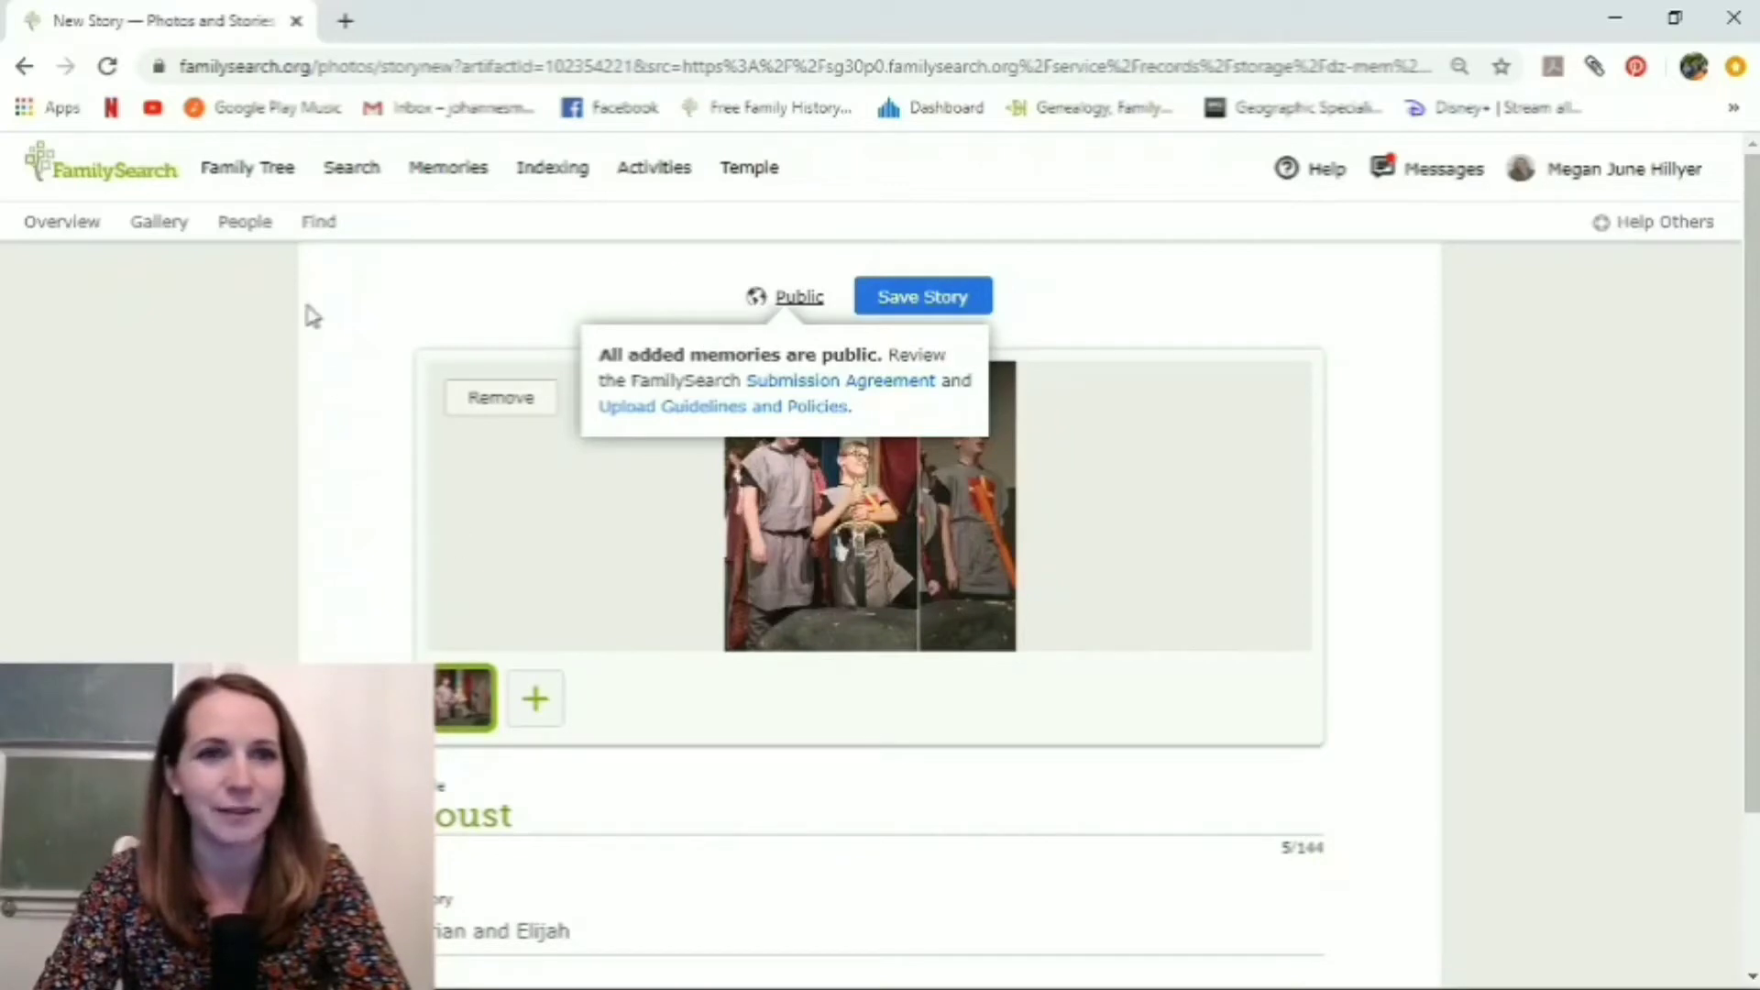
Step: Scroll through the 'Joust' story draft to review its photo and text
{"action": "scroll", "coordinate": [540, 339], "scroll_direction": "down", "scroll_amount": 2}
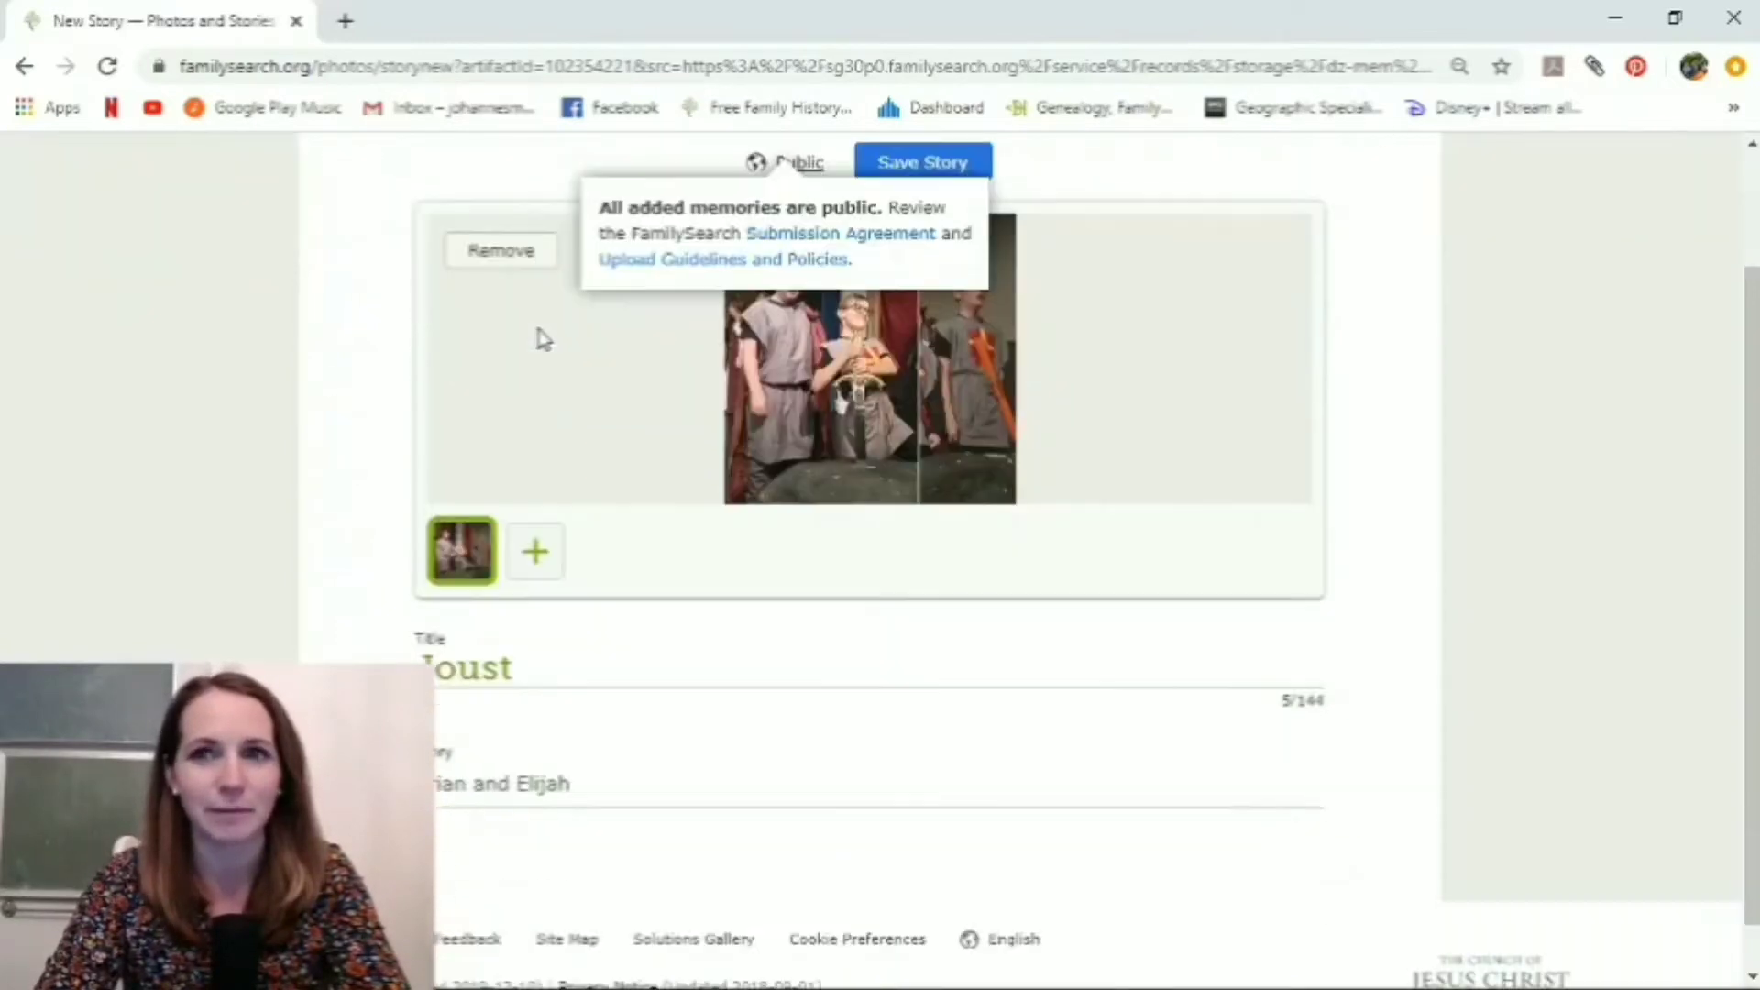
{"action": "scroll", "coordinate": [452, 217], "scroll_direction": "up", "scroll_amount": 2}
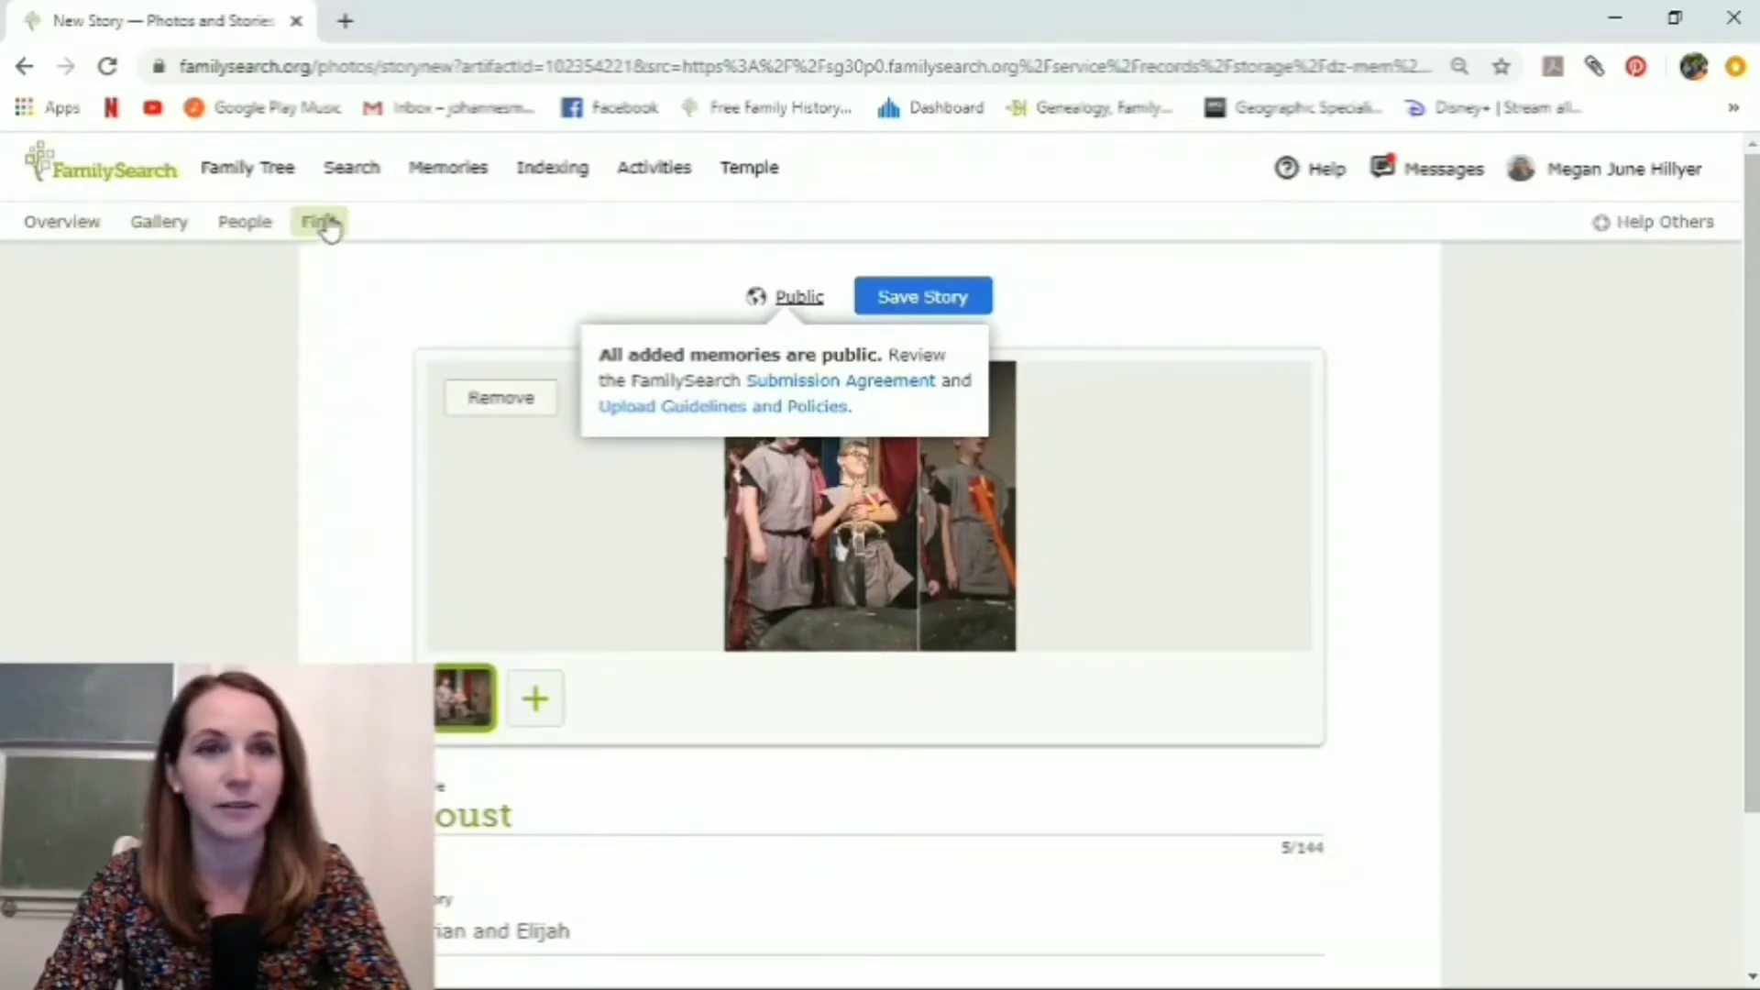
Step: Go to Find Memories and search for civil war
{"action": "left_click", "coordinate": [449, 168]}
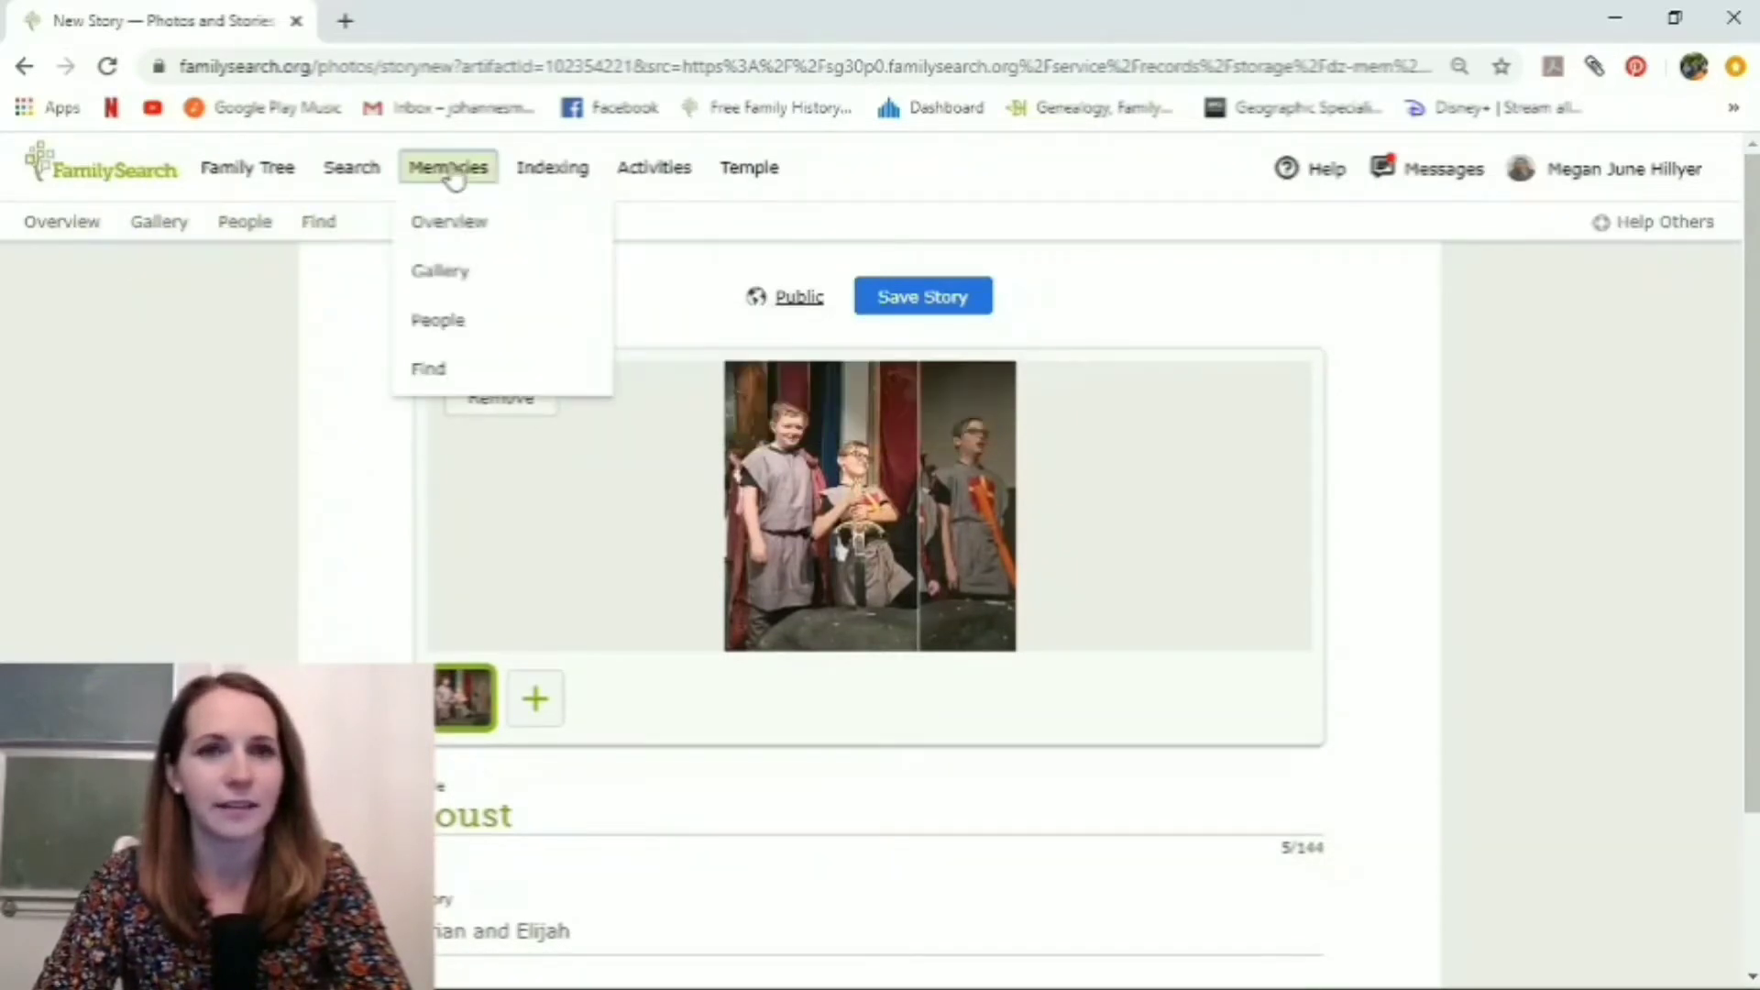
{"action": "left_click", "coordinate": [448, 222]}
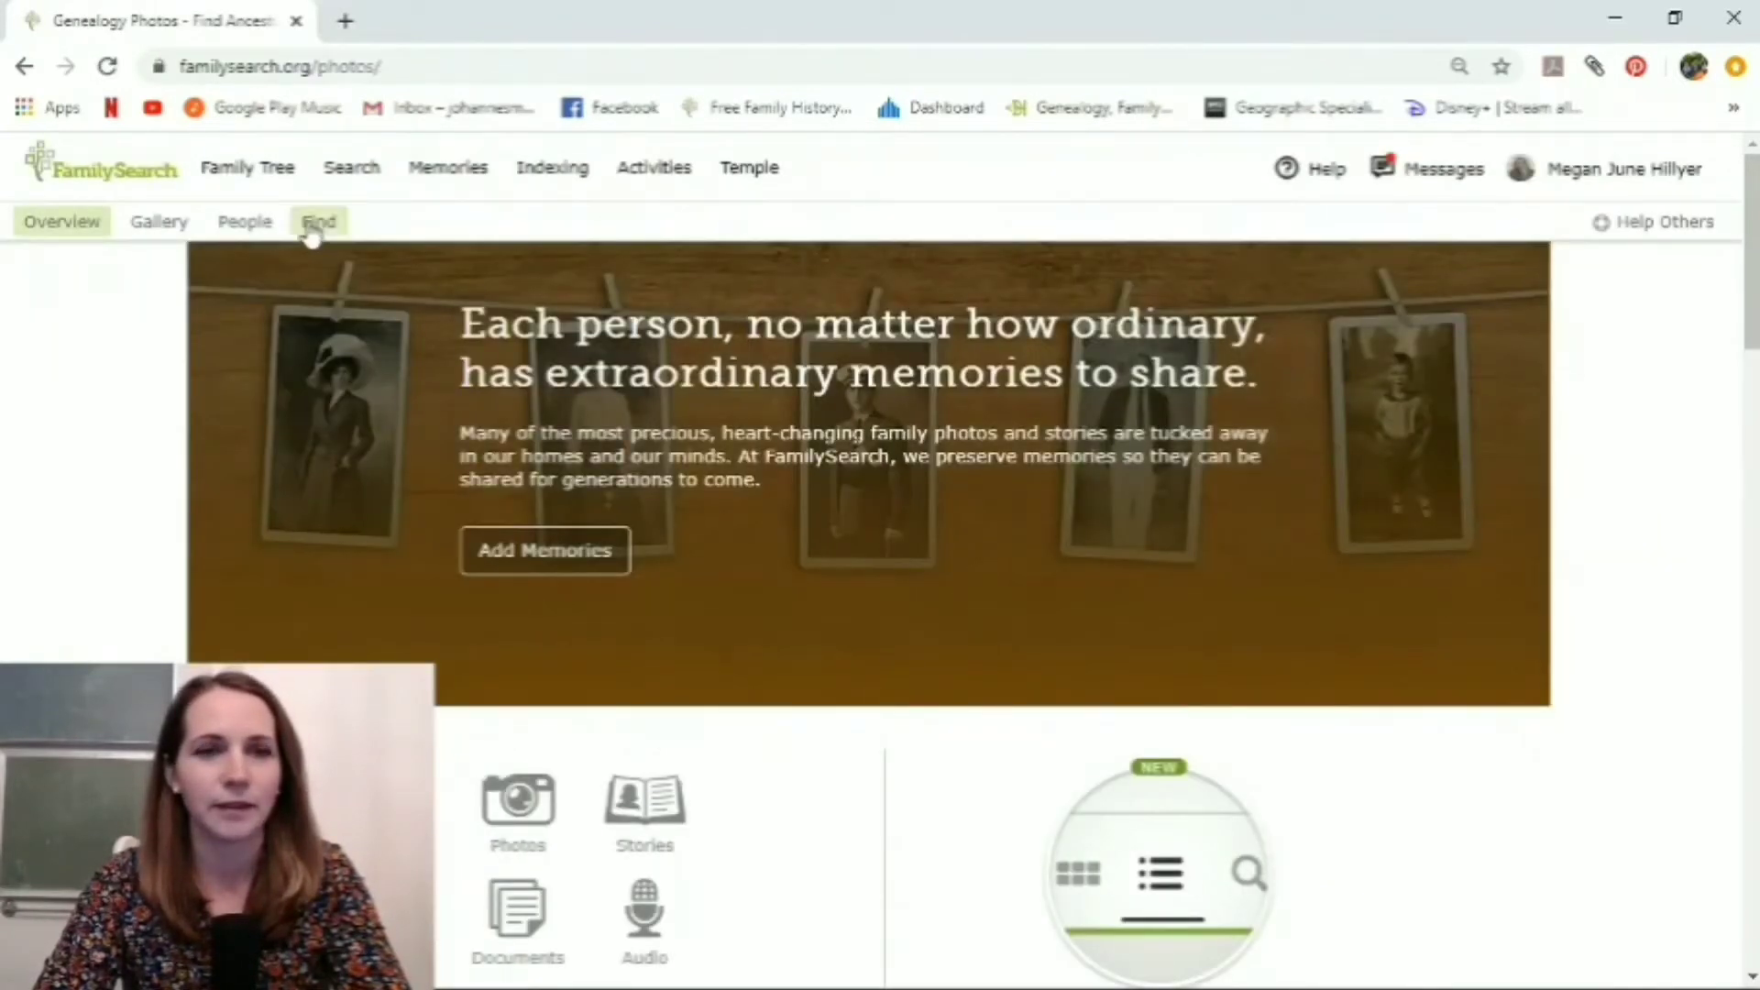
{"action": "left_click", "coordinate": [312, 233]}
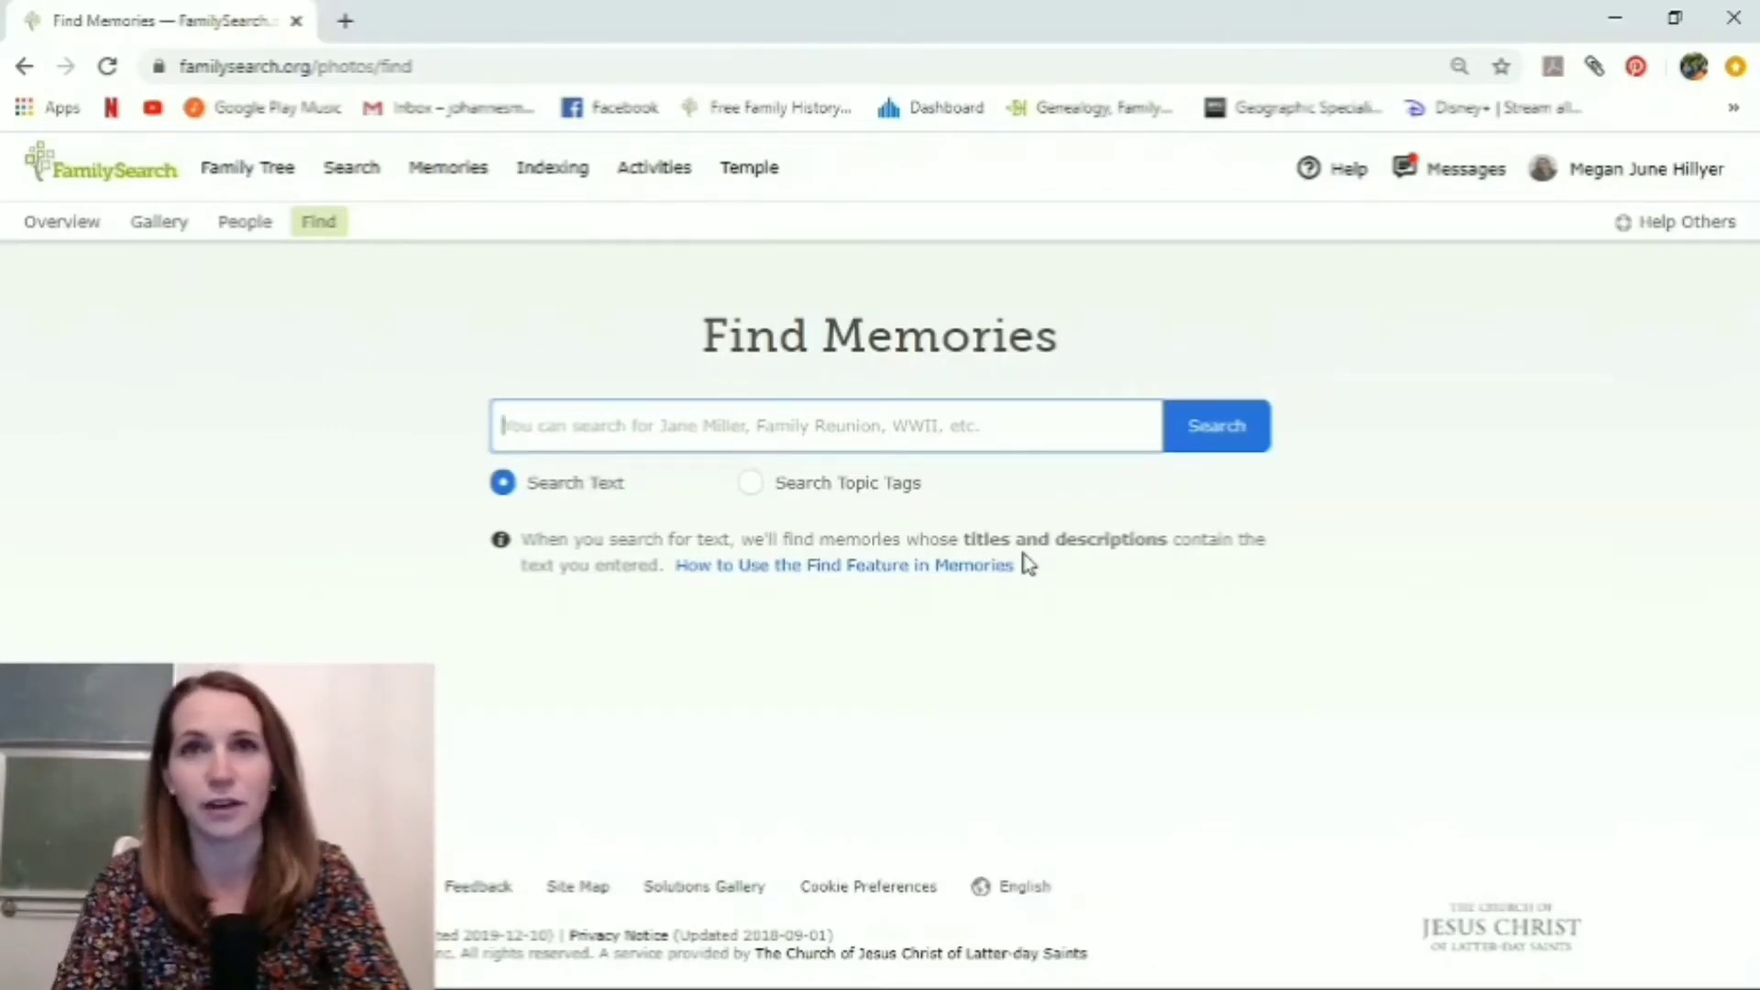
{"action": "type", "text": "d"}
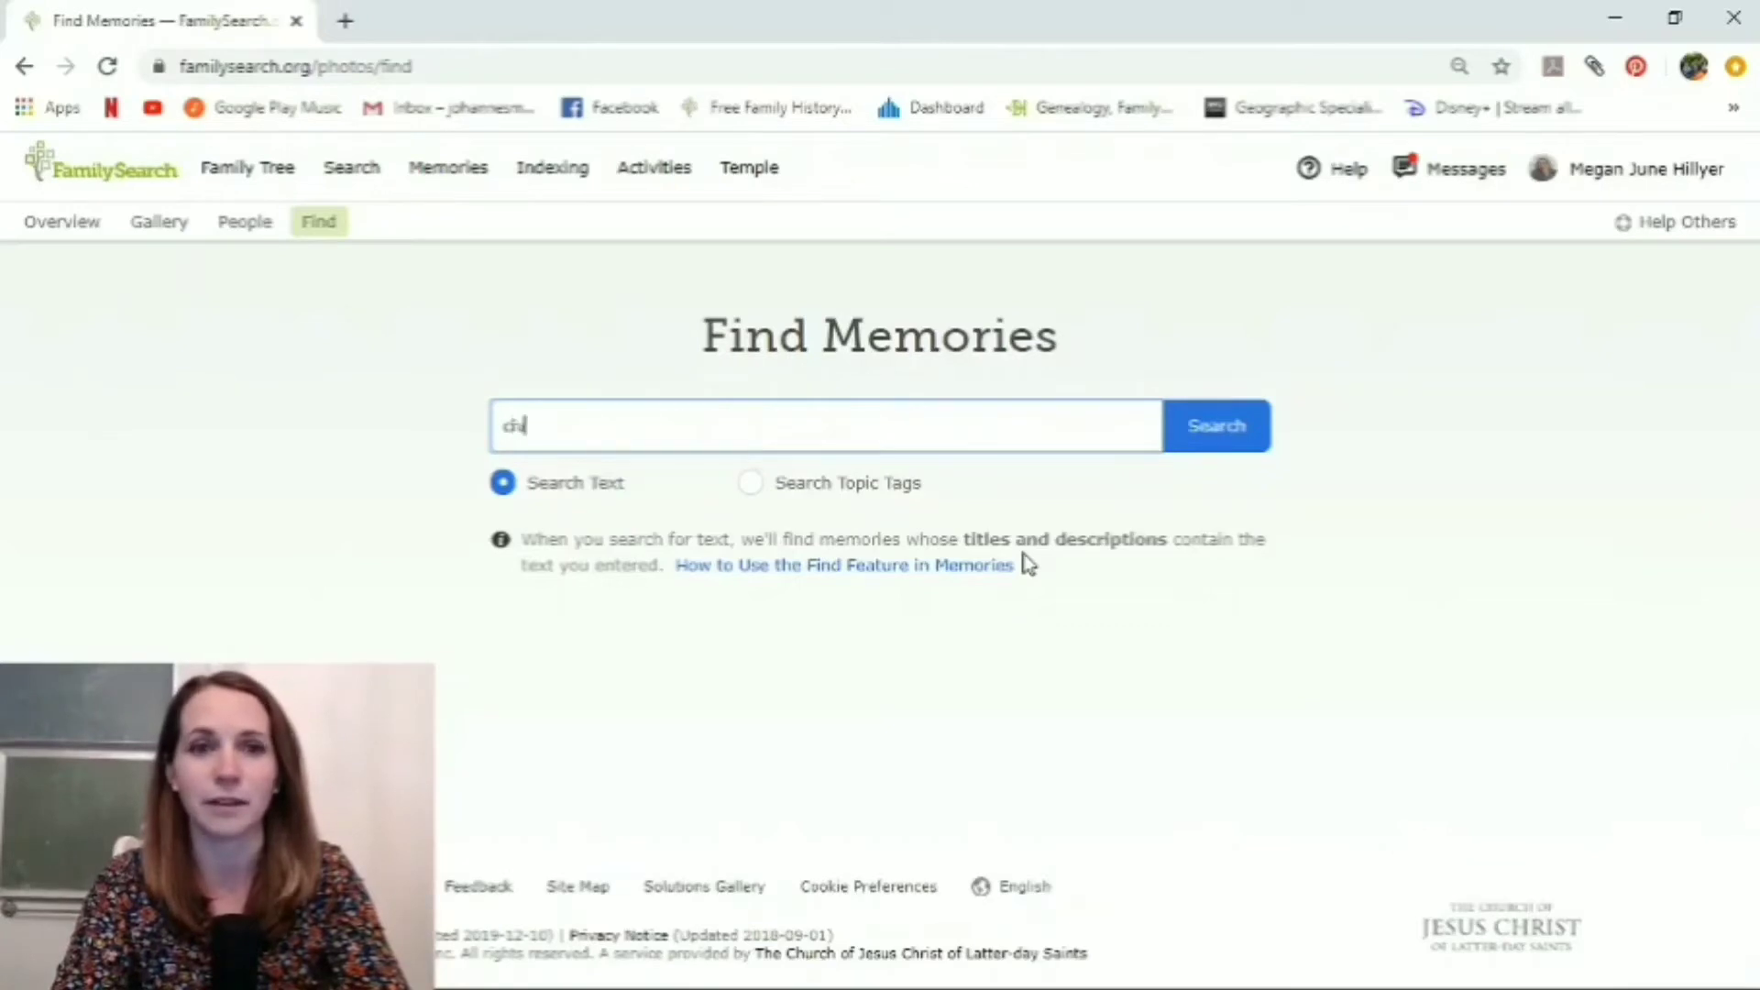
{"action": "type", "text": "ivil war"}
{"action": "key", "text": "Return"}
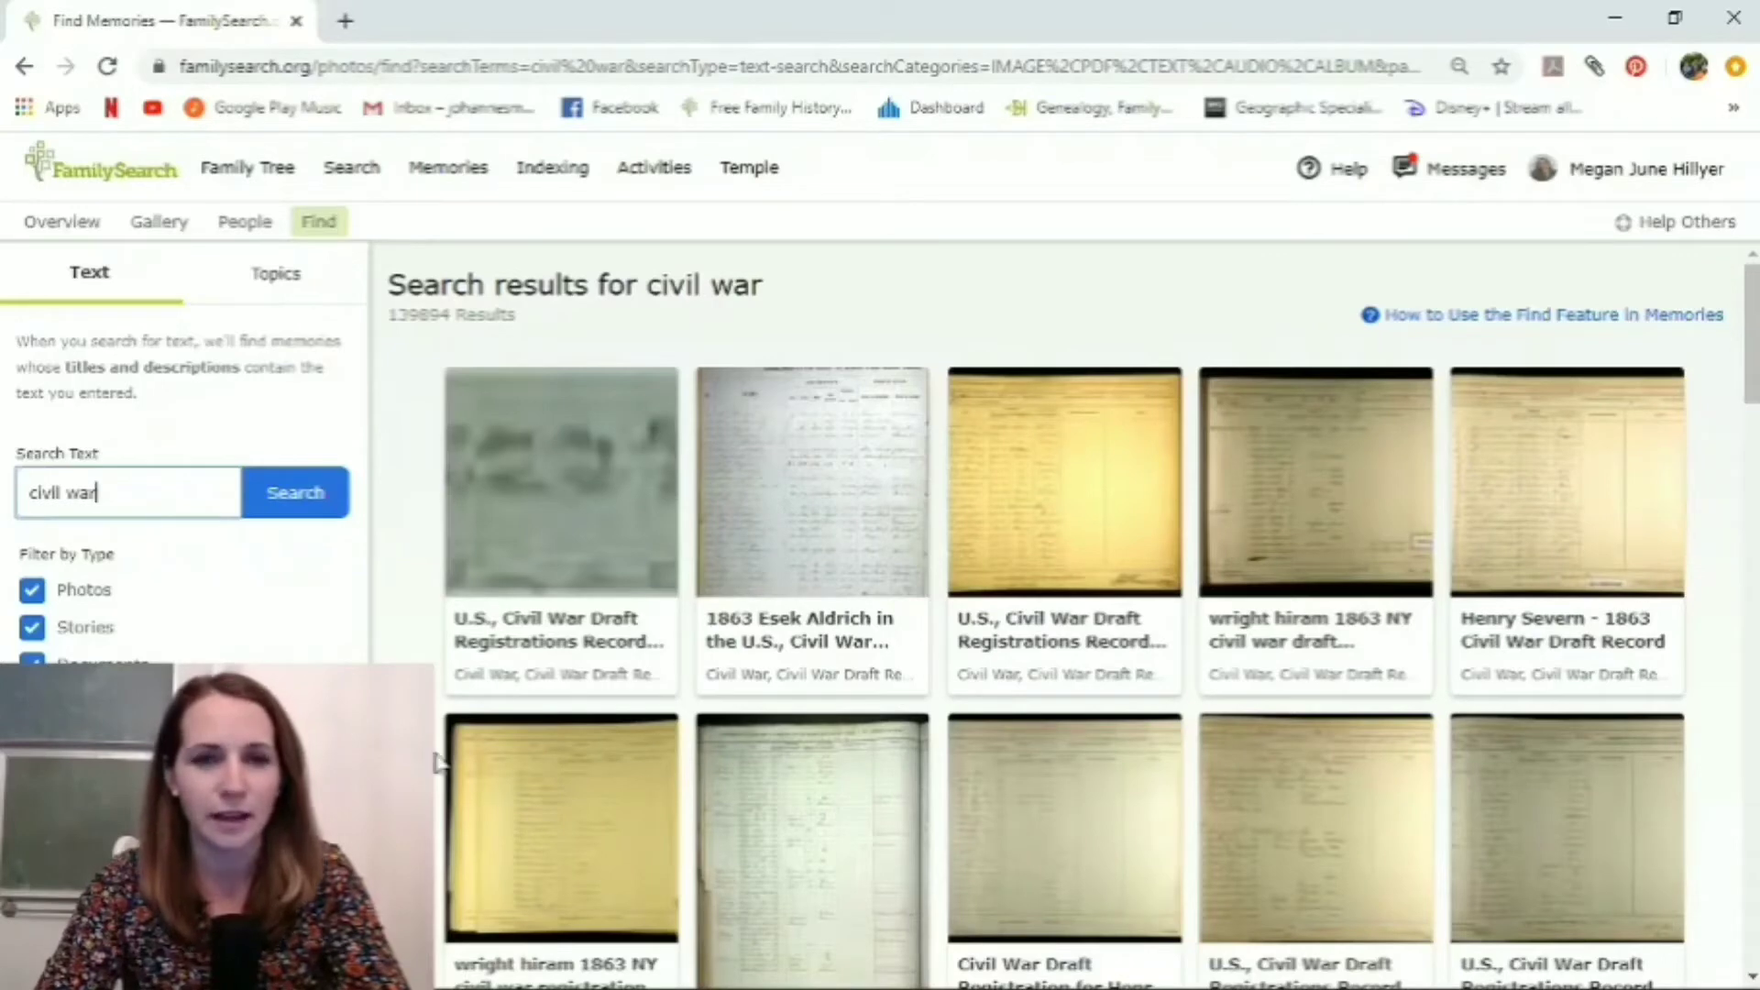
Step: Filter the civil war results to photos only, excluding Documents and Stories
{"action": "scroll", "coordinate": [441, 760], "scroll_direction": "down", "scroll_amount": 3}
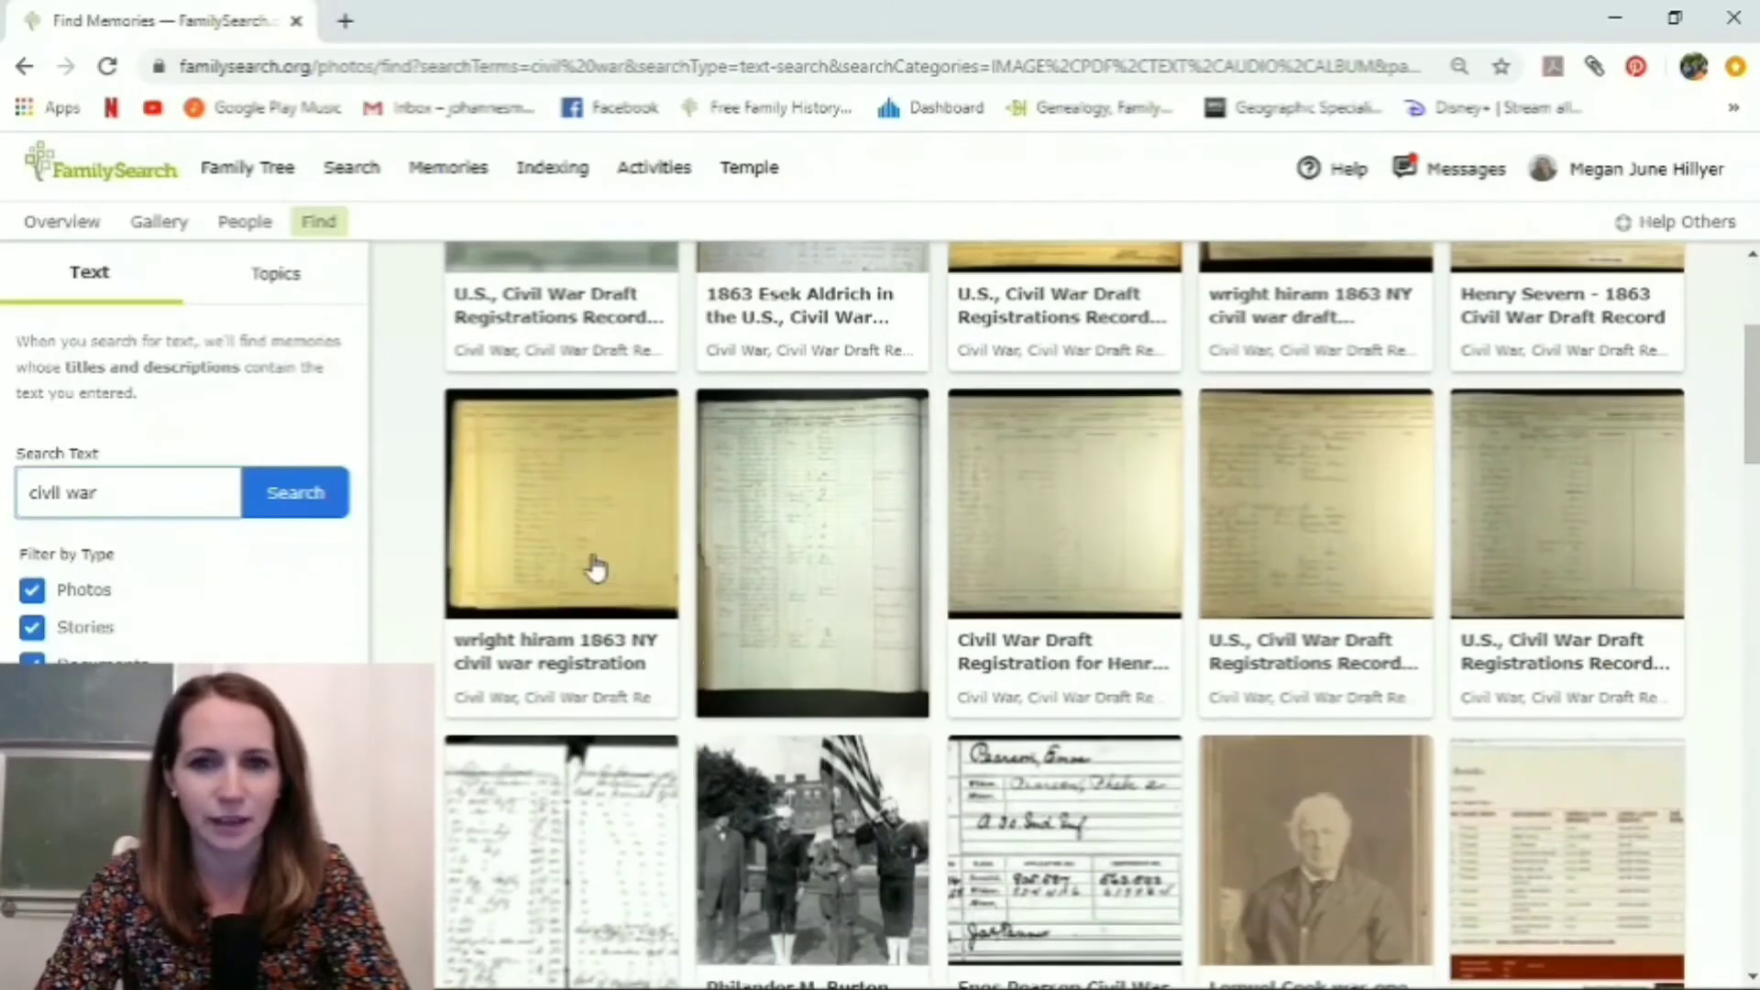
{"action": "scroll", "coordinate": [594, 562], "scroll_direction": "down", "scroll_amount": 3}
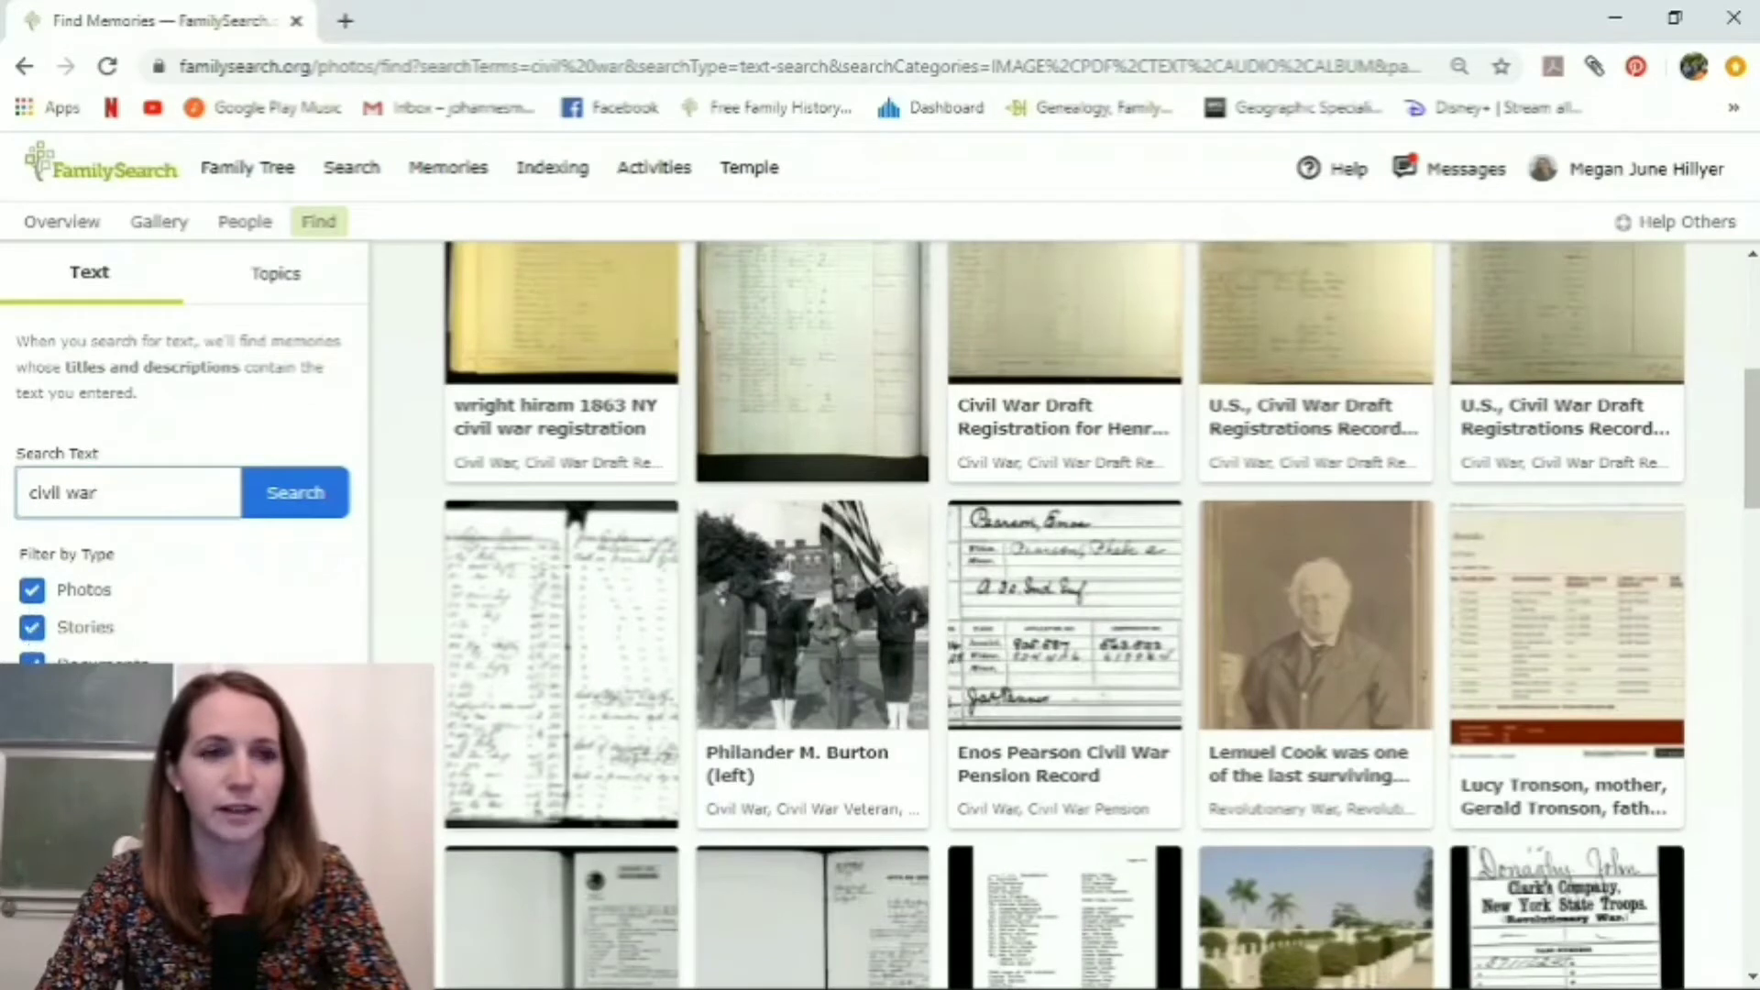
{"action": "left_click", "coordinate": [32, 660]}
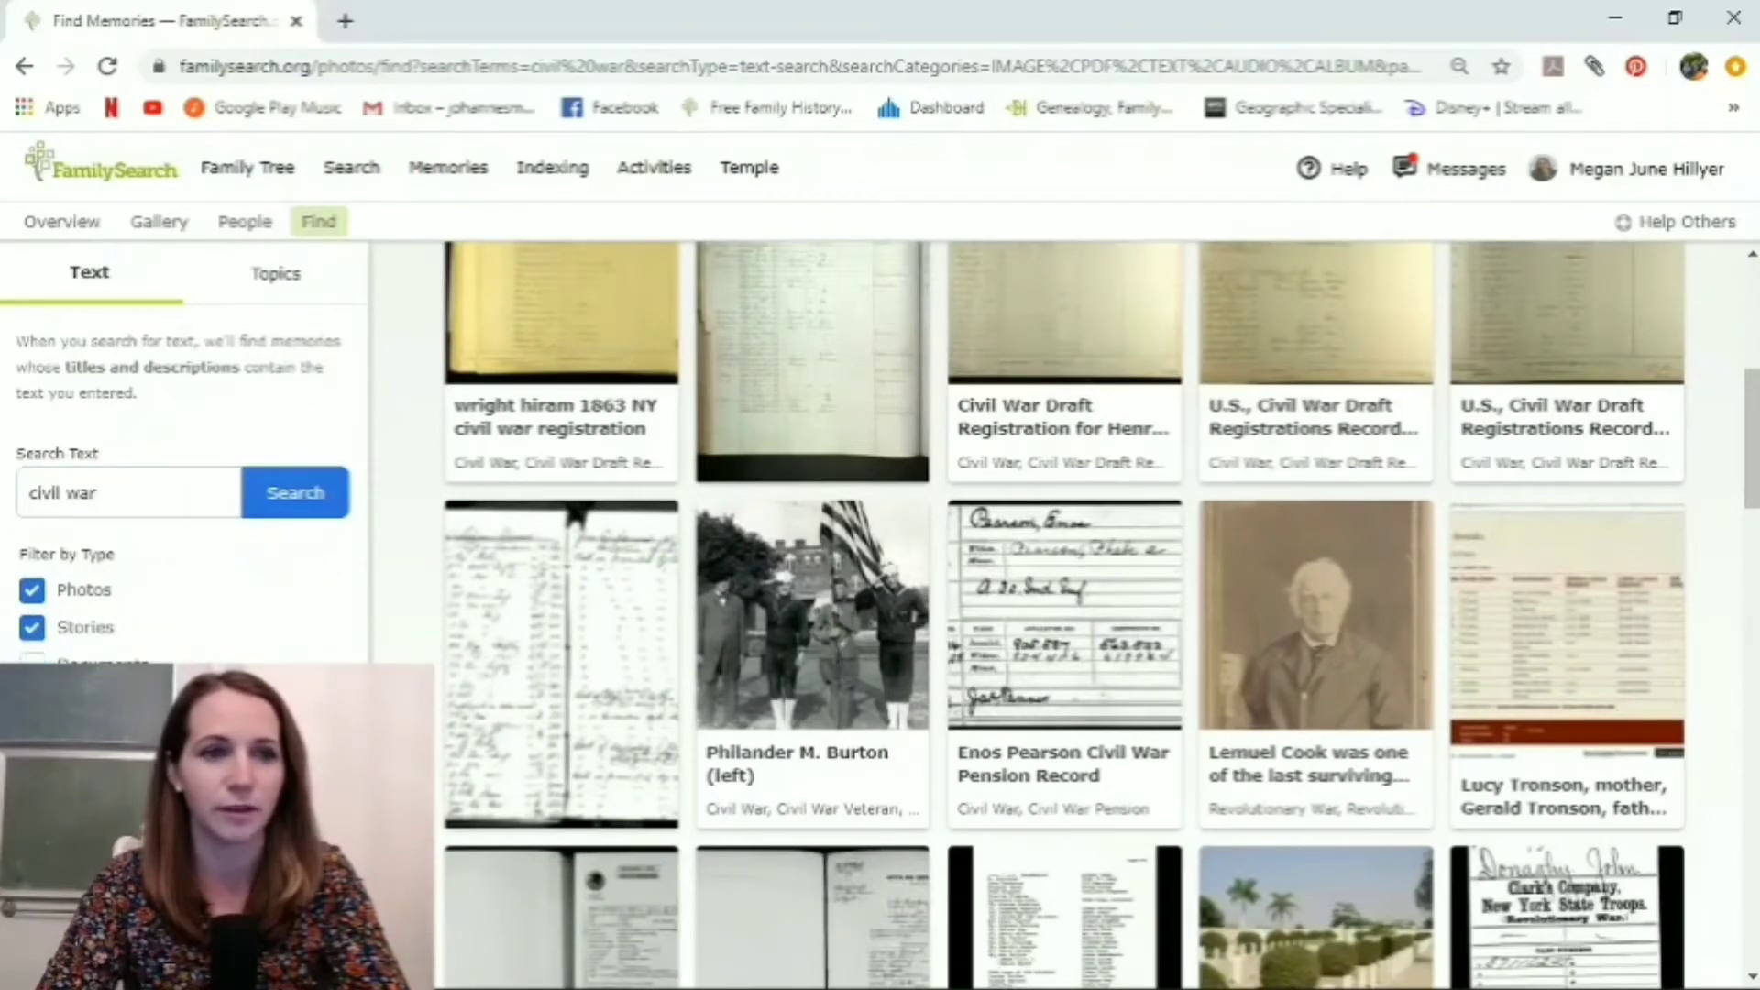
{"action": "left_click", "coordinate": [32, 629]}
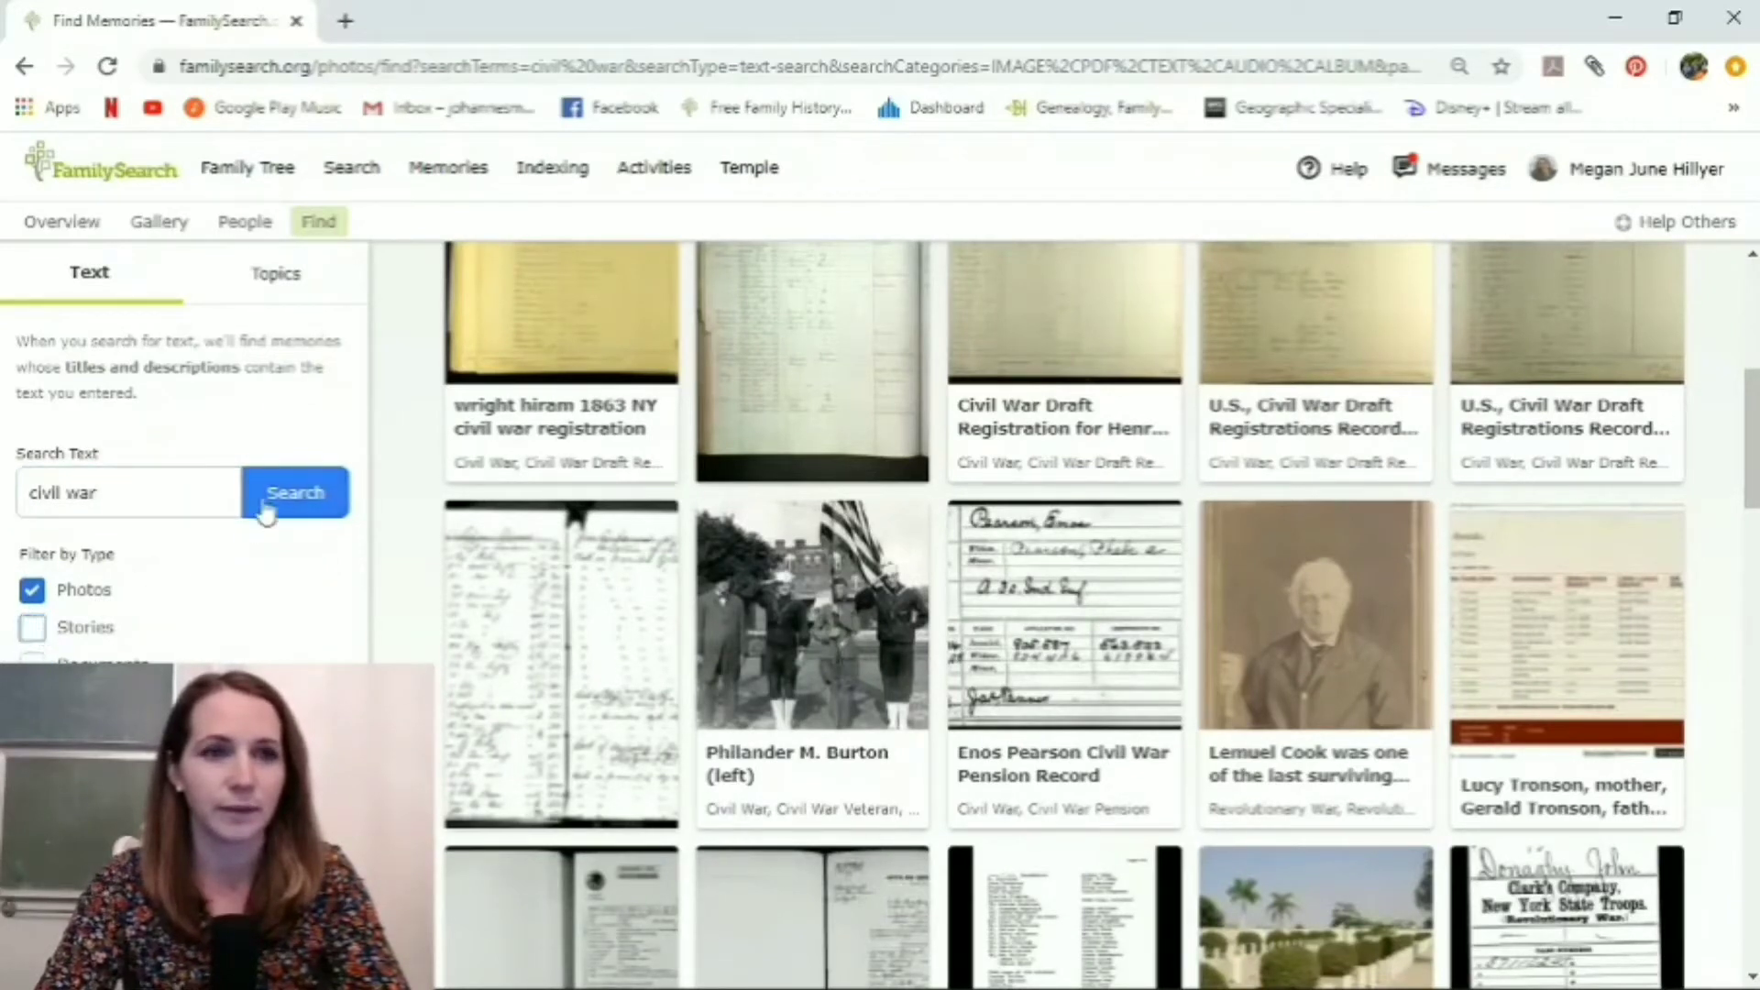
{"action": "left_click", "coordinate": [294, 493]}
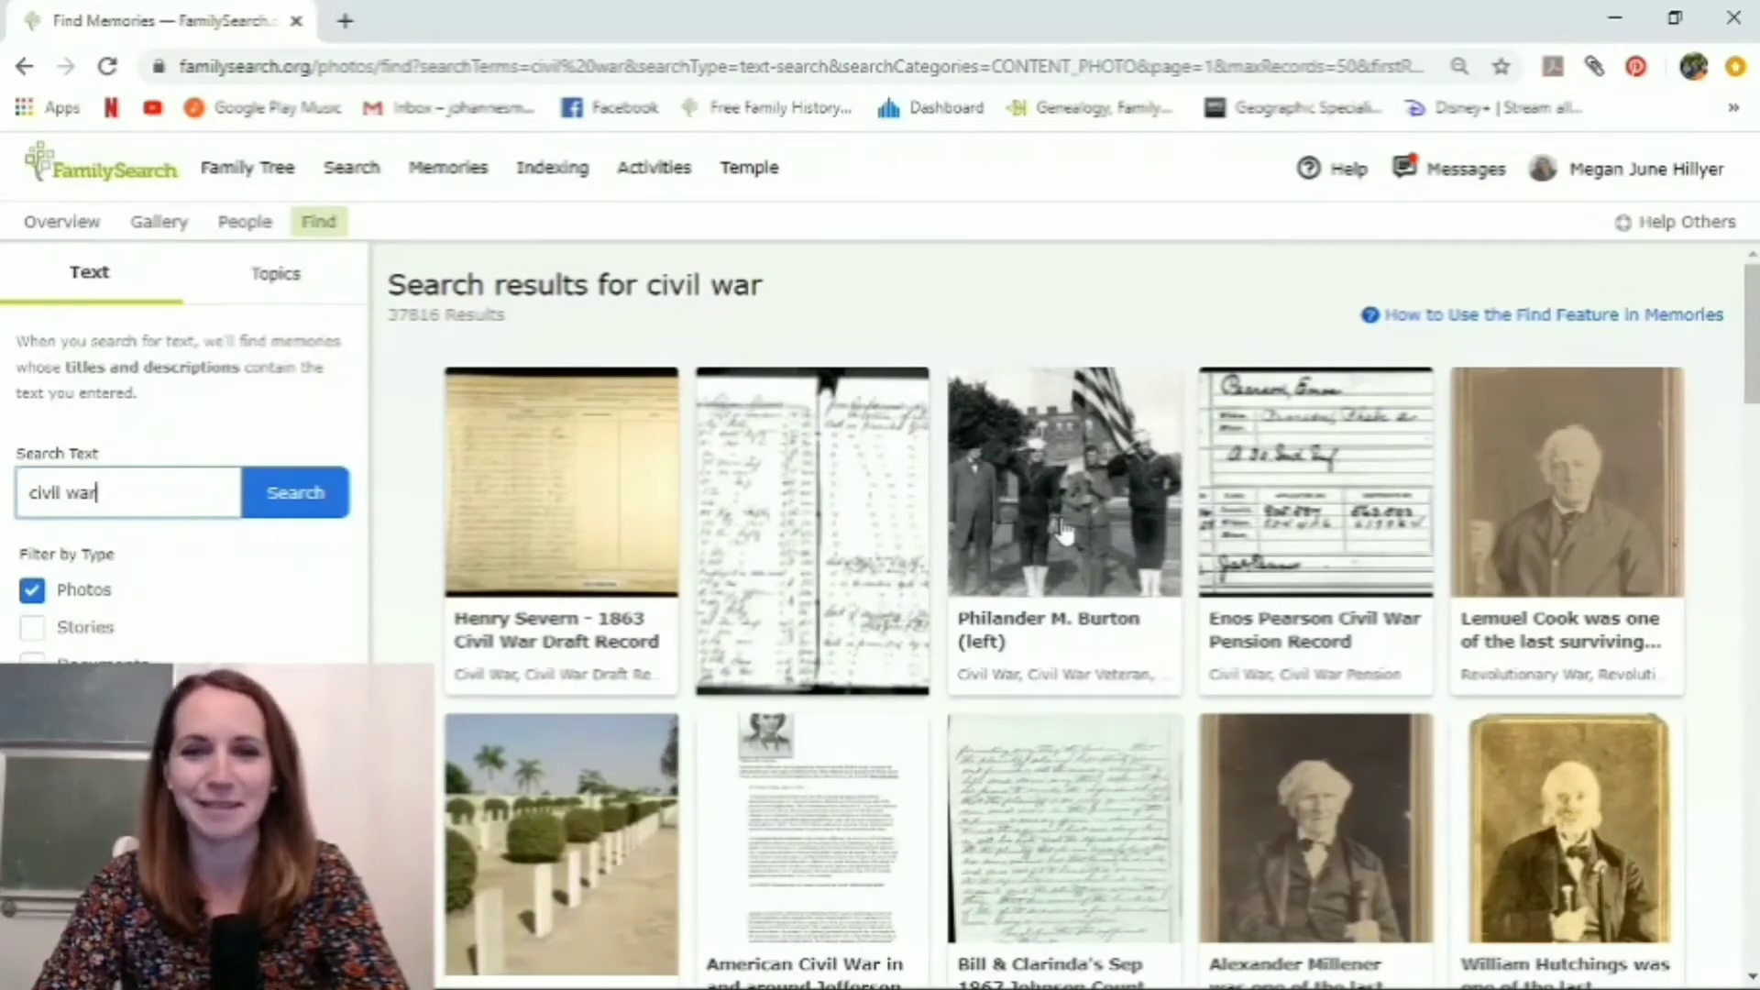
Step: Open the first civil war photo memory and expand its tagged person's details
{"action": "left_click", "coordinate": [1569, 489]}
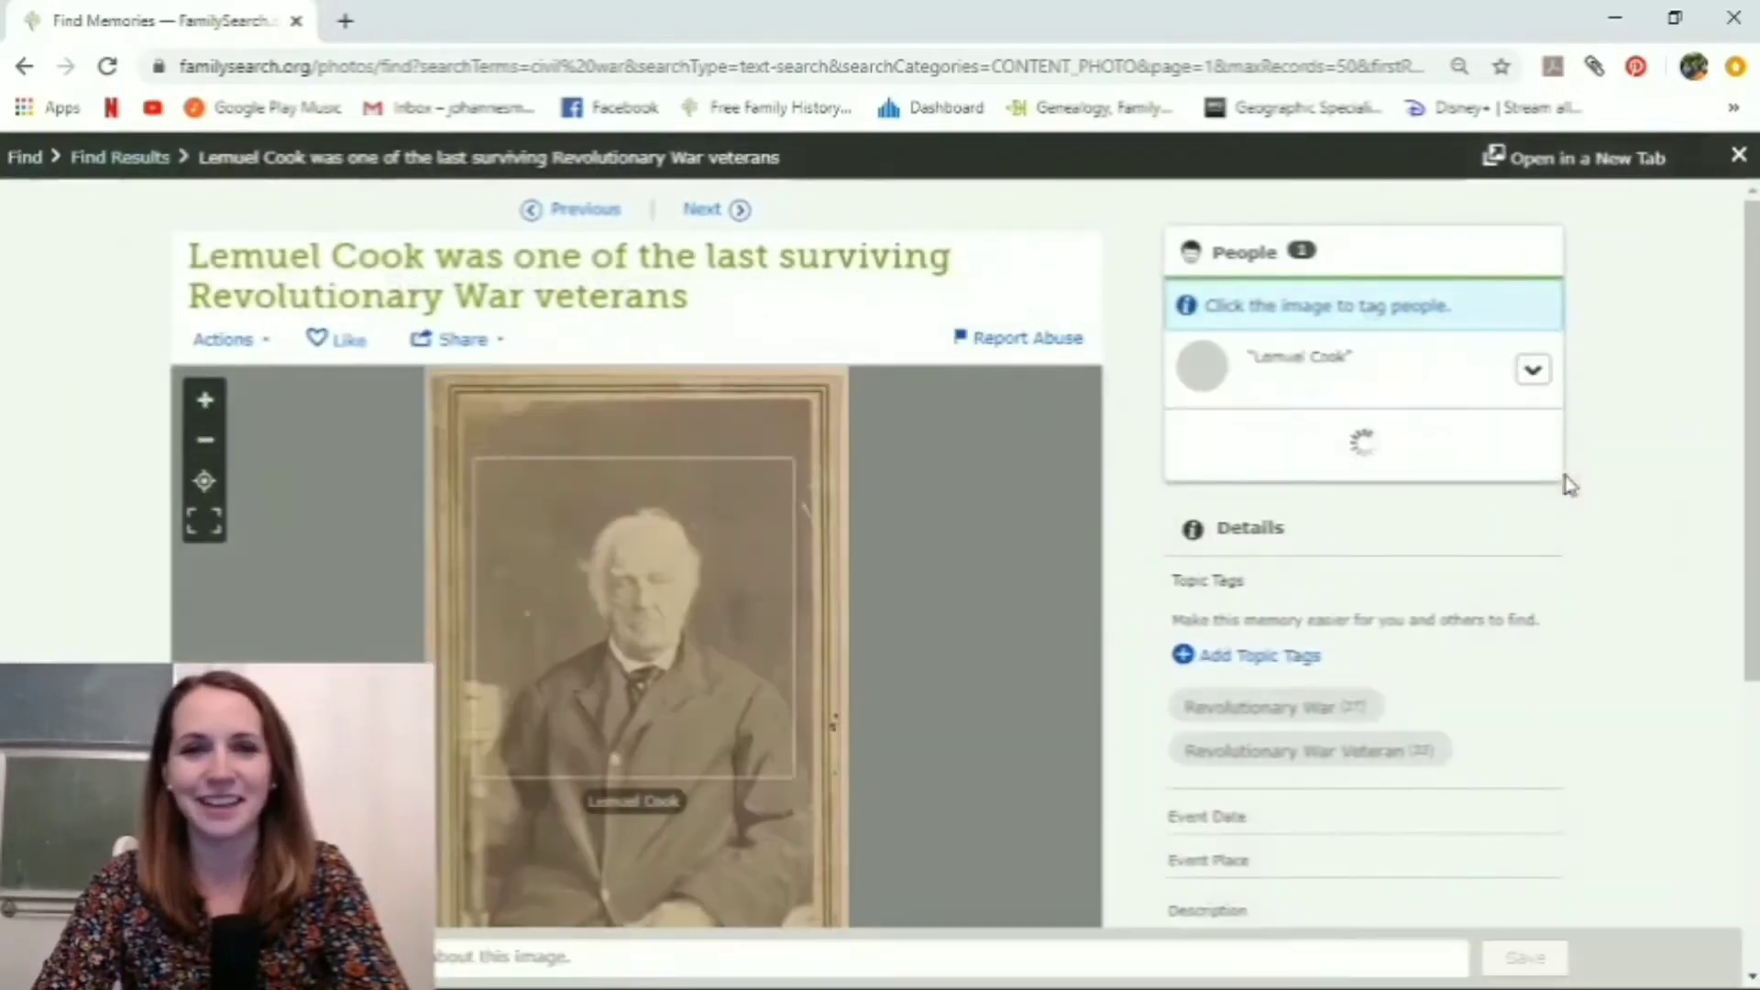
{"action": "scroll", "coordinate": [1064, 711], "scroll_direction": "down", "scroll_amount": 4}
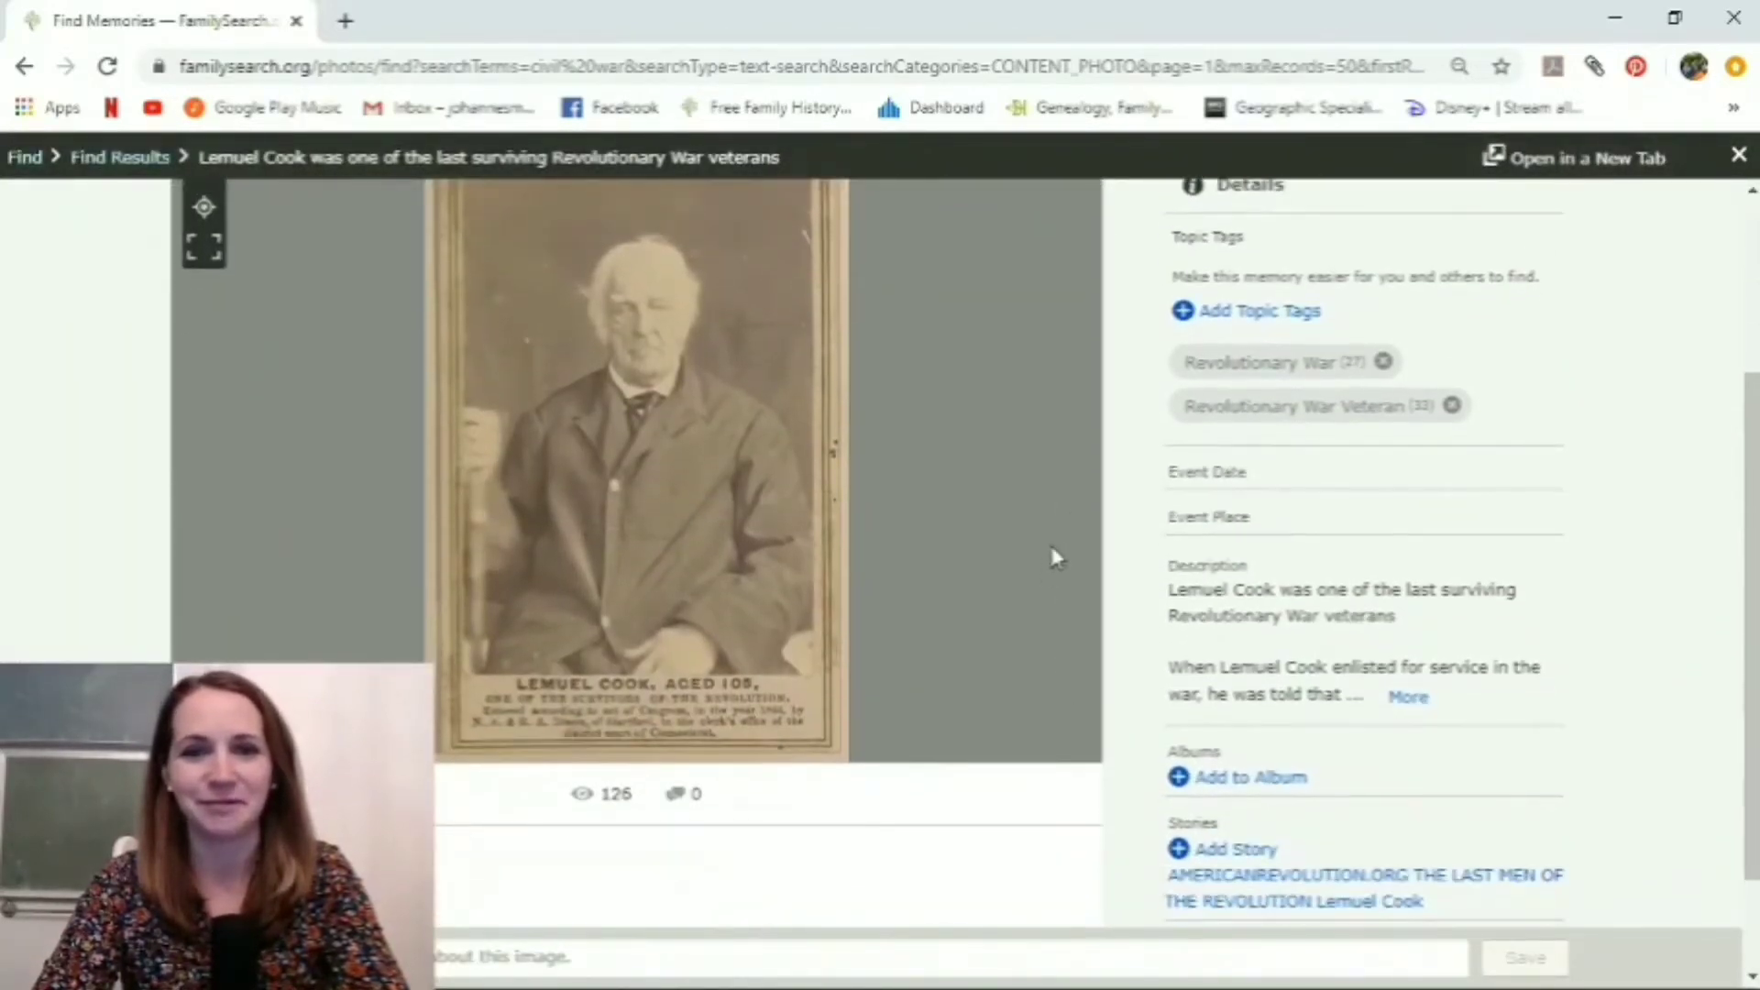
{"action": "scroll", "coordinate": [1063, 541], "scroll_direction": "up", "scroll_amount": 5}
{"action": "mouse_move", "coordinate": [1363, 366]}
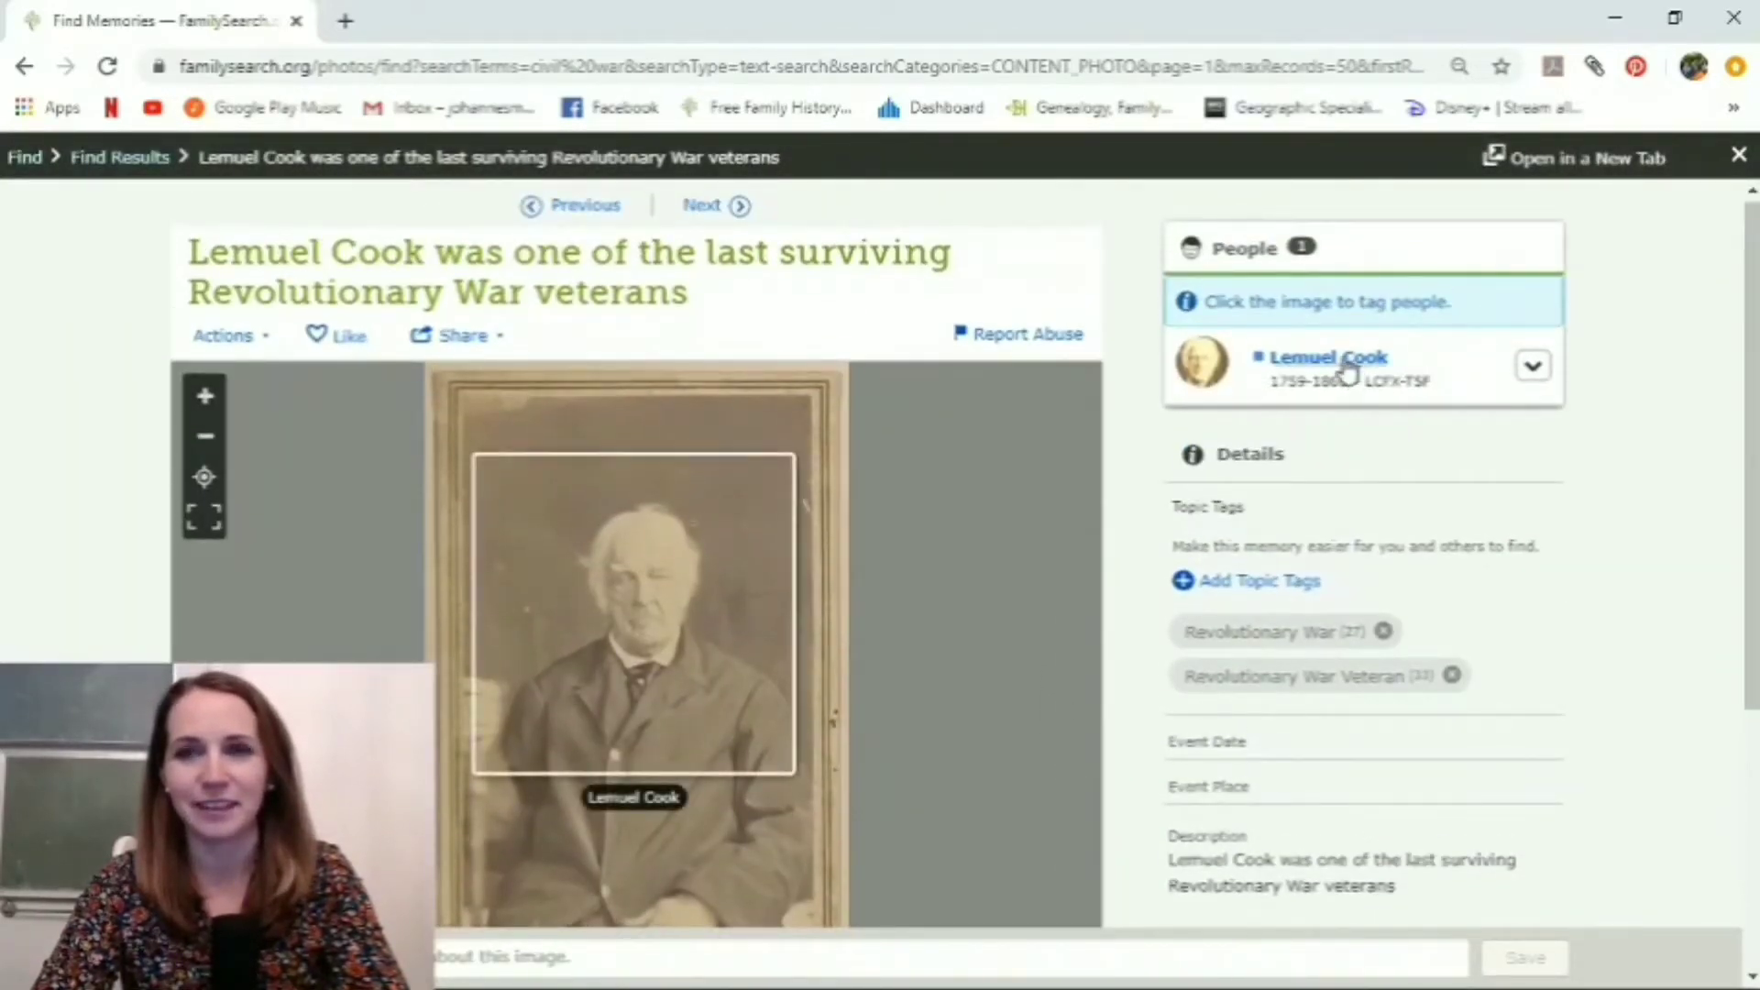
{"action": "left_click", "coordinate": [1534, 371]}
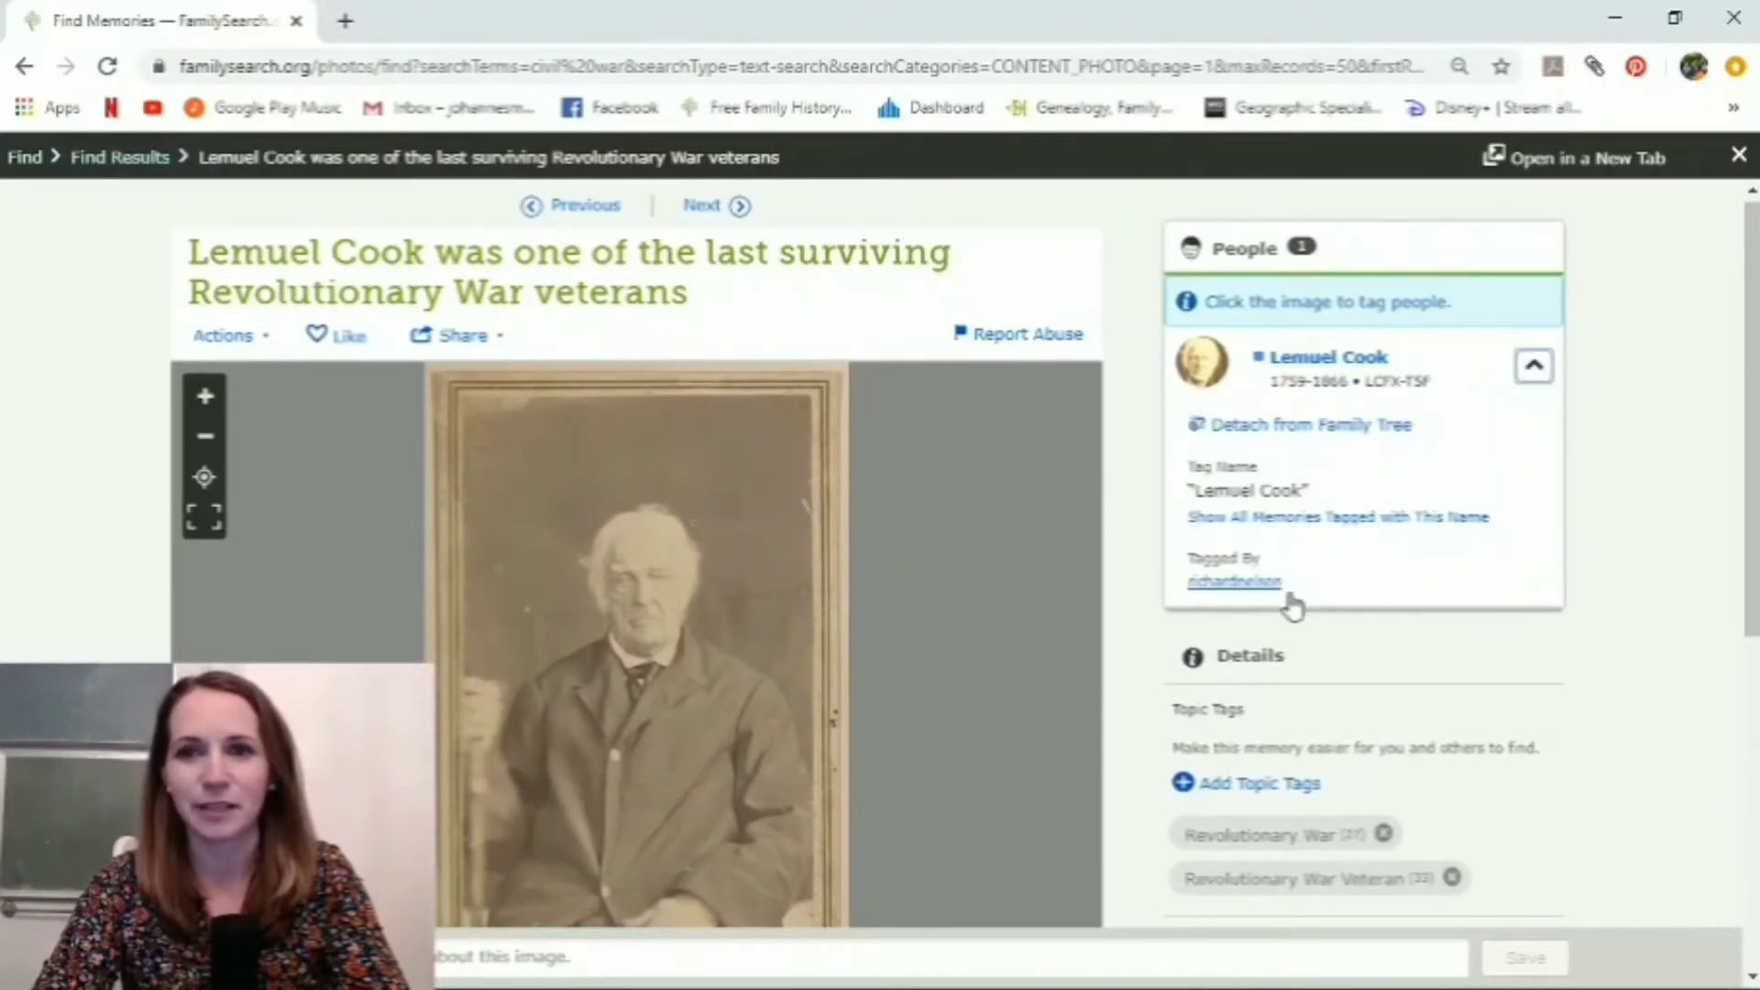
{"action": "scroll", "coordinate": [1126, 573], "scroll_direction": "down", "scroll_amount": 4}
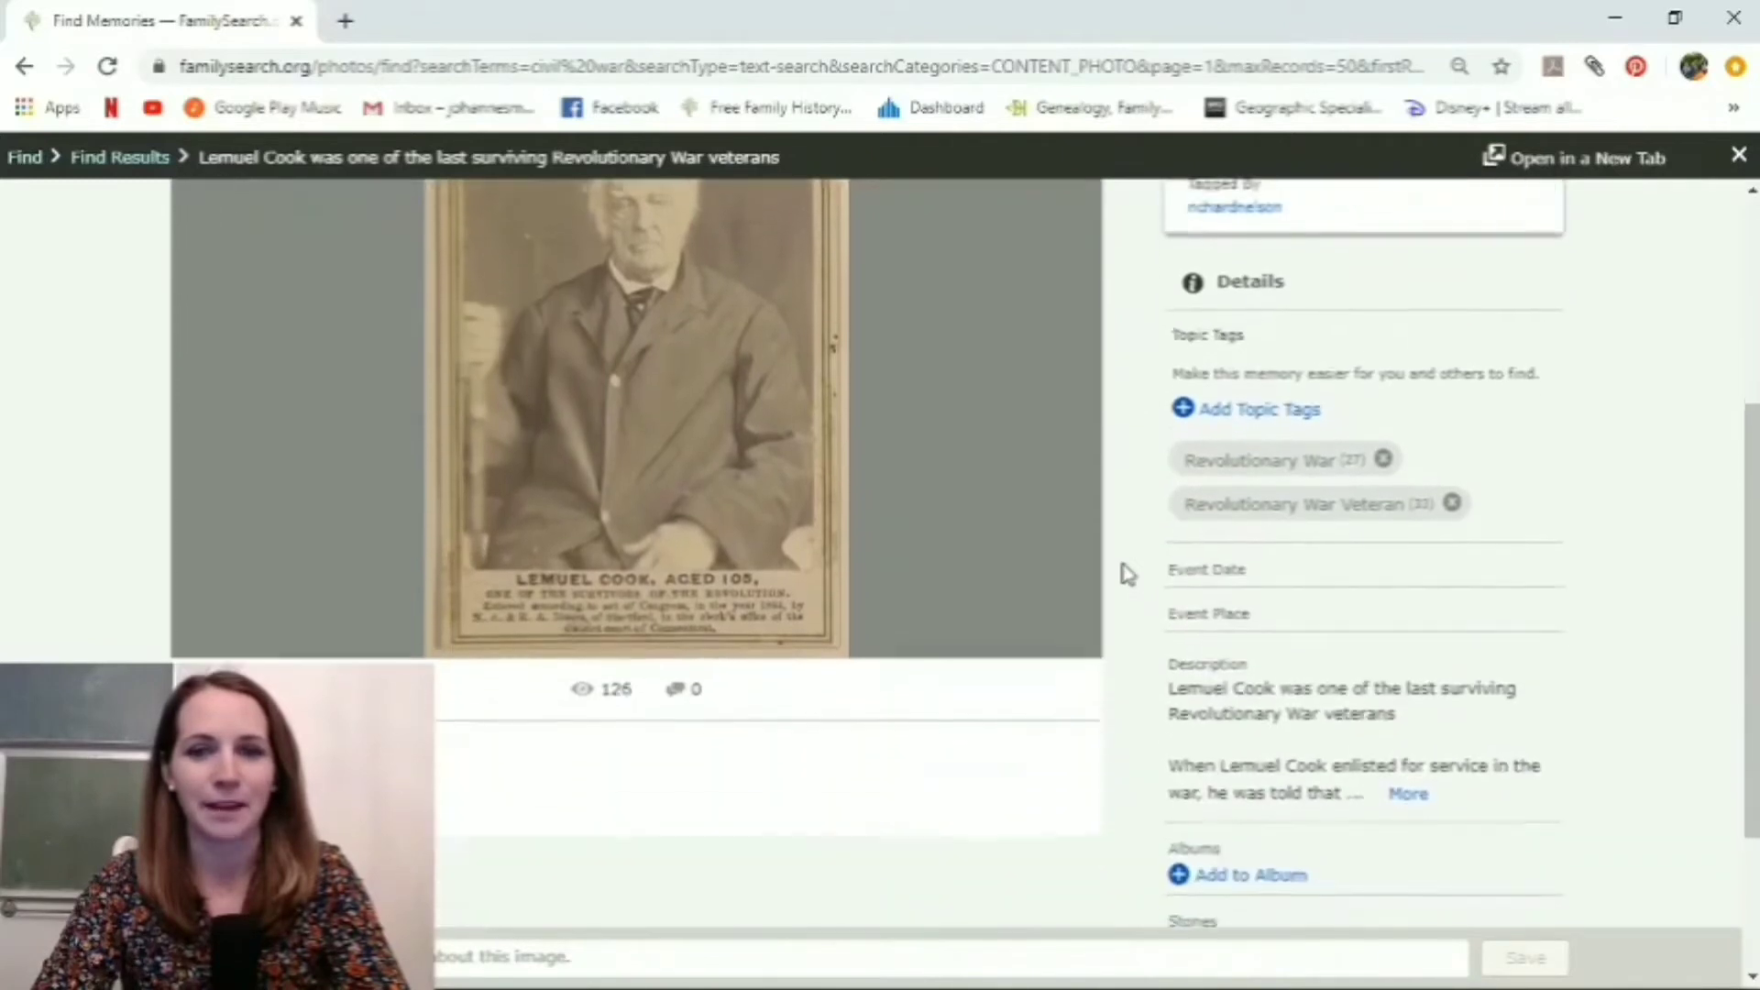
{"action": "scroll", "coordinate": [1126, 572], "scroll_direction": "up", "scroll_amount": 4}
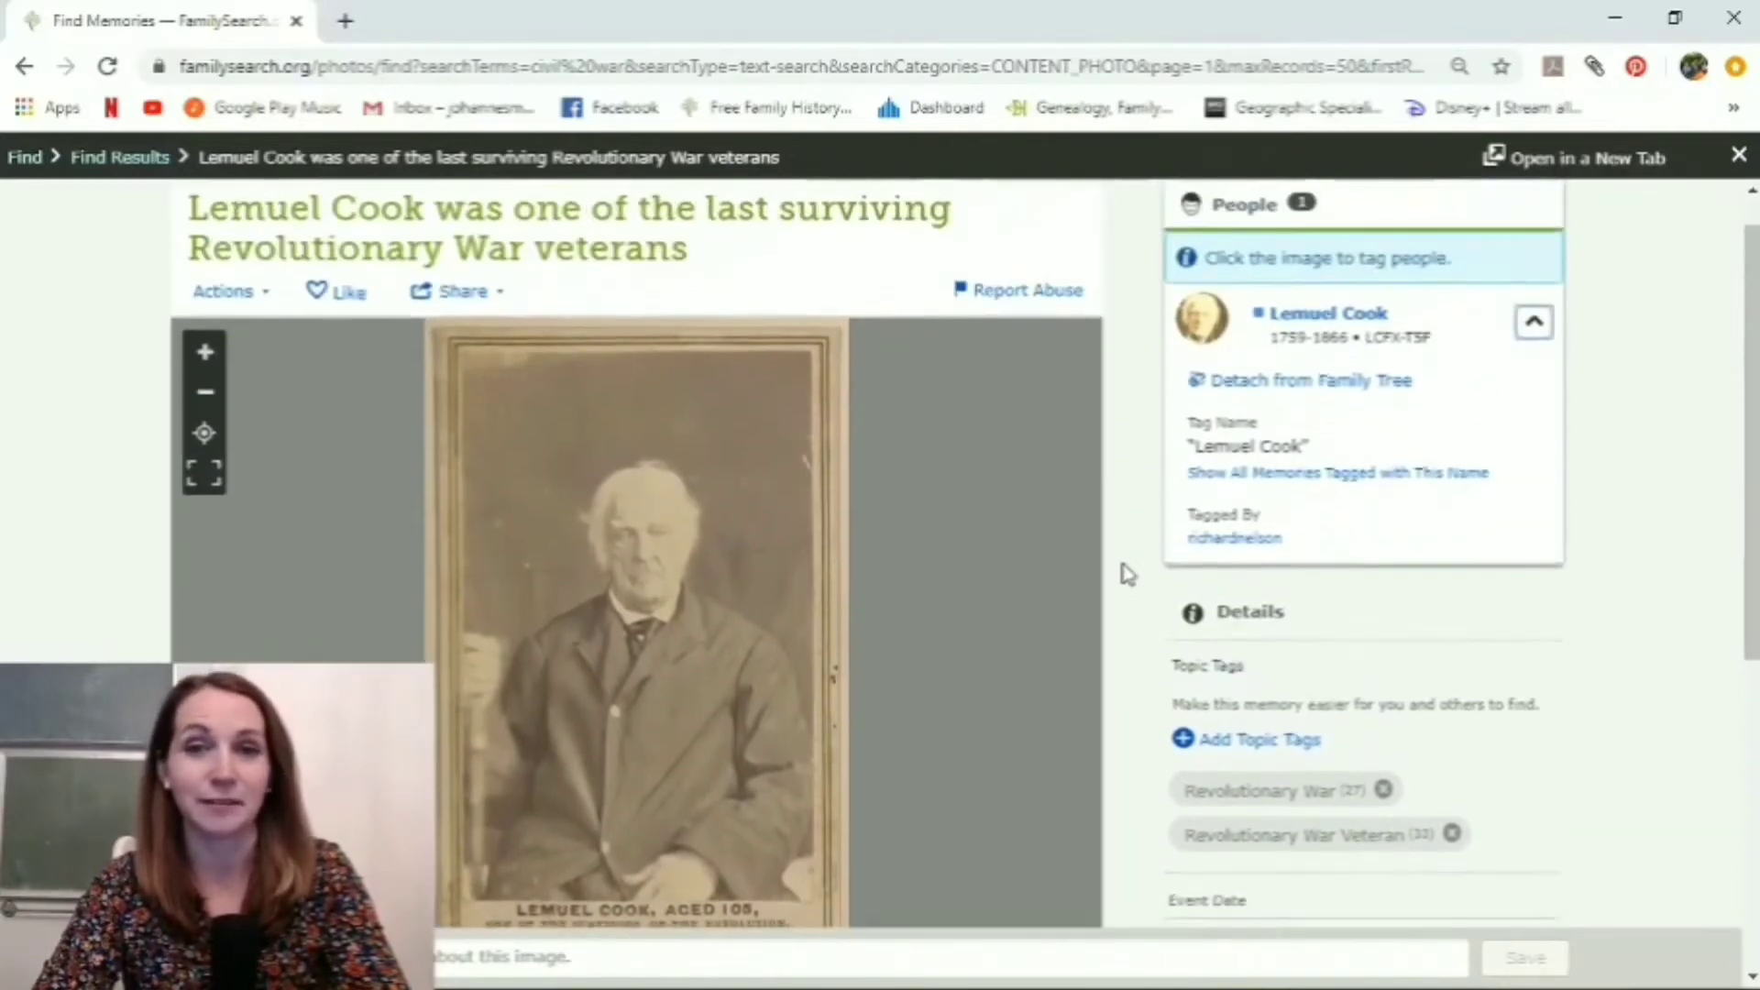
{"action": "scroll", "coordinate": [1126, 573], "scroll_direction": "up", "scroll_amount": 1}
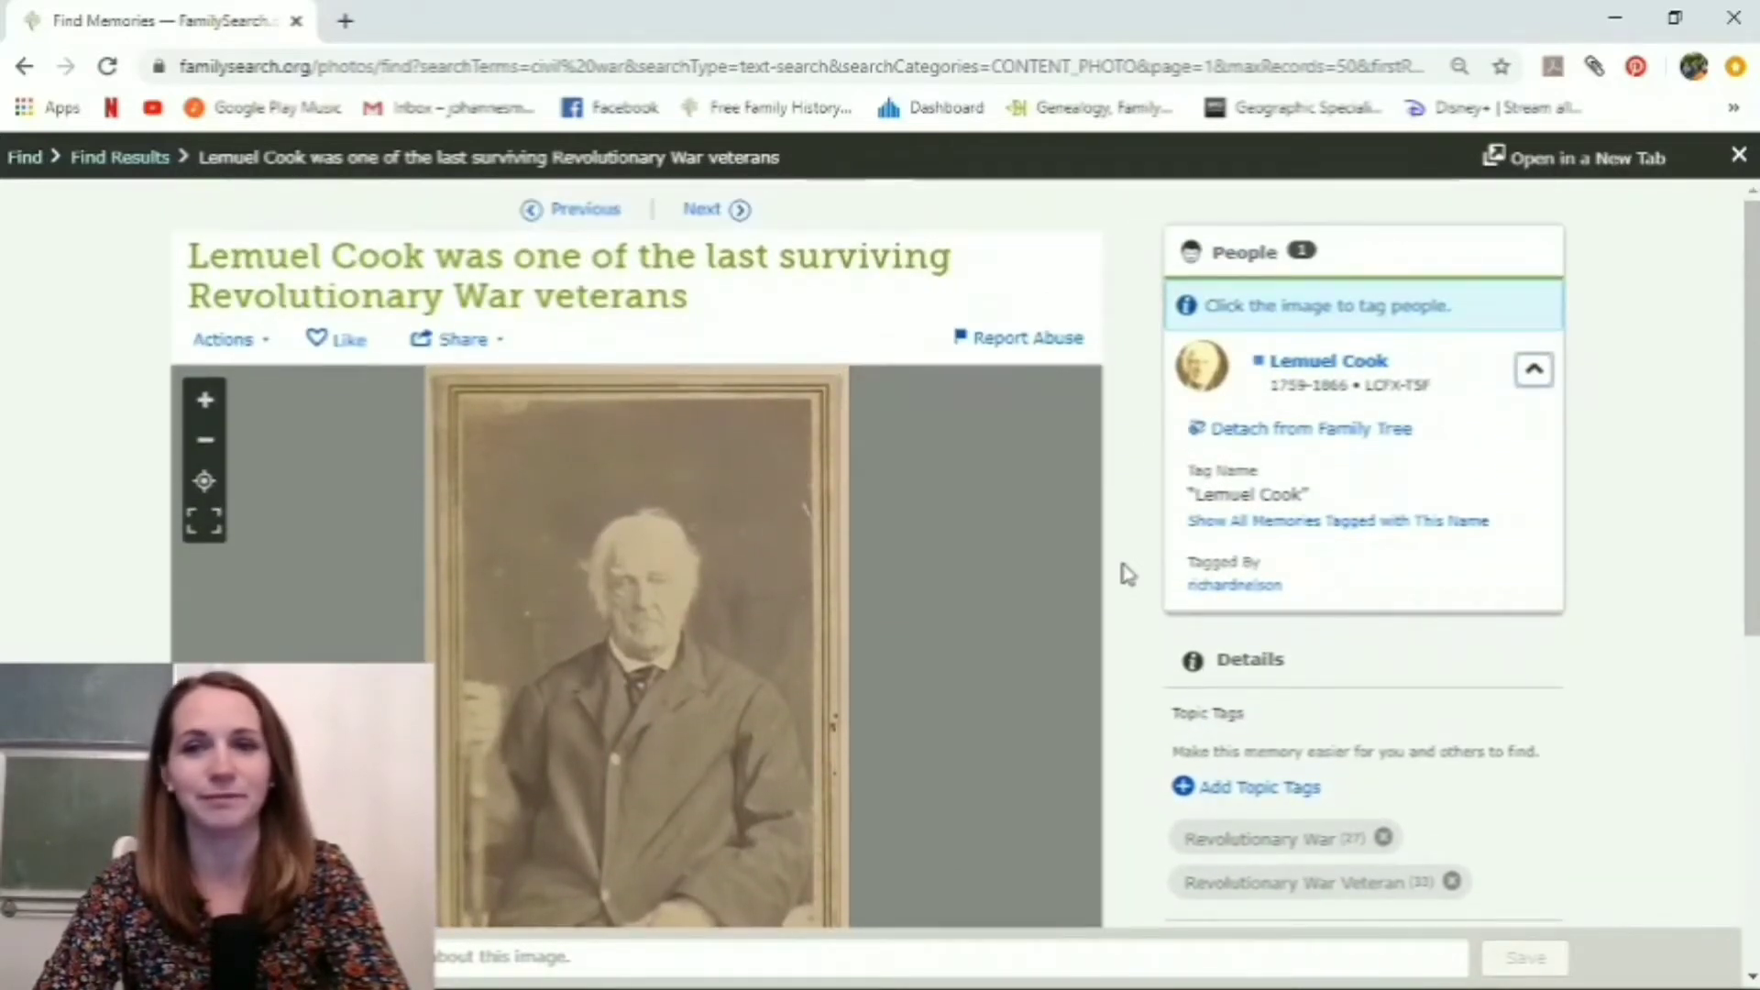
Step: Close the photo, browse the results, and go back to the Memories People page
{"action": "left_click", "coordinate": [1737, 155]}
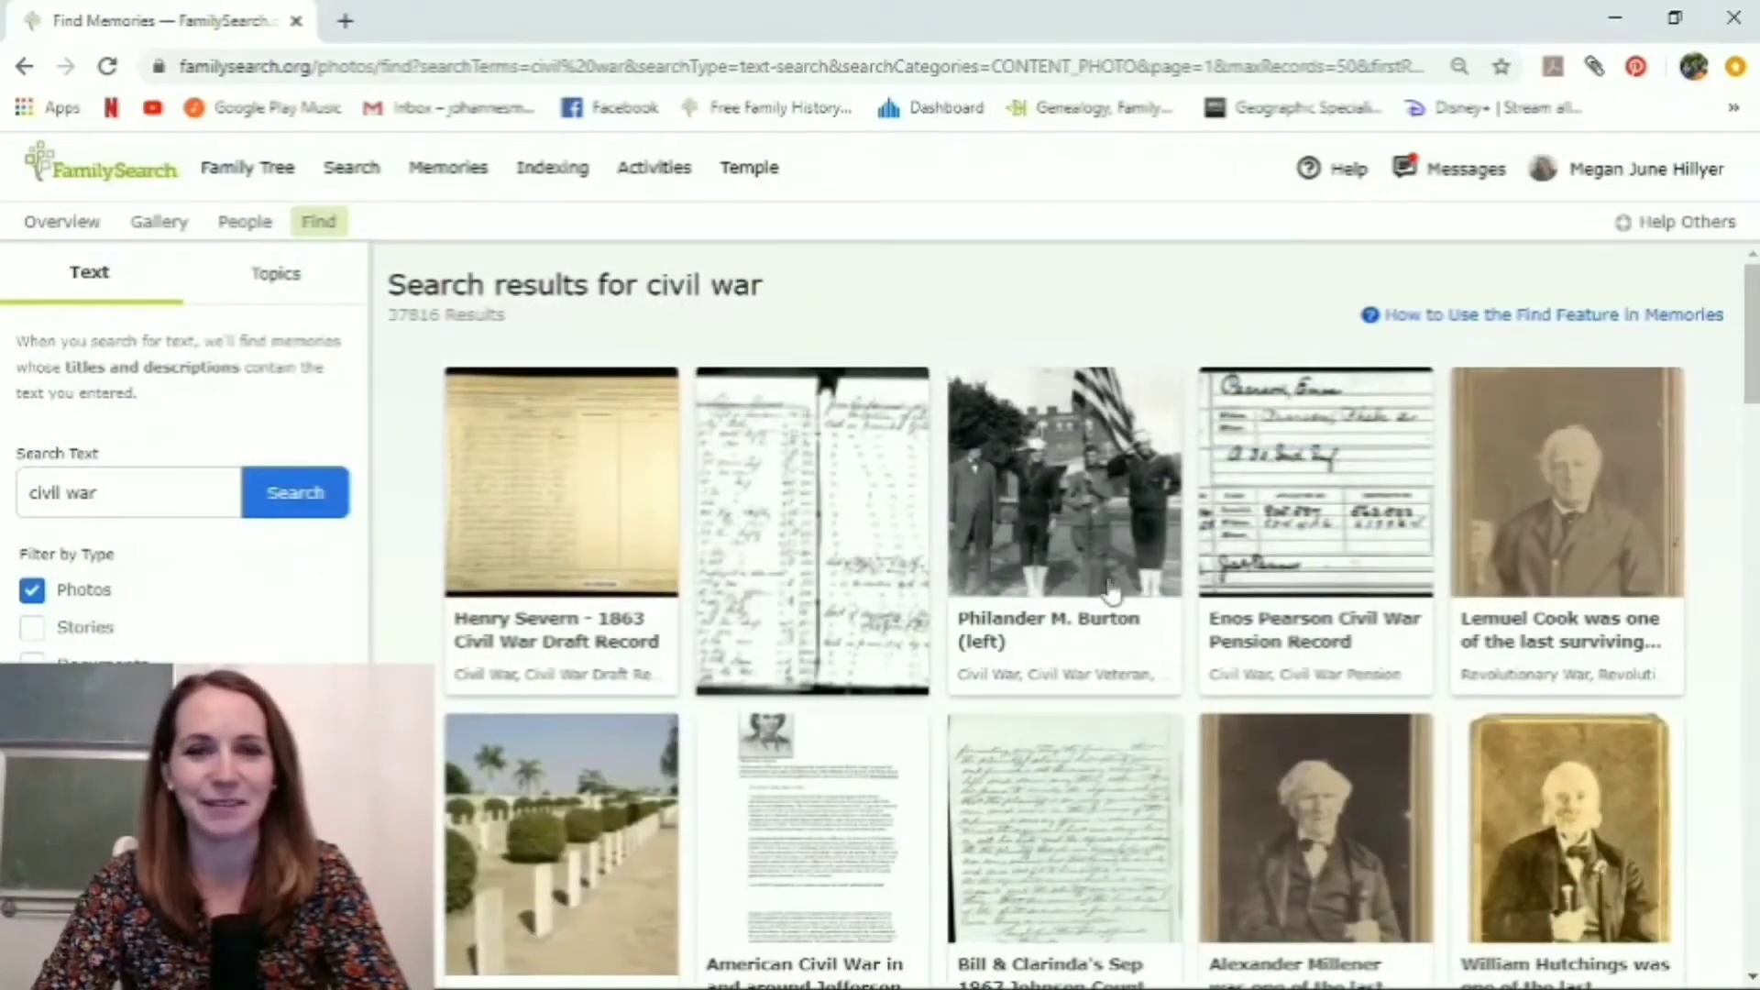
{"action": "scroll", "coordinate": [1095, 811], "scroll_direction": "down", "scroll_amount": 3}
{"action": "scroll", "coordinate": [1095, 811], "scroll_direction": "down", "scroll_amount": 6}
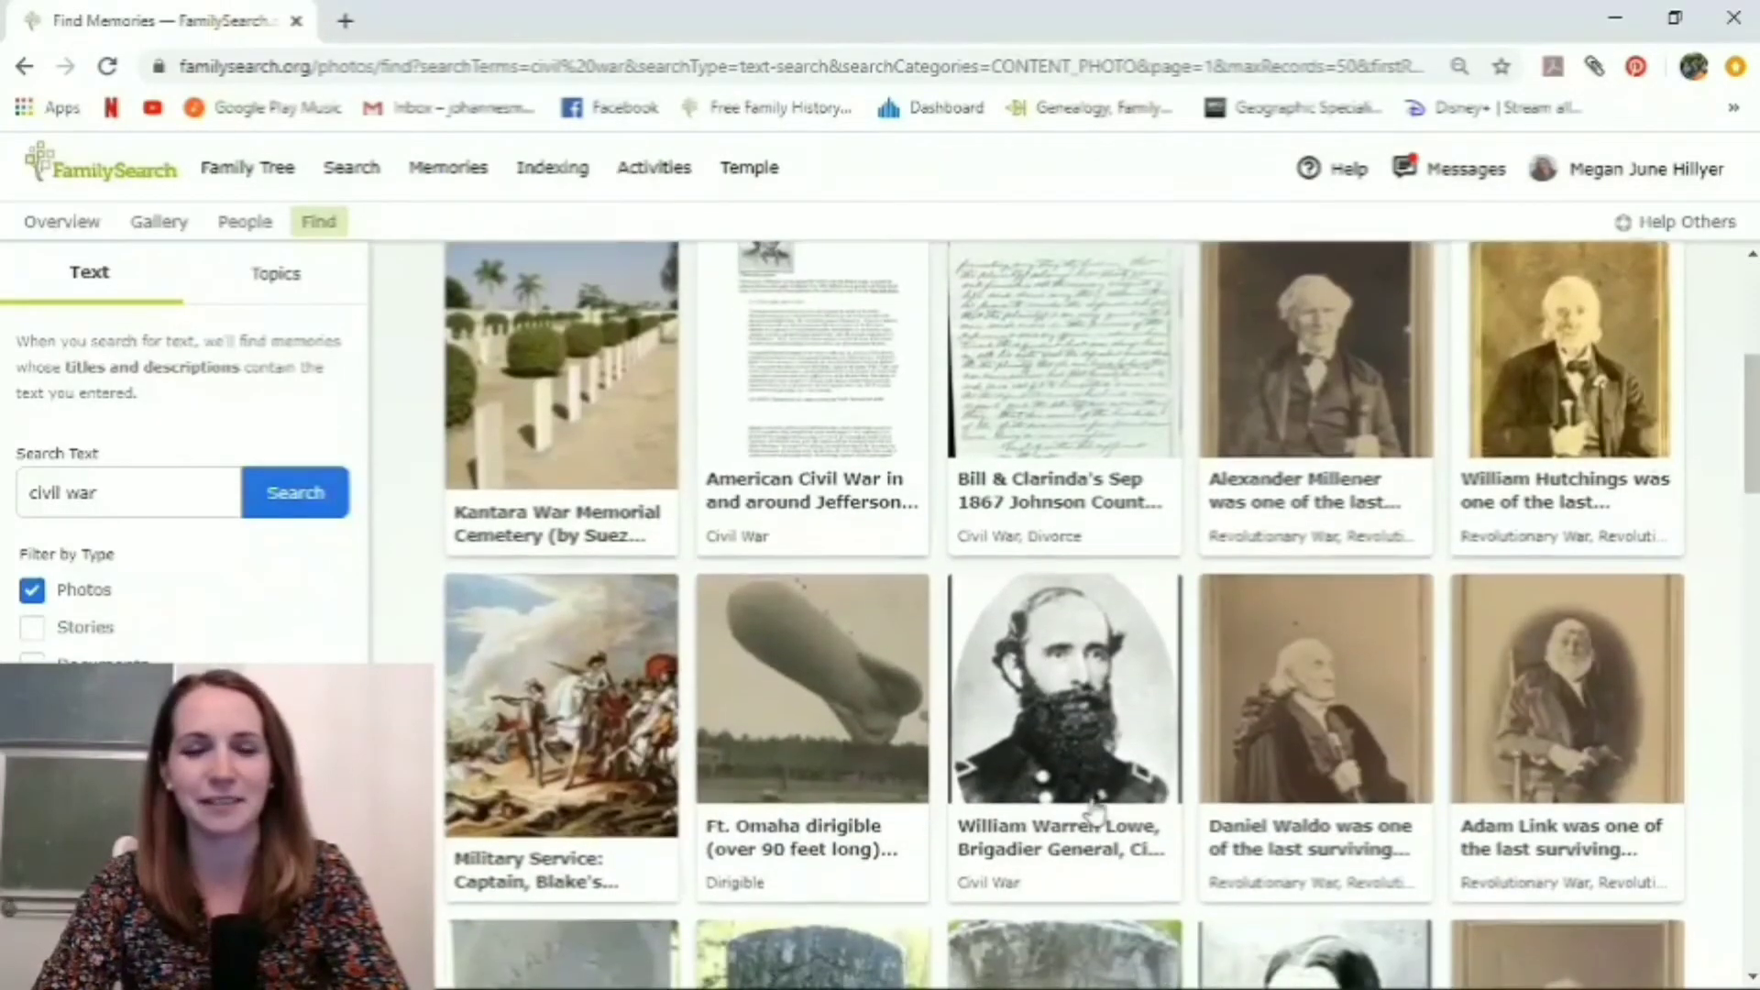
{"action": "scroll", "coordinate": [1096, 811], "scroll_direction": "down", "scroll_amount": 3}
{"action": "scroll", "coordinate": [1092, 813], "scroll_direction": "up", "scroll_amount": 12}
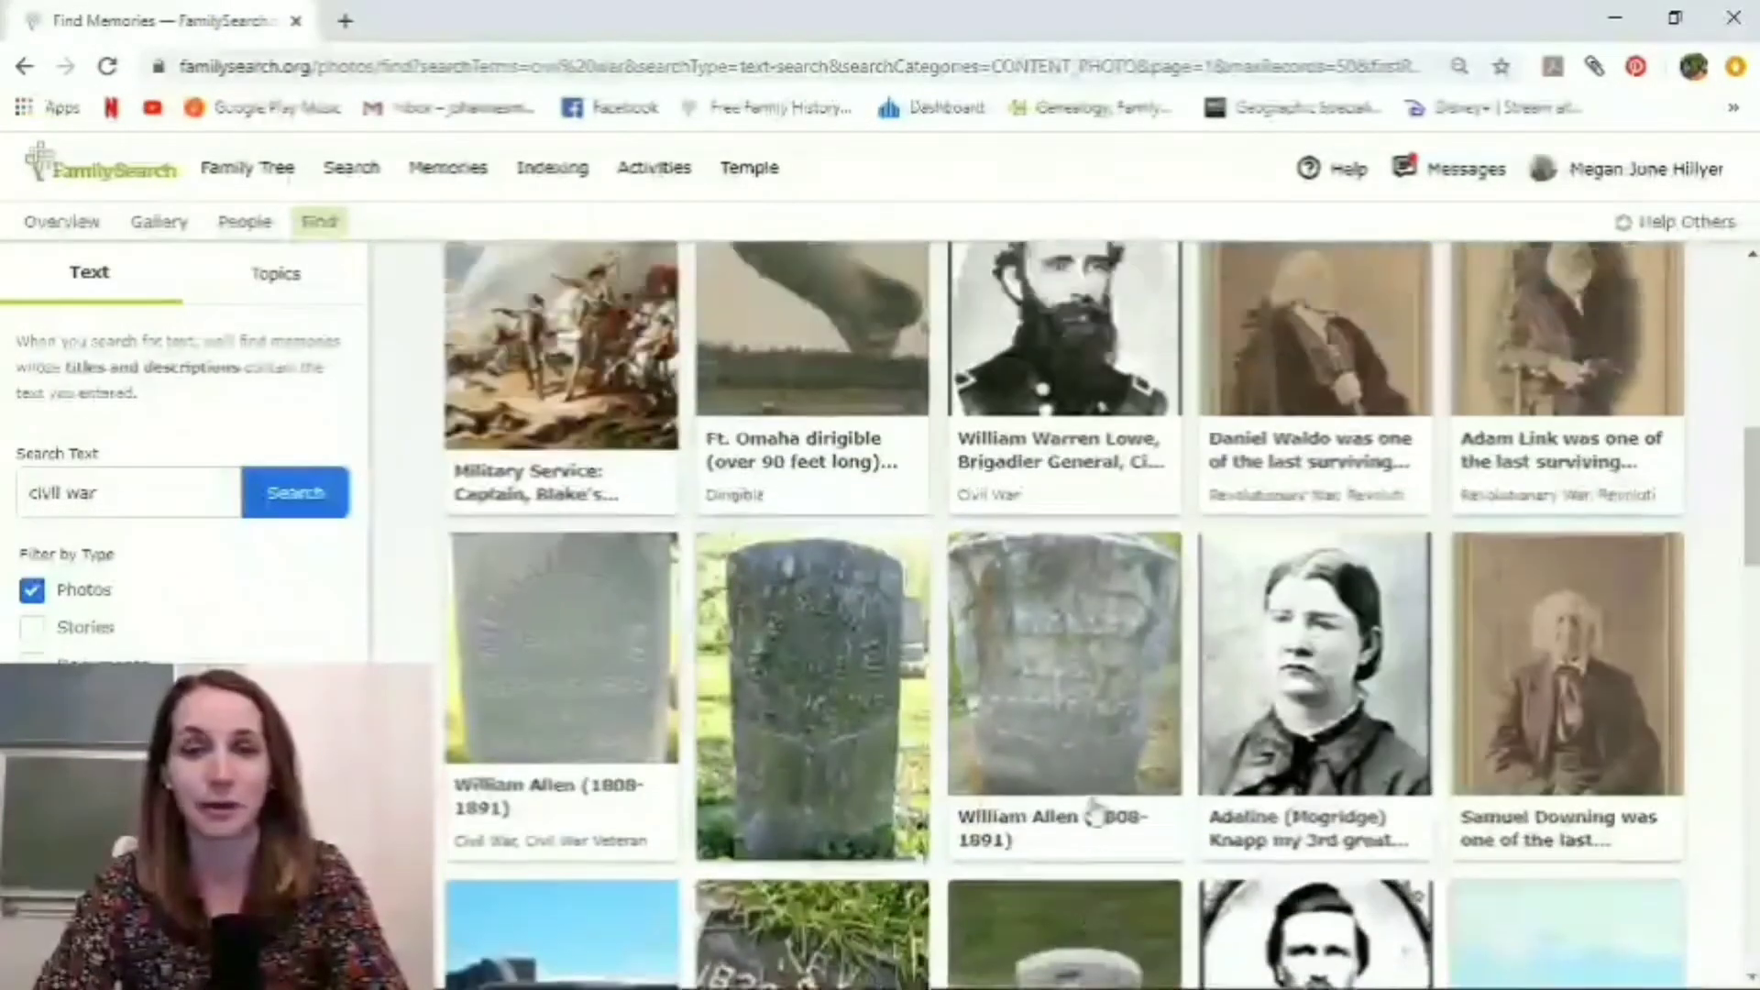
{"action": "key", "text": "alt+Left"}
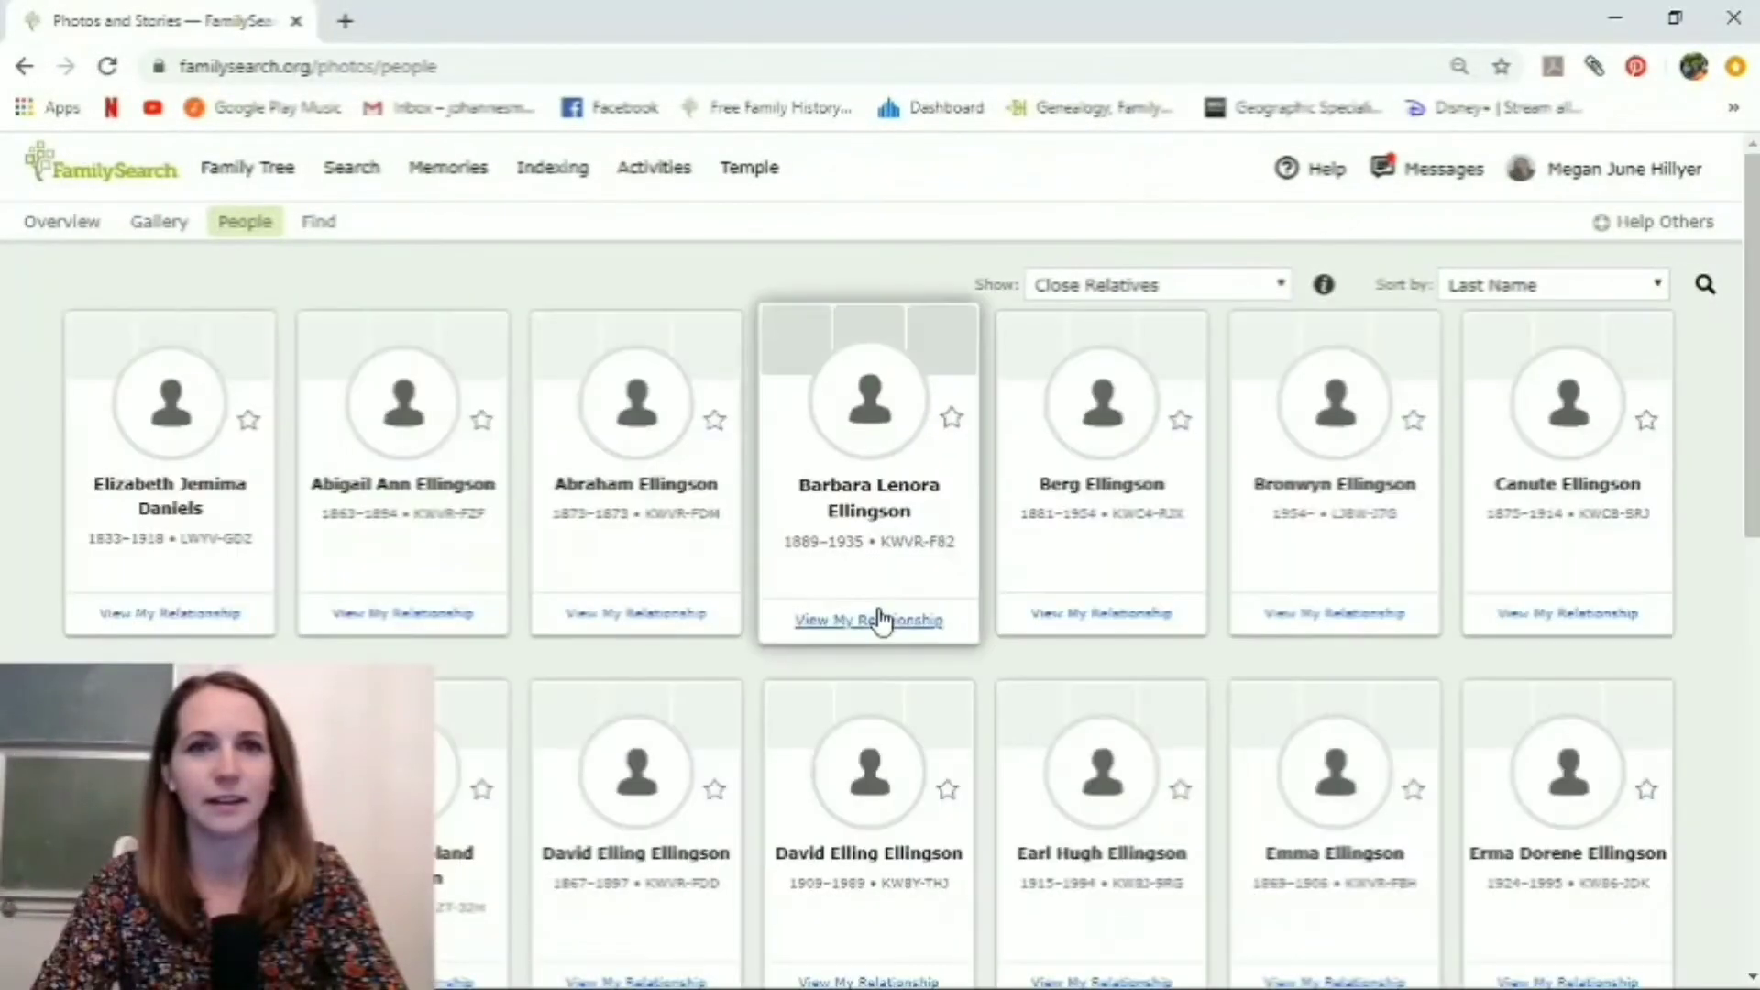
Step: Filter the People list to unattached people, then to people added by me
{"action": "left_click", "coordinate": [1280, 288]}
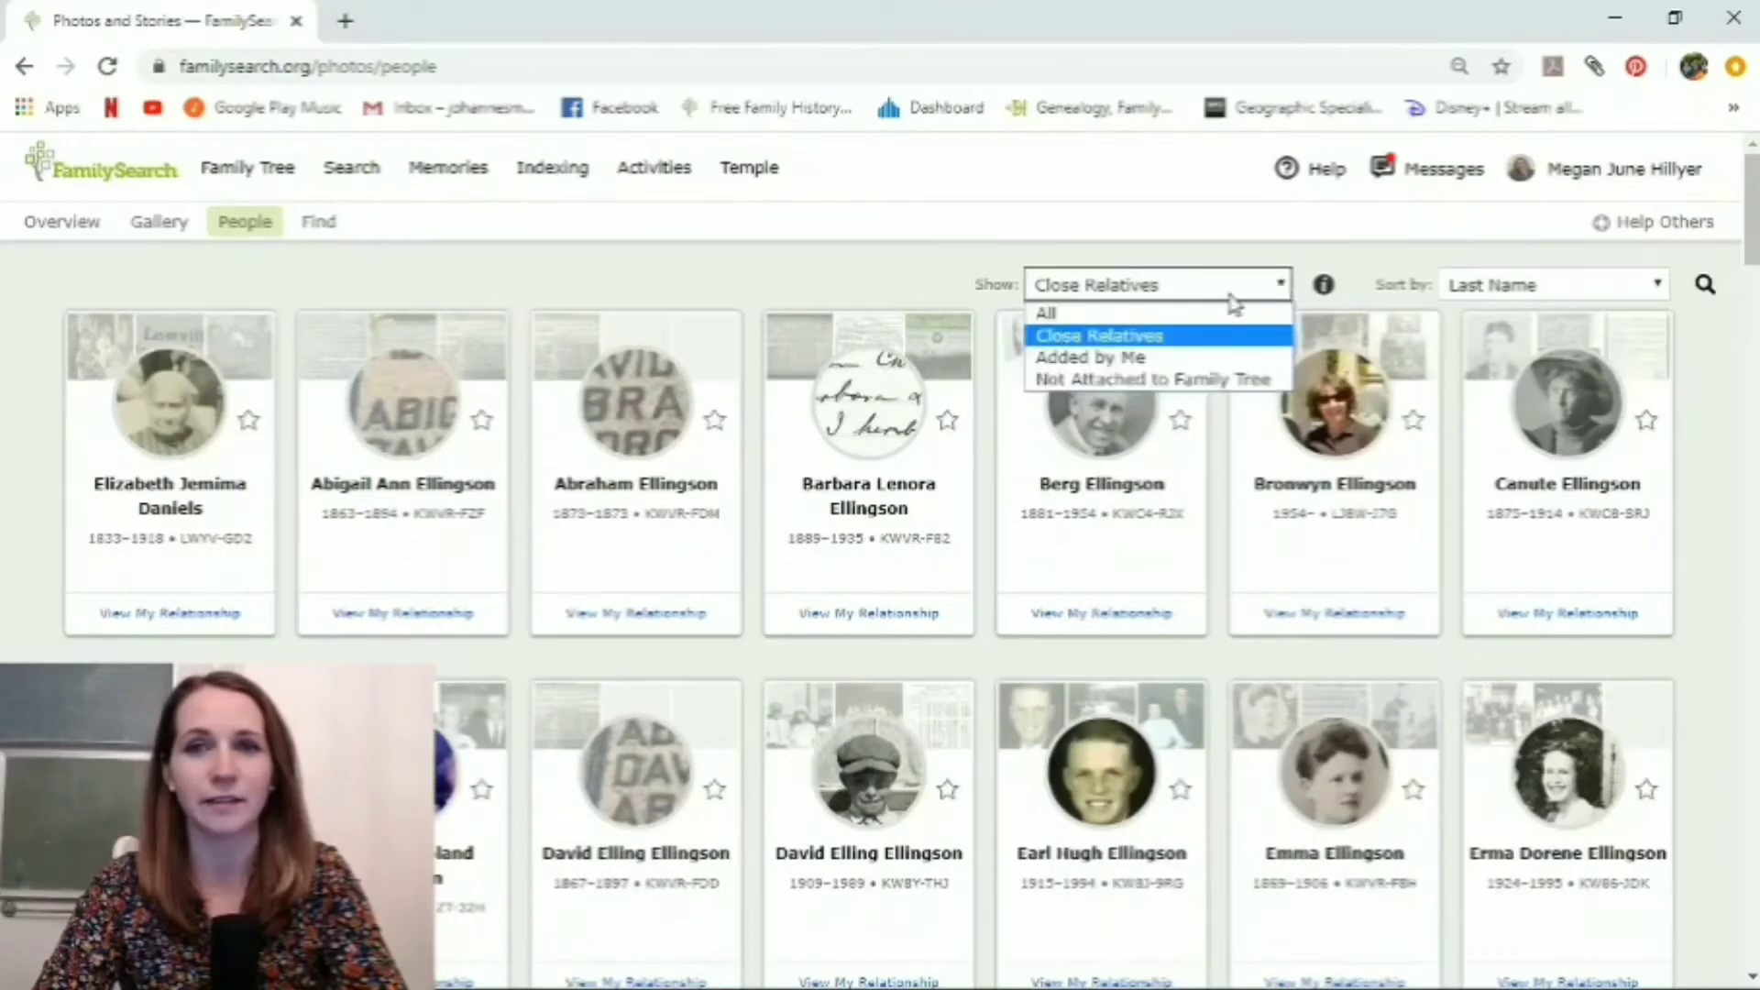
{"action": "left_click", "coordinate": [1160, 380]}
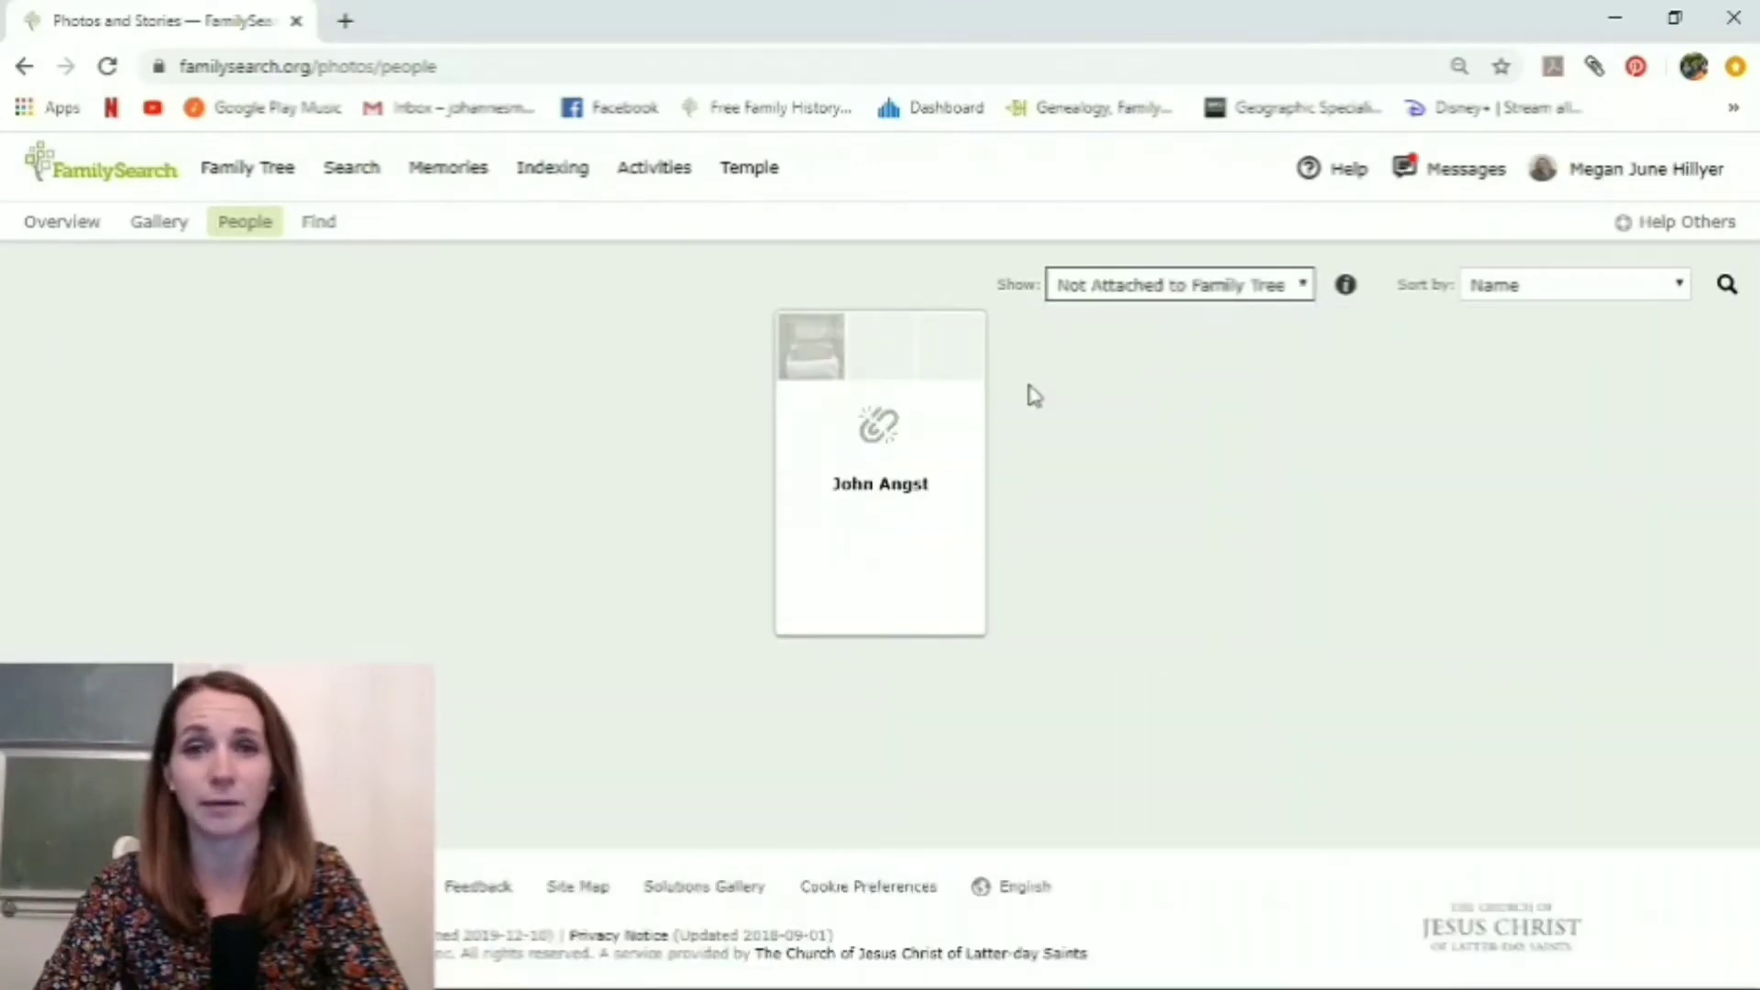
{"action": "left_click", "coordinate": [1283, 288]}
{"action": "left_click", "coordinate": [1161, 358]}
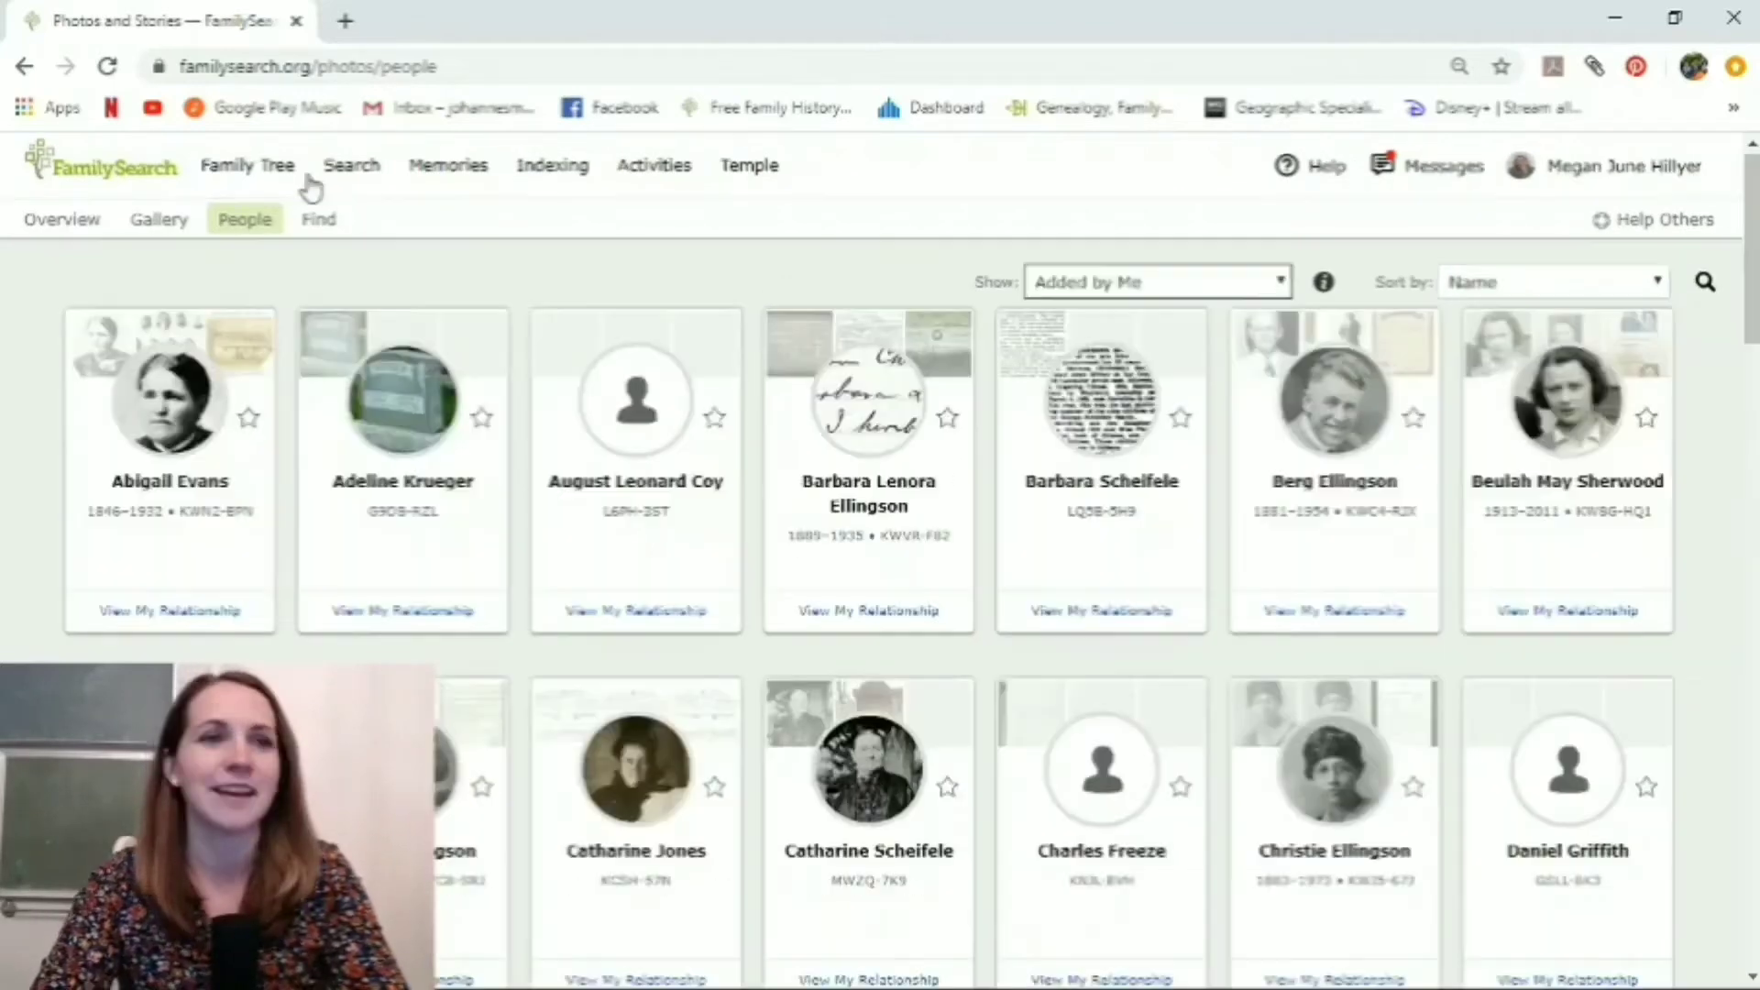
Step: Return to the Memories overview and go to the gallery to add memories
{"action": "left_click", "coordinate": [50, 224]}
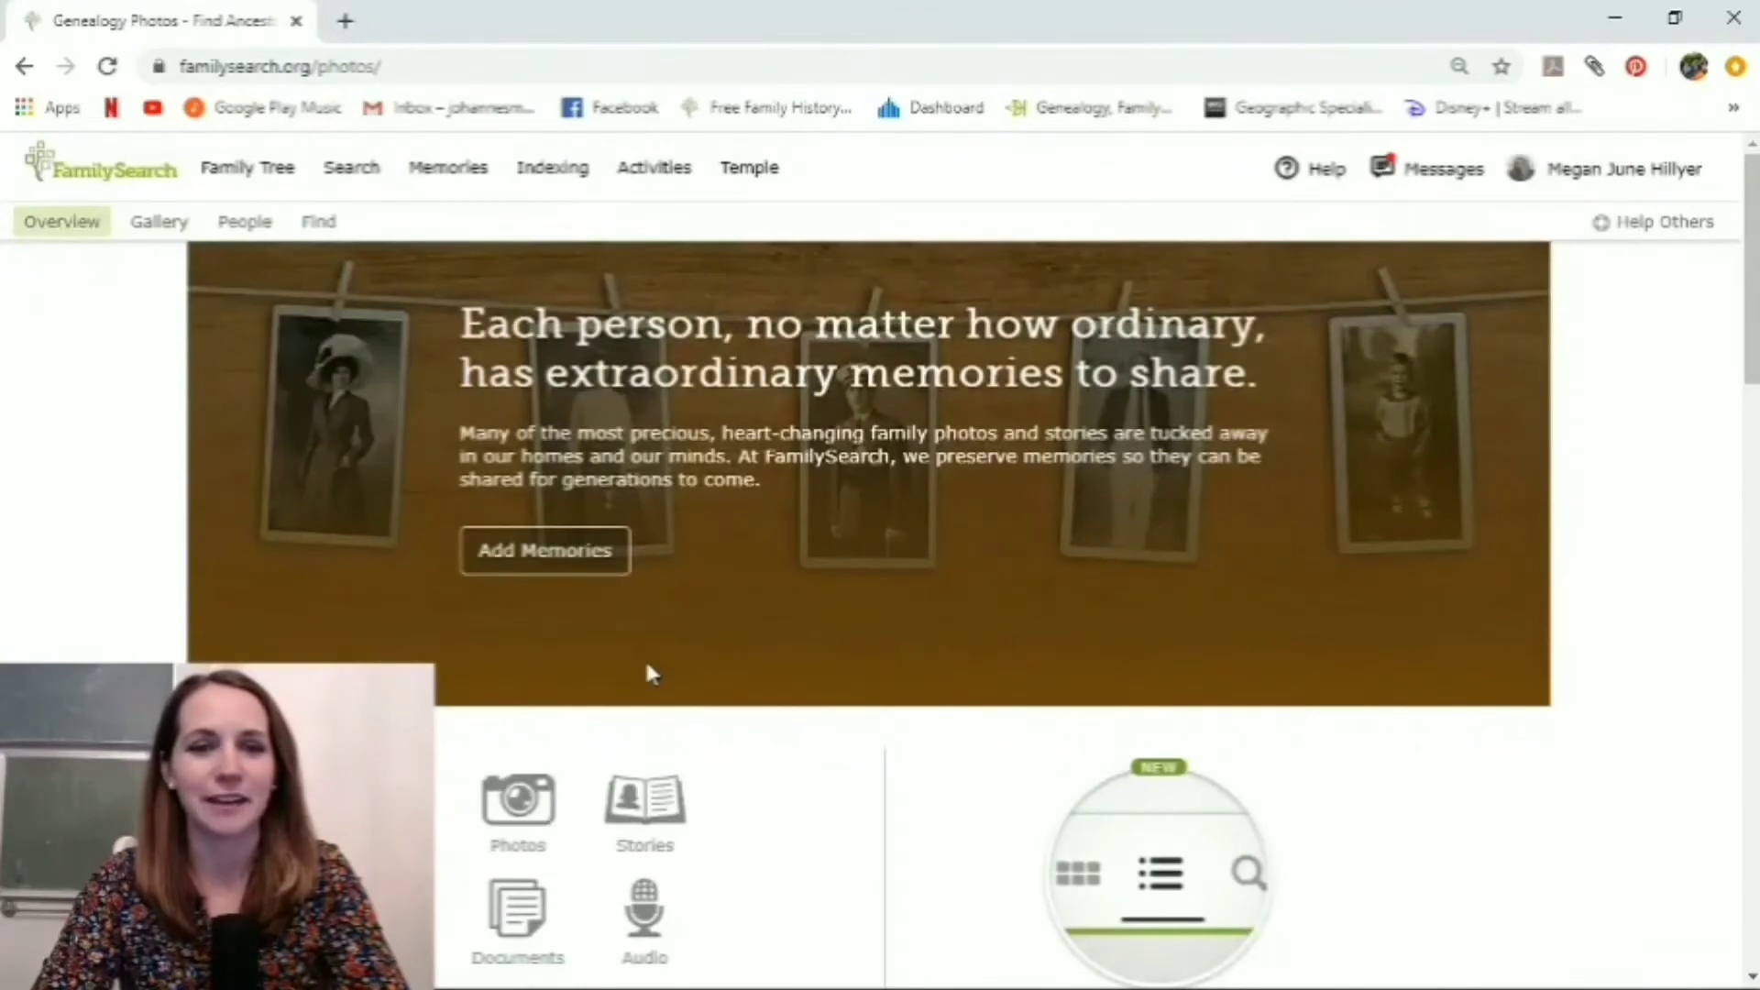
{"action": "scroll", "coordinate": [838, 669], "scroll_direction": "down", "scroll_amount": 5}
{"action": "scroll", "coordinate": [839, 677], "scroll_direction": "up", "scroll_amount": 5}
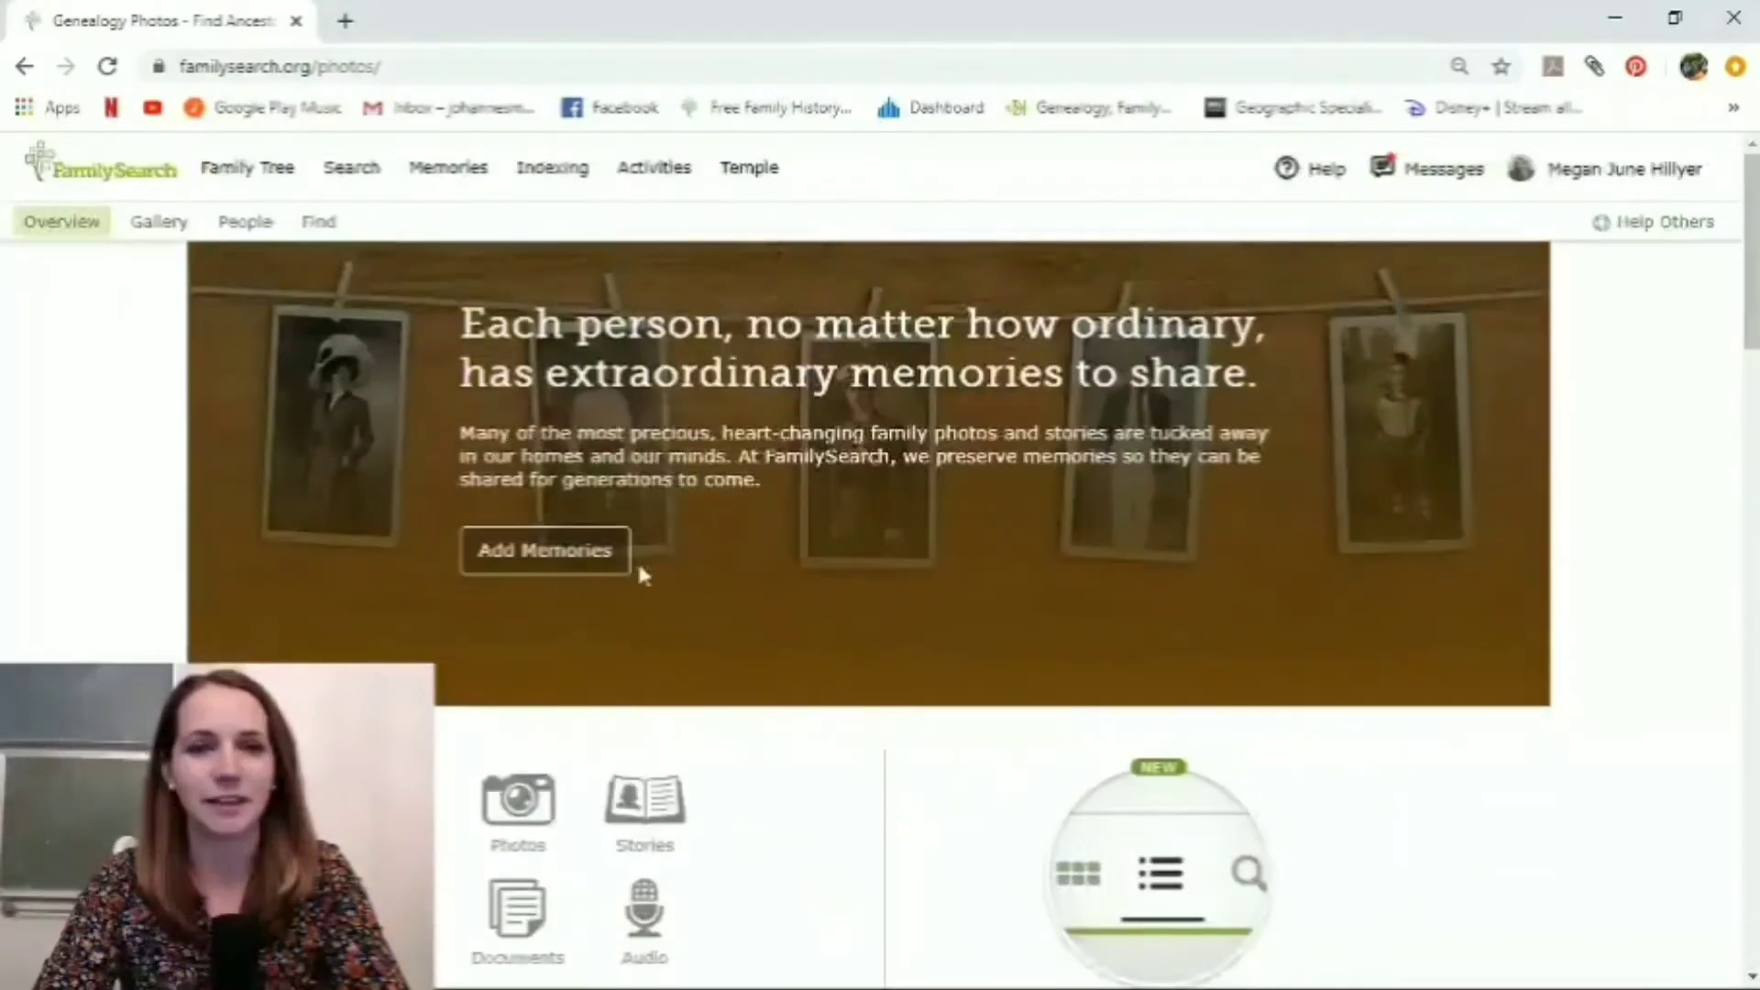
{"action": "left_click", "coordinate": [566, 561]}
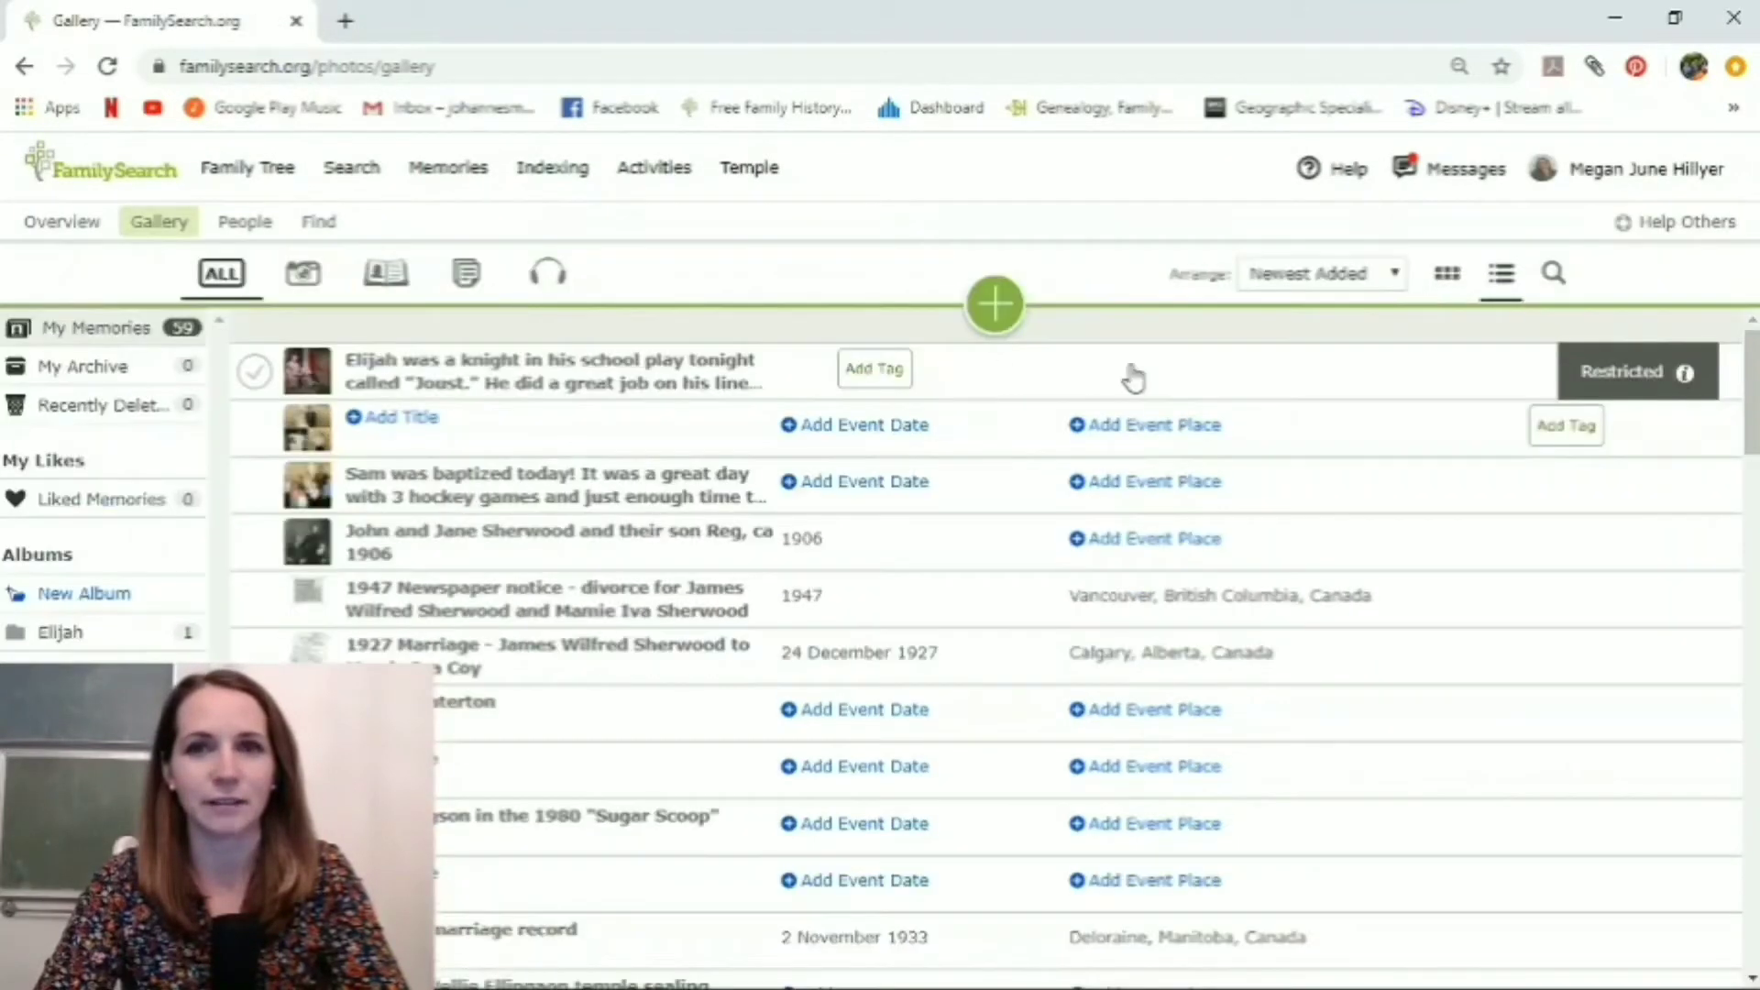
Step: Upload the black-and-white photo of a woman from the Desktop as a new memory
{"action": "left_click", "coordinate": [994, 307]}
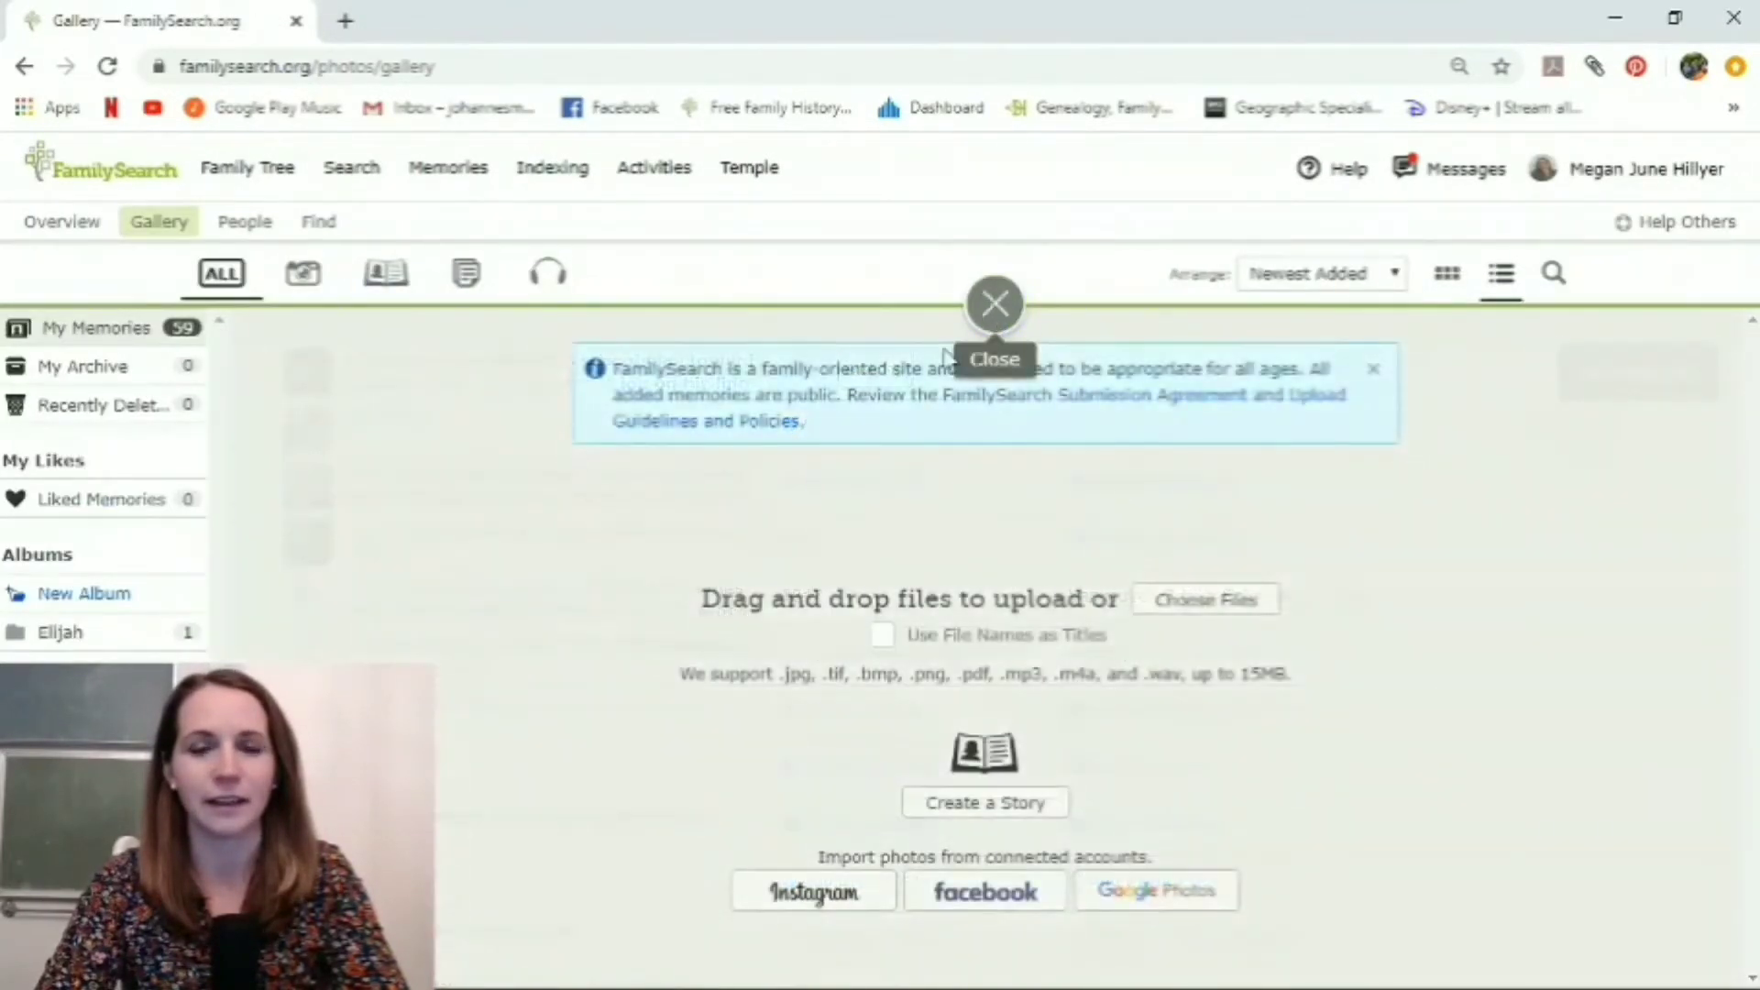
{"action": "left_click", "coordinate": [1223, 601]}
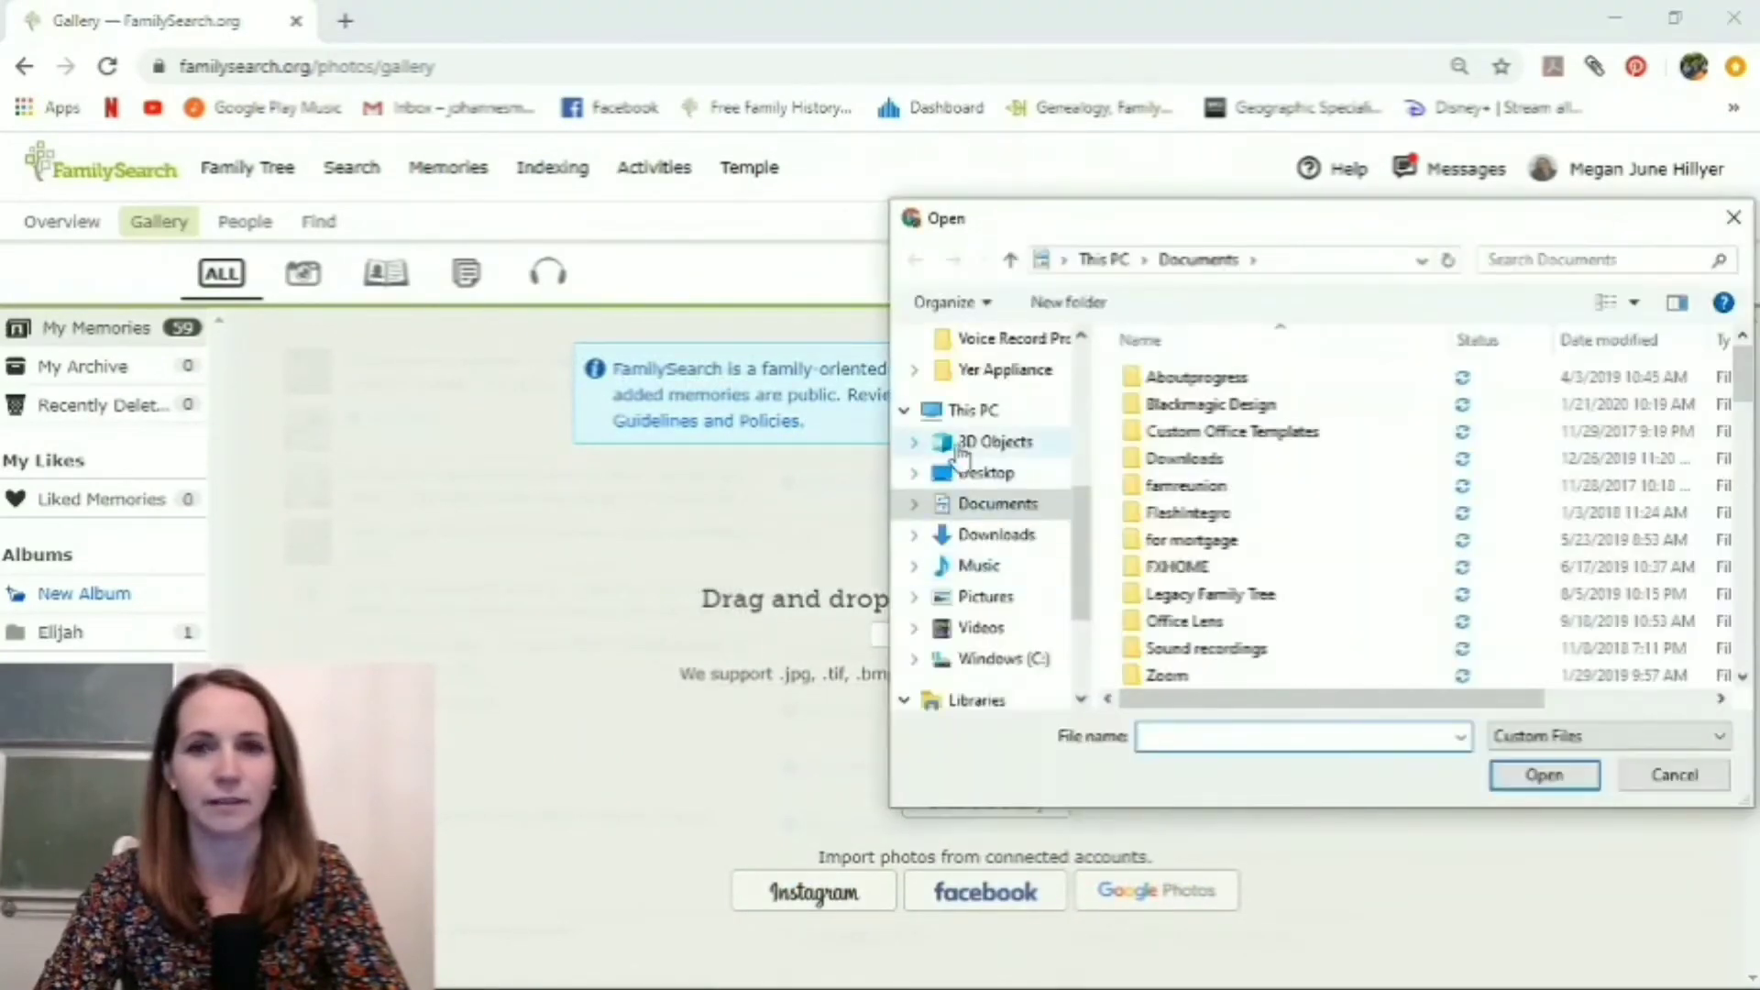
{"action": "left_click", "coordinate": [983, 474]}
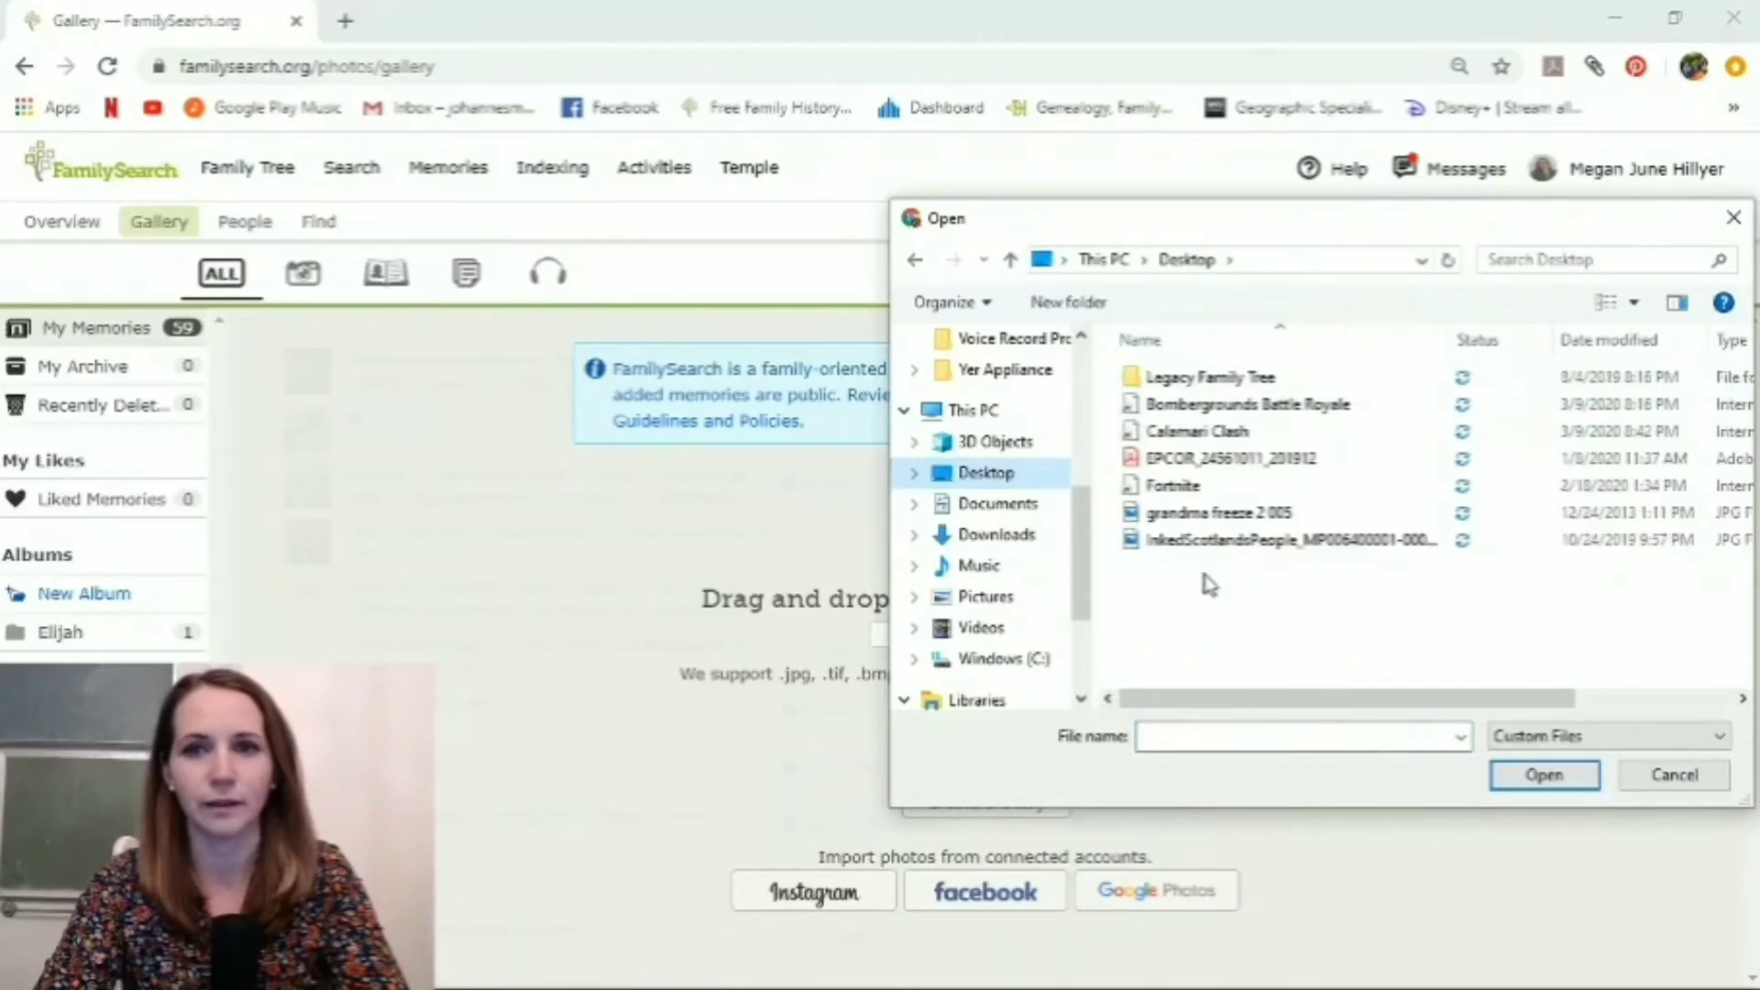
{"action": "double_click", "coordinate": [1190, 516]}
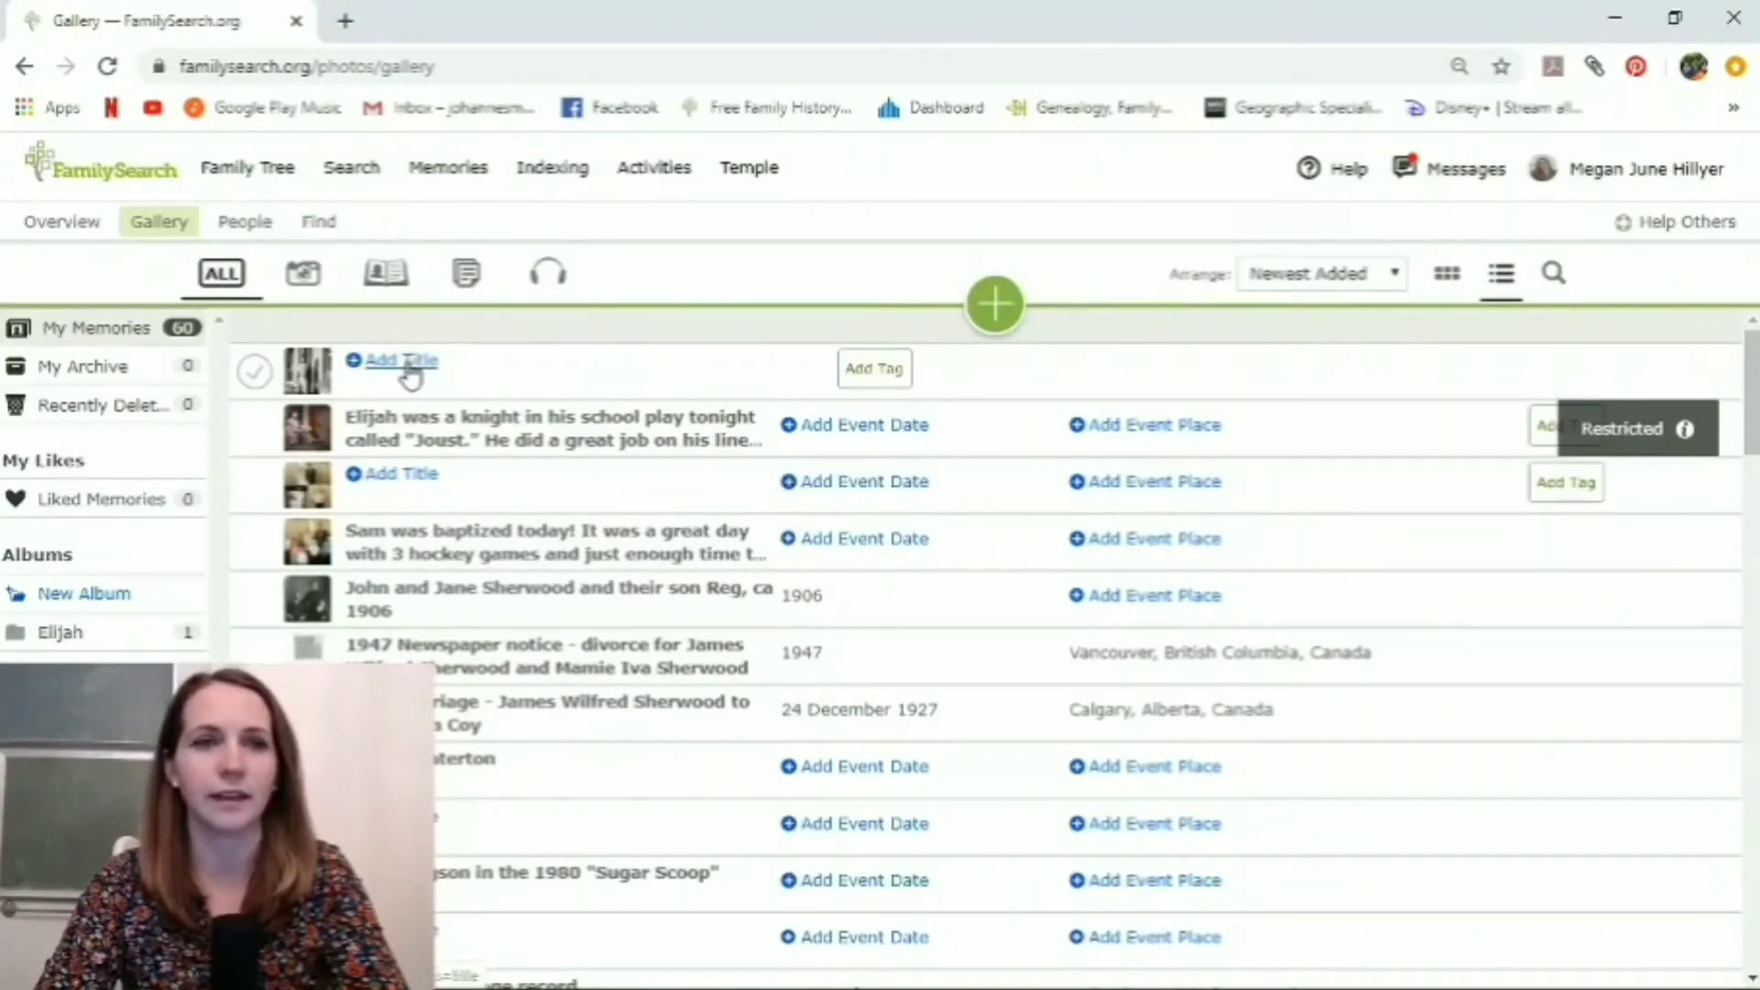
Step: Open the new photo and title it with the pictured woman's full name
{"action": "left_click", "coordinate": [410, 362]}
{"action": "left_click", "coordinate": [323, 392]}
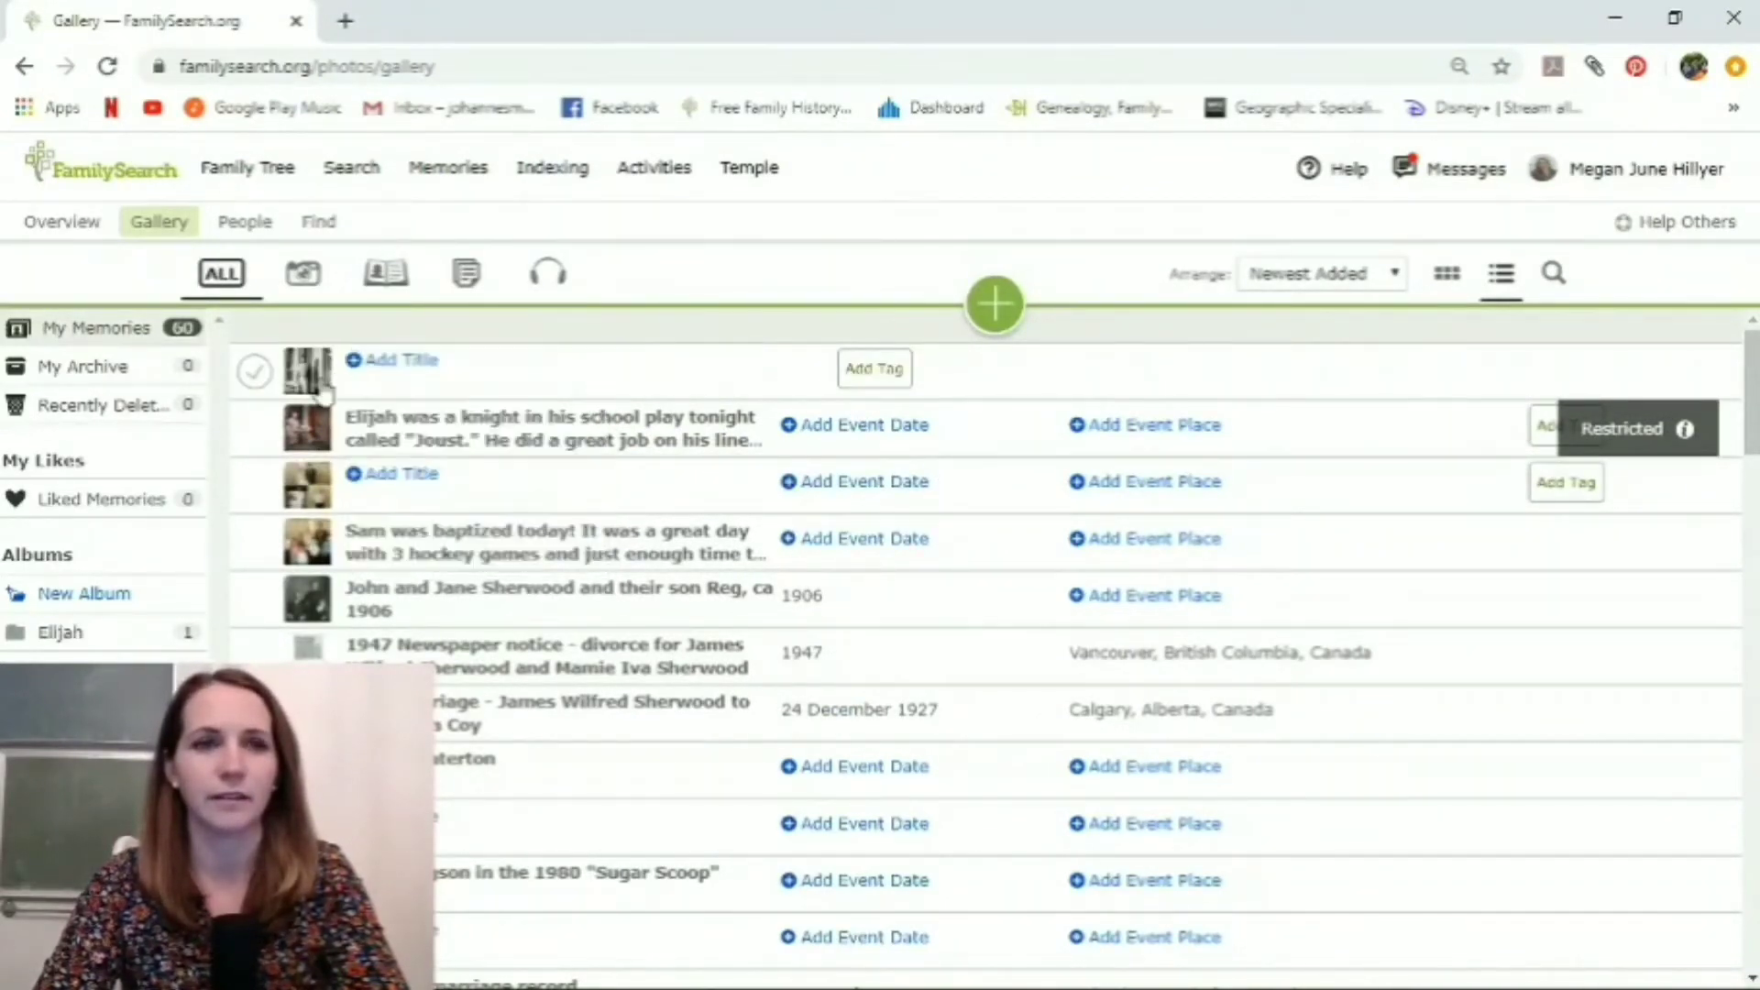
{"action": "left_click", "coordinate": [321, 388]}
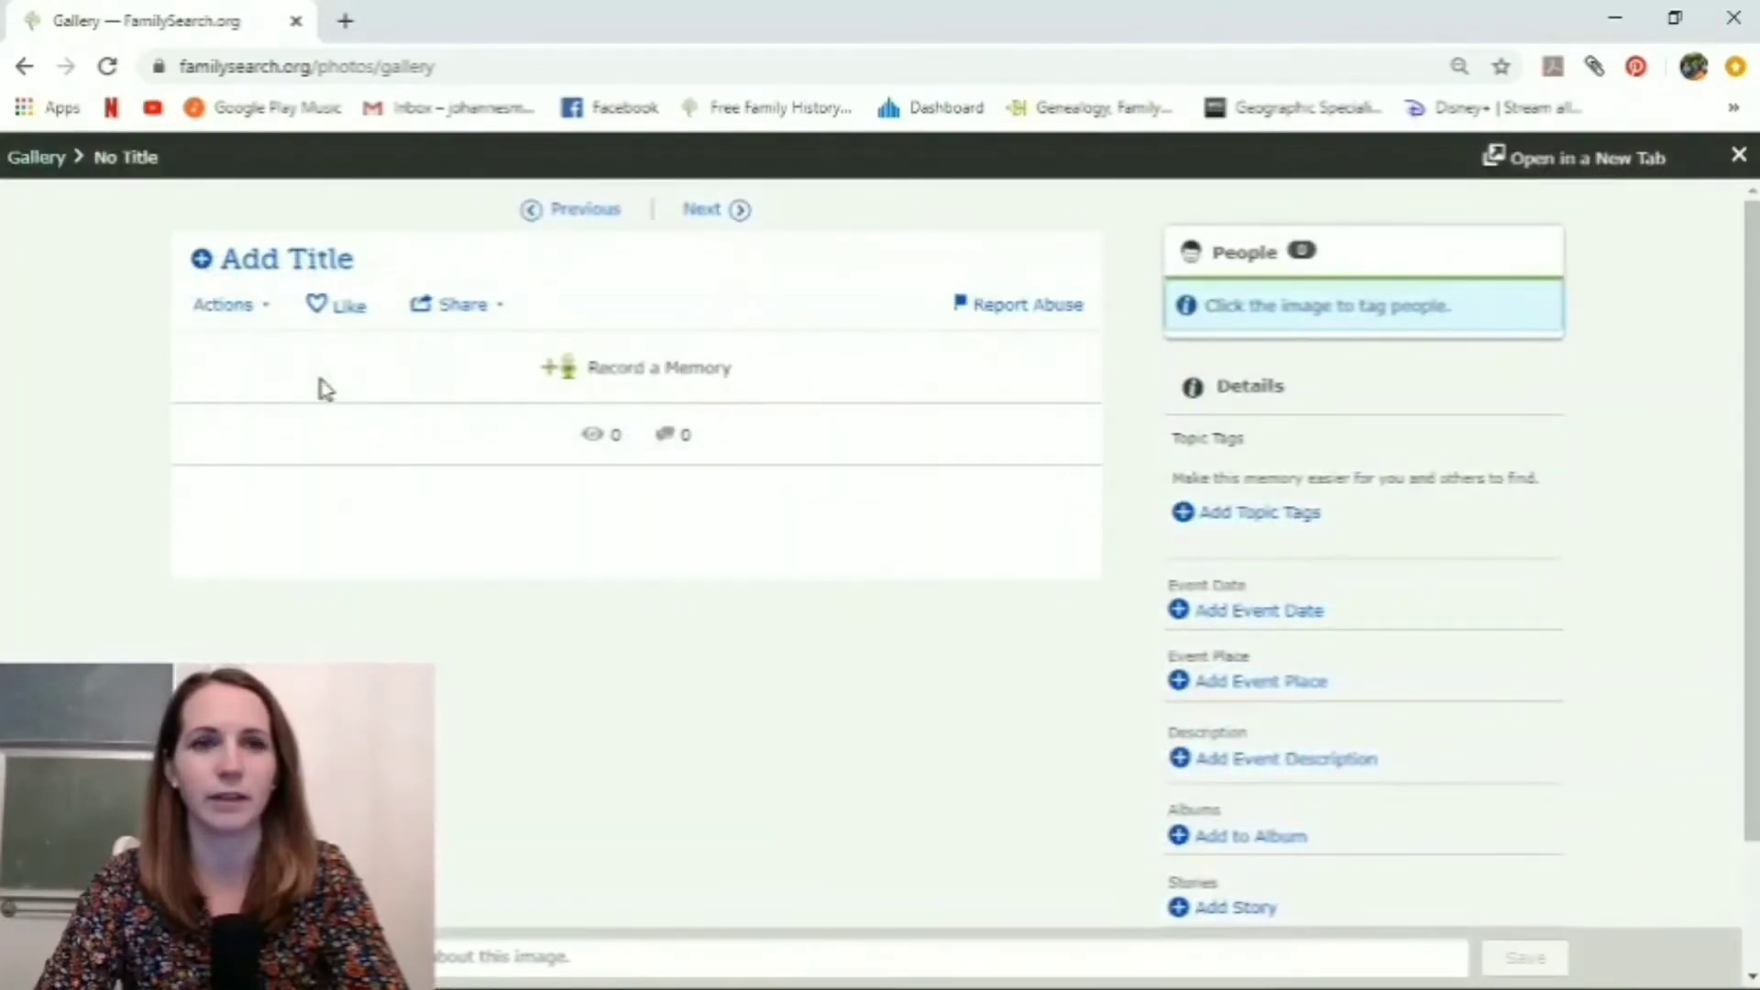
{"action": "left_click", "coordinate": [274, 262]}
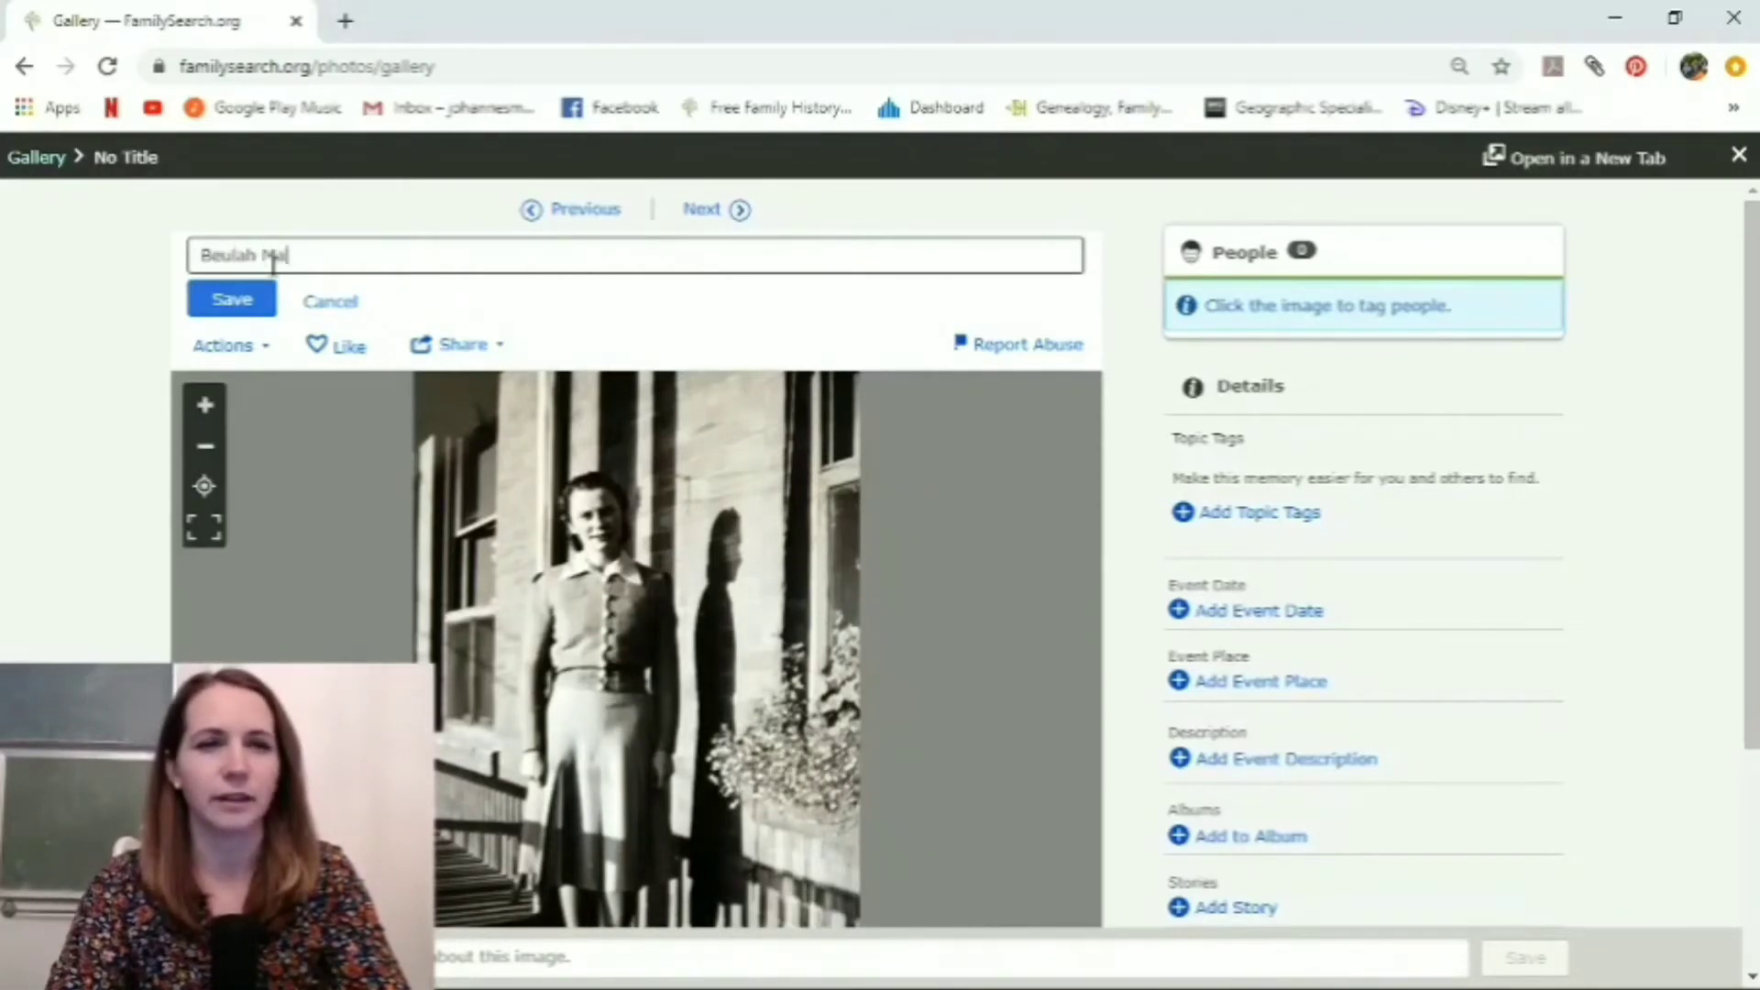
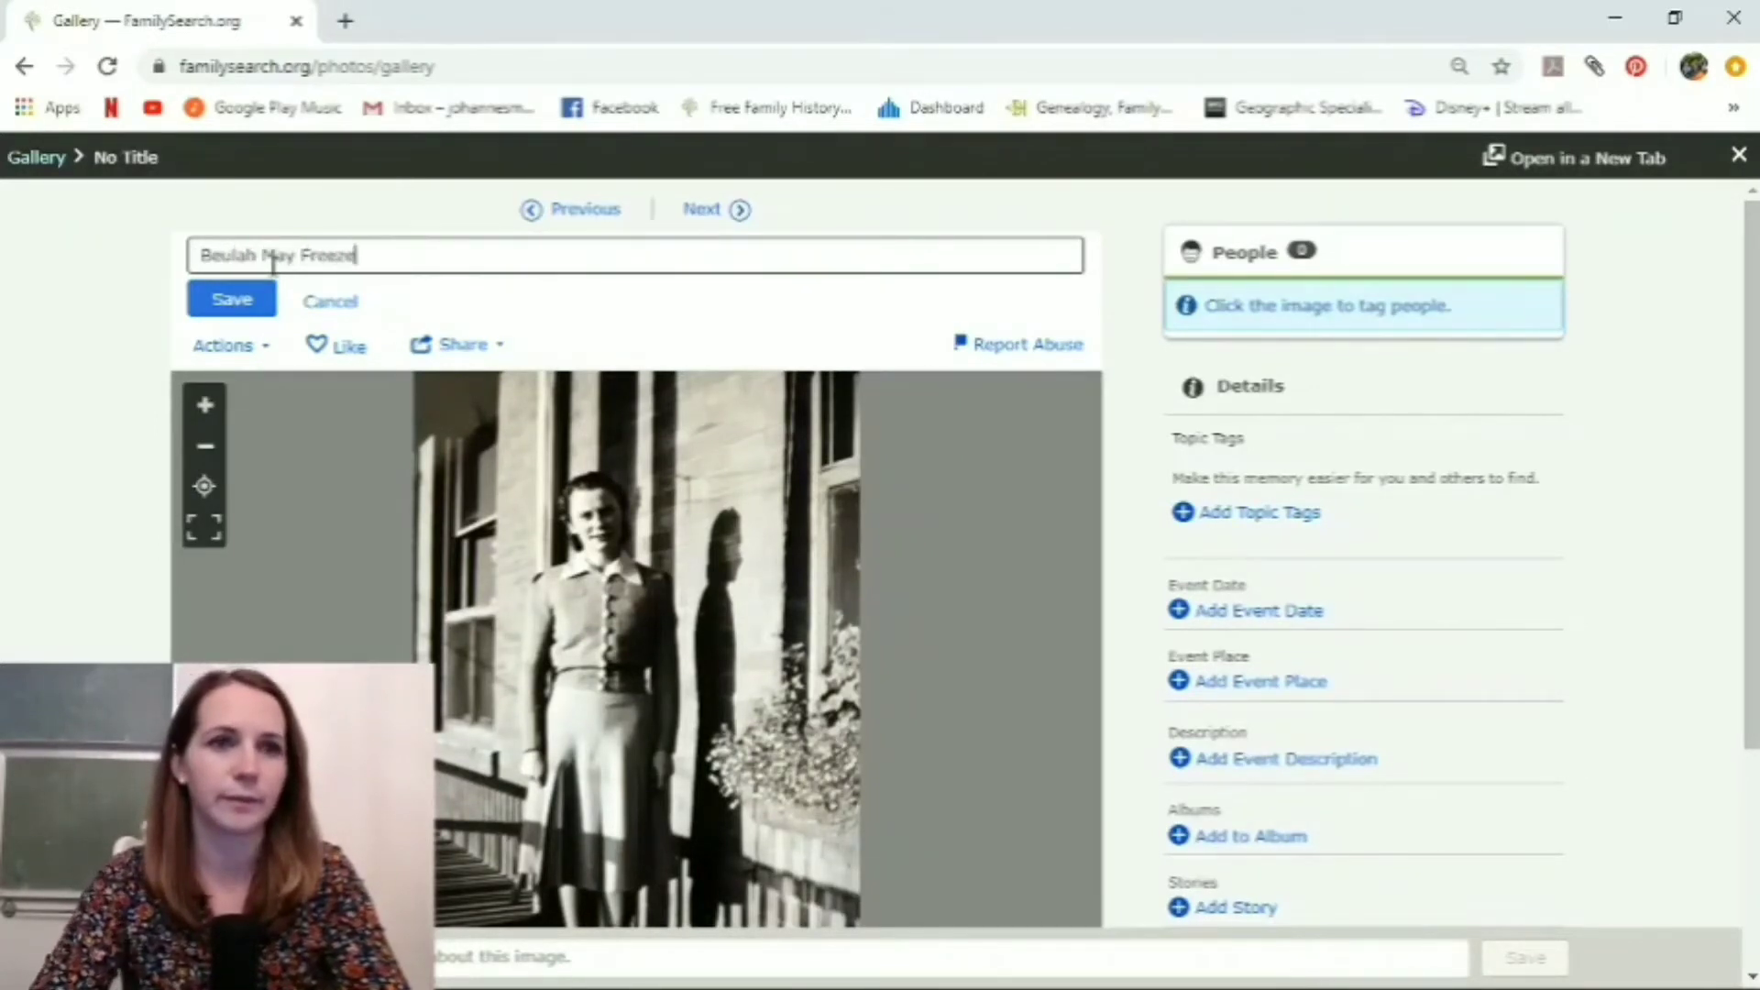
{"action": "left_click", "coordinate": [232, 299]}
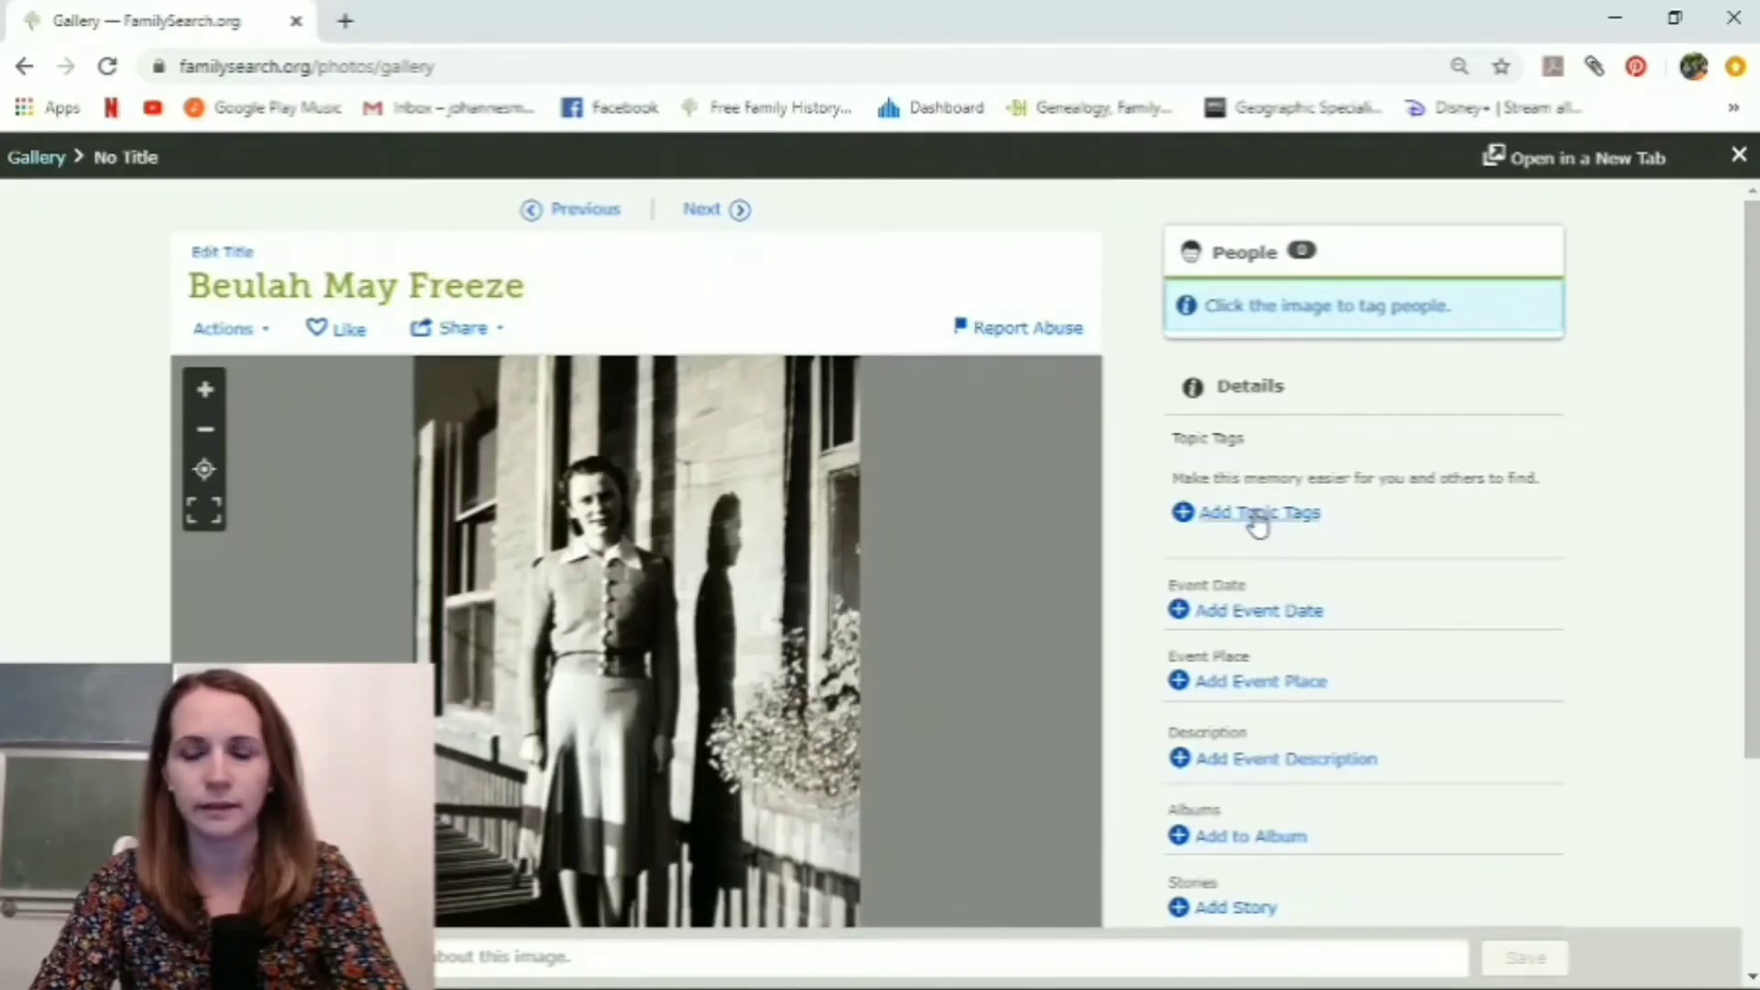
{"action": "scroll", "coordinate": [1257, 524], "scroll_direction": "down", "scroll_amount": 2}
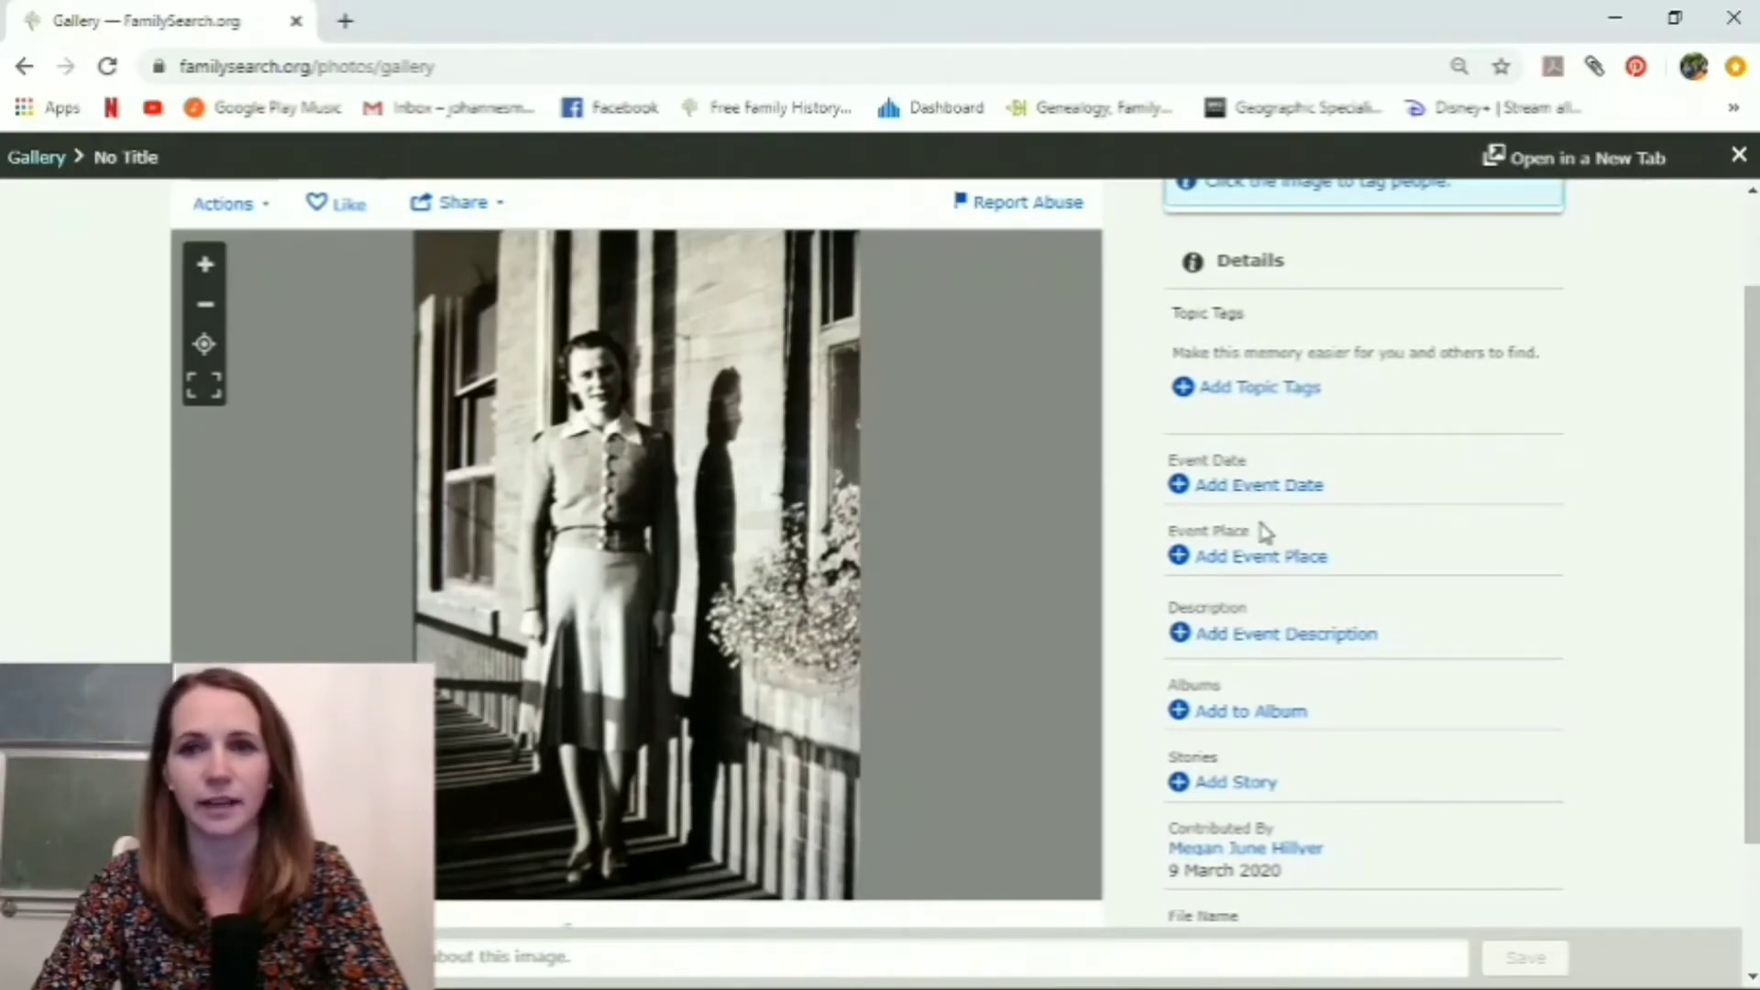
{"action": "scroll", "coordinate": [1272, 568], "scroll_direction": "down", "scroll_amount": 1}
{"action": "scroll", "coordinate": [1272, 568], "scroll_direction": "down", "scroll_amount": 1}
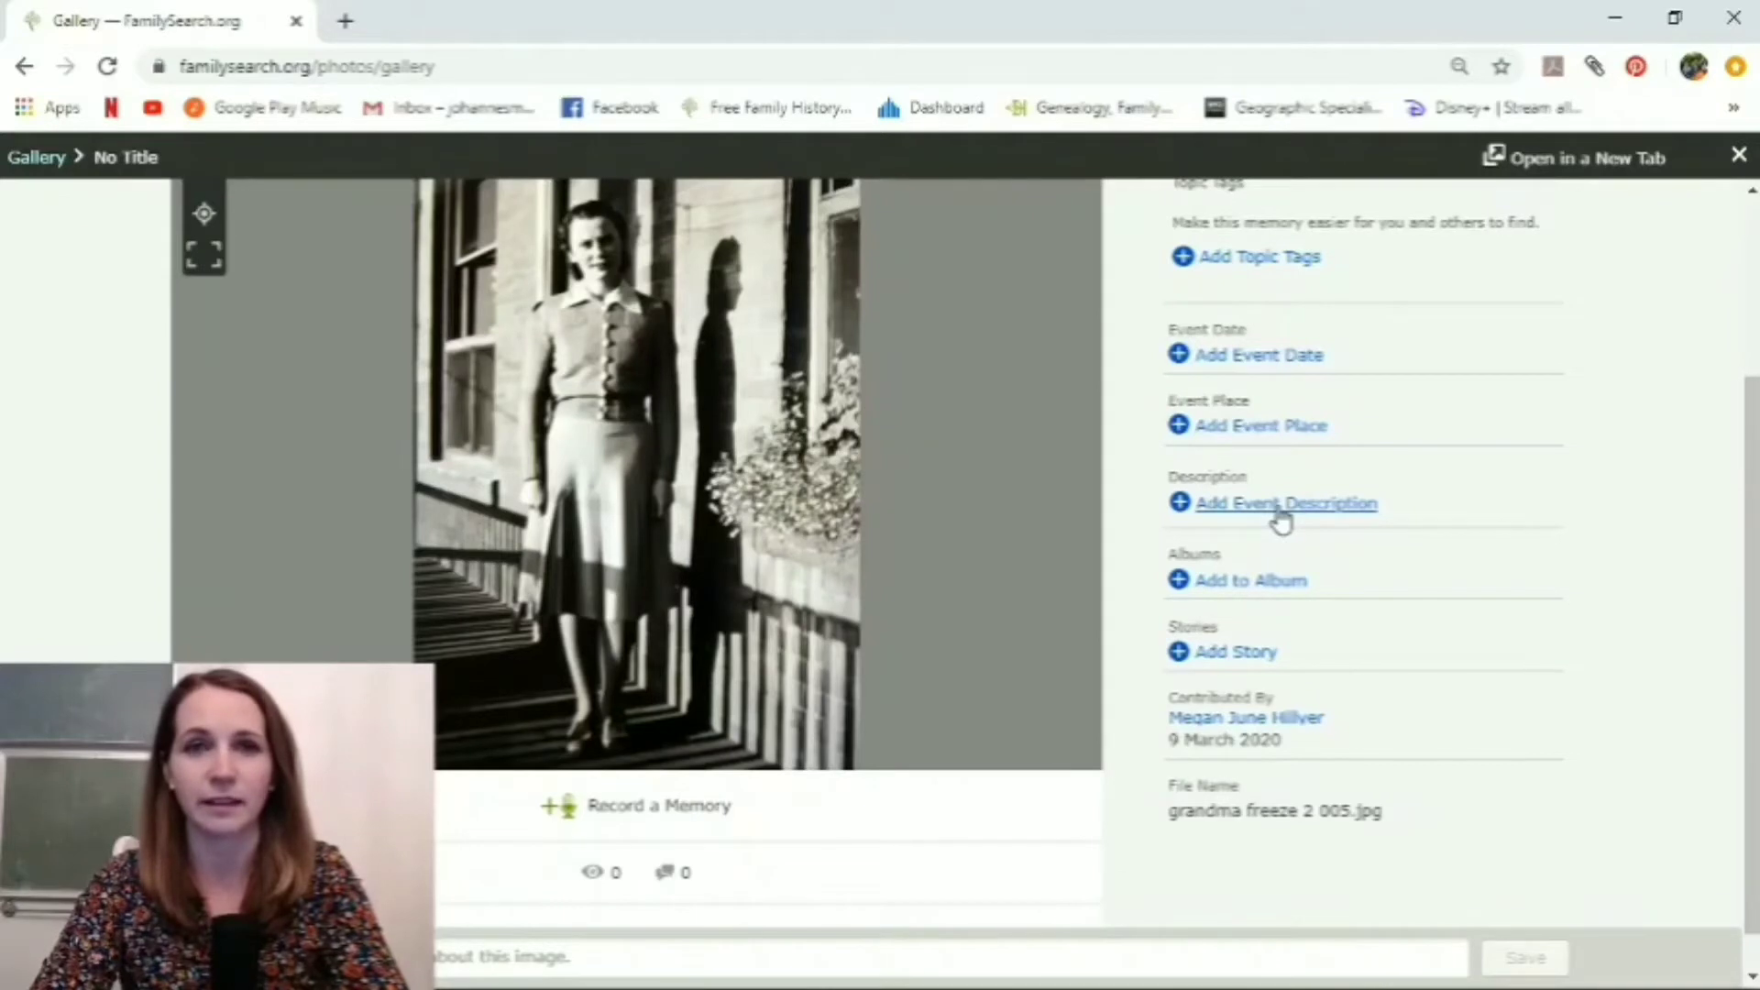
{"action": "scroll", "coordinate": [1280, 521], "scroll_direction": "down", "scroll_amount": 1}
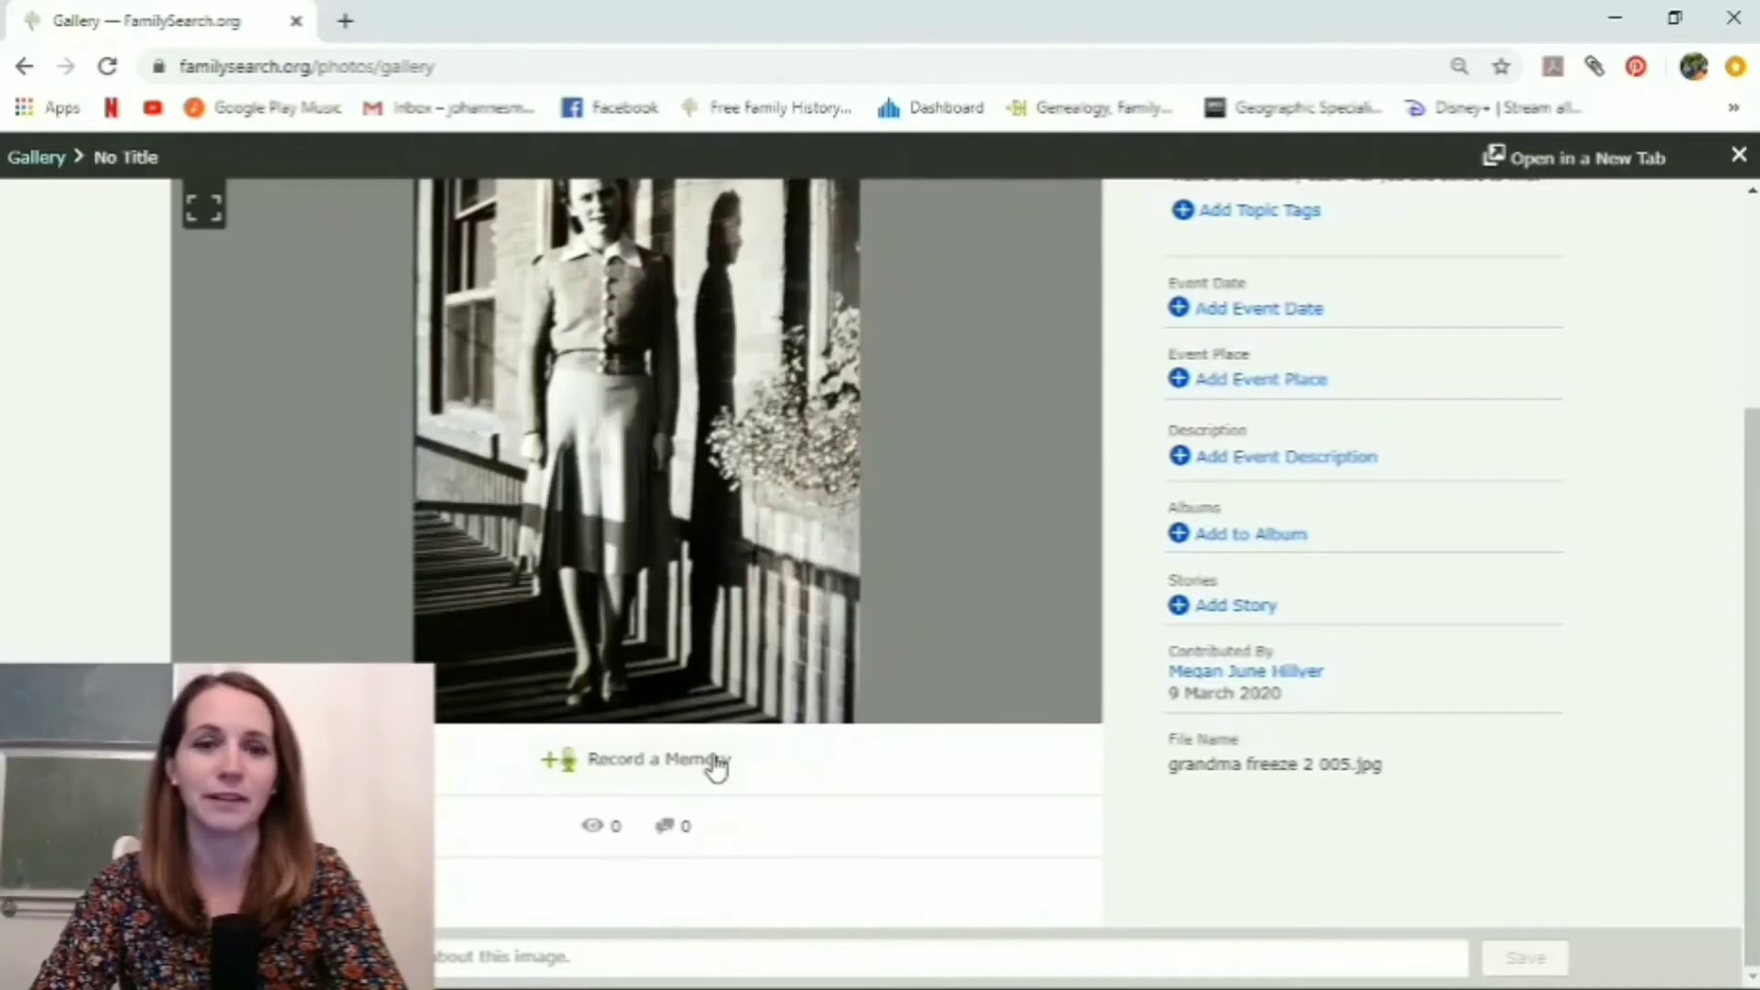
{"action": "scroll", "coordinate": [782, 717], "scroll_direction": "up", "scroll_amount": 3}
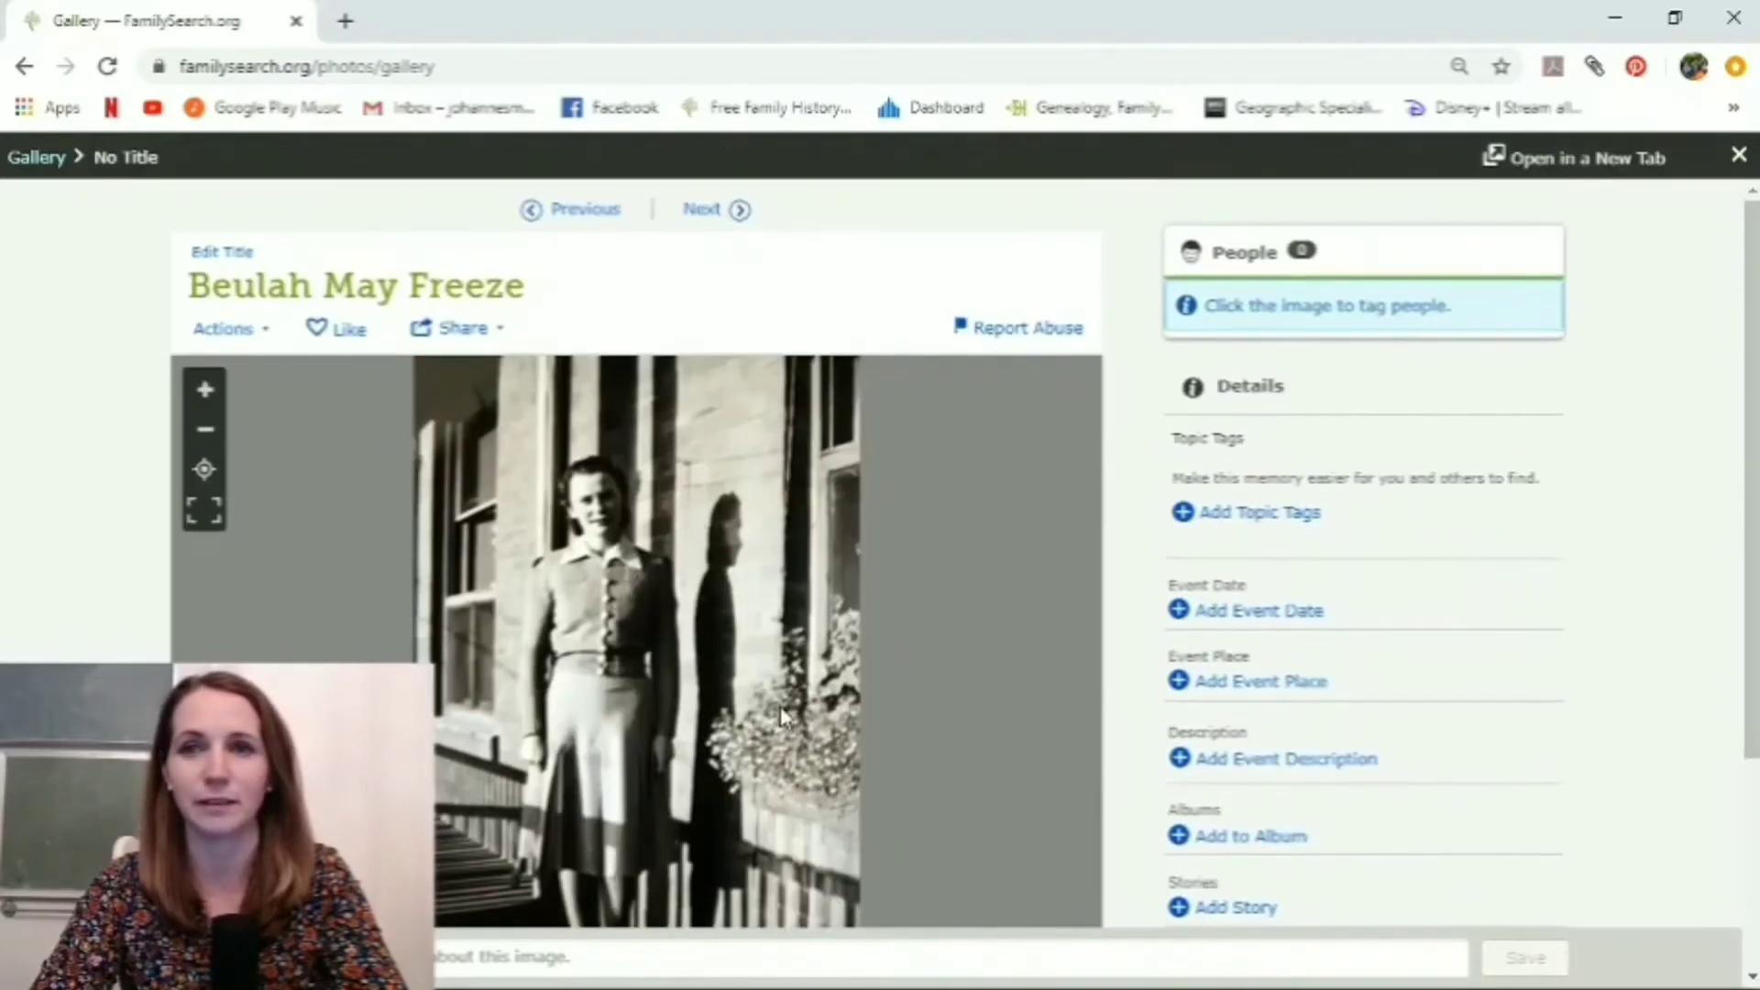
Step: Tag the woman's face as her tree person, enlarge the tag box, save, and return to the gallery
{"action": "left_click", "coordinate": [601, 508]}
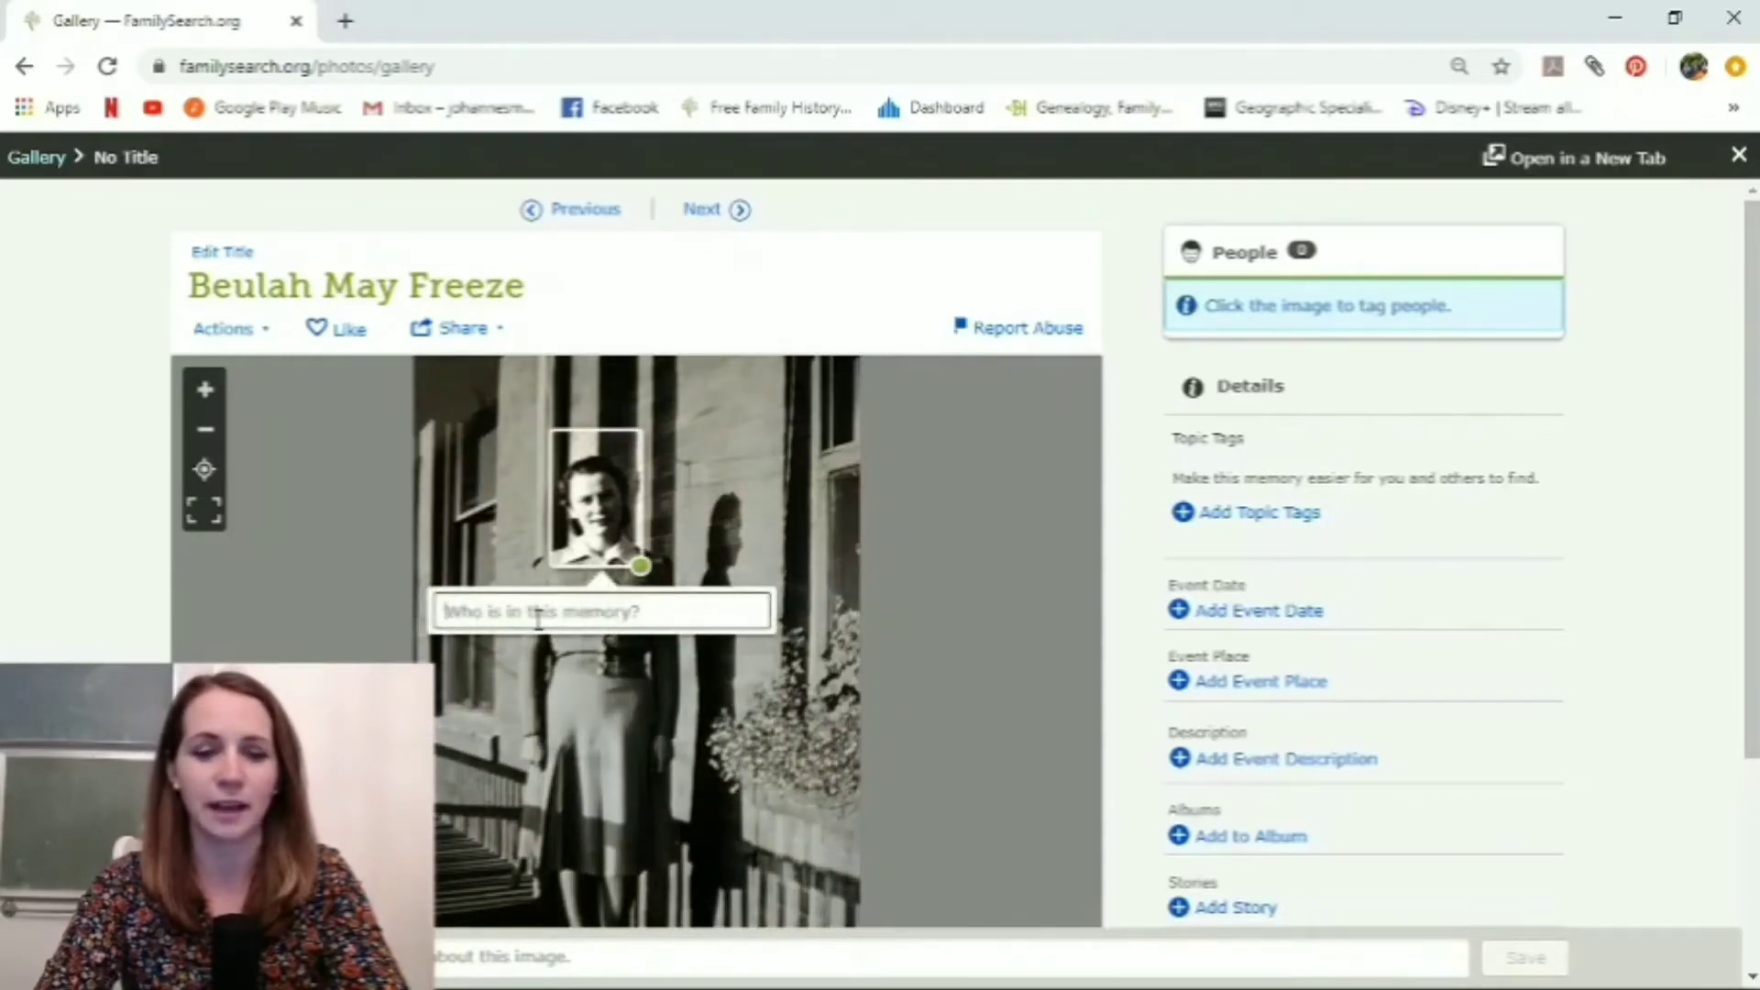
{"action": "type", "text": "Beulah"}
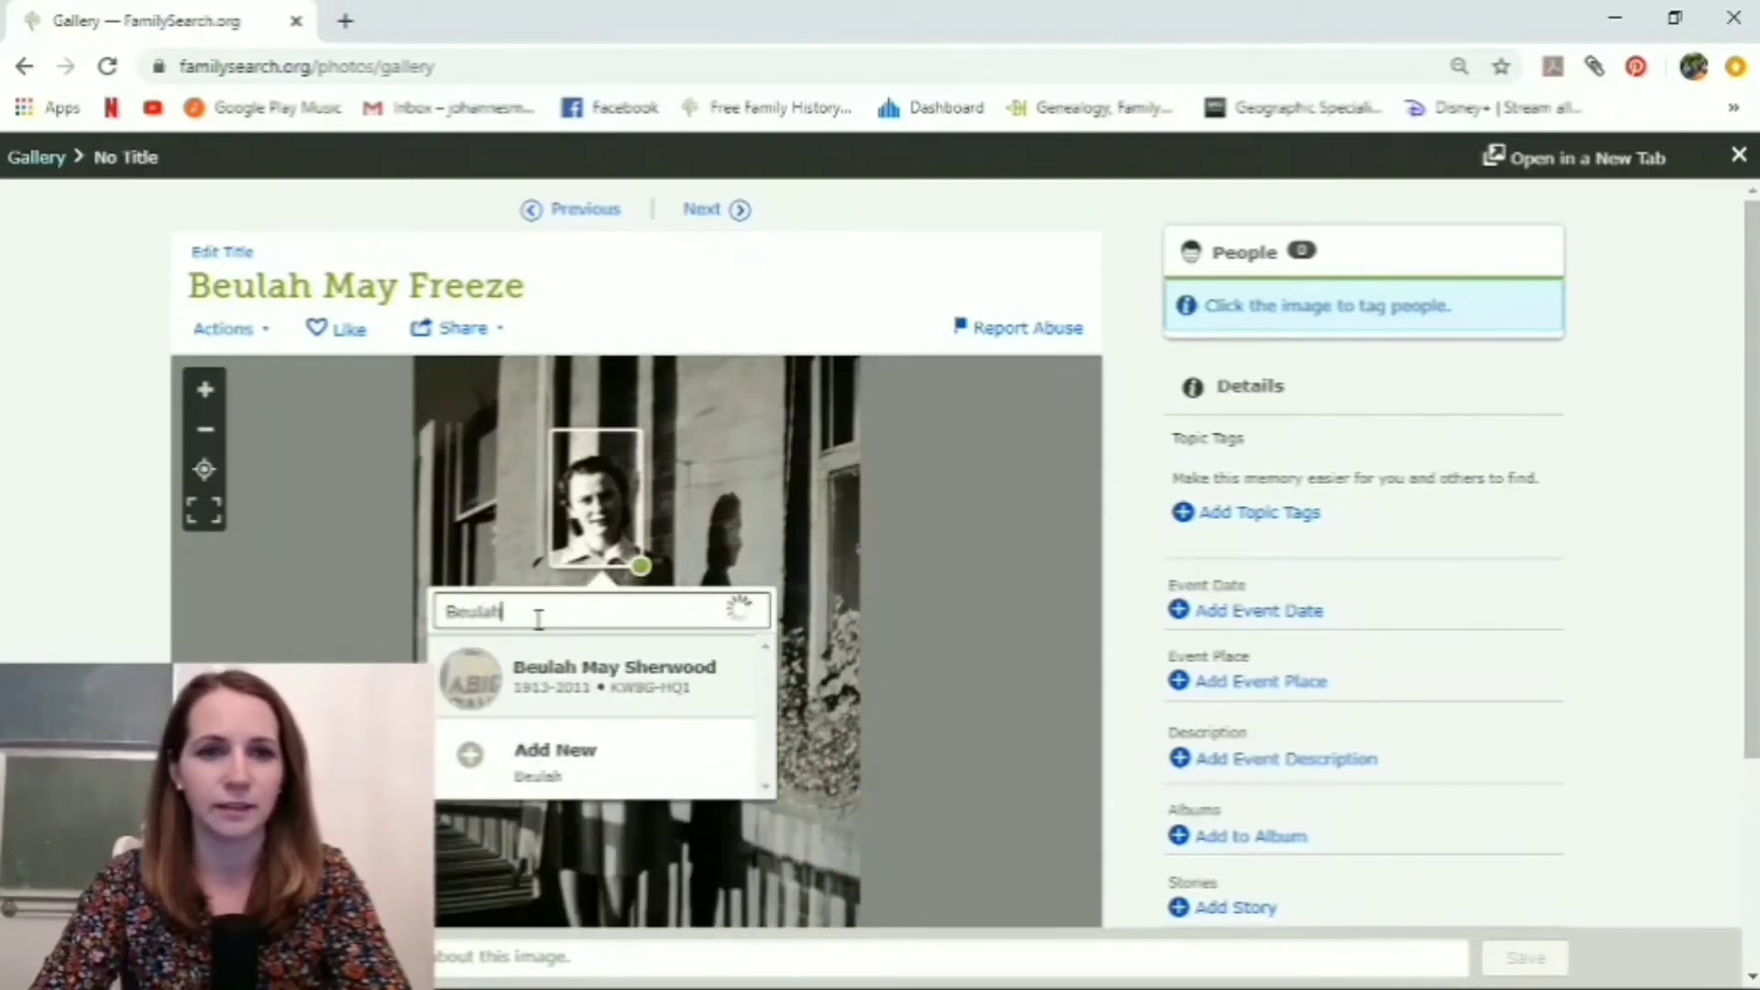
{"action": "left_click", "coordinate": [546, 679]}
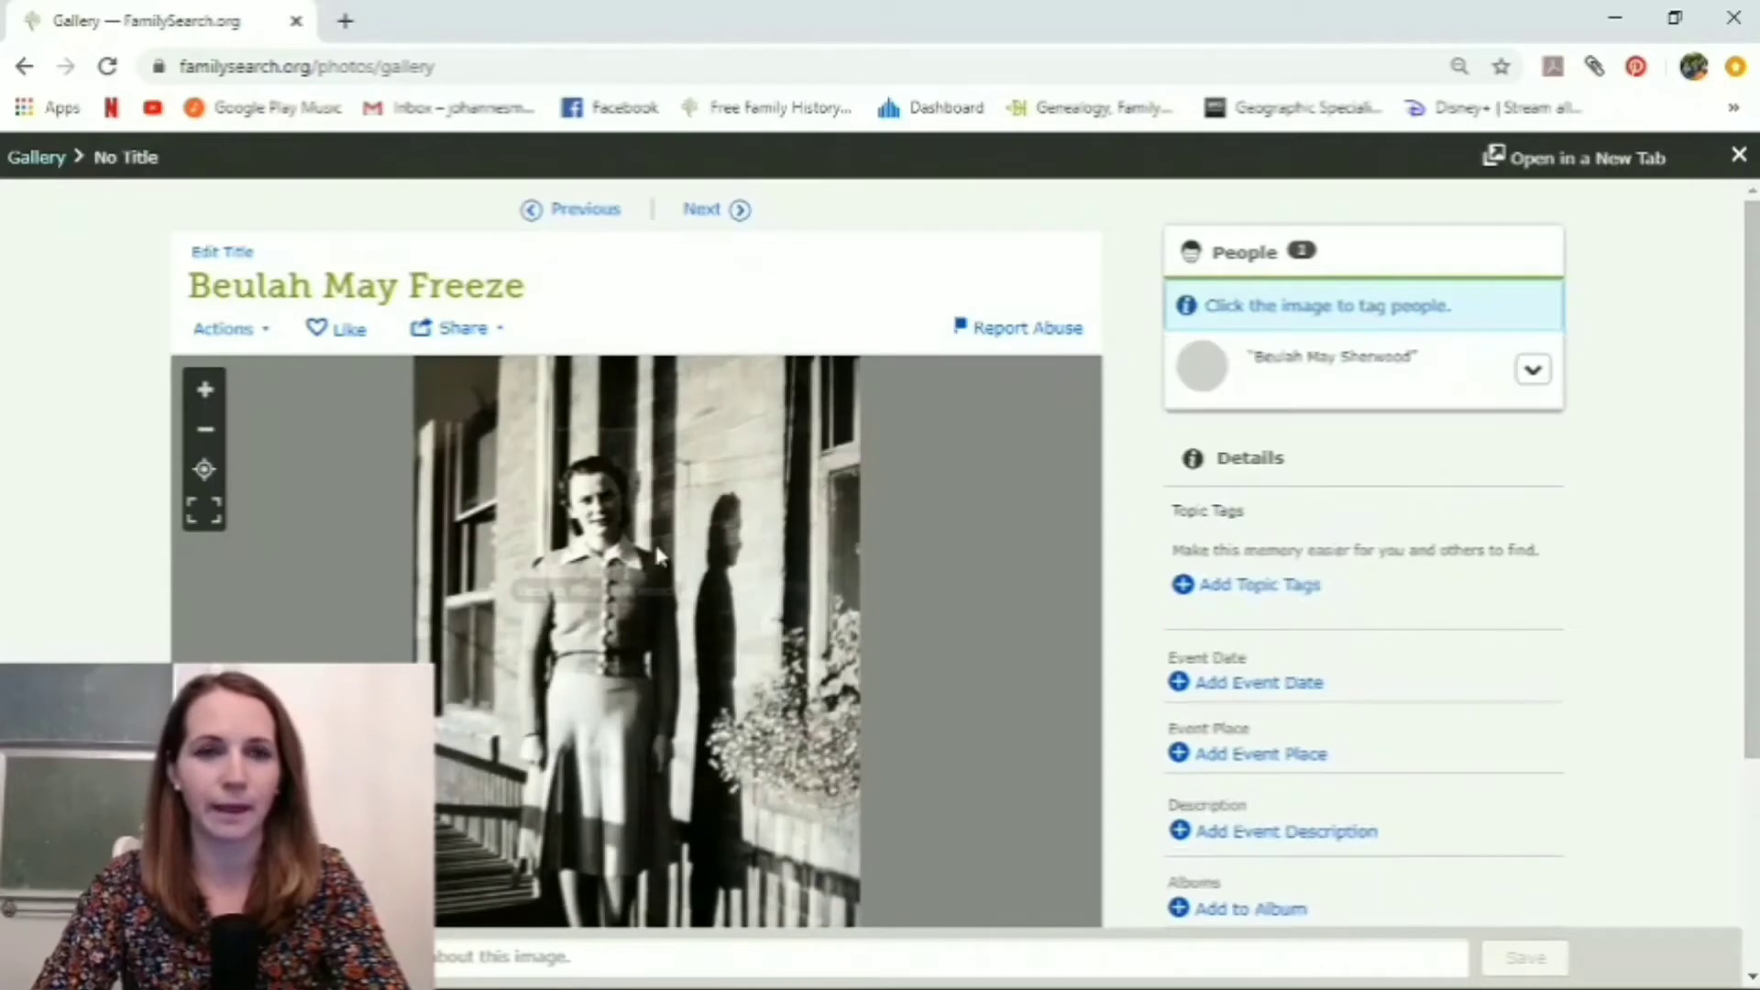
{"action": "left_click", "coordinate": [633, 558]}
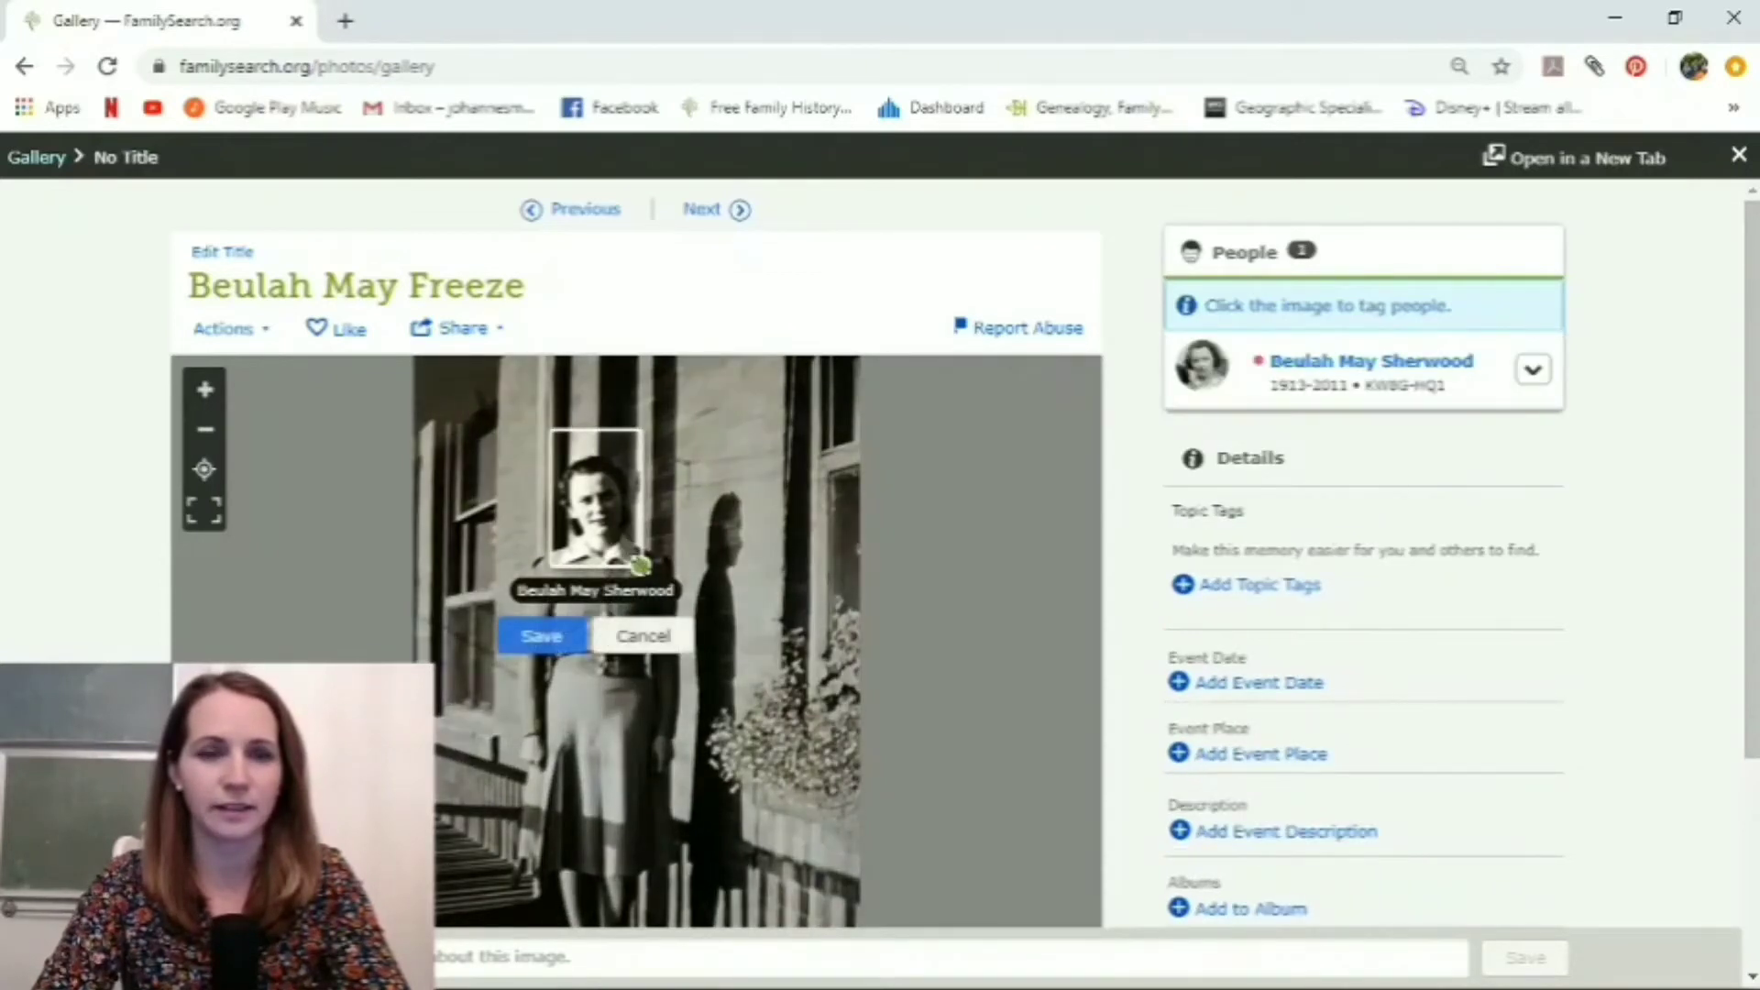
{"action": "mouse_move", "coordinate": [639, 564]}
{"action": "left_mouse_down"}
{"action": "mouse_move", "coordinate": [651, 586]}
{"action": "mouse_move", "coordinate": [627, 551]}
{"action": "left_mouse_up"}
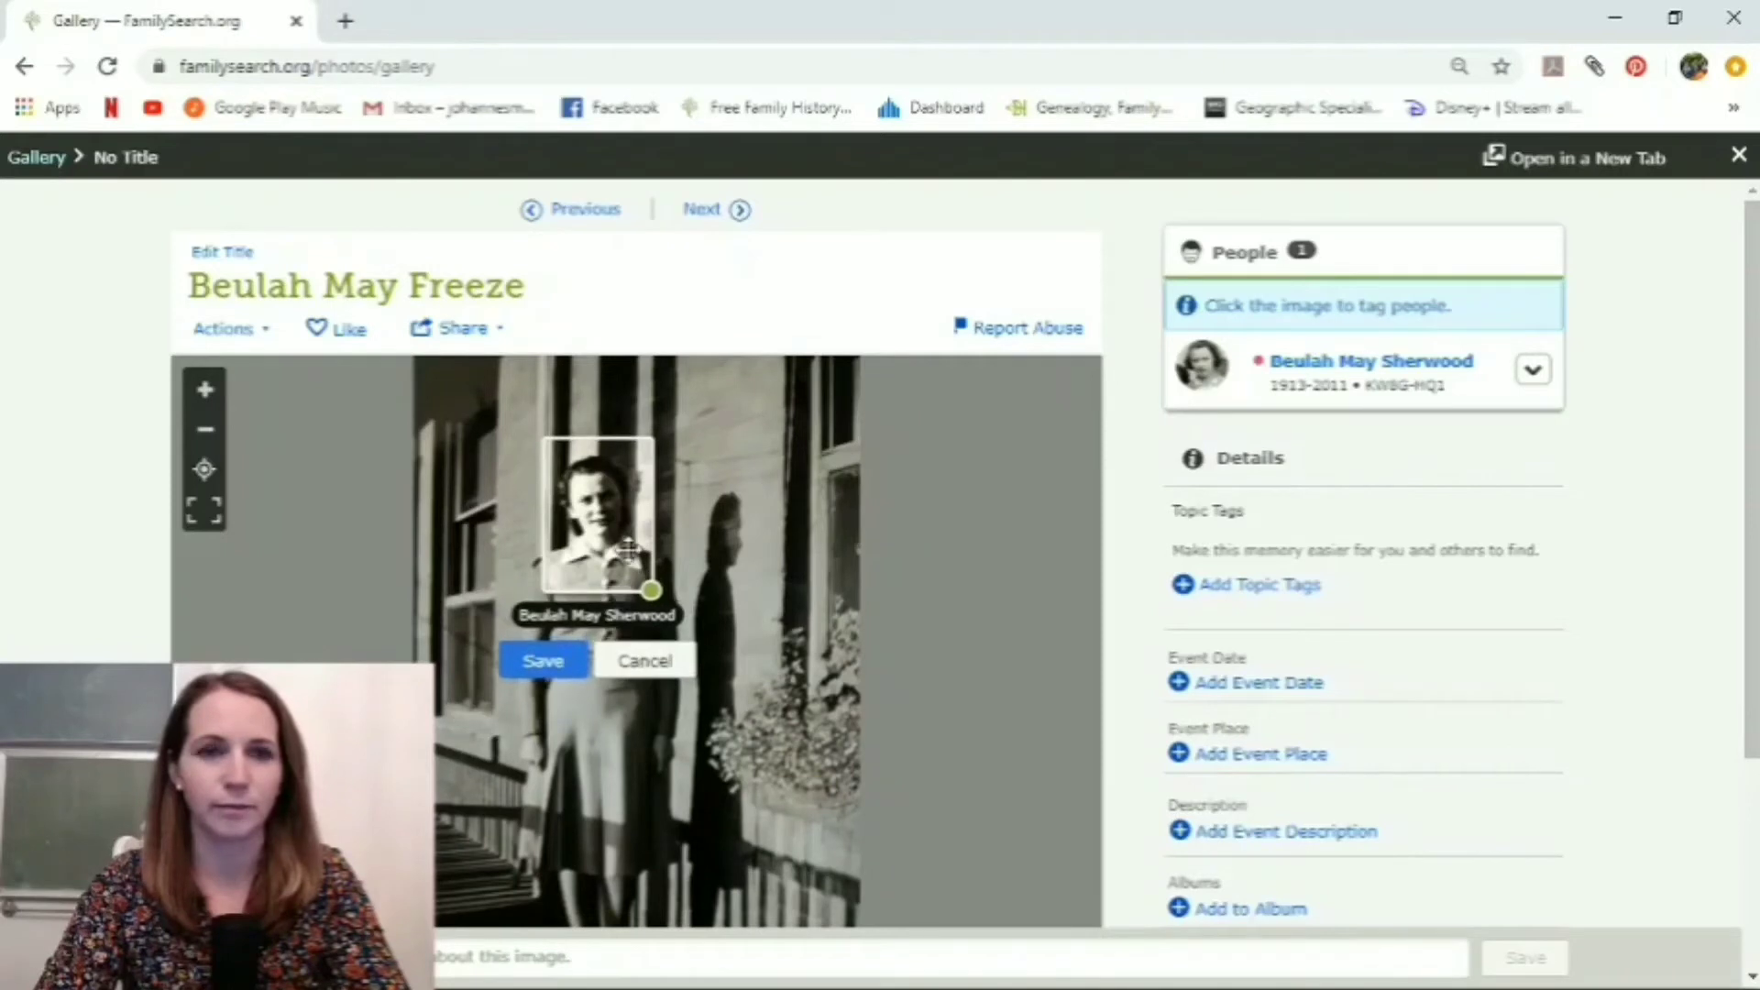
{"action": "left_click", "coordinate": [556, 664]}
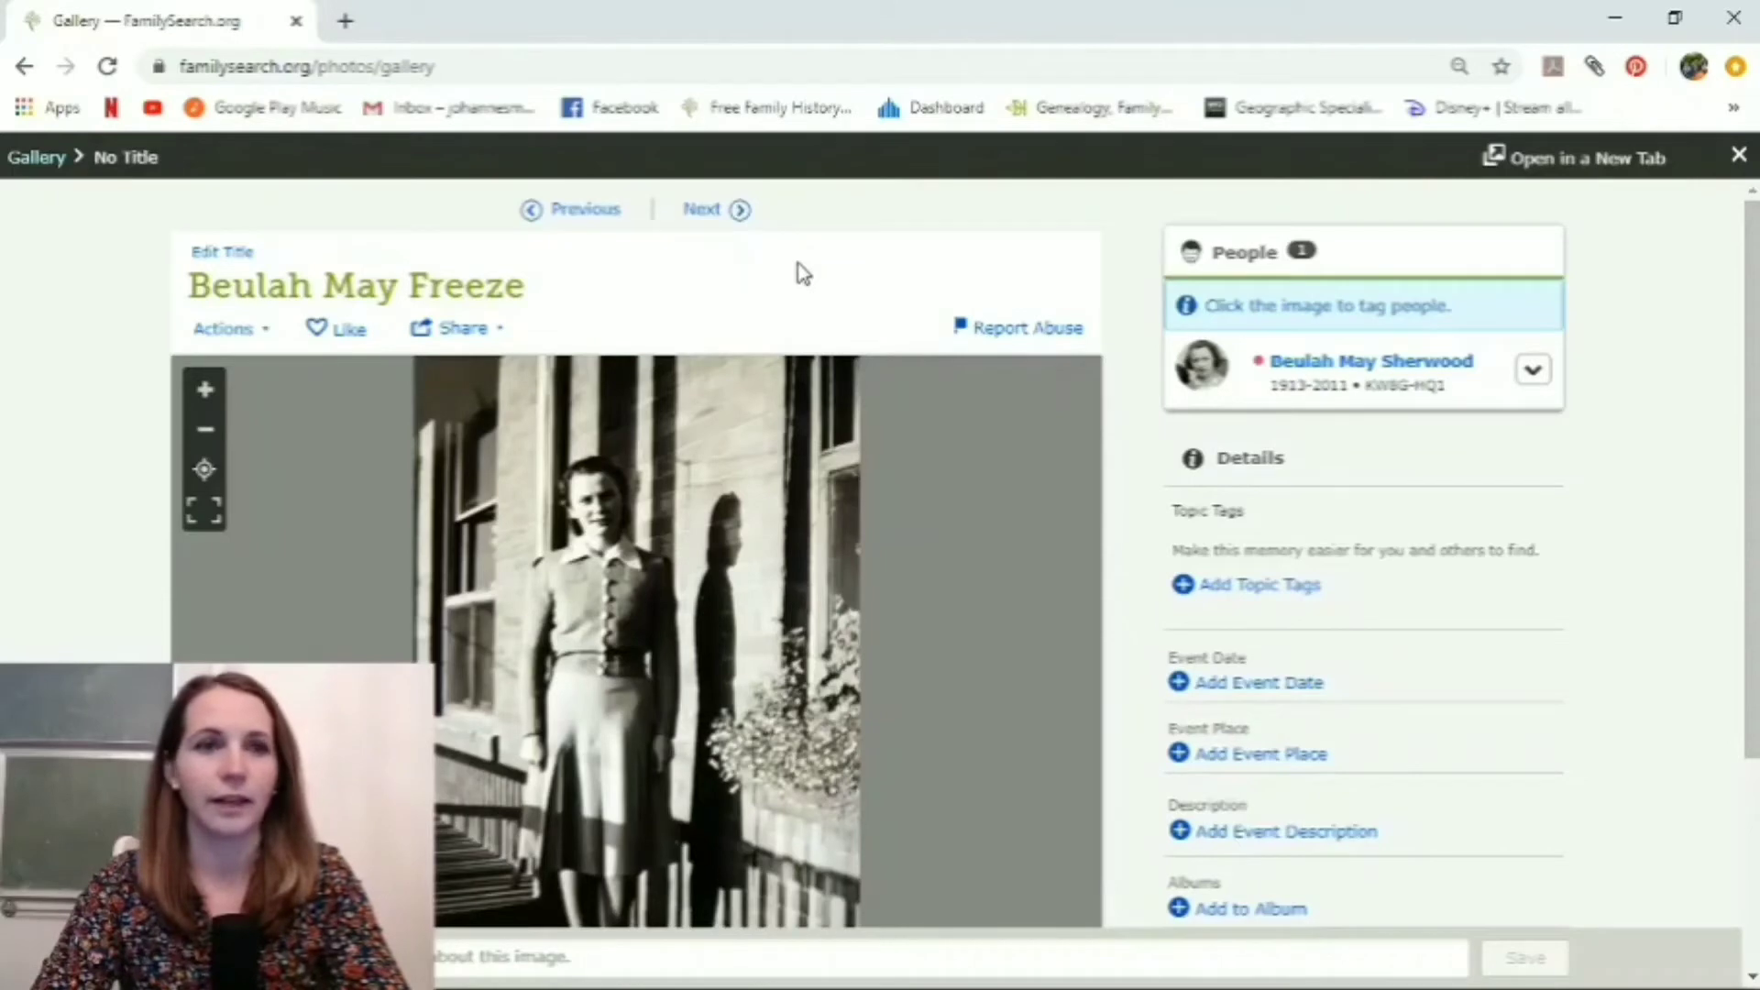
{"action": "left_click", "coordinate": [1739, 161]}
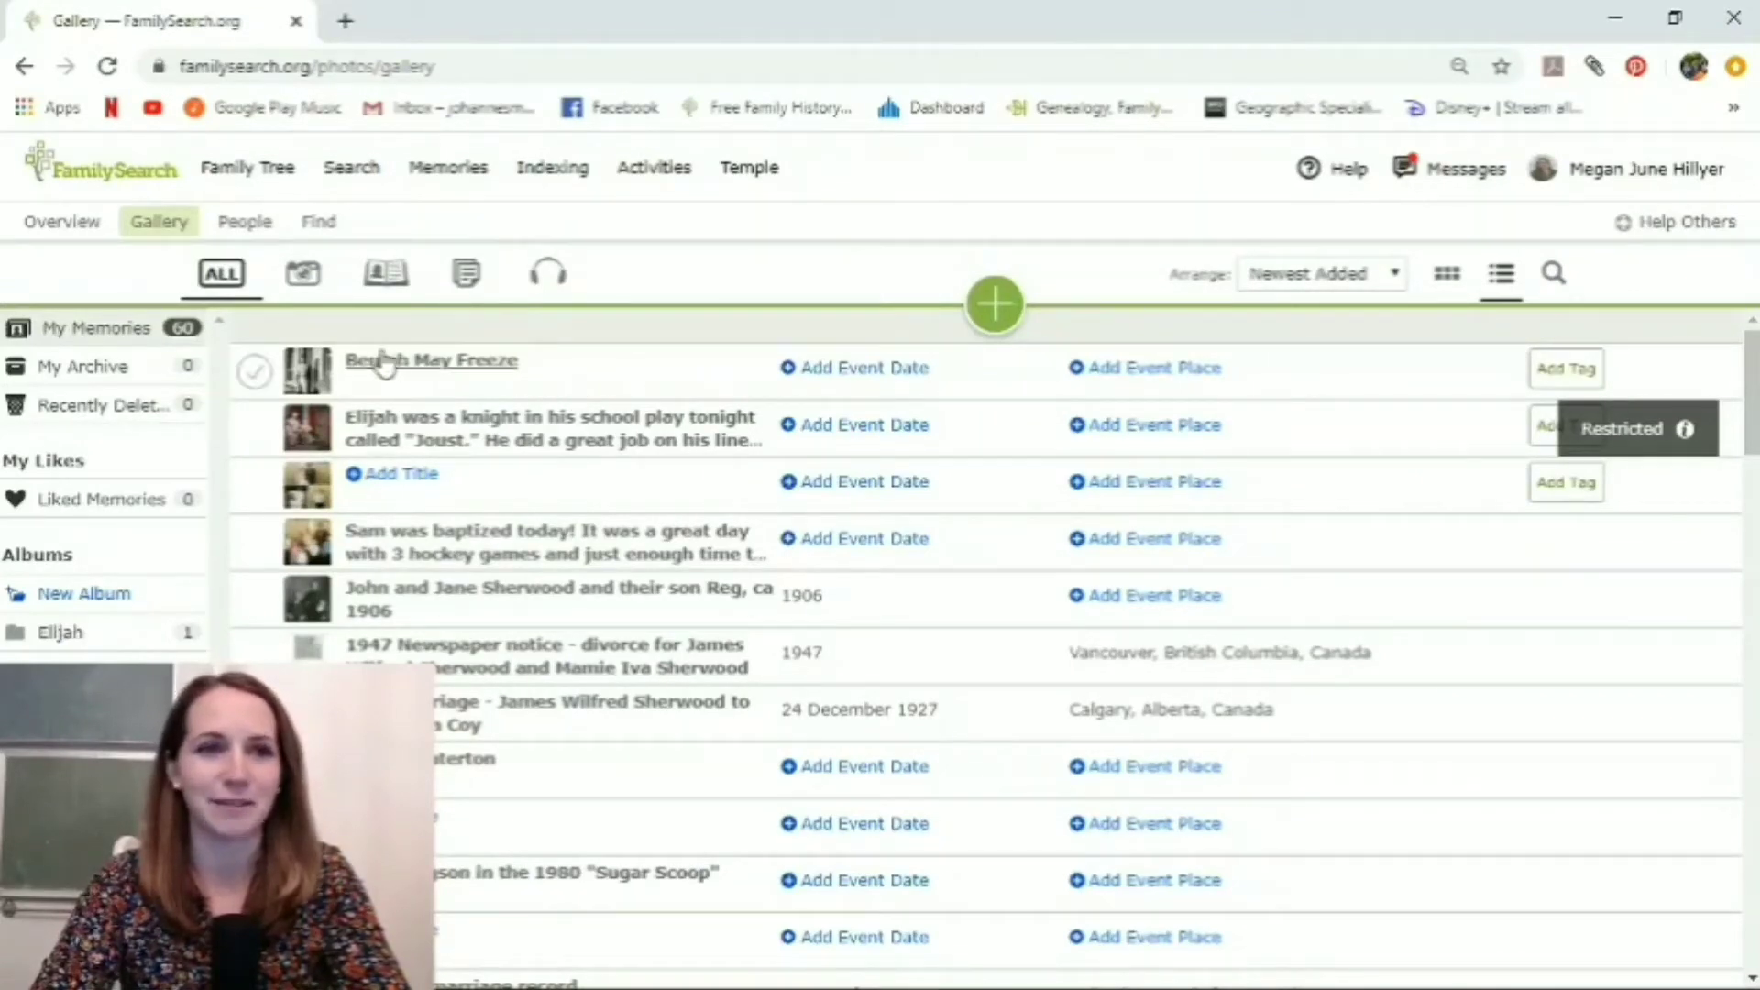
Step: From the family tree, open a relative's Memories and view the three-generation 'Nellies' photo
{"action": "left_click", "coordinate": [245, 181]}
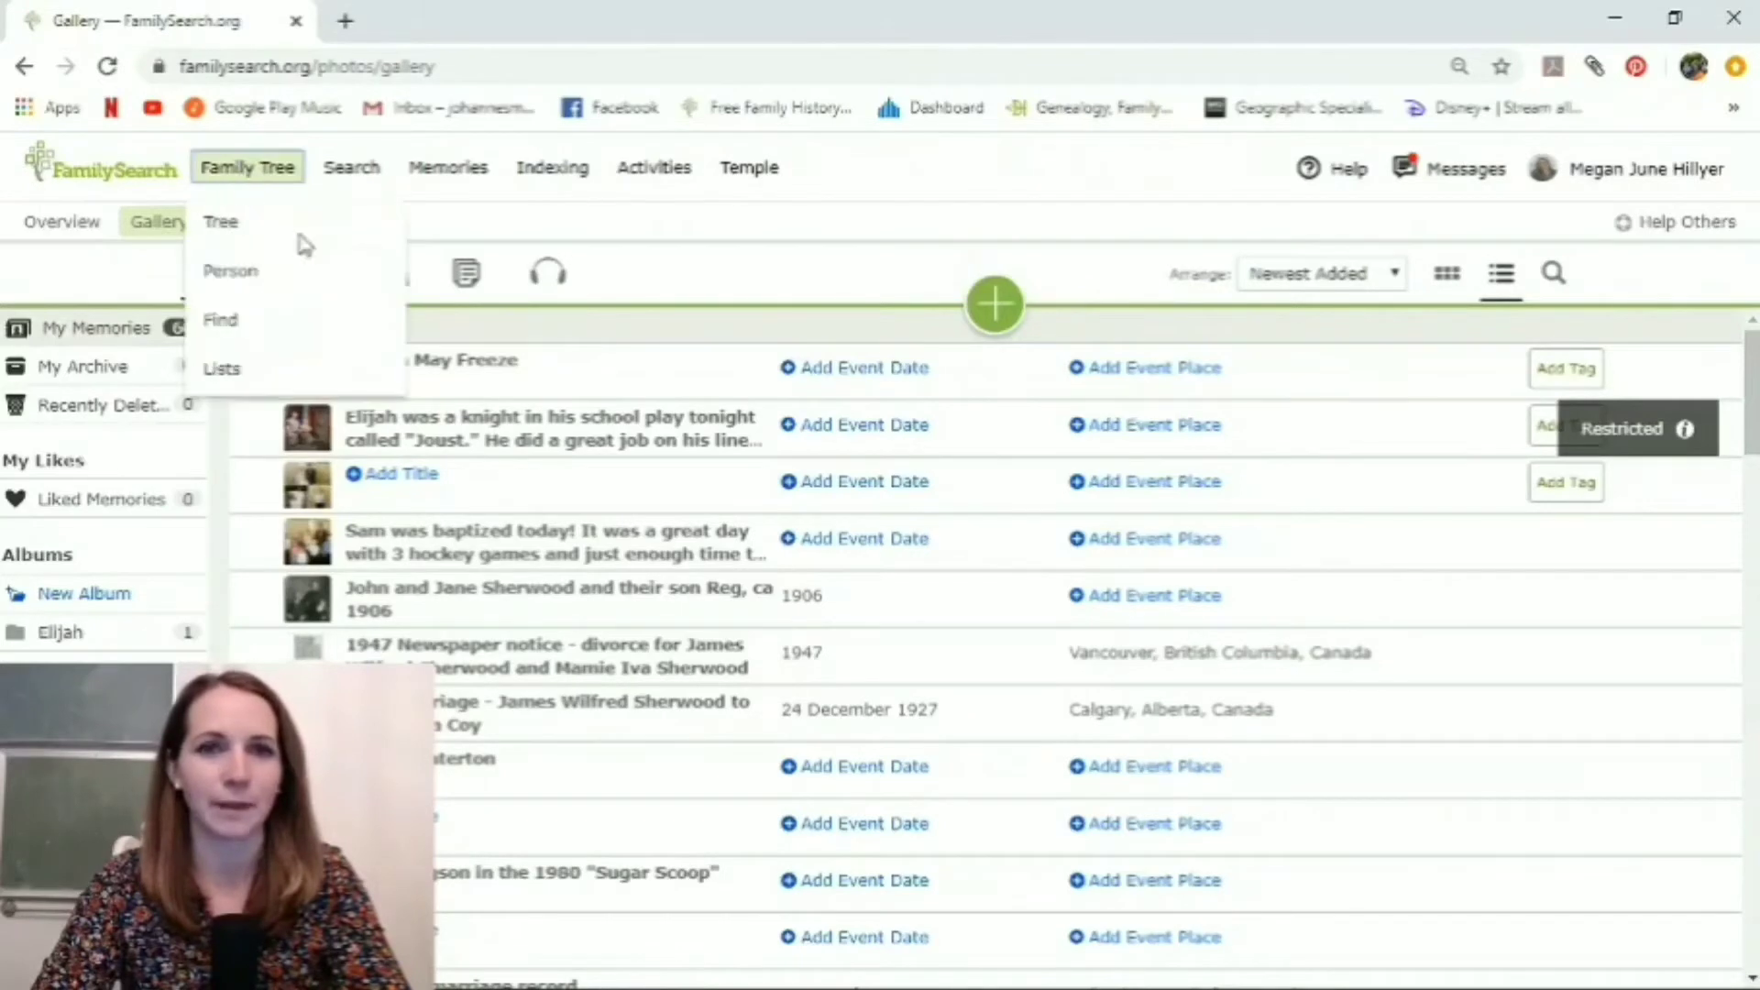
{"action": "left_click", "coordinate": [240, 229]}
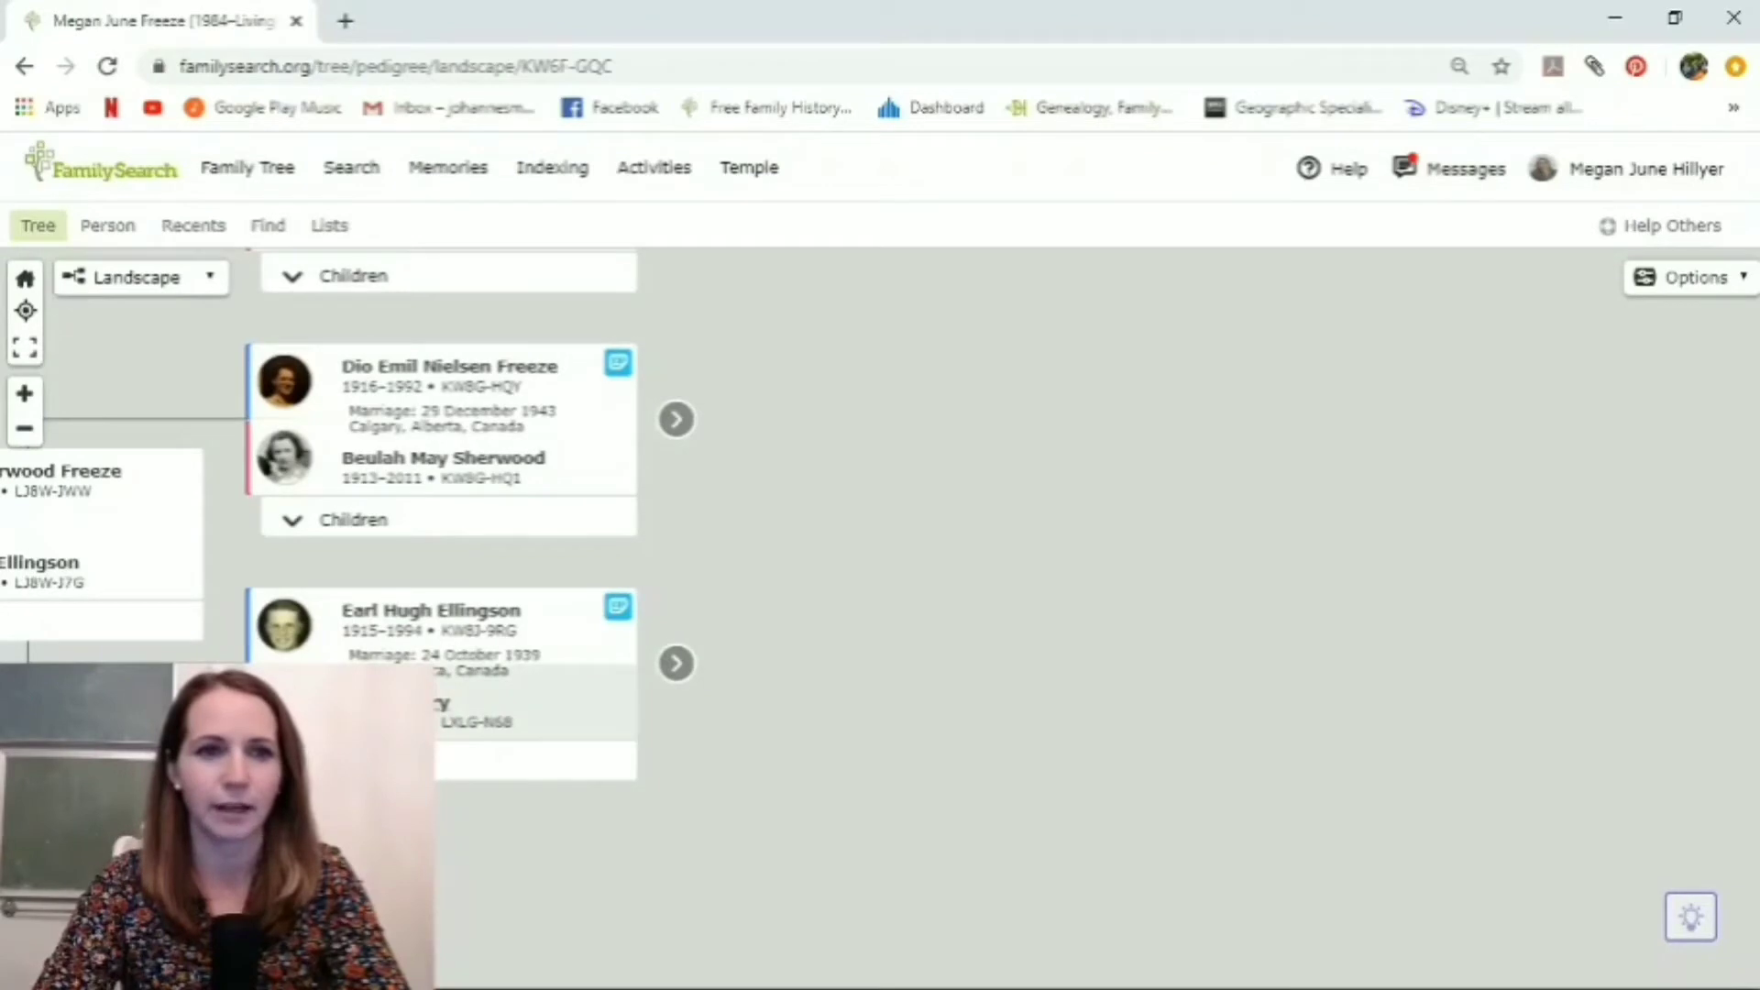
{"action": "left_click", "coordinate": [476, 707]}
{"action": "left_click", "coordinate": [787, 648]}
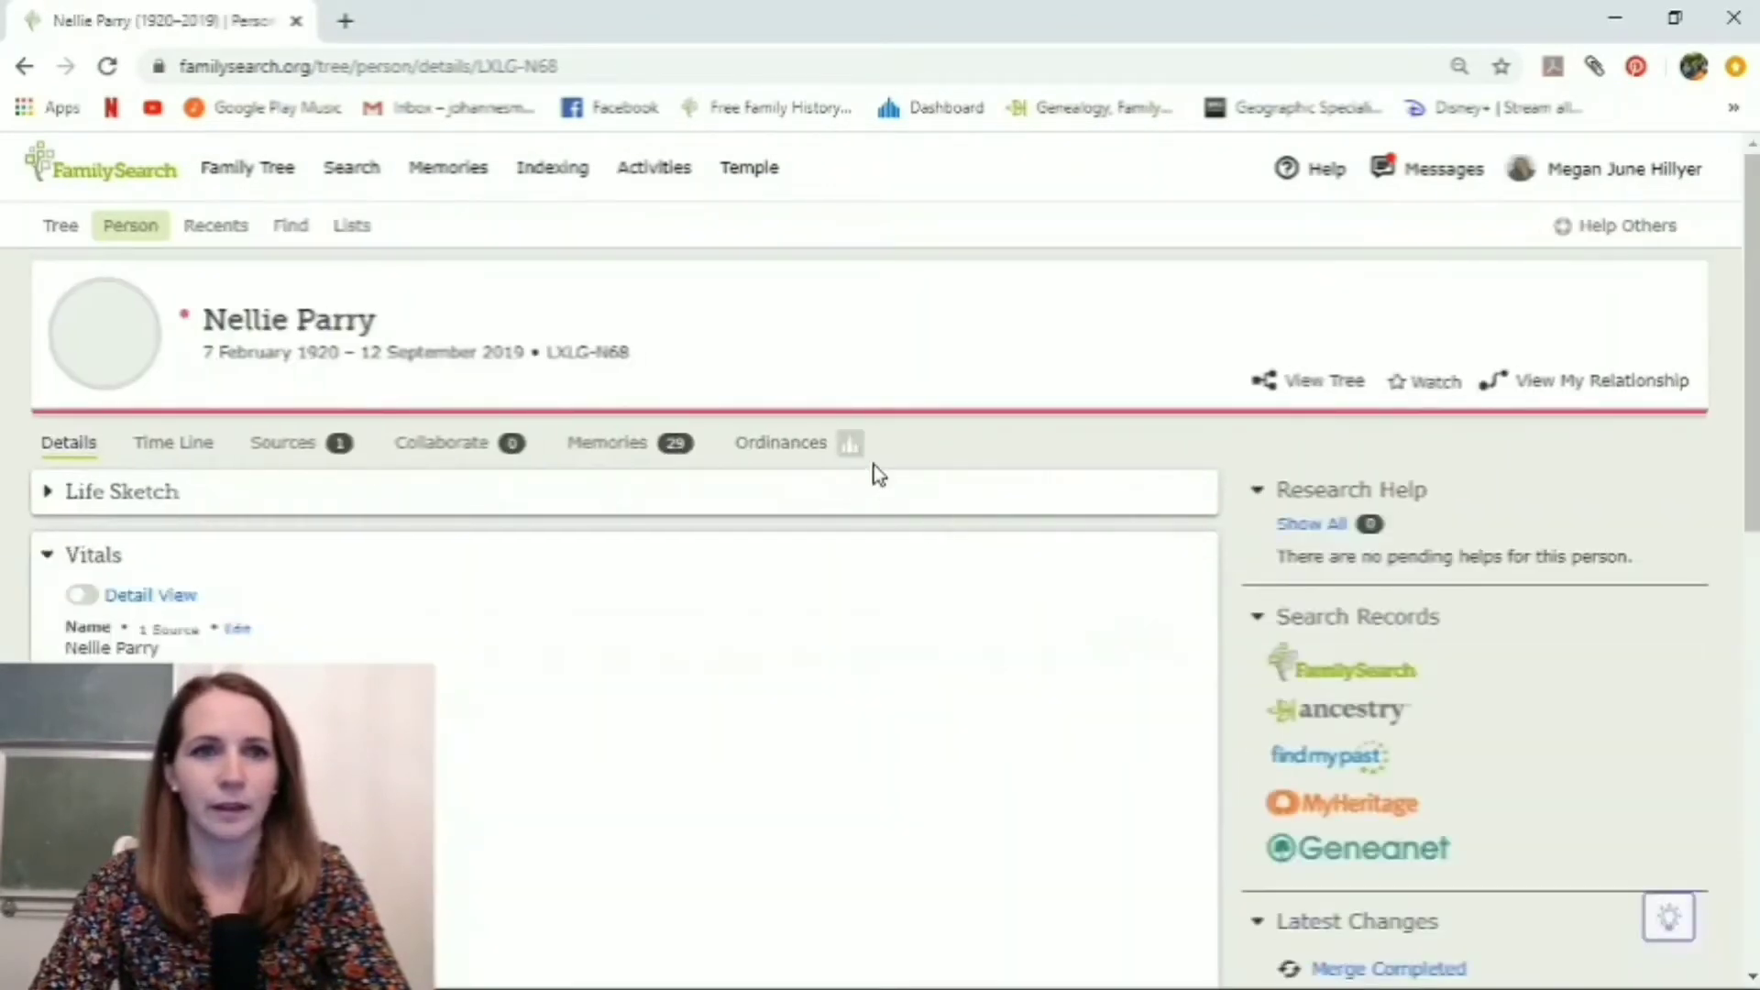
{"action": "left_click", "coordinate": [617, 444]}
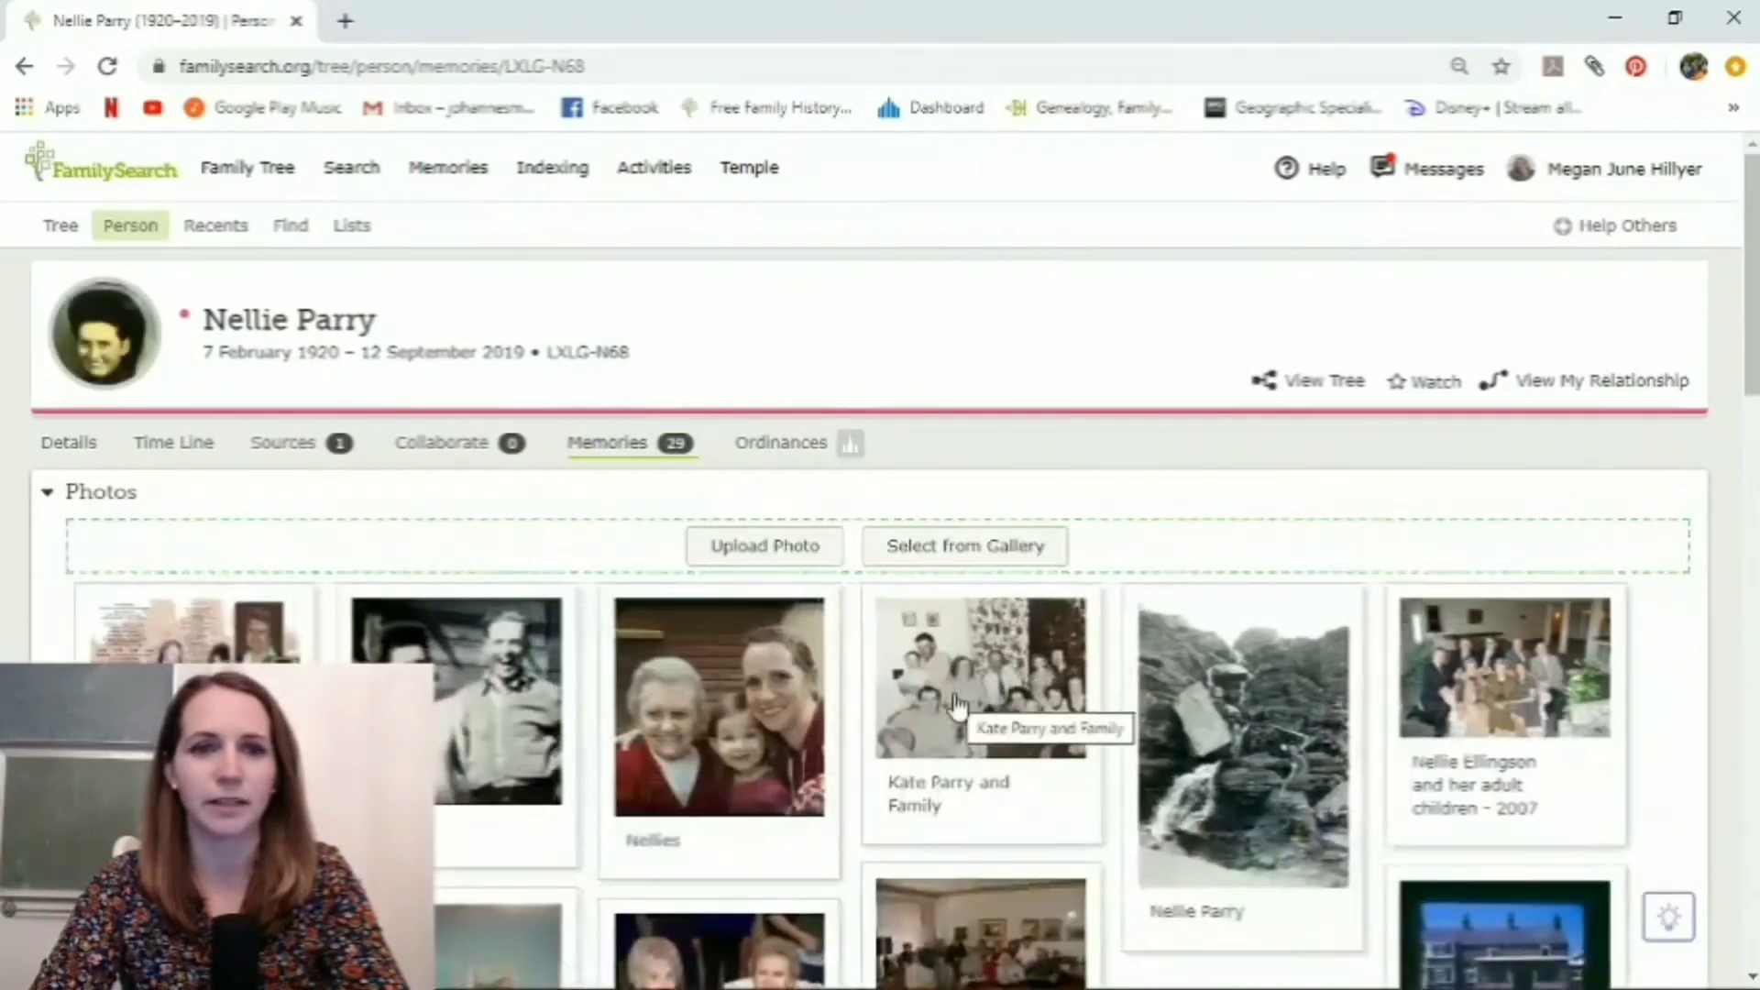
{"action": "scroll", "coordinate": [956, 706], "scroll_direction": "down", "scroll_amount": 3}
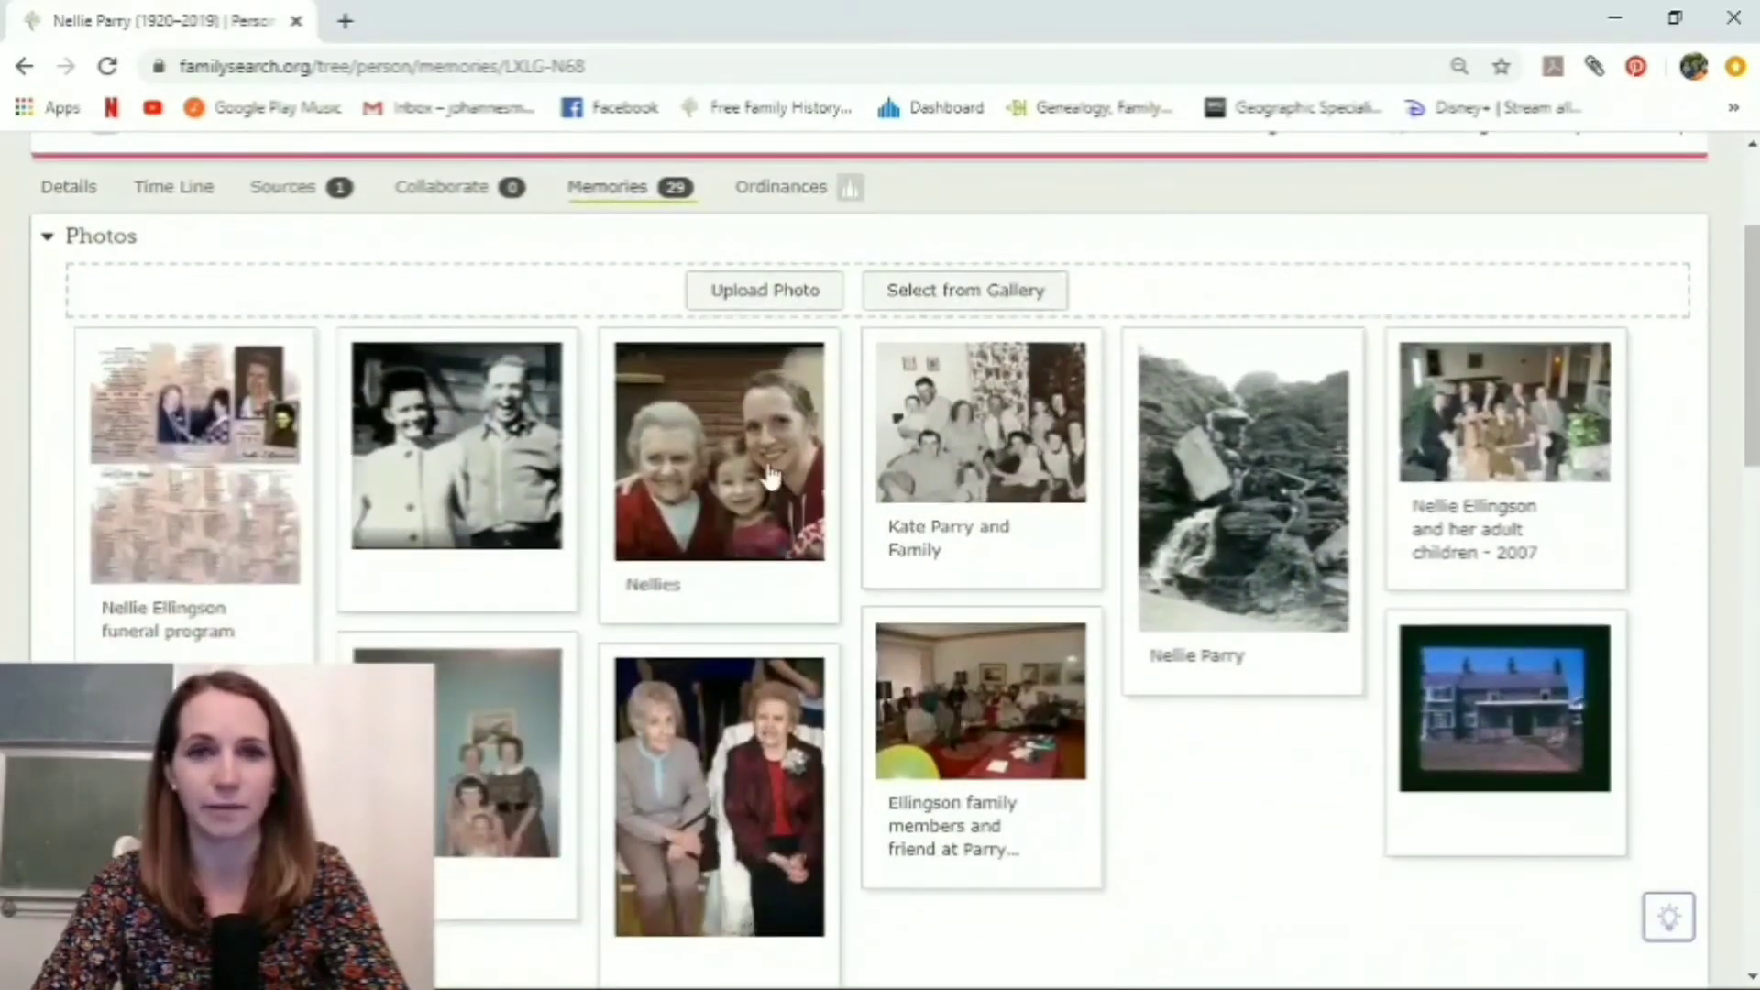
{"action": "left_click", "coordinate": [768, 474]}
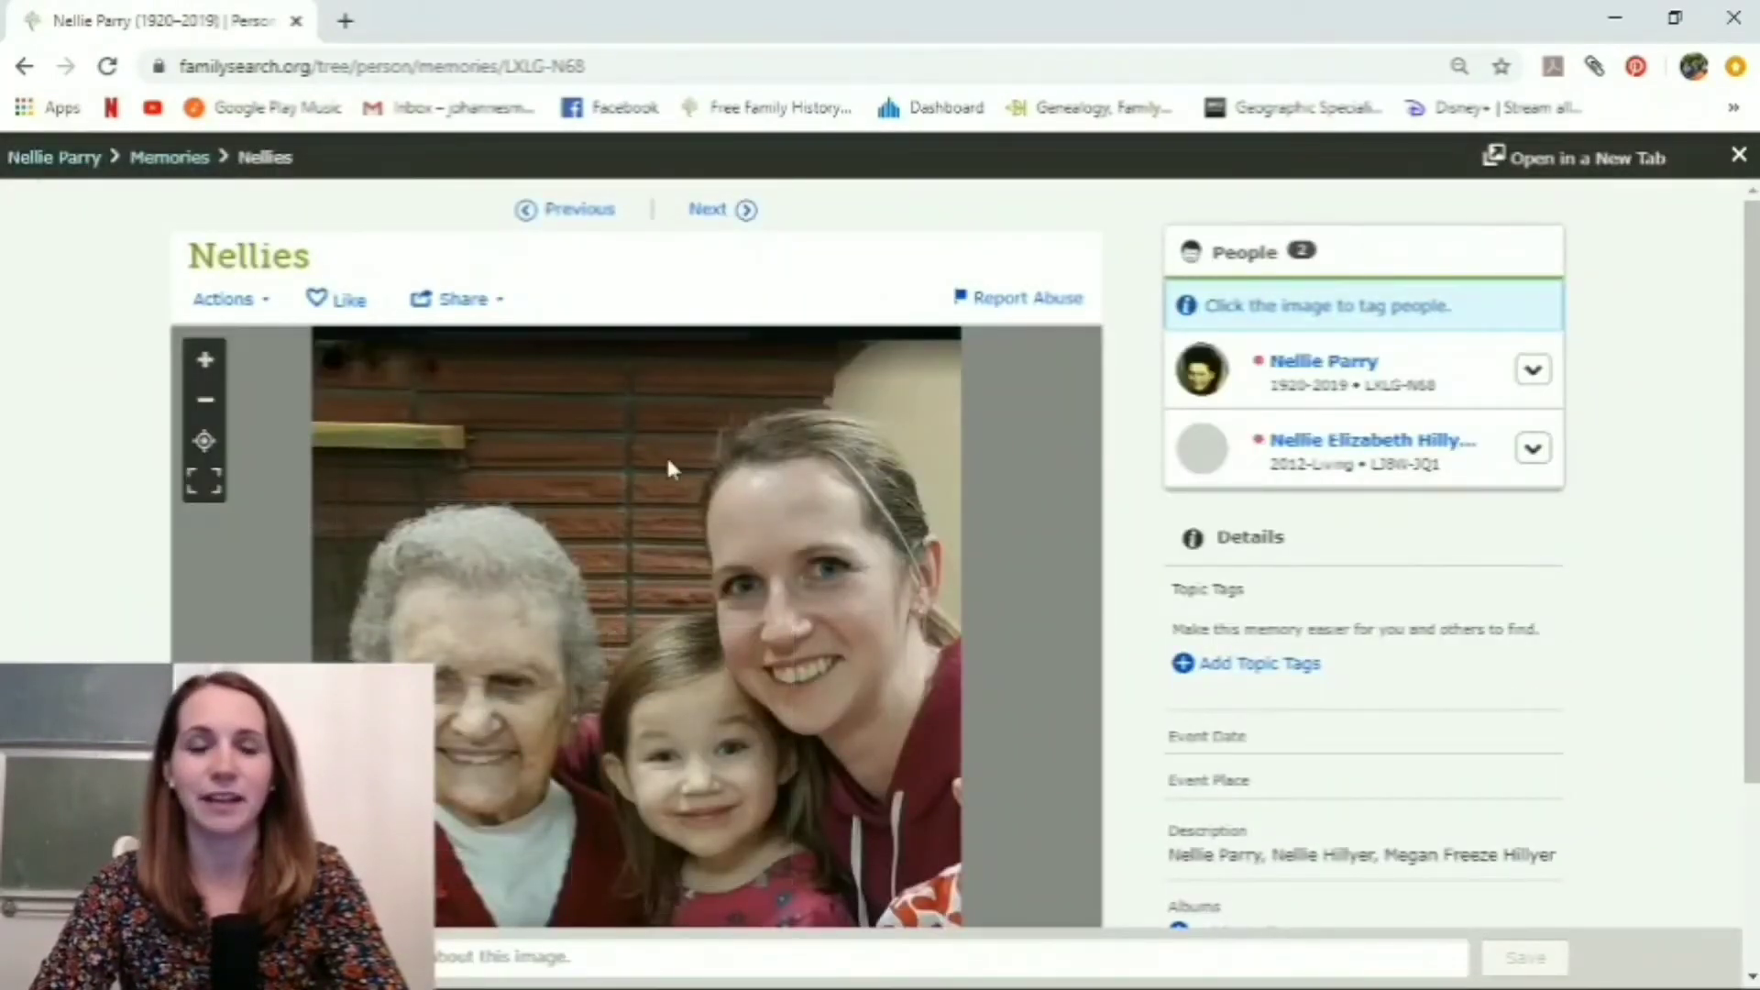
Step: Look over the 'Nellies' photo's tags, then close it back to the 29-memory grid
{"action": "scroll", "coordinate": [666, 454], "scroll_direction": "down", "scroll_amount": 1}
{"action": "mouse_move", "coordinate": [531, 530]}
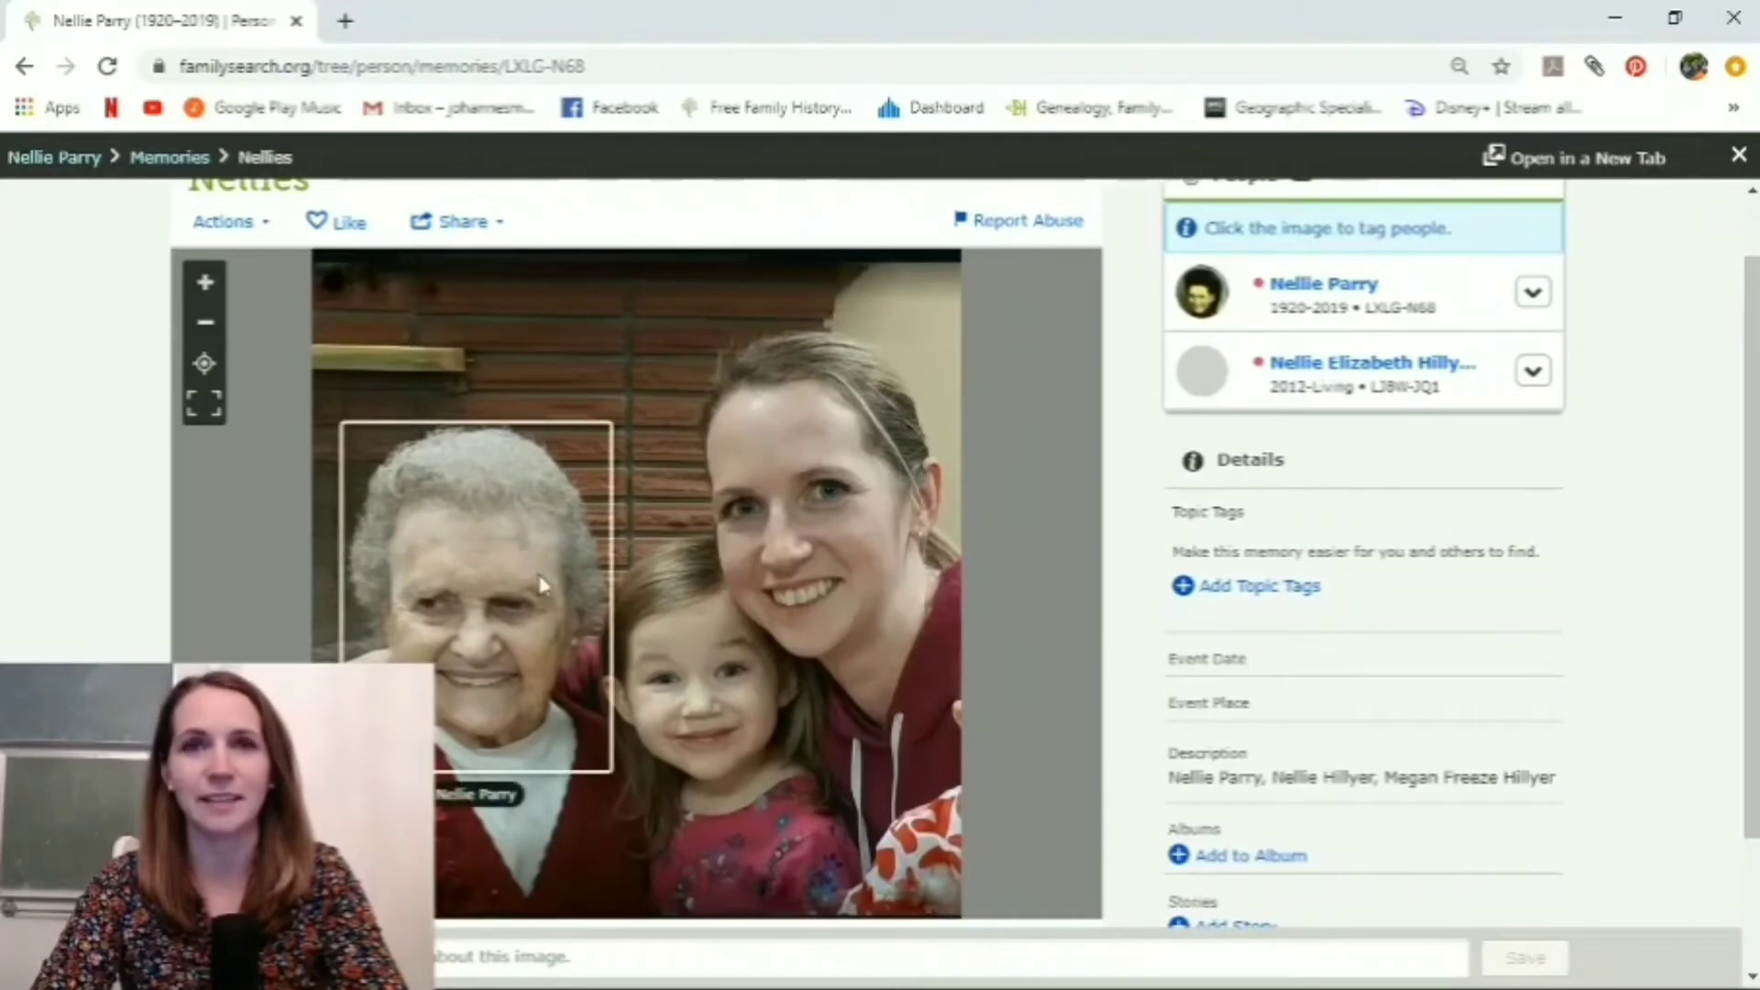
{"action": "mouse_move", "coordinate": [692, 602]}
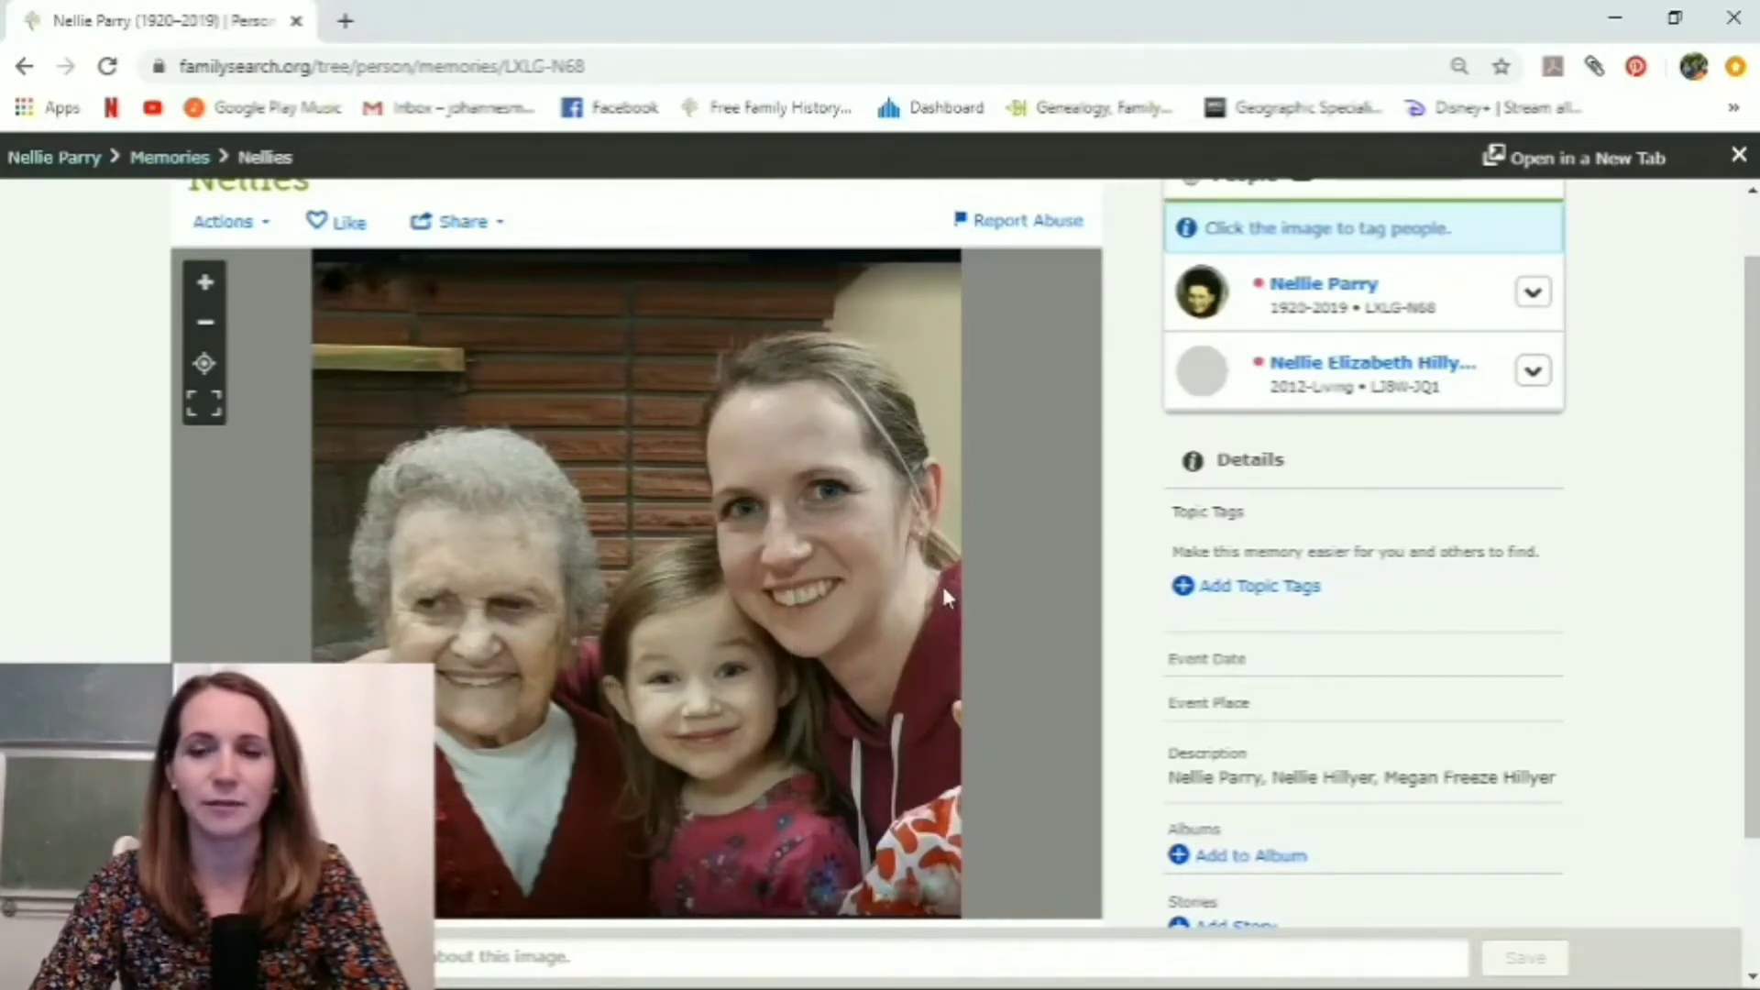
{"action": "scroll", "coordinate": [940, 581], "scroll_direction": "up", "scroll_amount": 1}
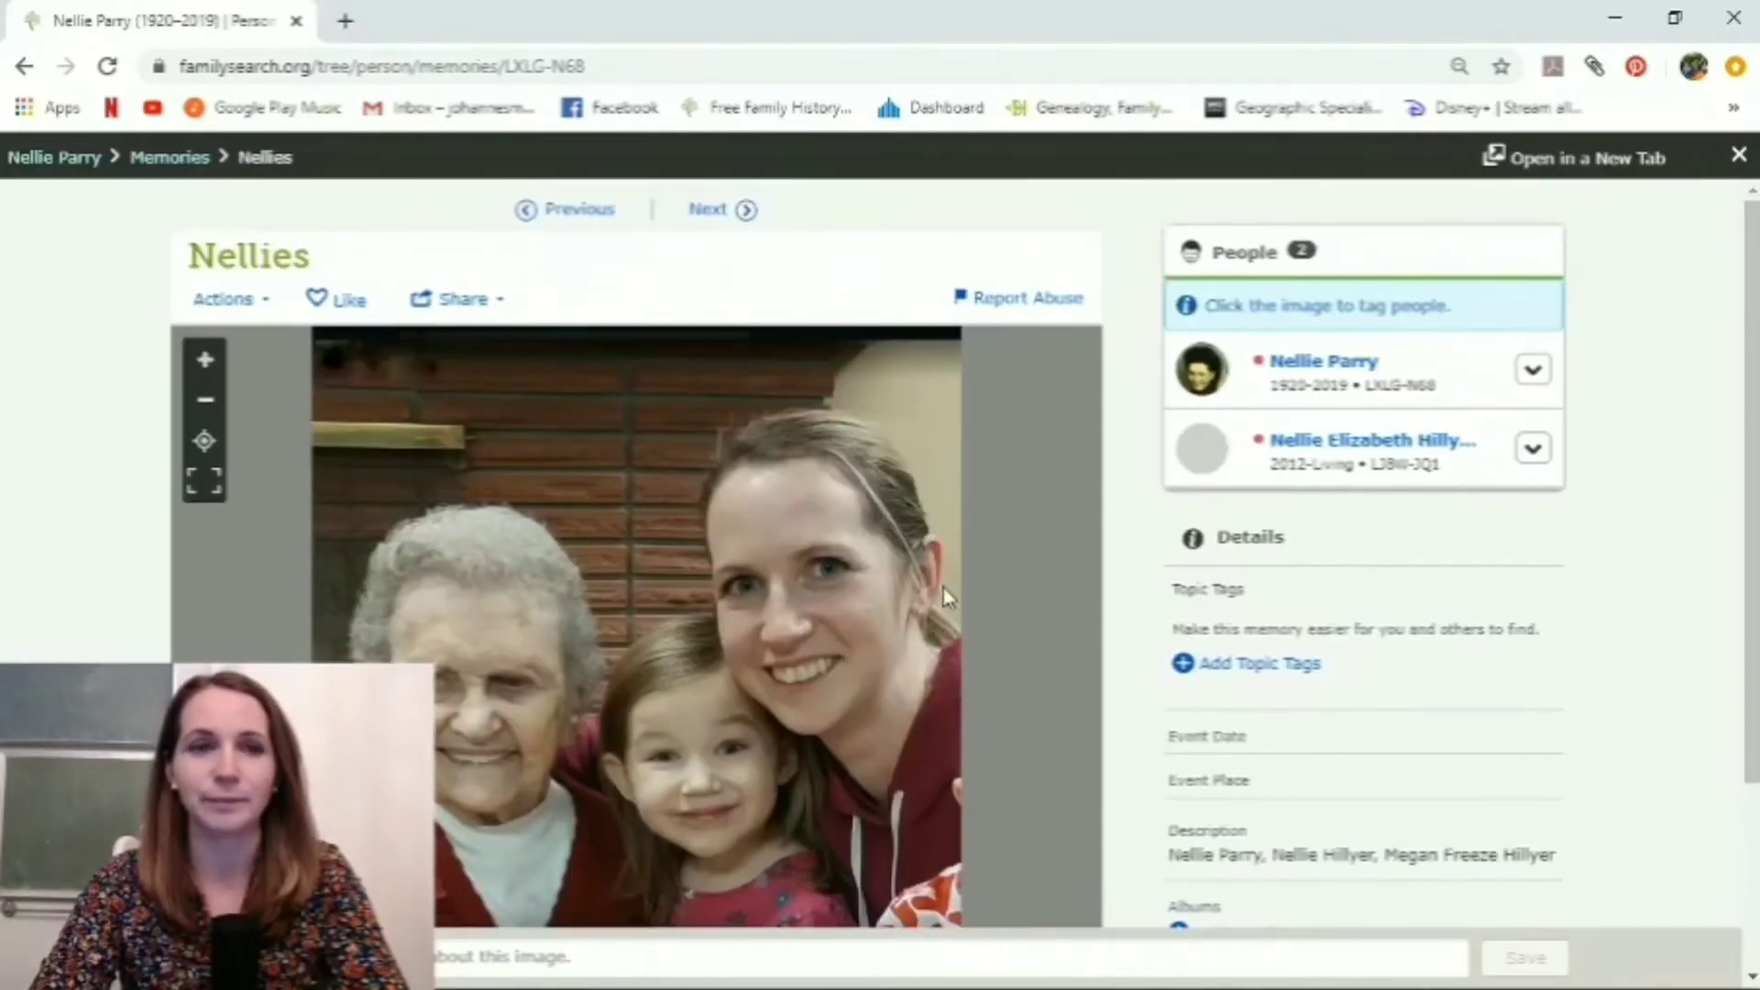
{"action": "left_click", "coordinate": [1739, 158]}
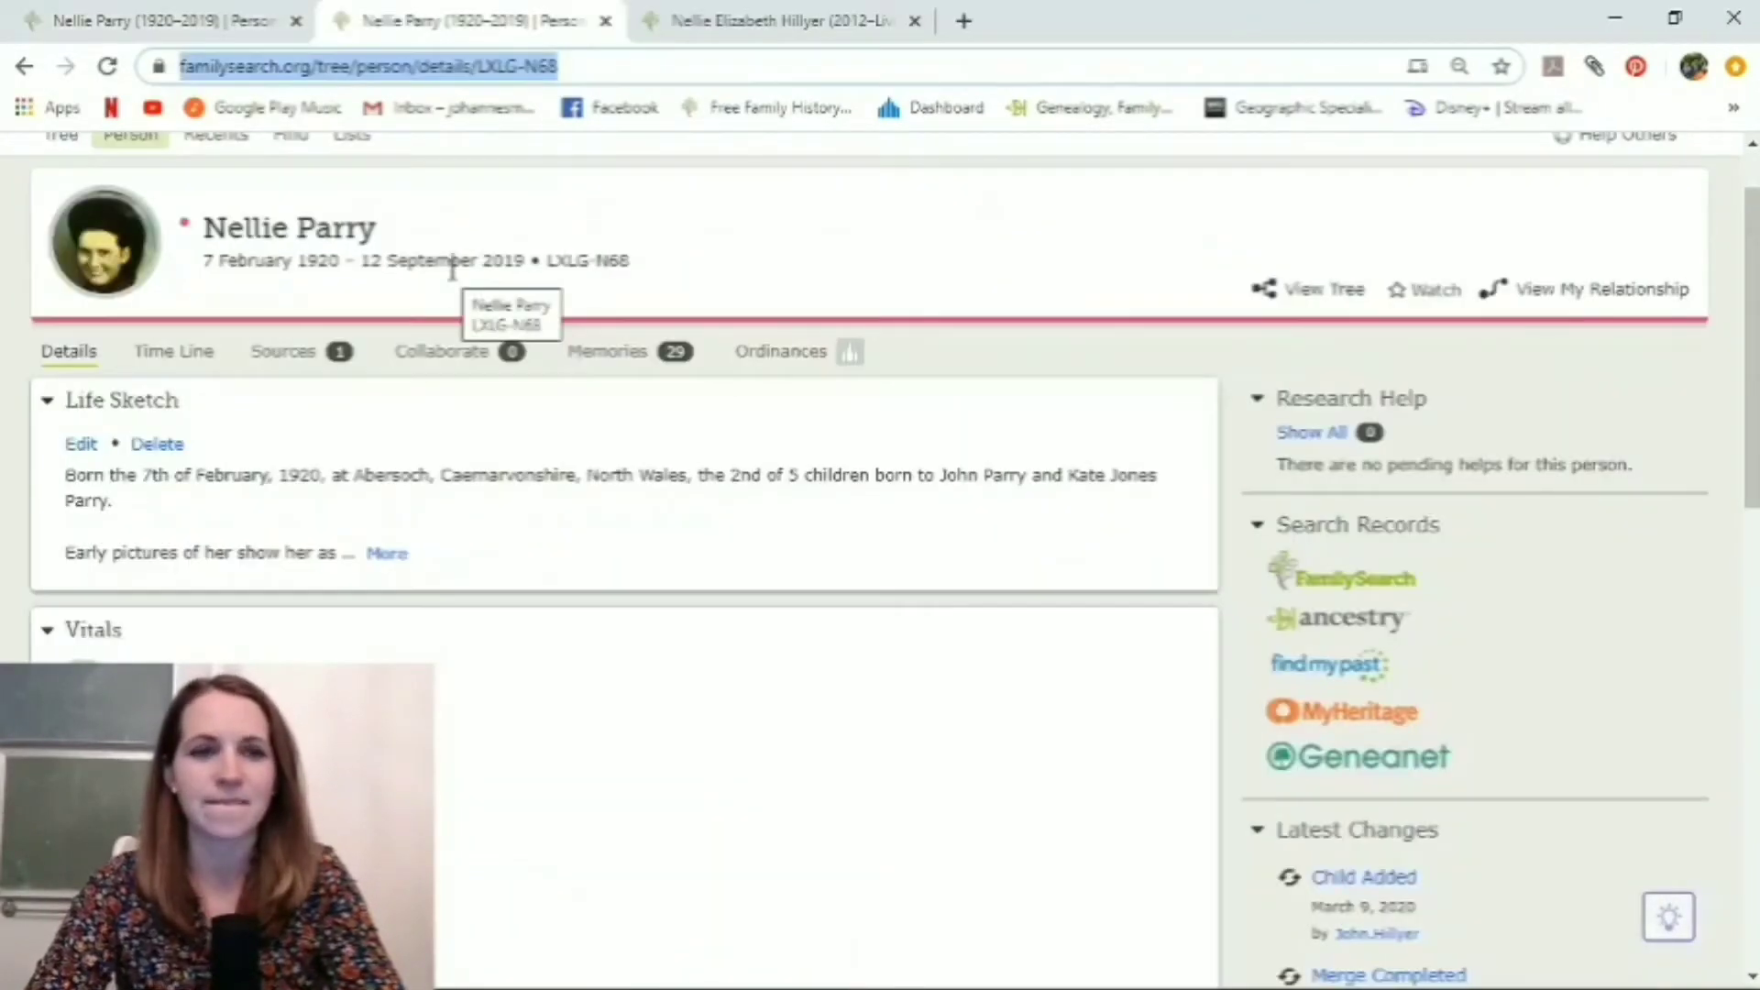
Step: Reopen the 'Nellies' photo from the grandmother's Memories and scroll through its tagged people
{"action": "left_click", "coordinate": [631, 358]}
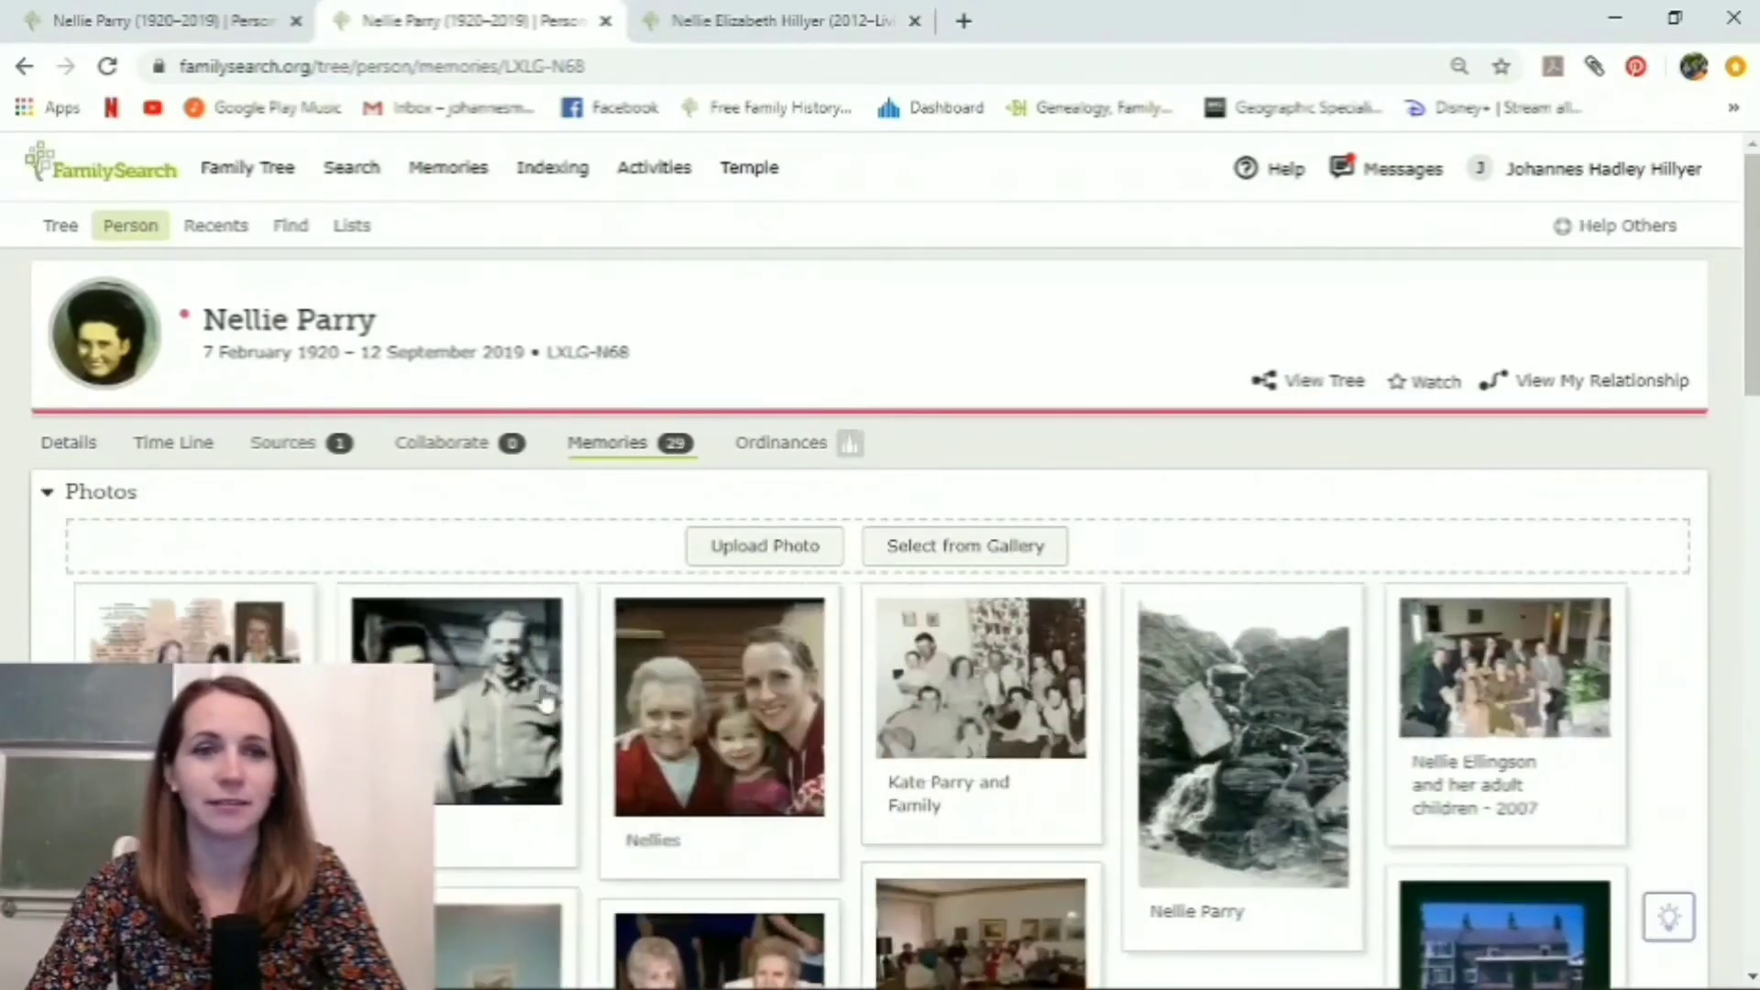
{"action": "left_click", "coordinate": [720, 698]}
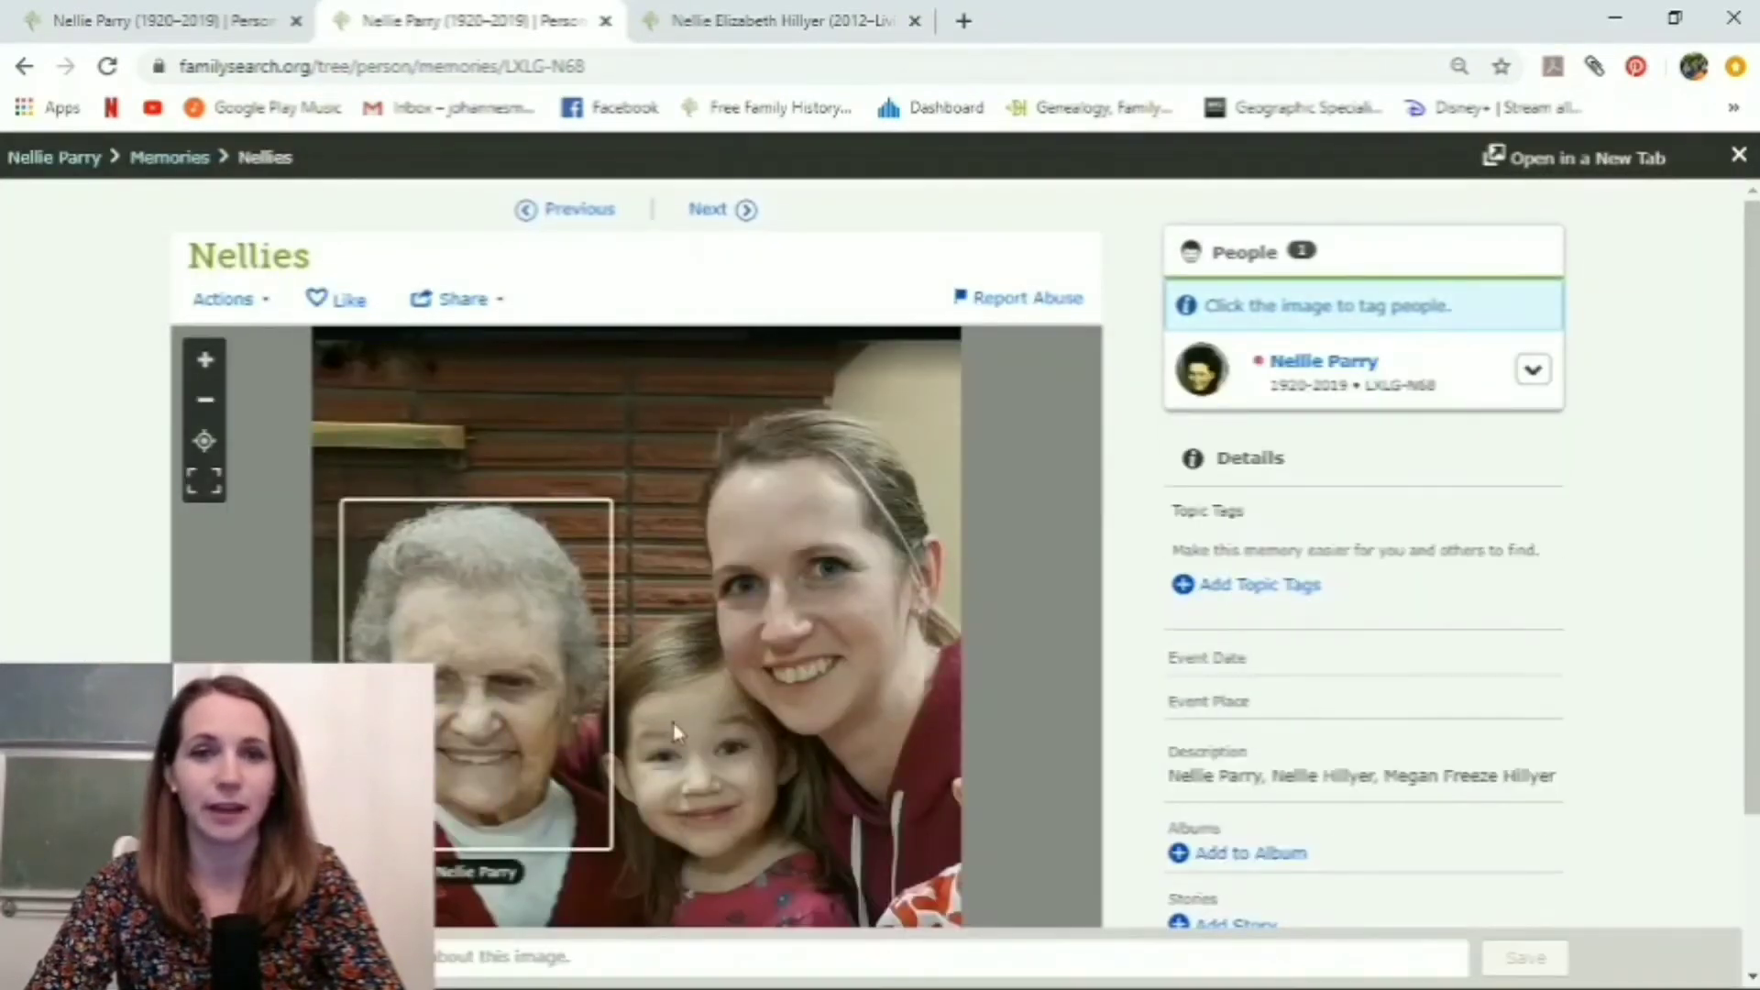
{"action": "scroll", "coordinate": [800, 666], "scroll_direction": "down", "scroll_amount": 2}
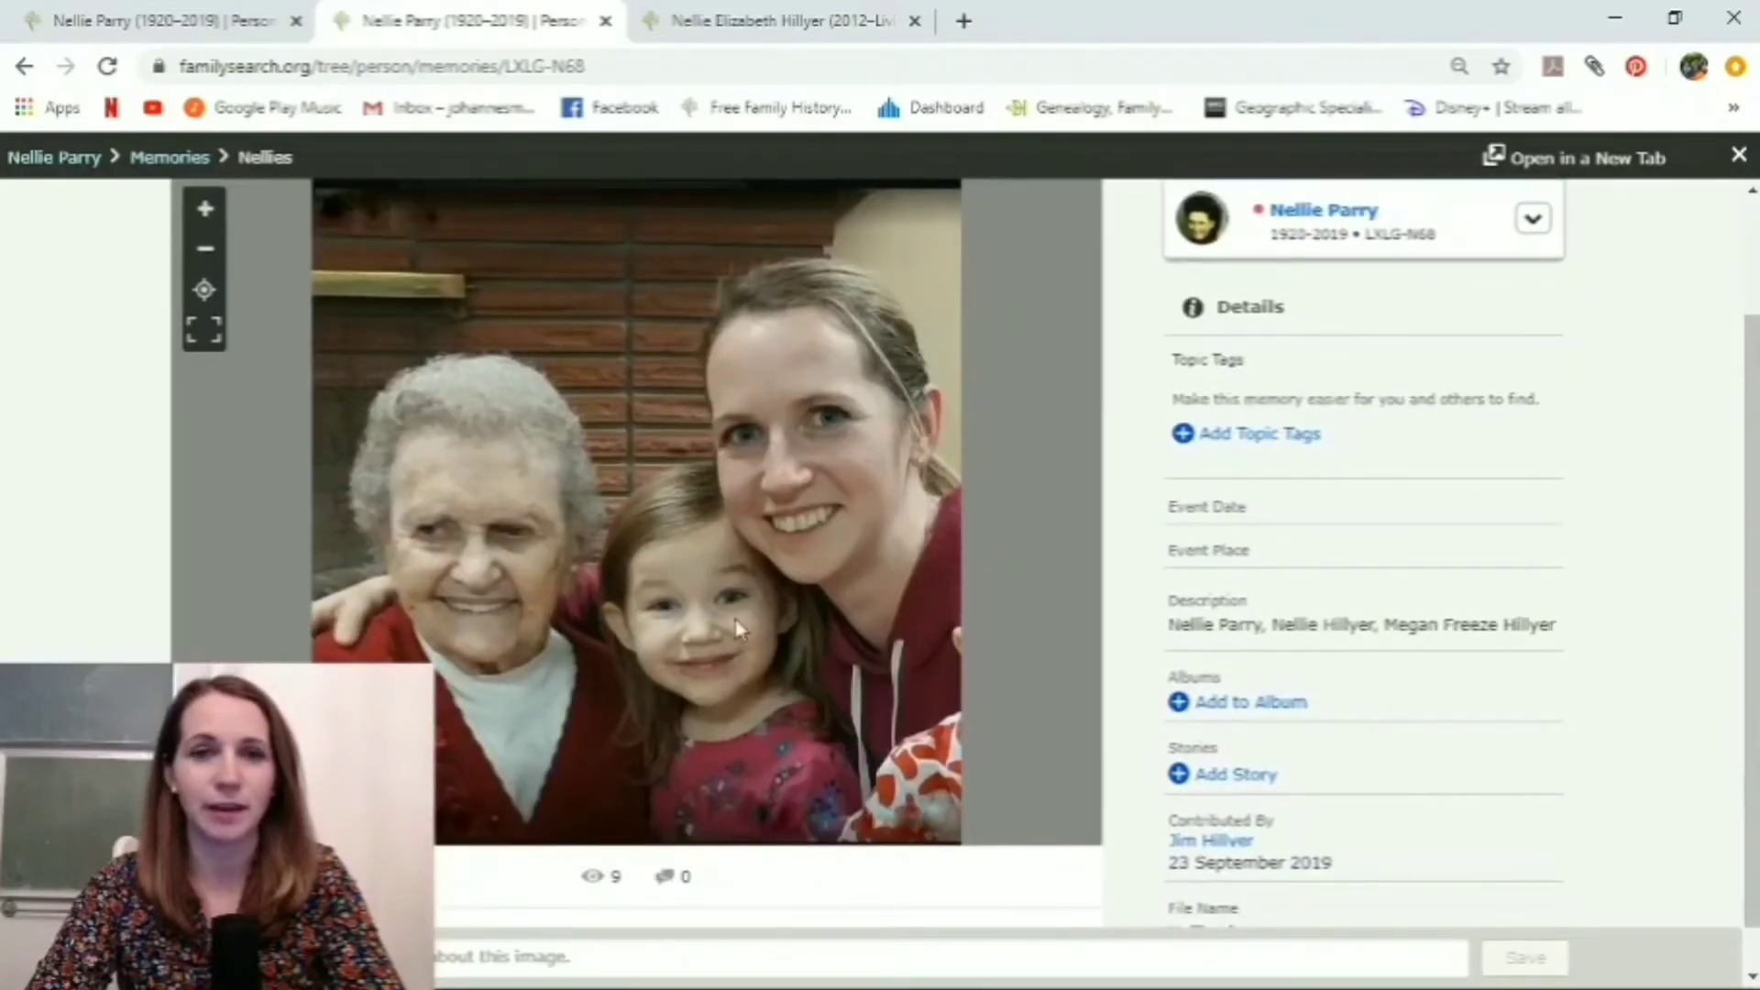
{"action": "mouse_move", "coordinate": [551, 548]}
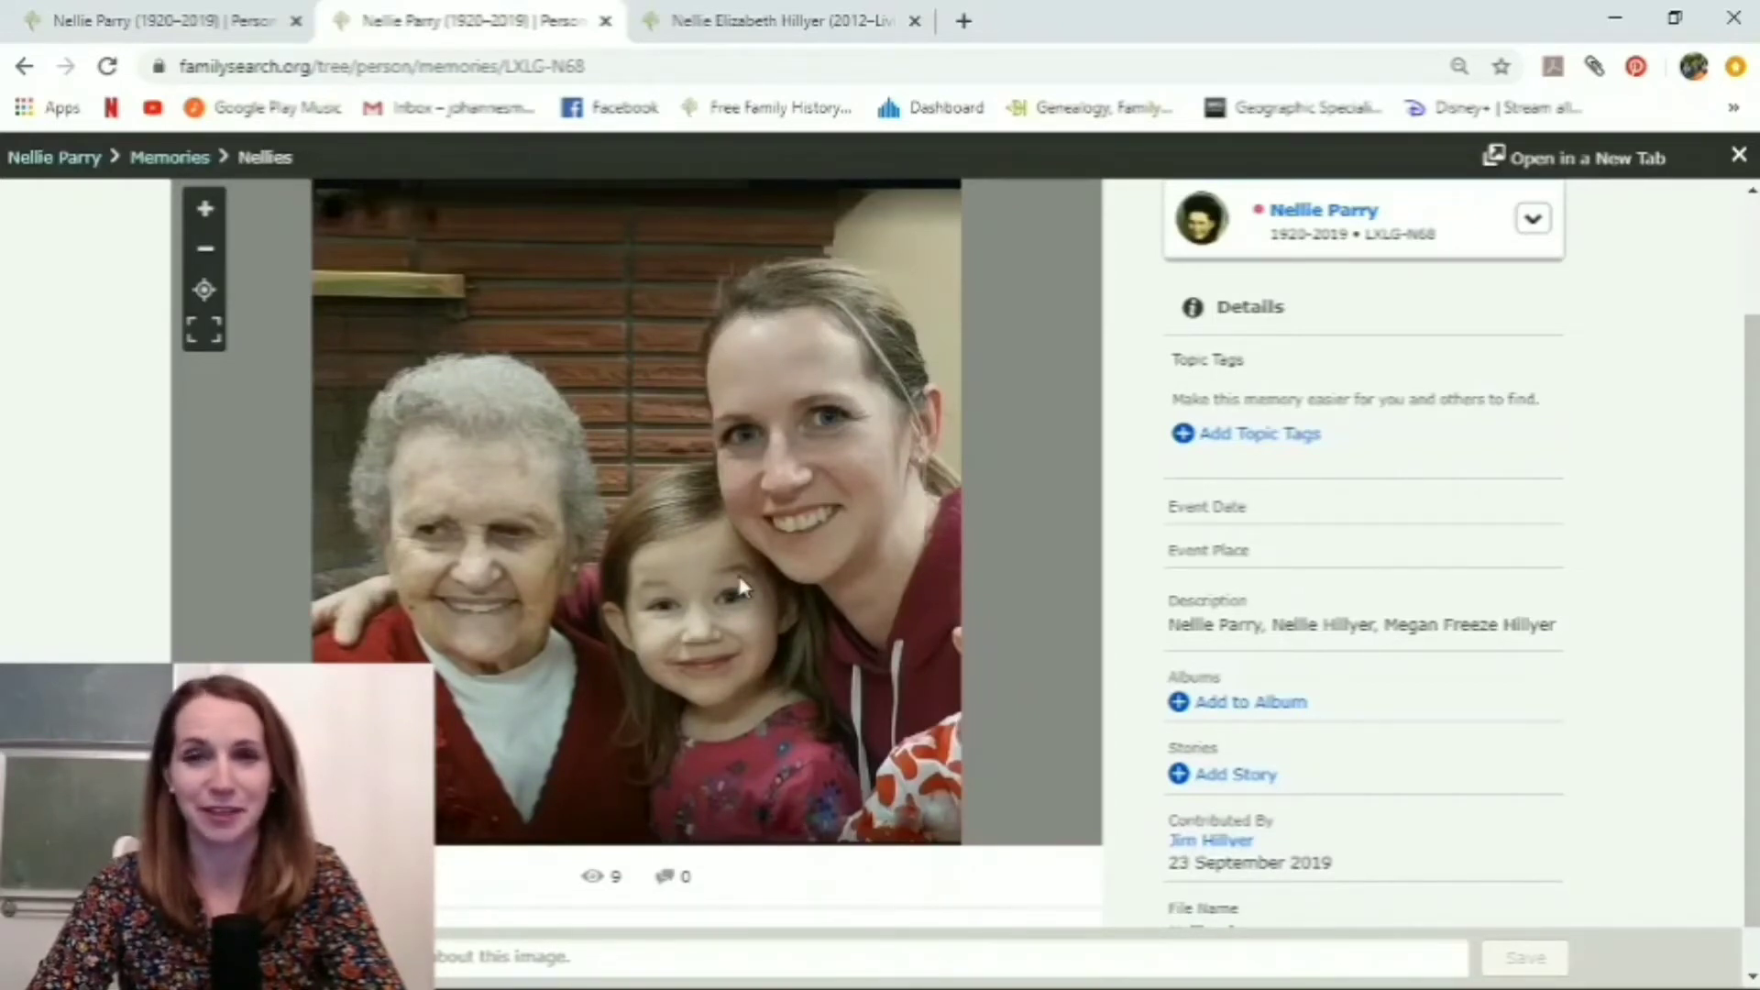
{"action": "scroll", "coordinate": [745, 605], "scroll_direction": "up", "scroll_amount": 2}
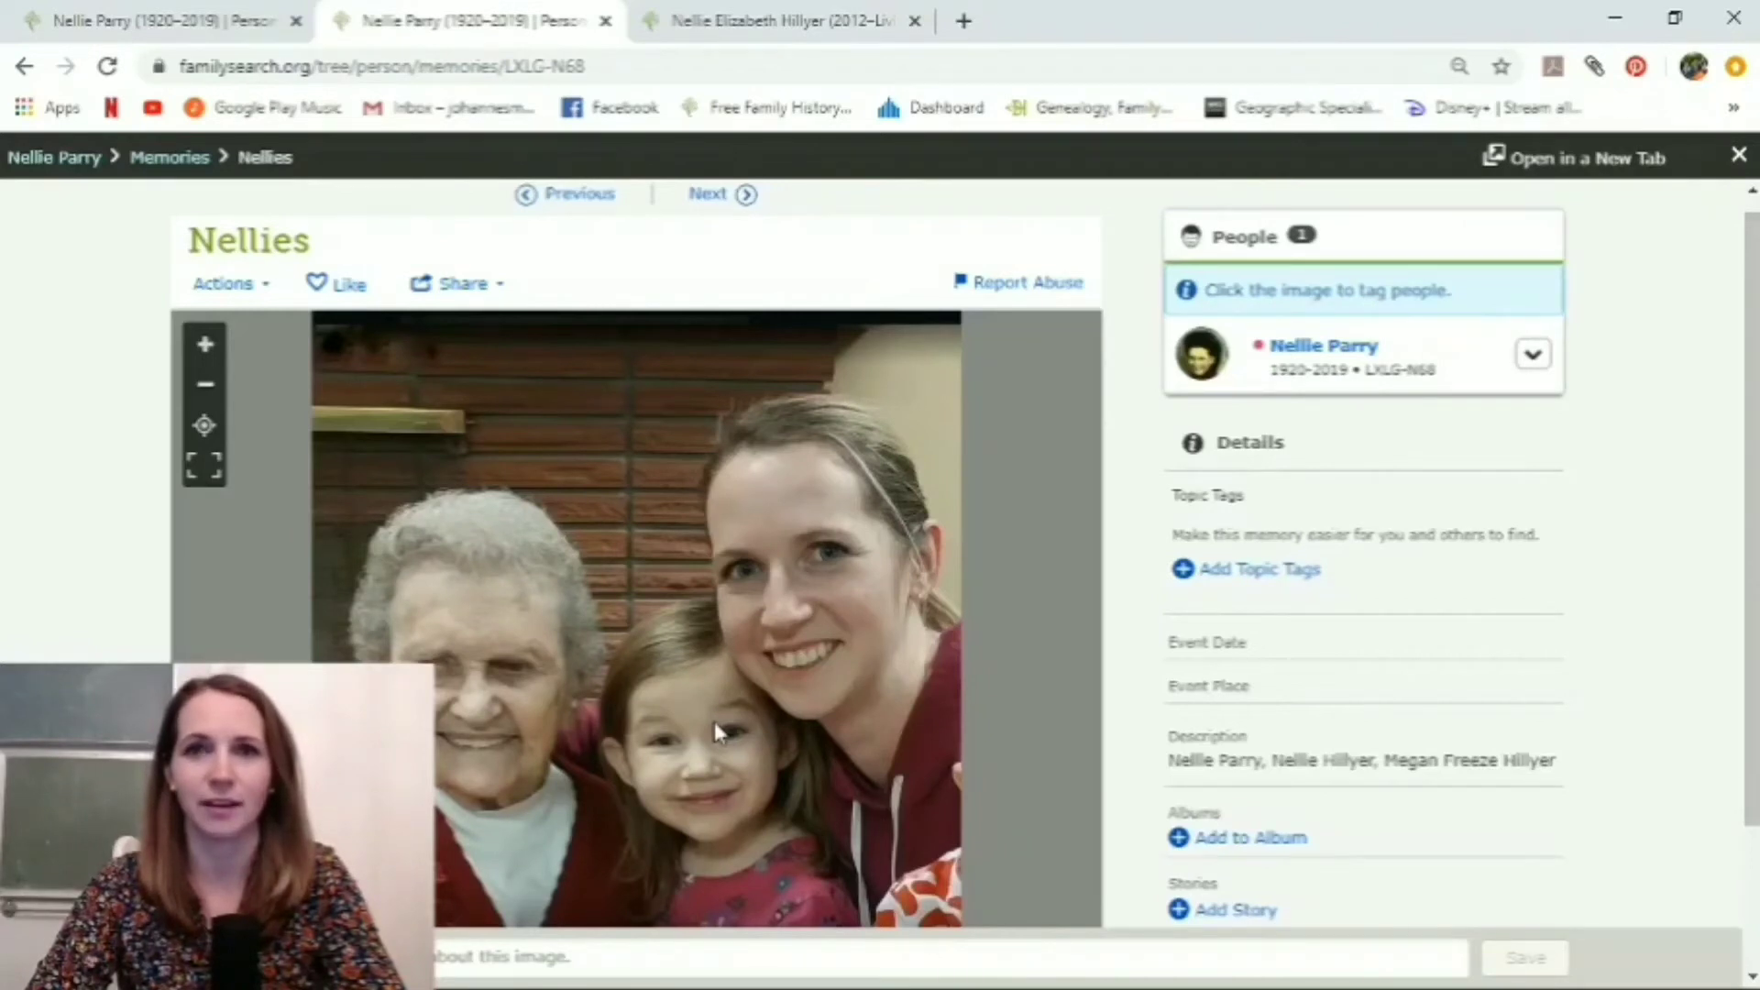
{"action": "scroll", "coordinate": [1297, 681], "scroll_direction": "down", "scroll_amount": 1}
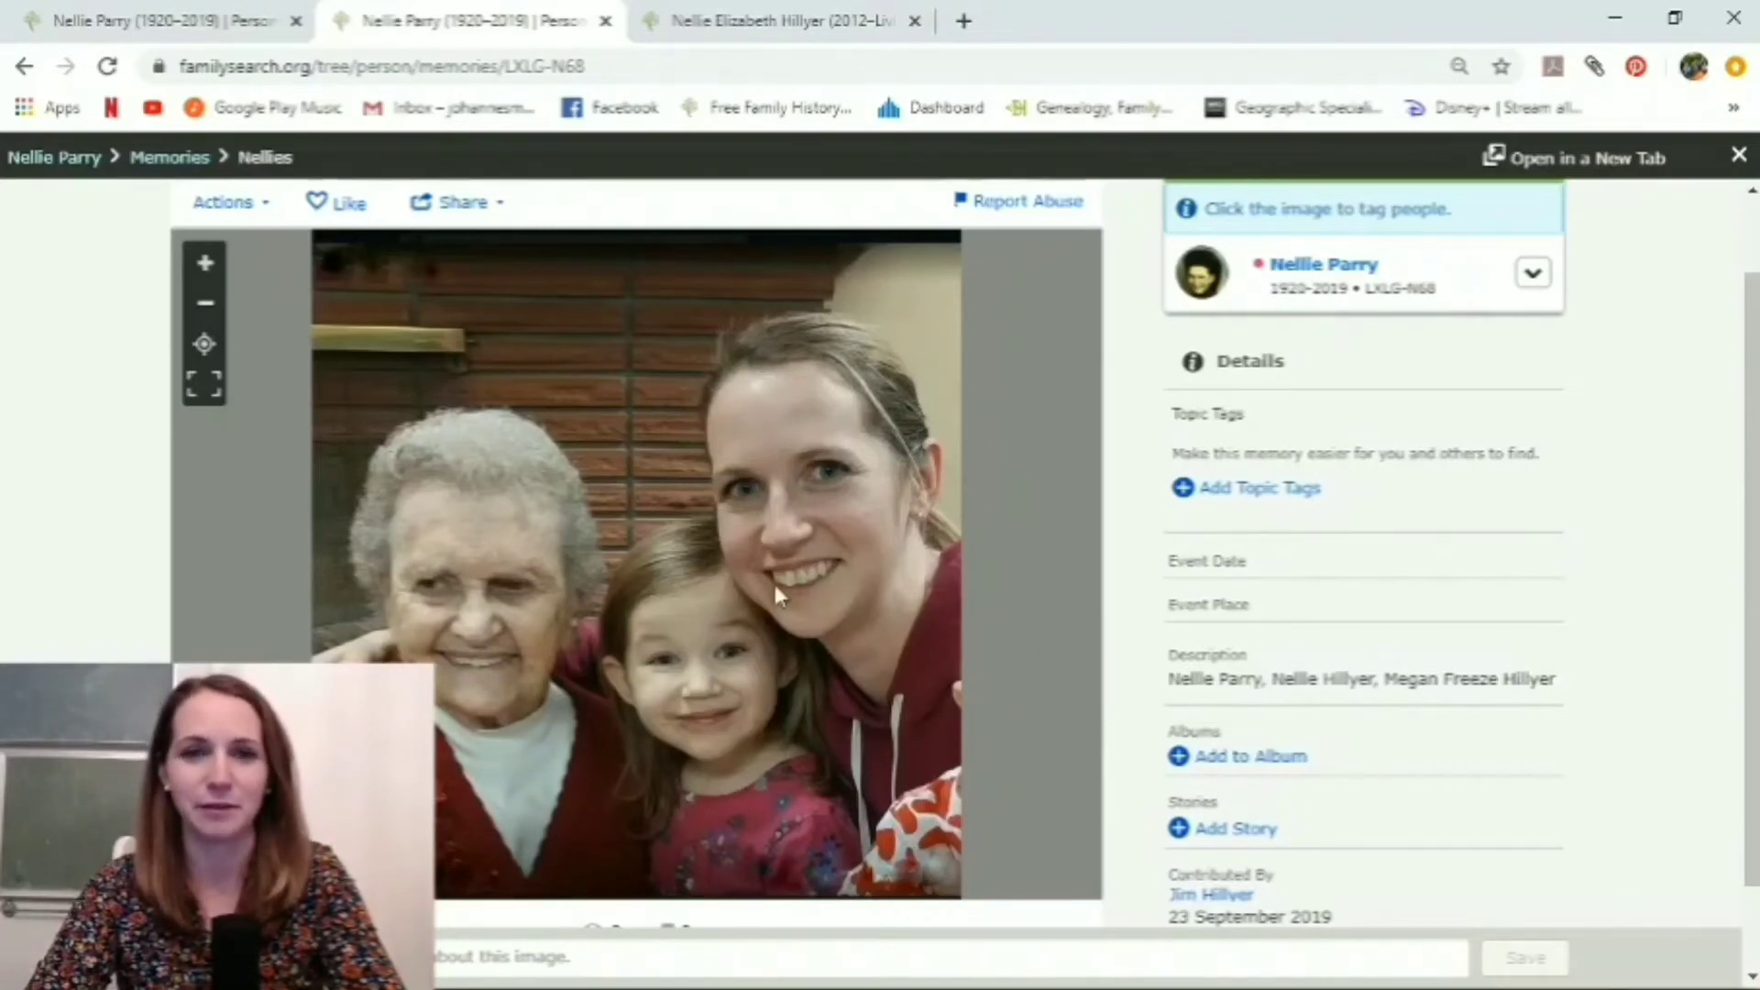
{"action": "scroll", "coordinate": [822, 525], "scroll_direction": "up", "scroll_amount": 1}
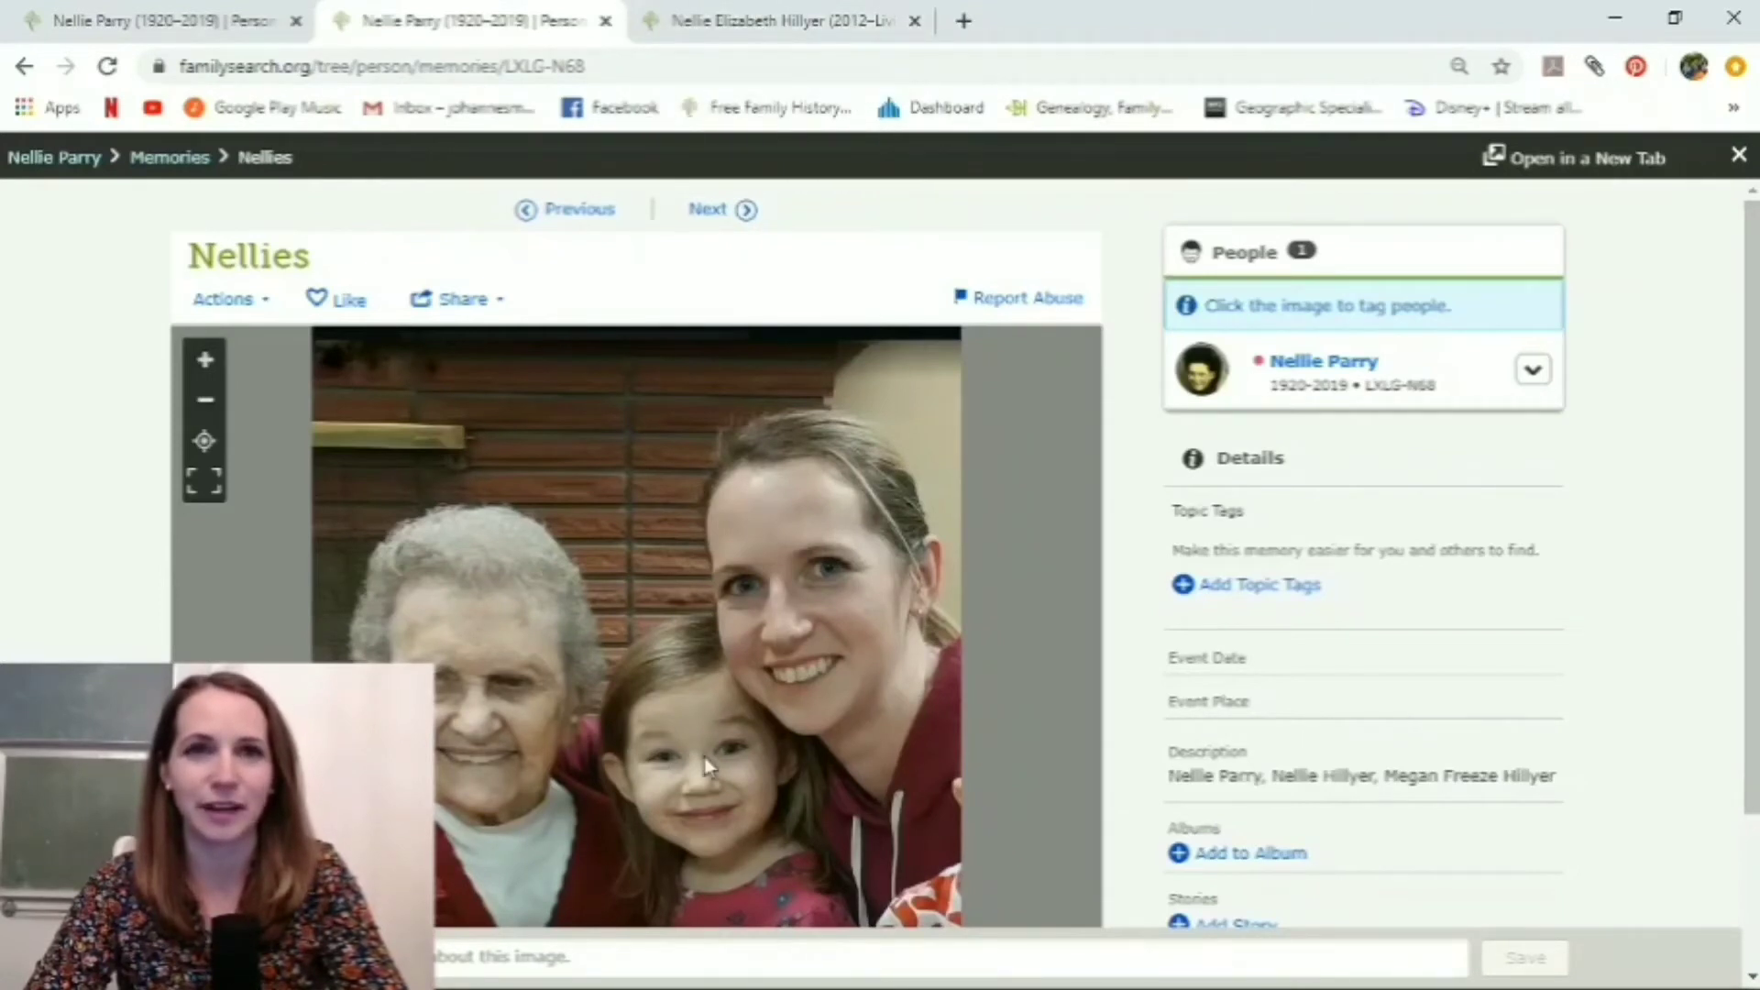
Step: Show the Memories tab on the living child's person page in the third browser tab
{"action": "left_click", "coordinate": [812, 22]}
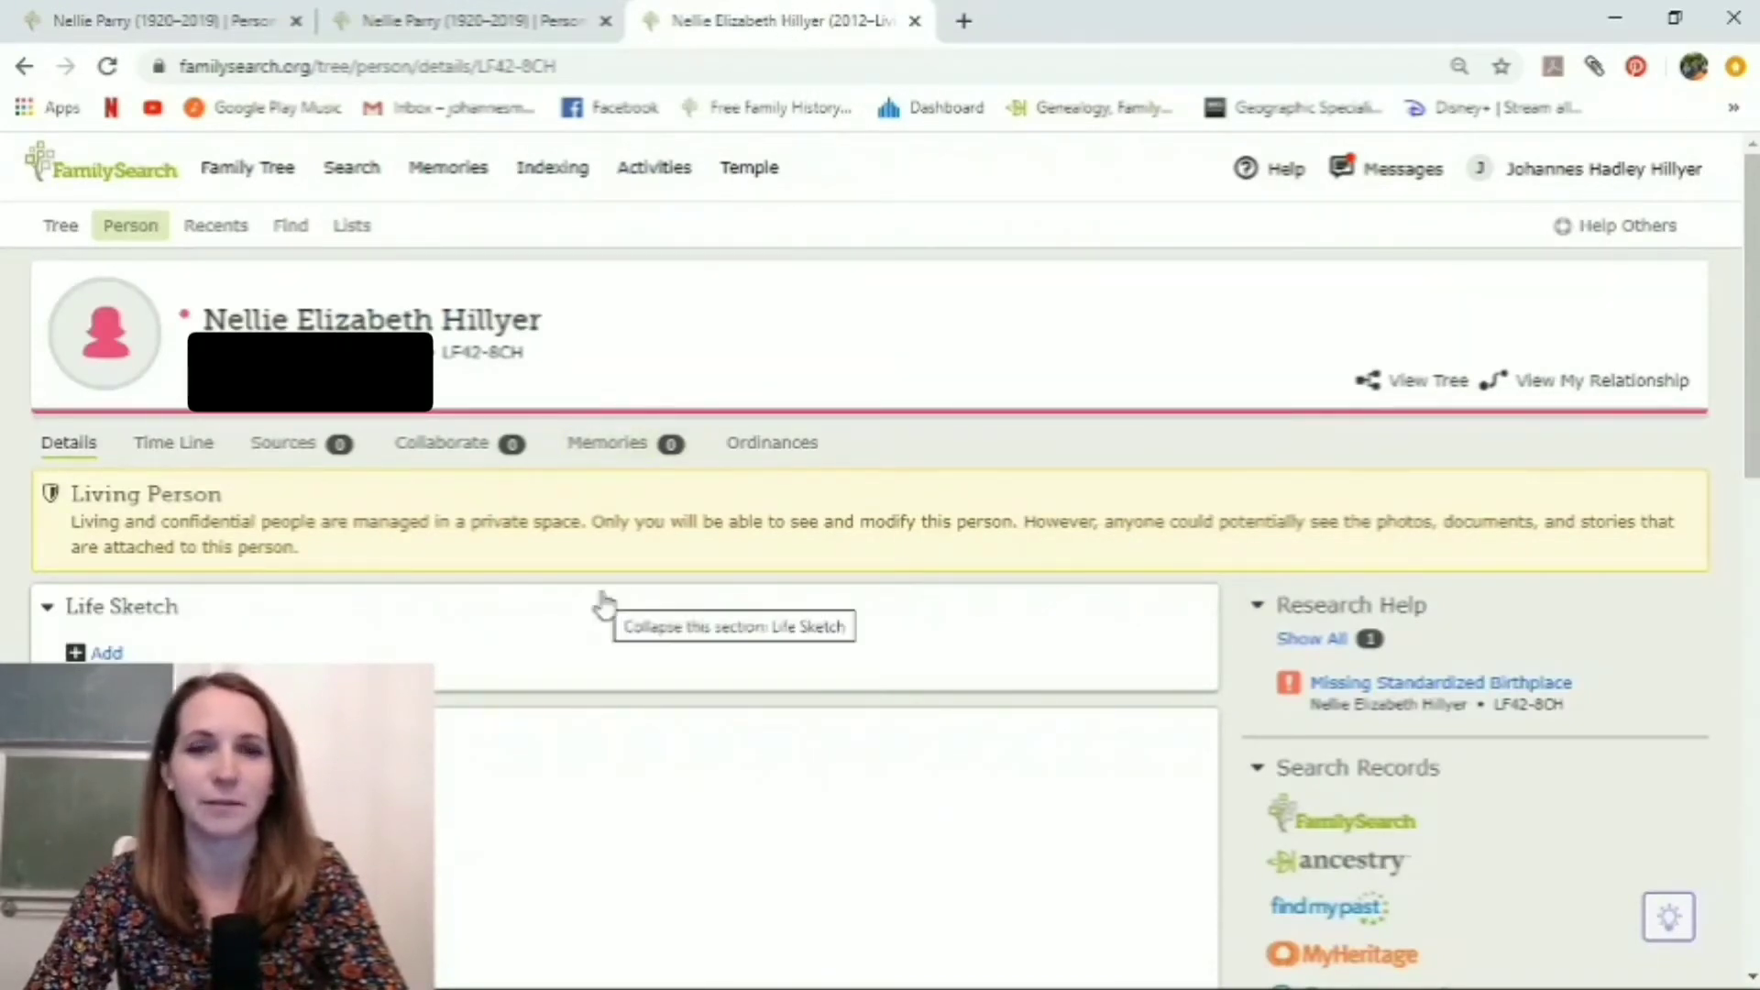
{"action": "left_click", "coordinate": [623, 448]}
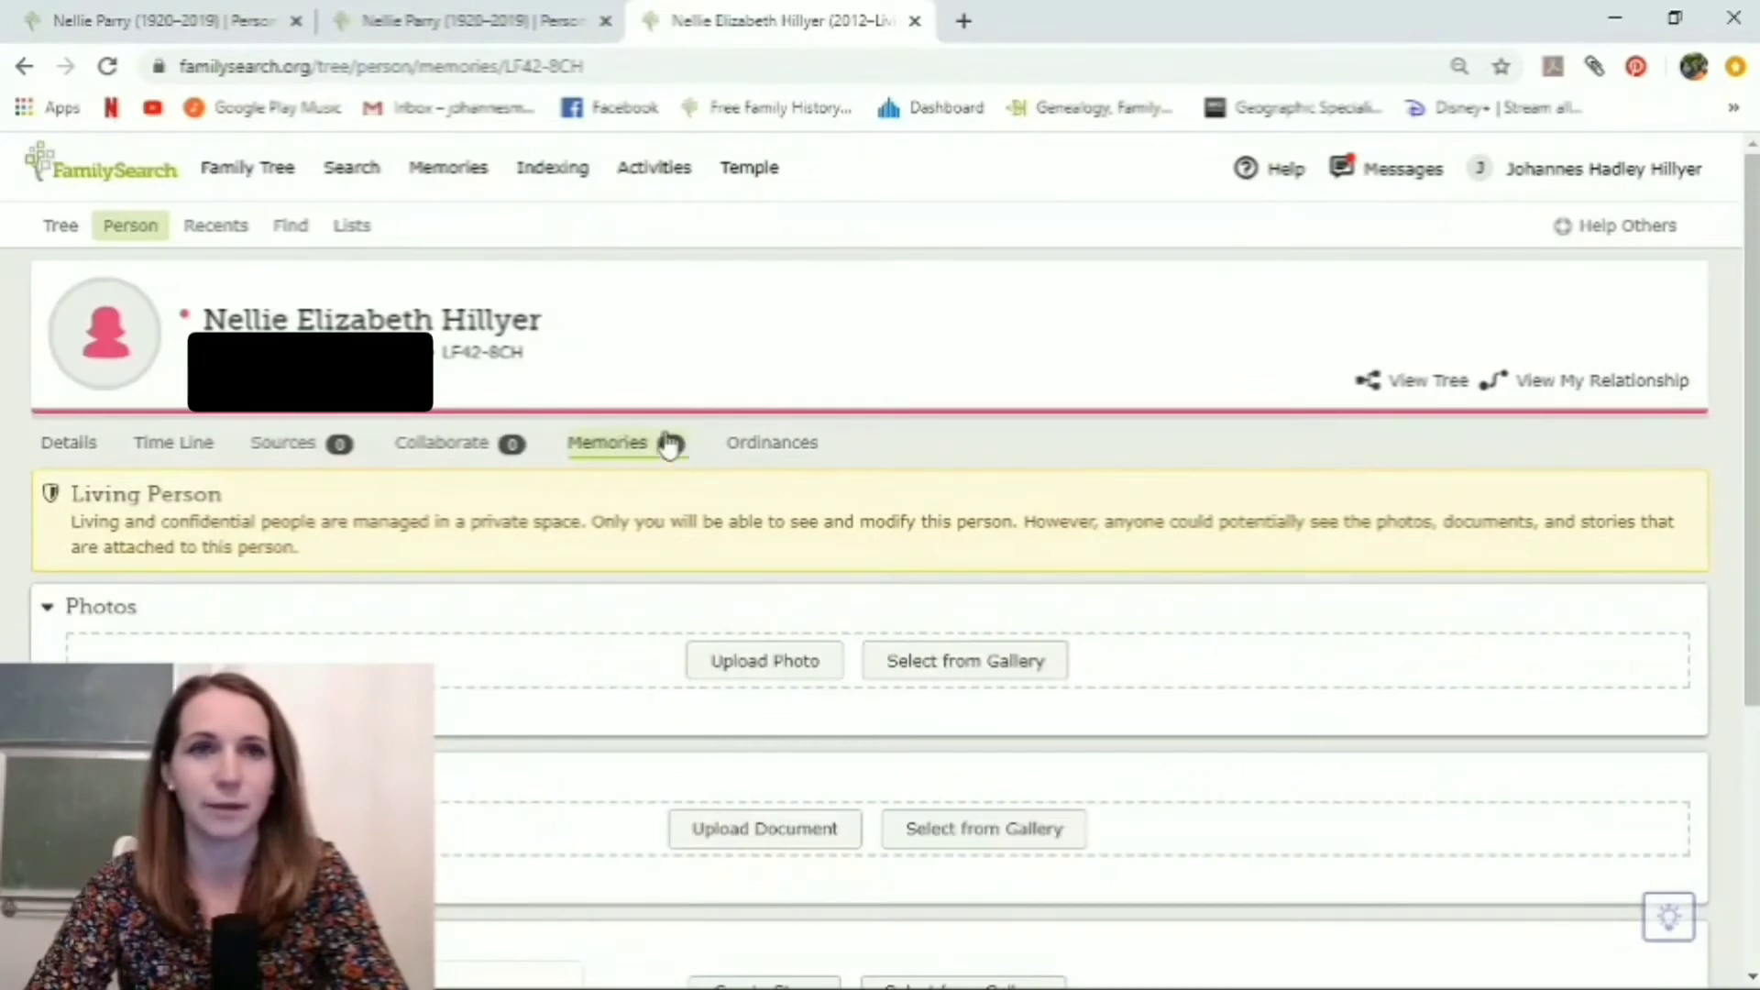
Step: Return to the first browser tab
{"action": "left_click", "coordinate": [186, 20]}
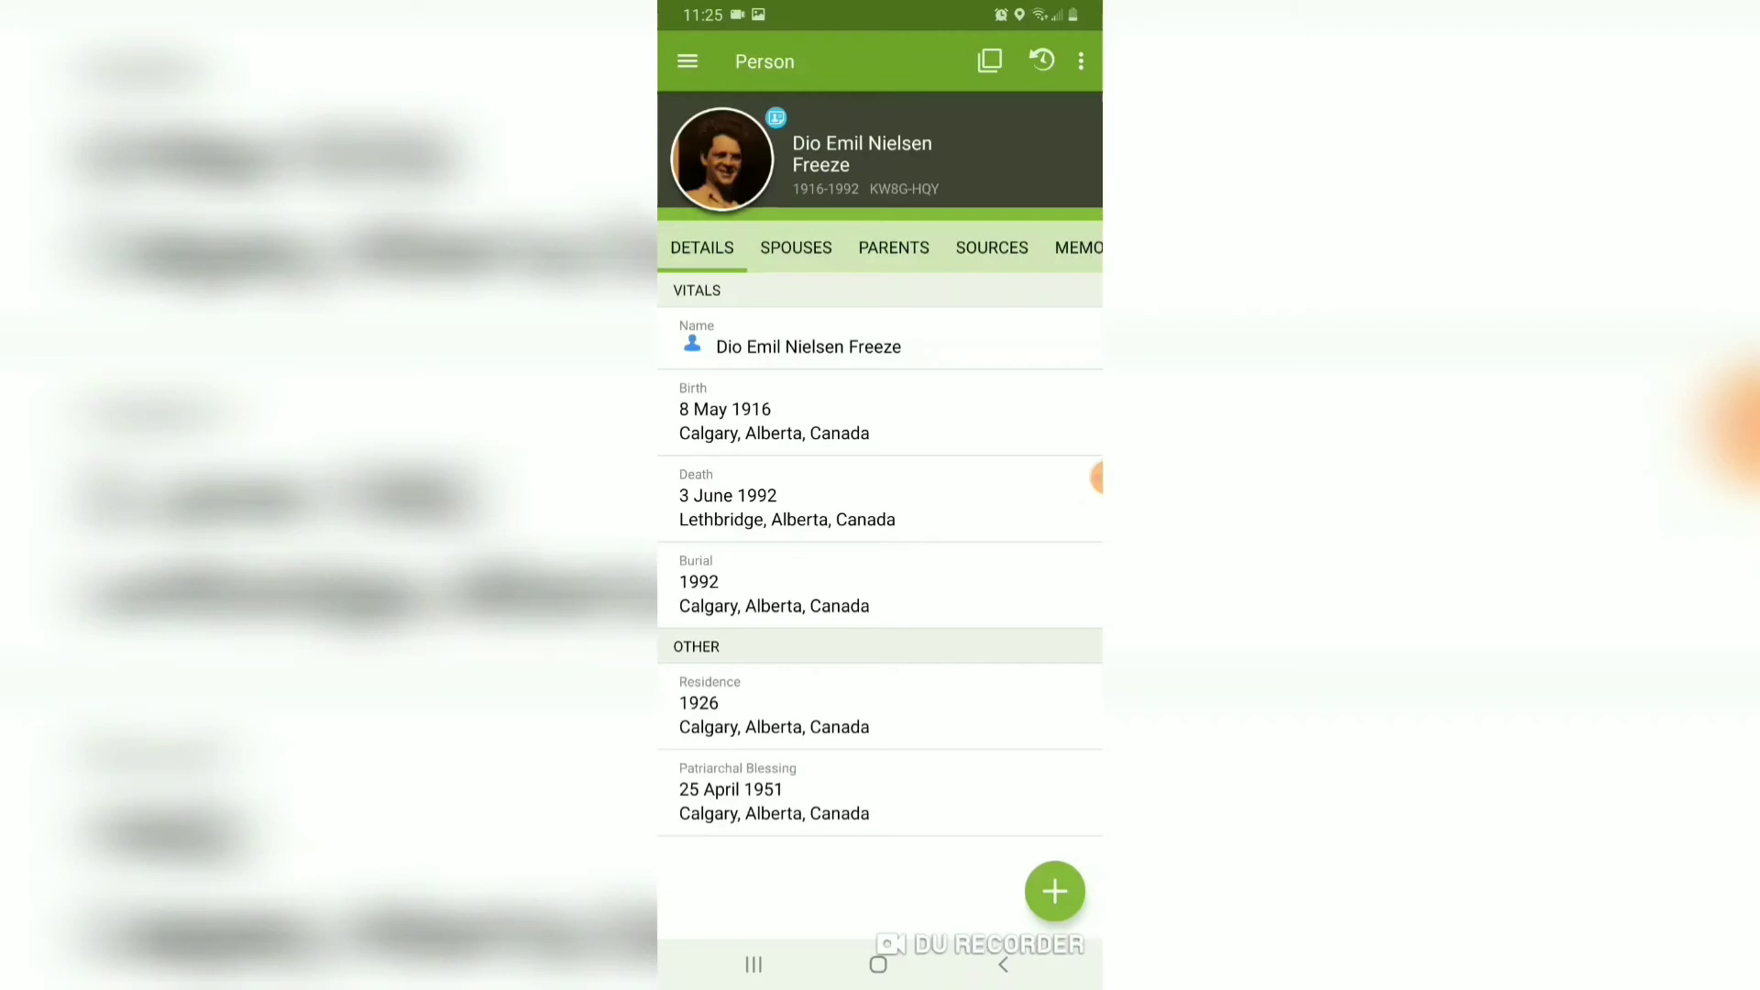
Step: Start adding a photo to the ancestor's Memories, trying Camera before backing out
{"action": "left_click", "coordinate": [1078, 247]}
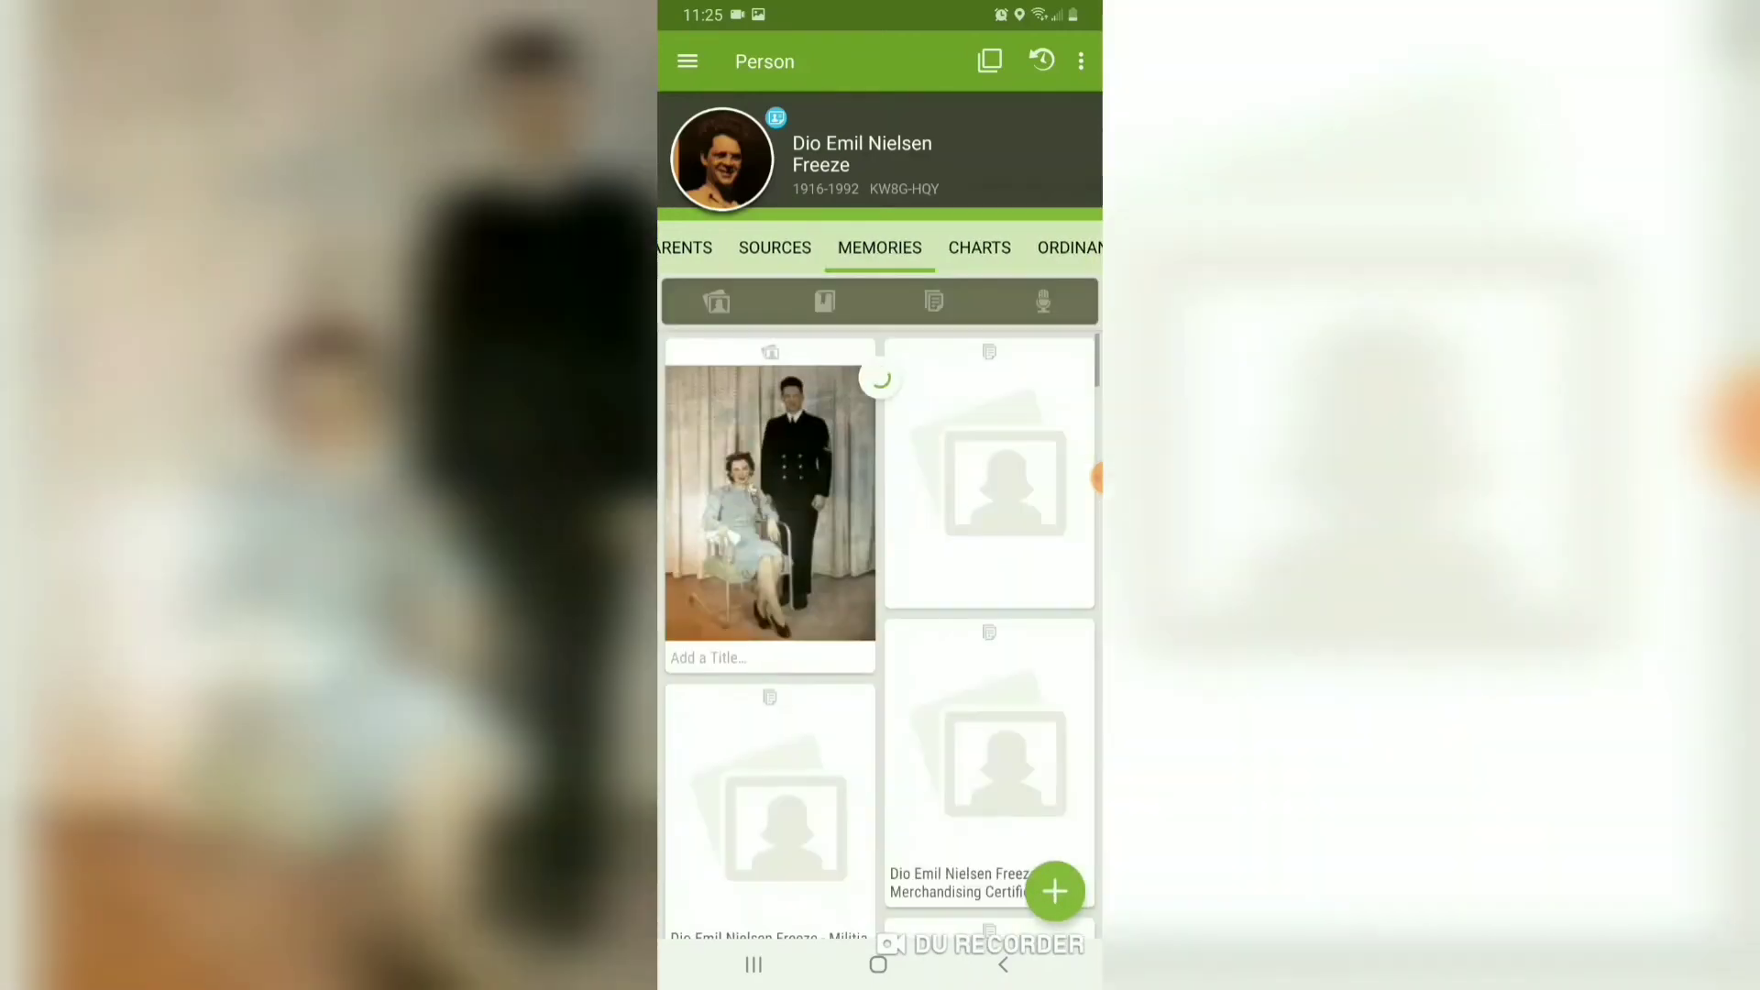
{"action": "left_click", "coordinate": [1055, 891]}
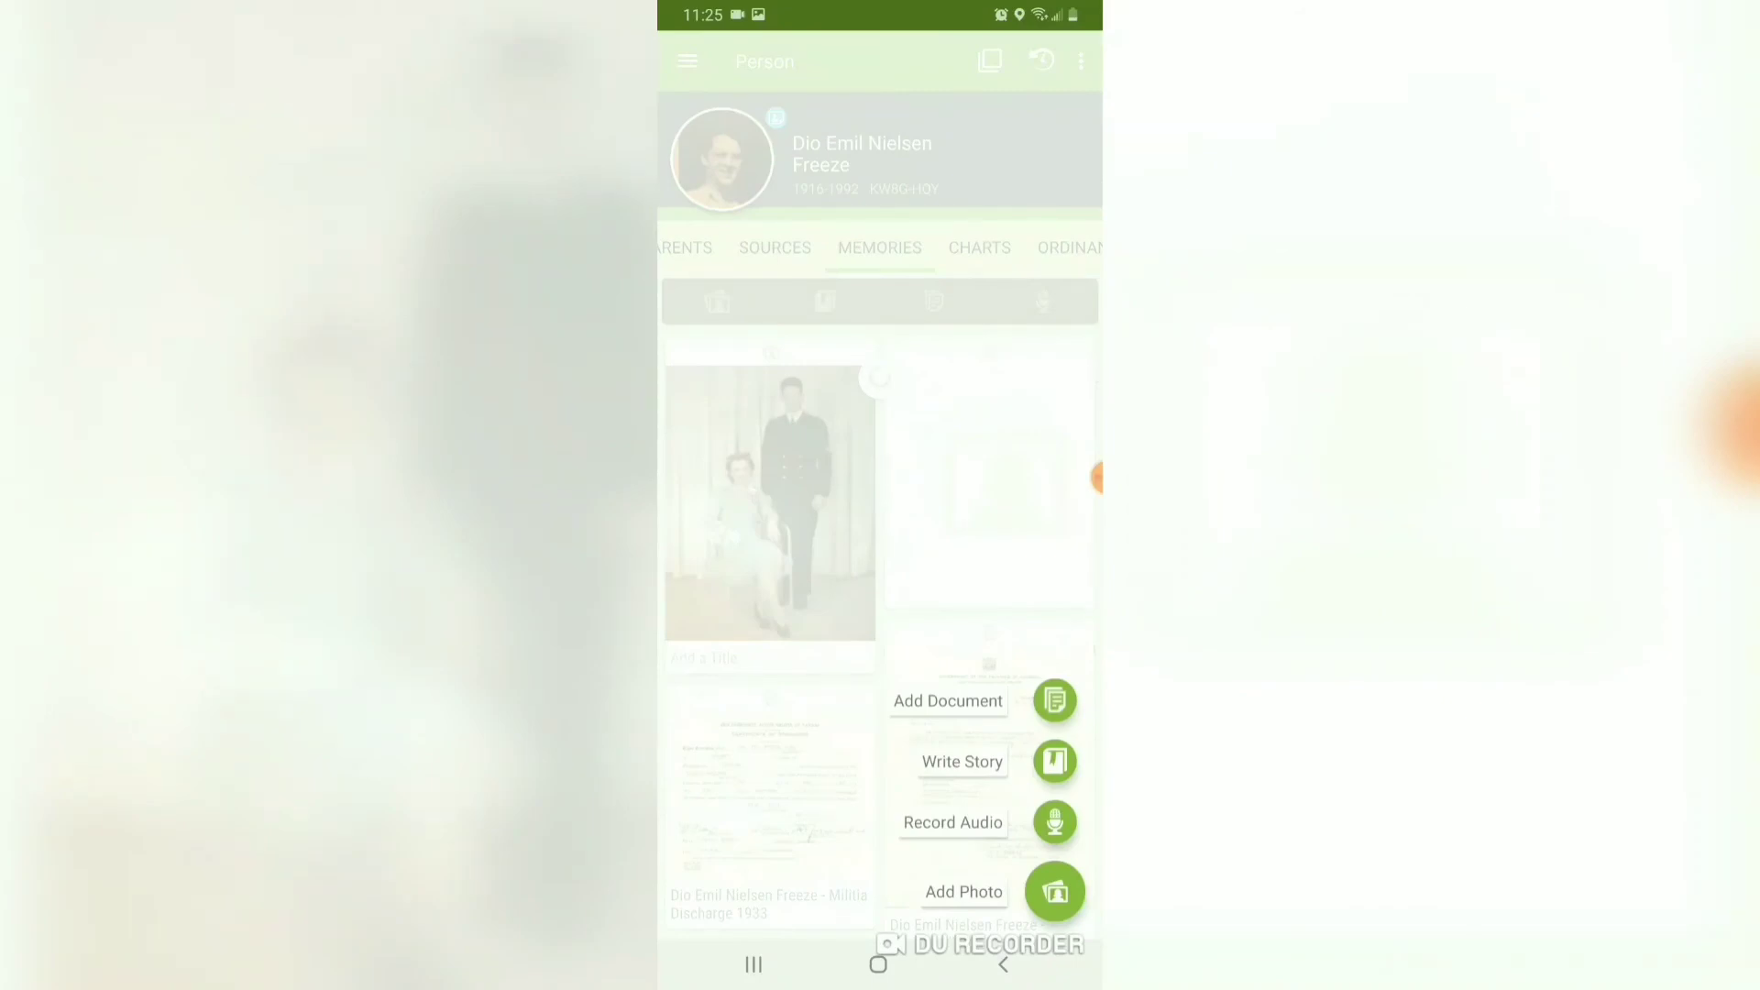
{"action": "left_click", "coordinate": [1055, 891]}
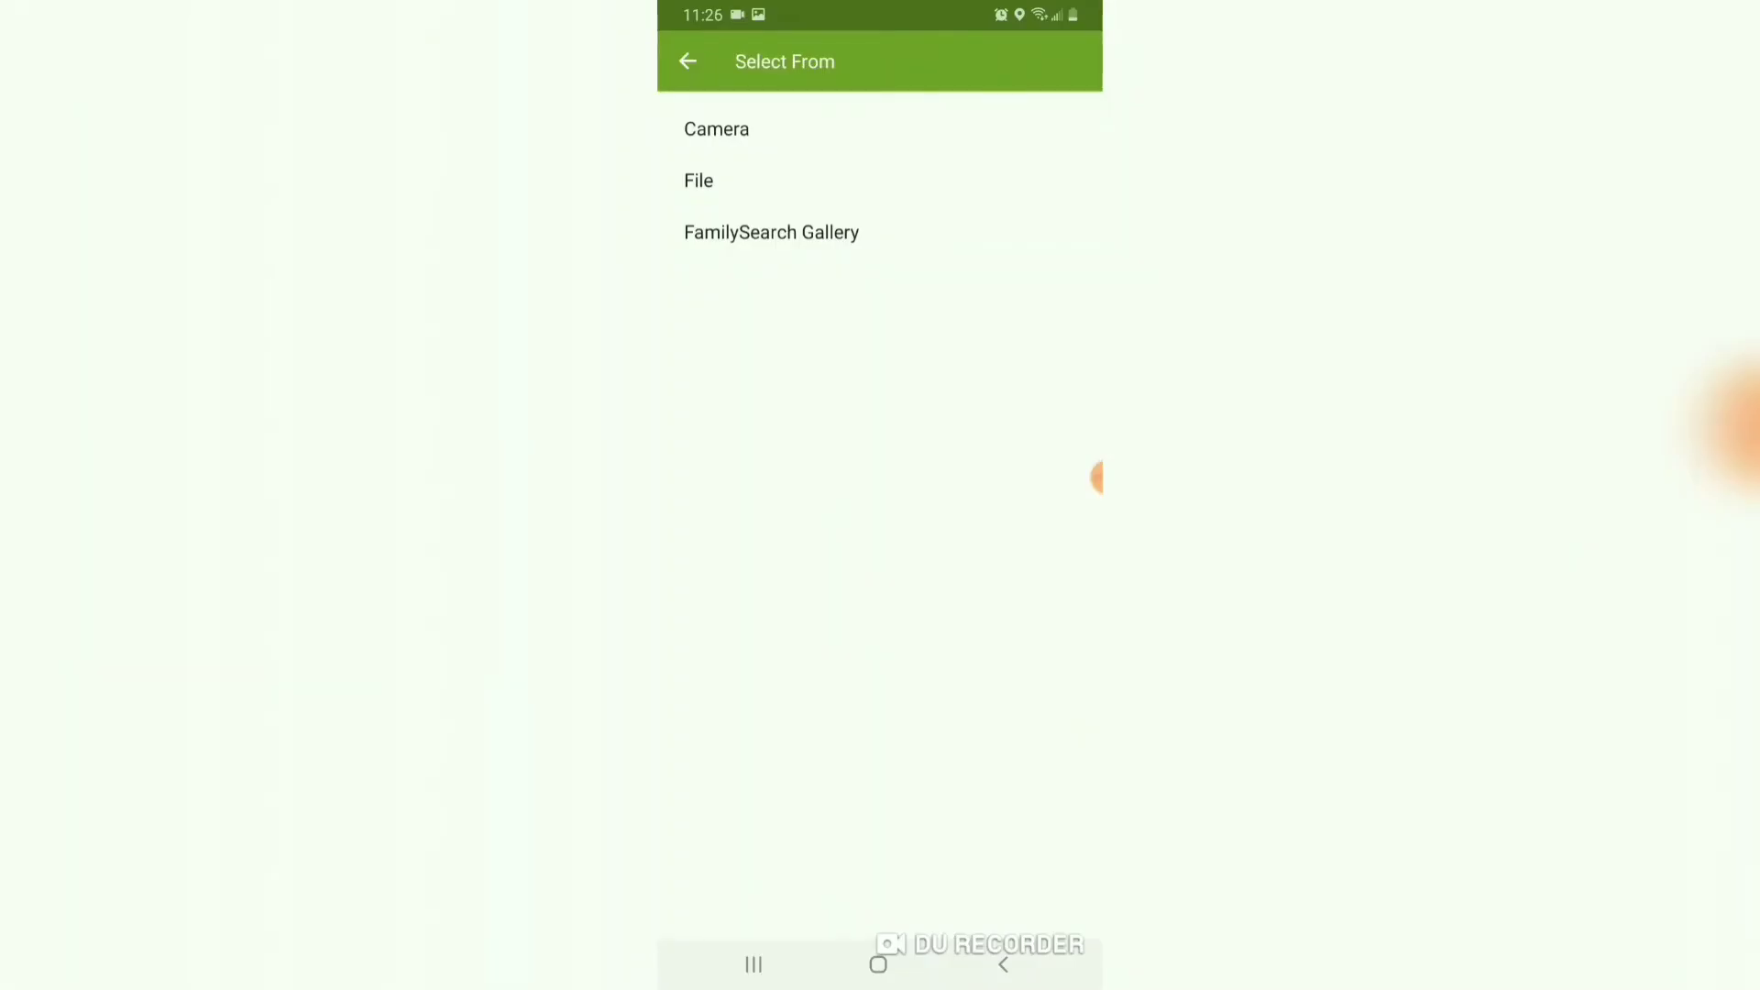
{"action": "left_click", "coordinate": [880, 128]}
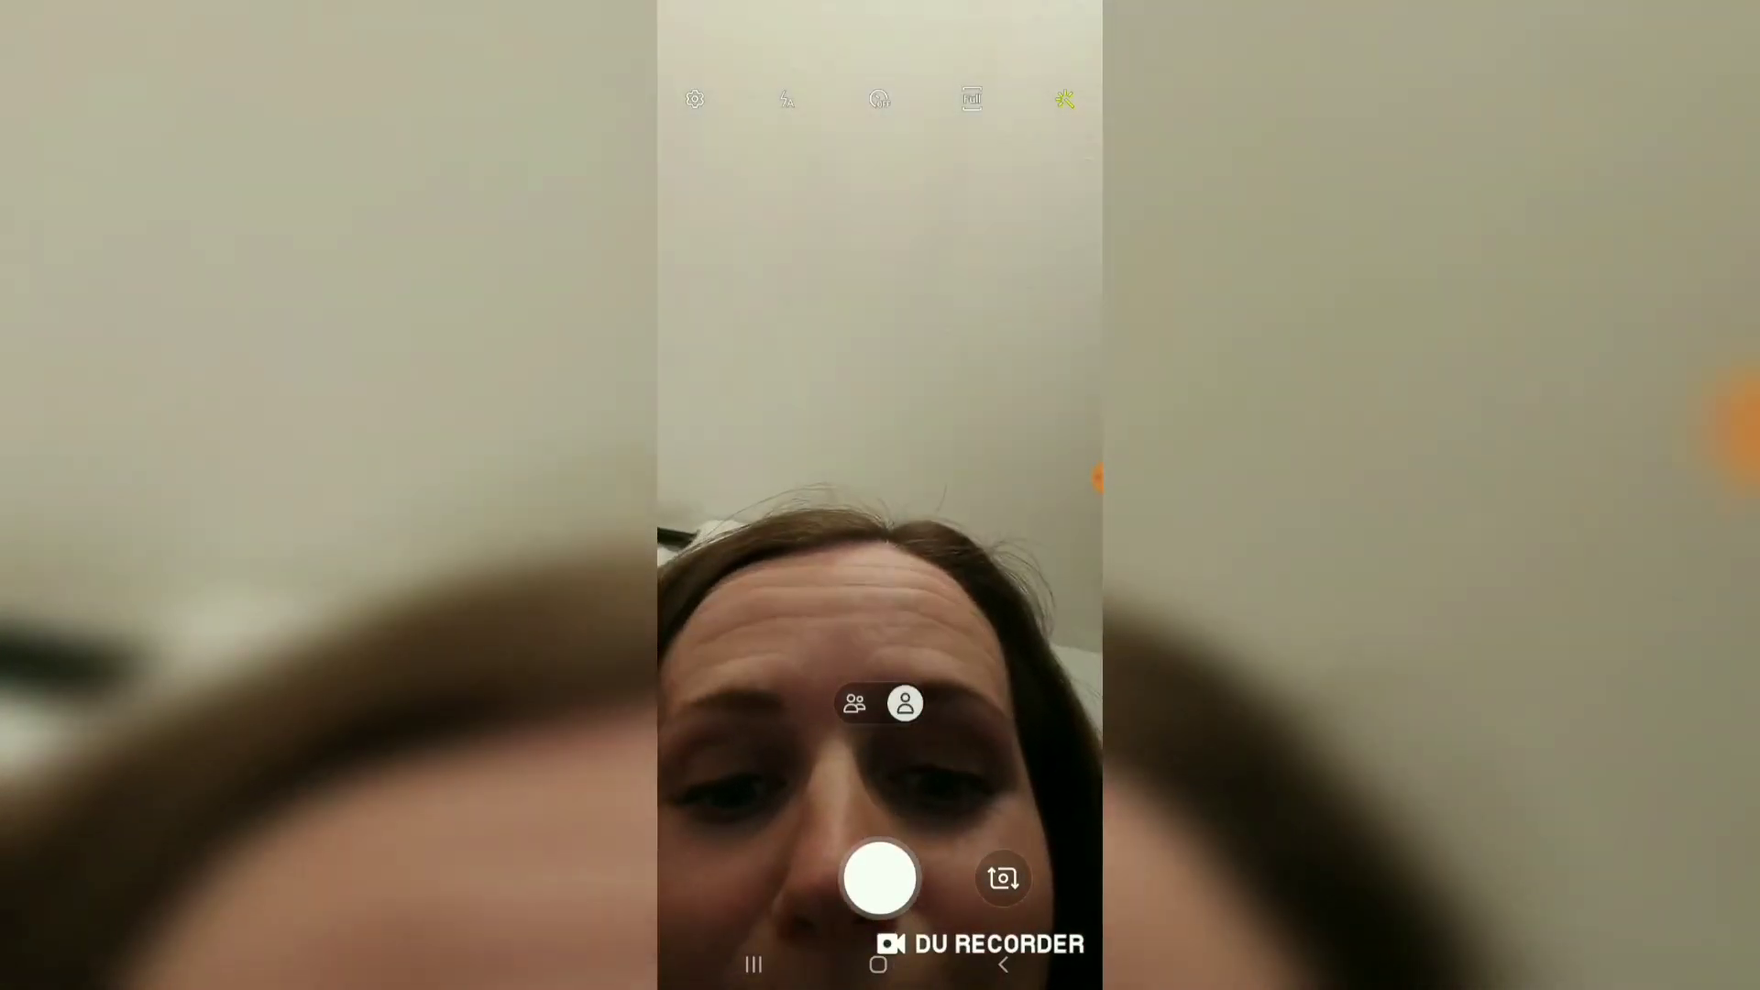
{"action": "left_click", "coordinate": [880, 878]}
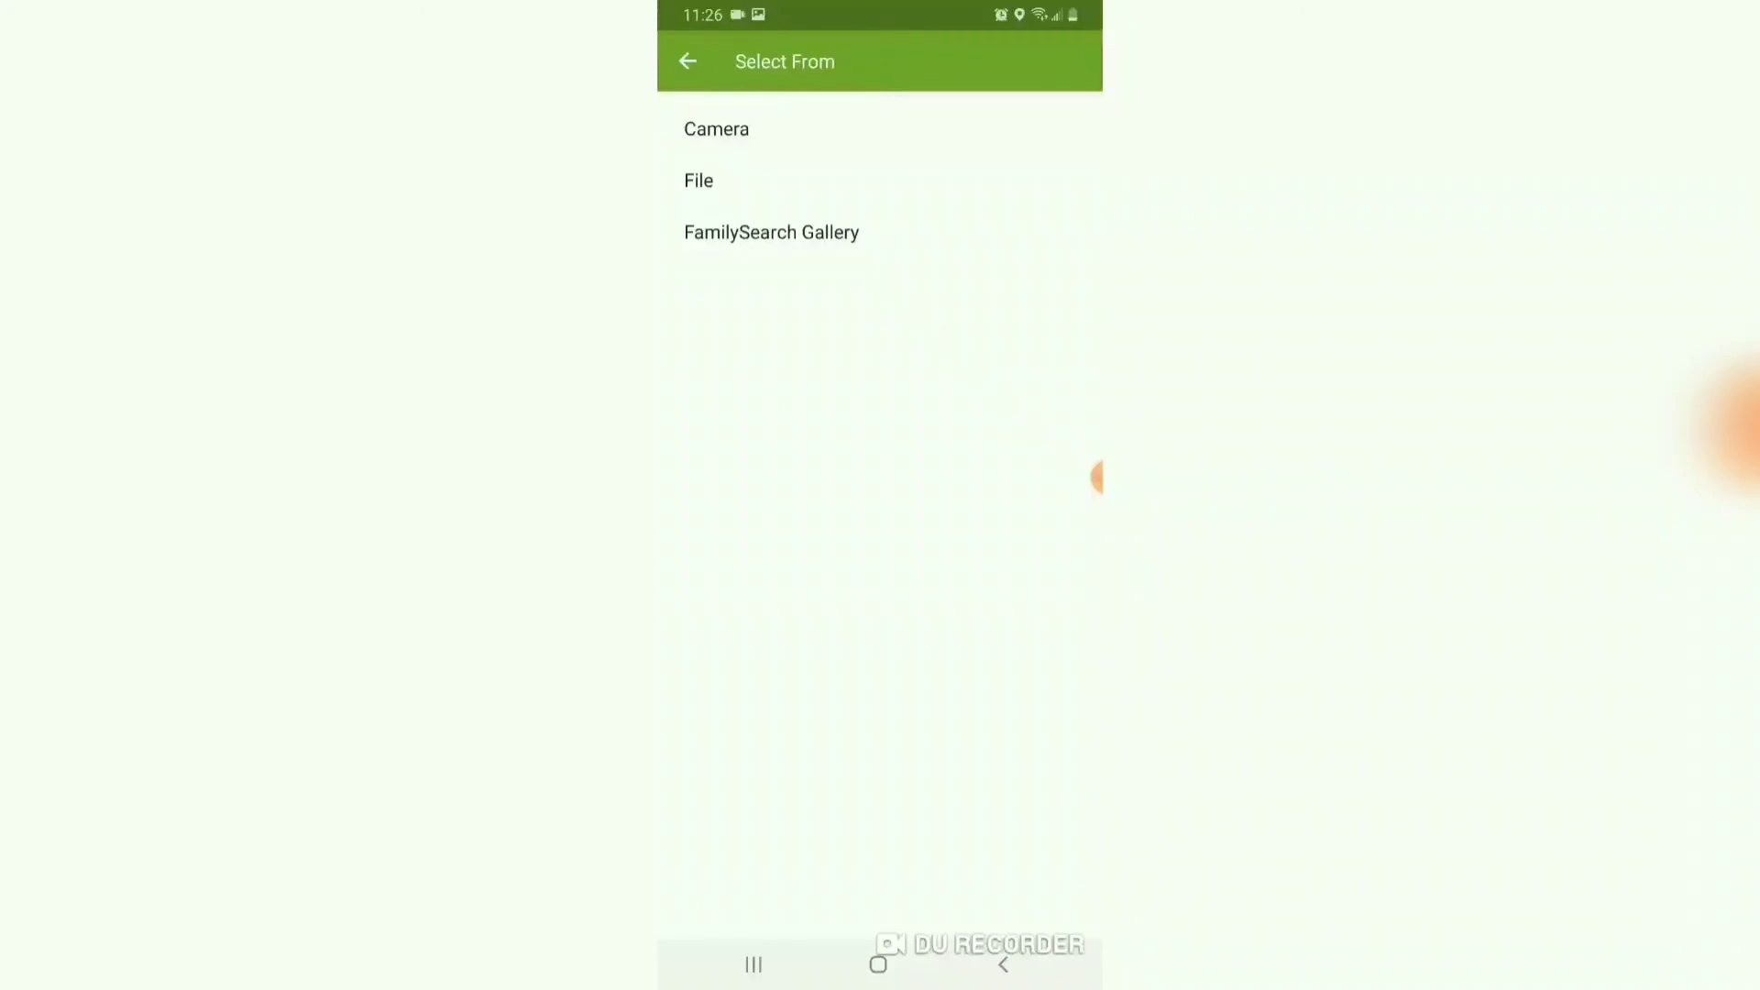
Step: Upload the latest screenshot of the four siblings from Files, cropped
{"action": "left_click", "coordinate": [698, 180]}
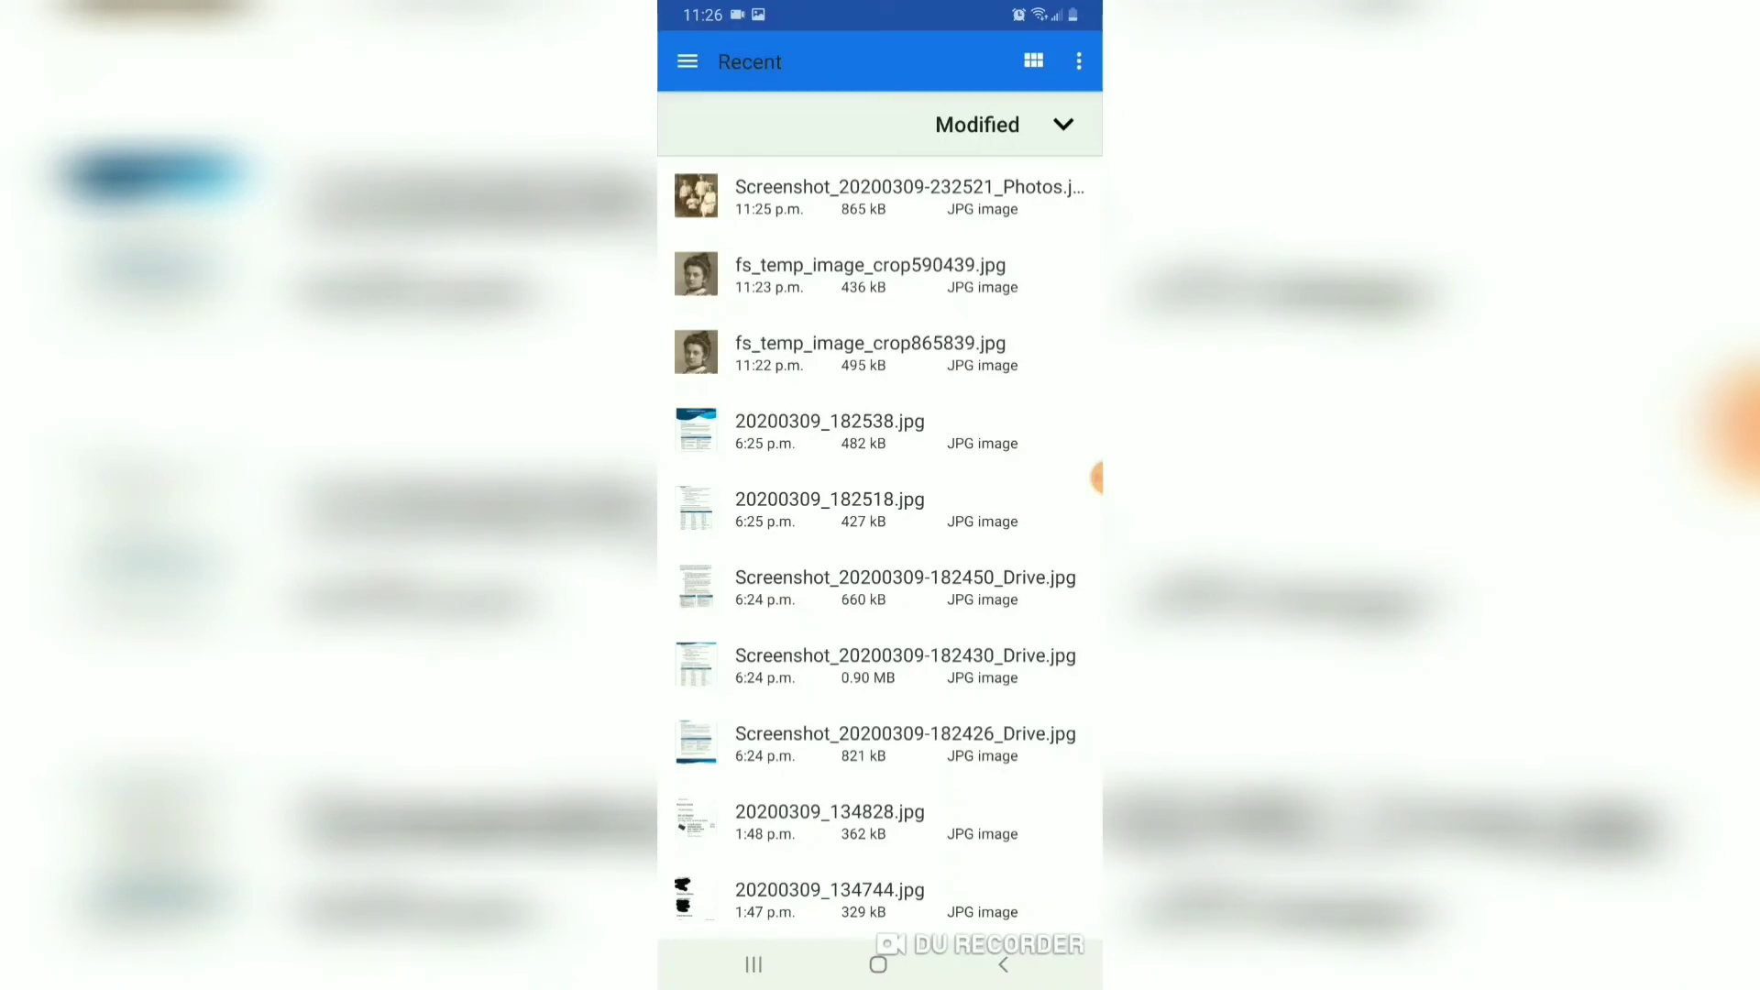
{"action": "left_click", "coordinate": [880, 196]}
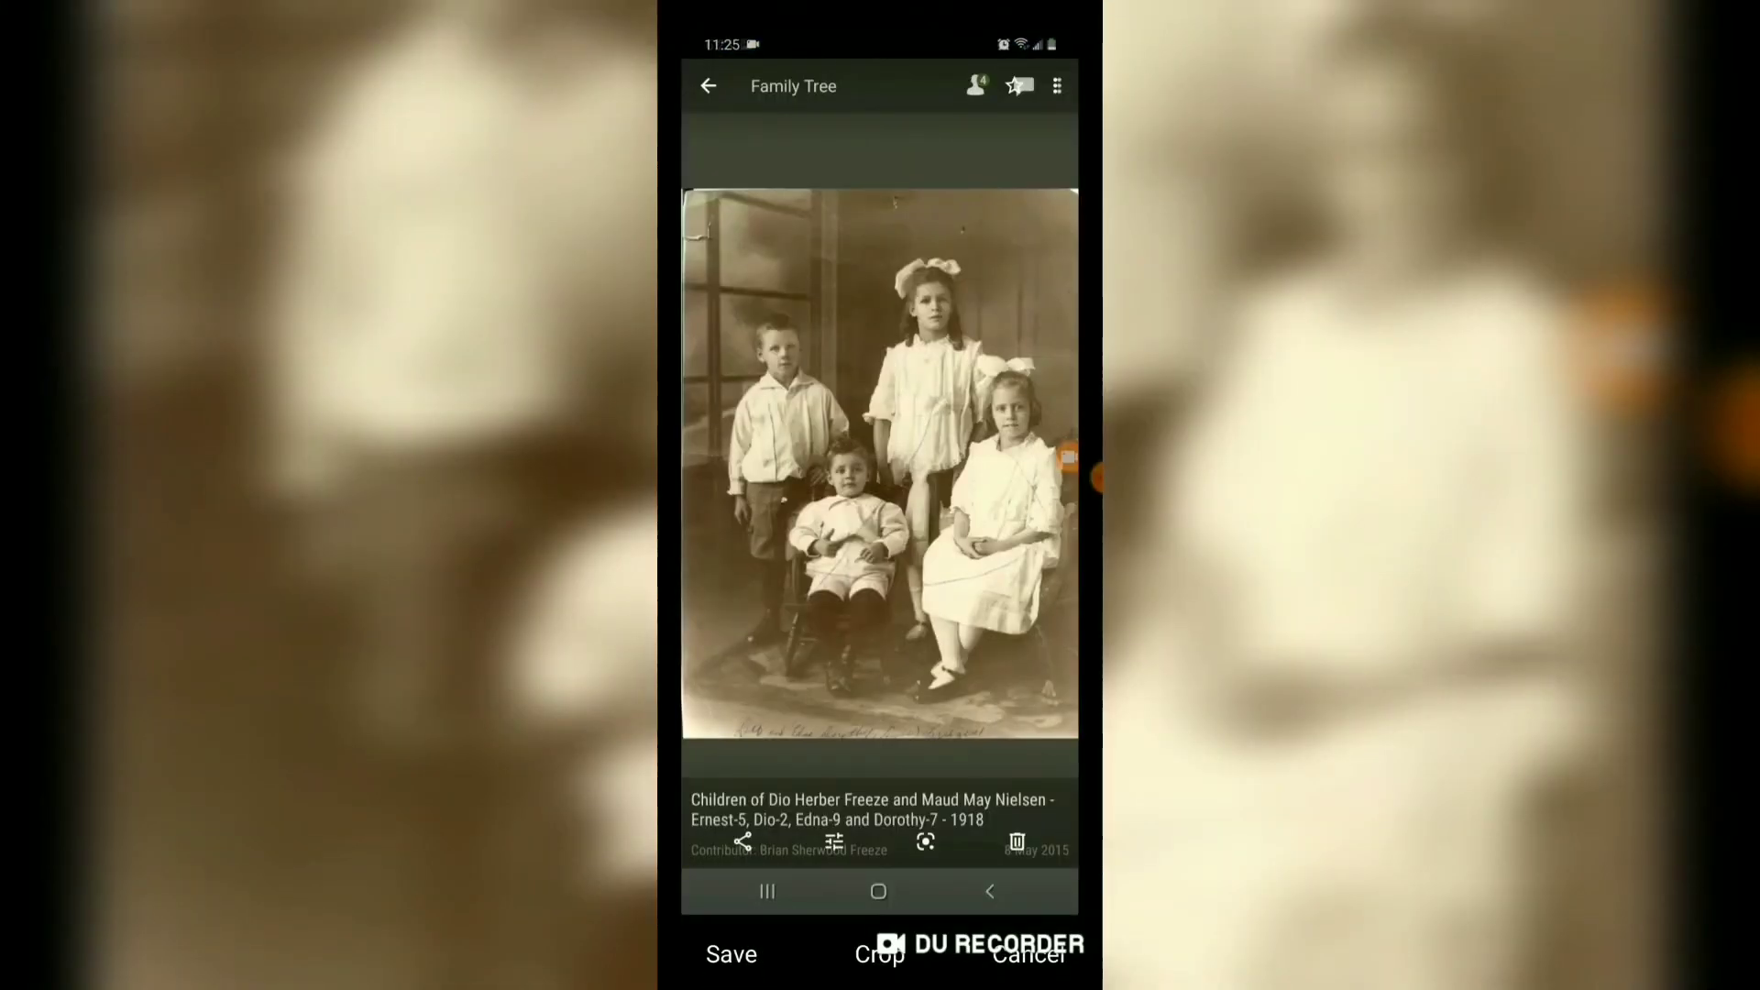
{"action": "left_click", "coordinate": [879, 954]}
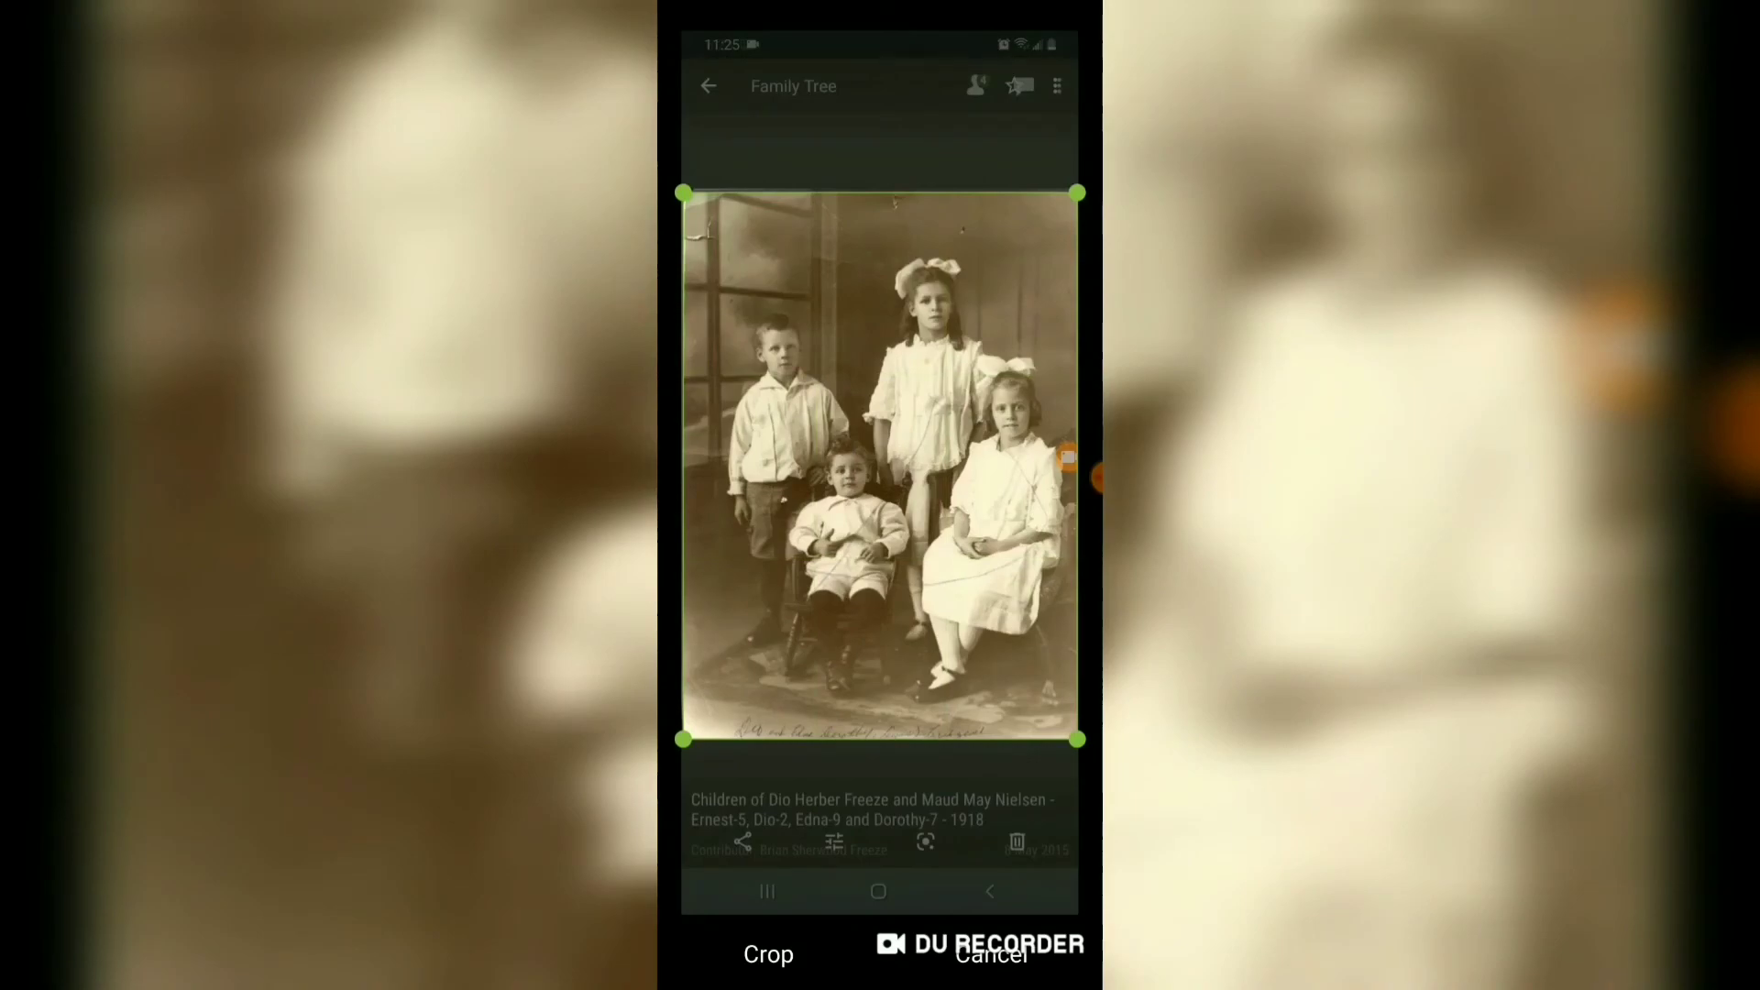
{"action": "left_click", "coordinate": [768, 954]}
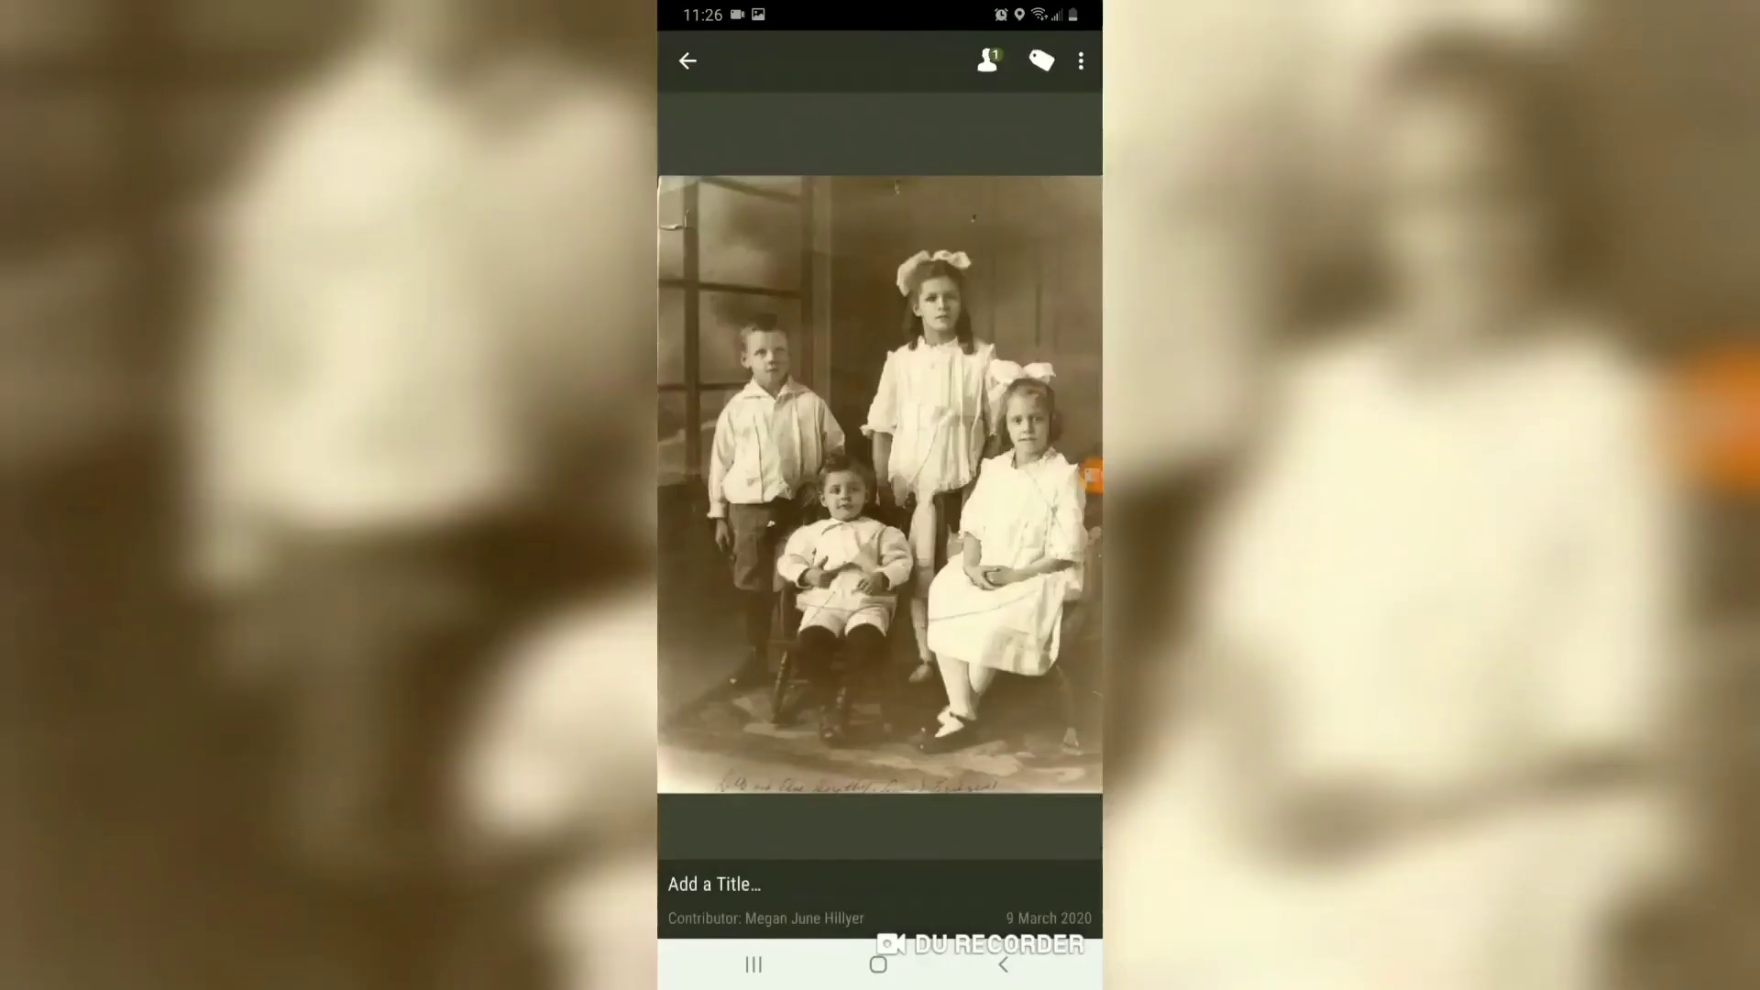
Step: Title the uploaded photo 'Dio and siblings' and save it
{"action": "left_click", "coordinate": [714, 884]}
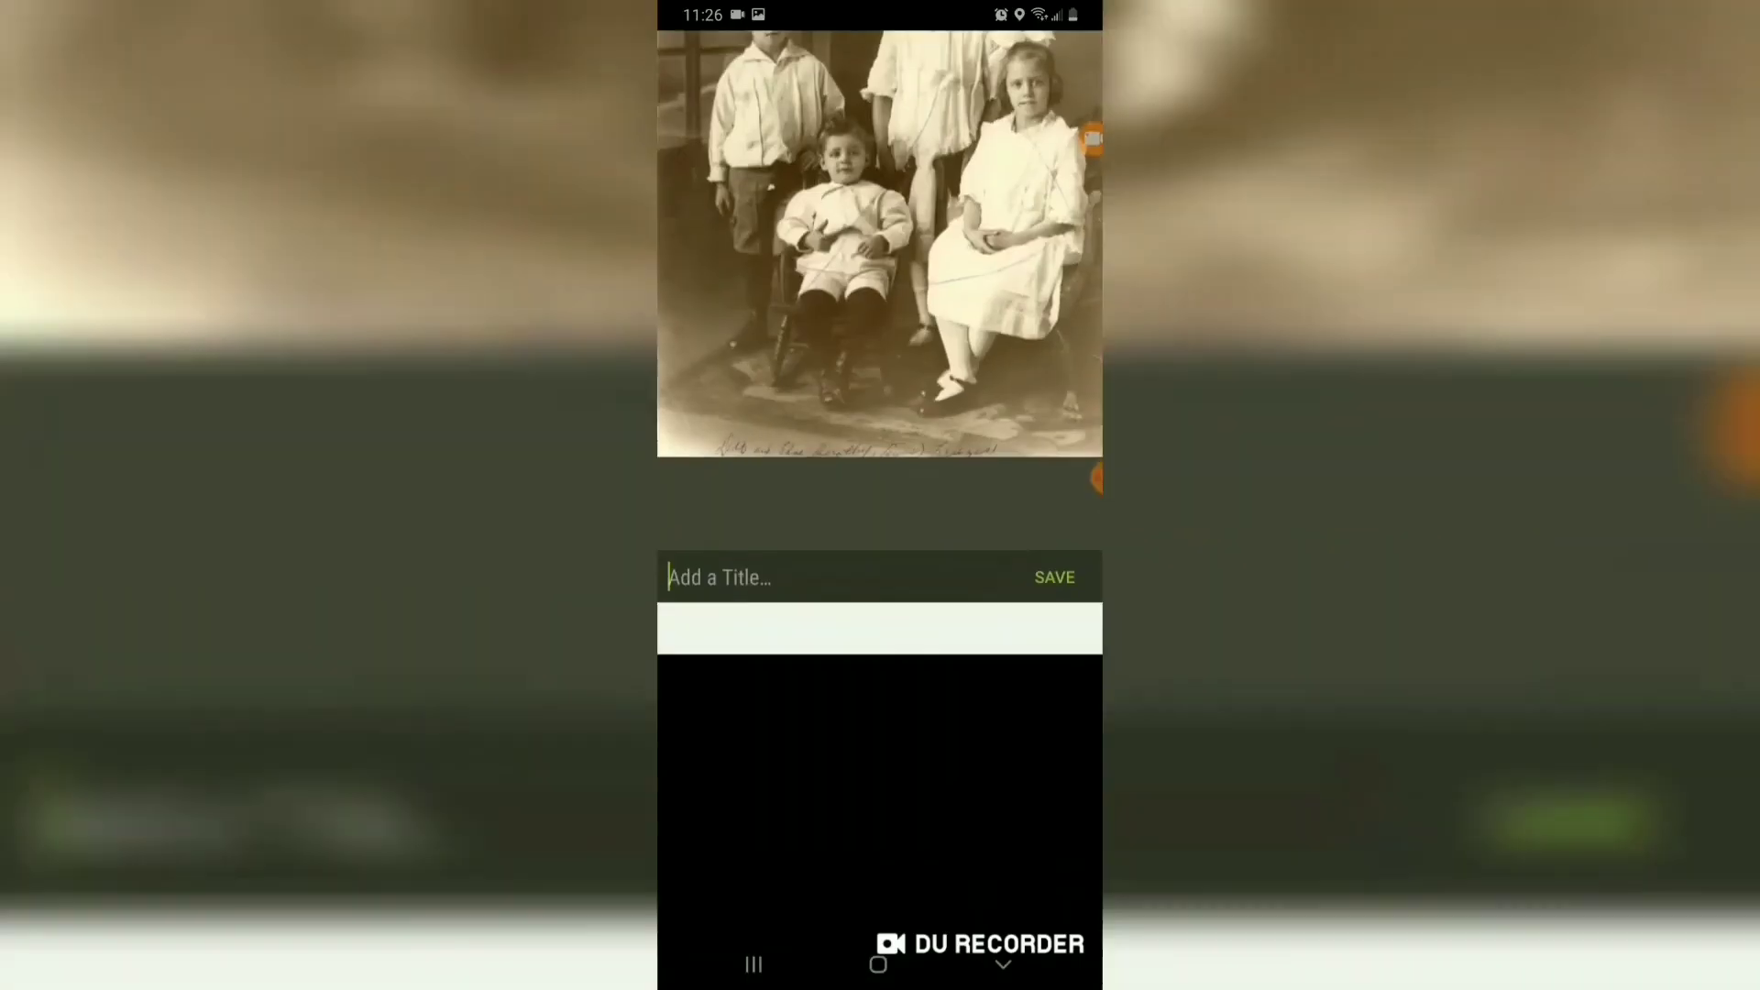
{"action": "type", "text": "Dio and "}
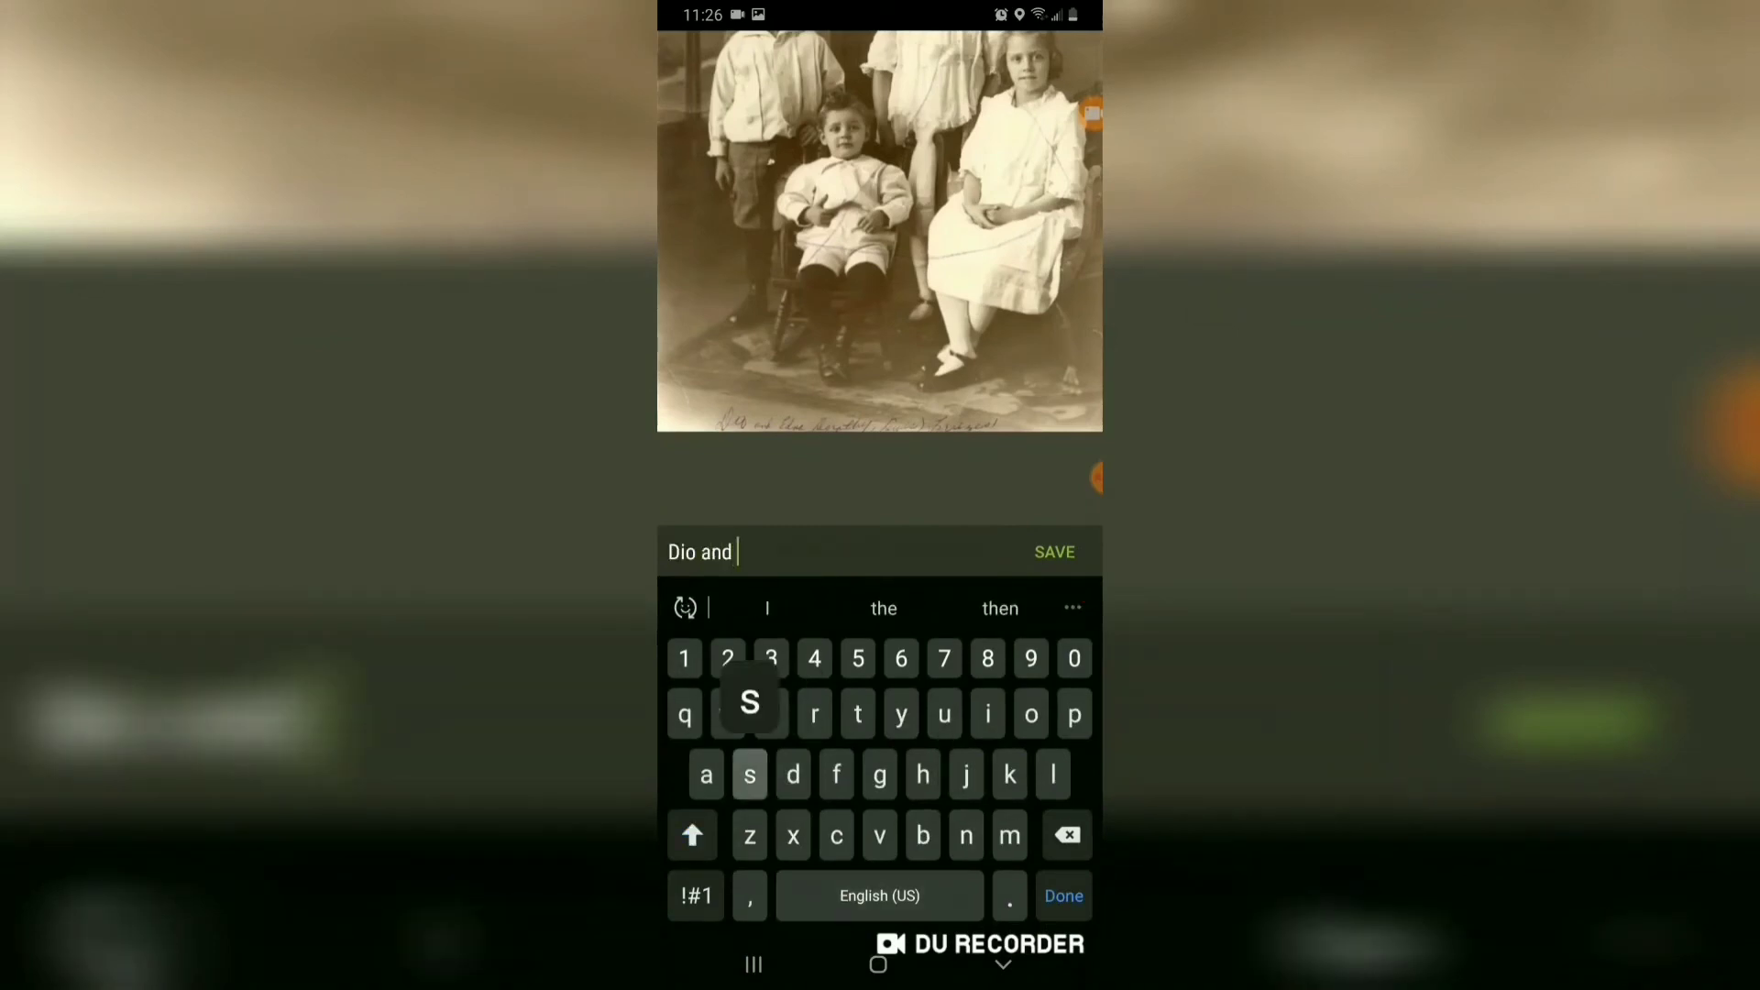
{"action": "type", "text": "sibling"}
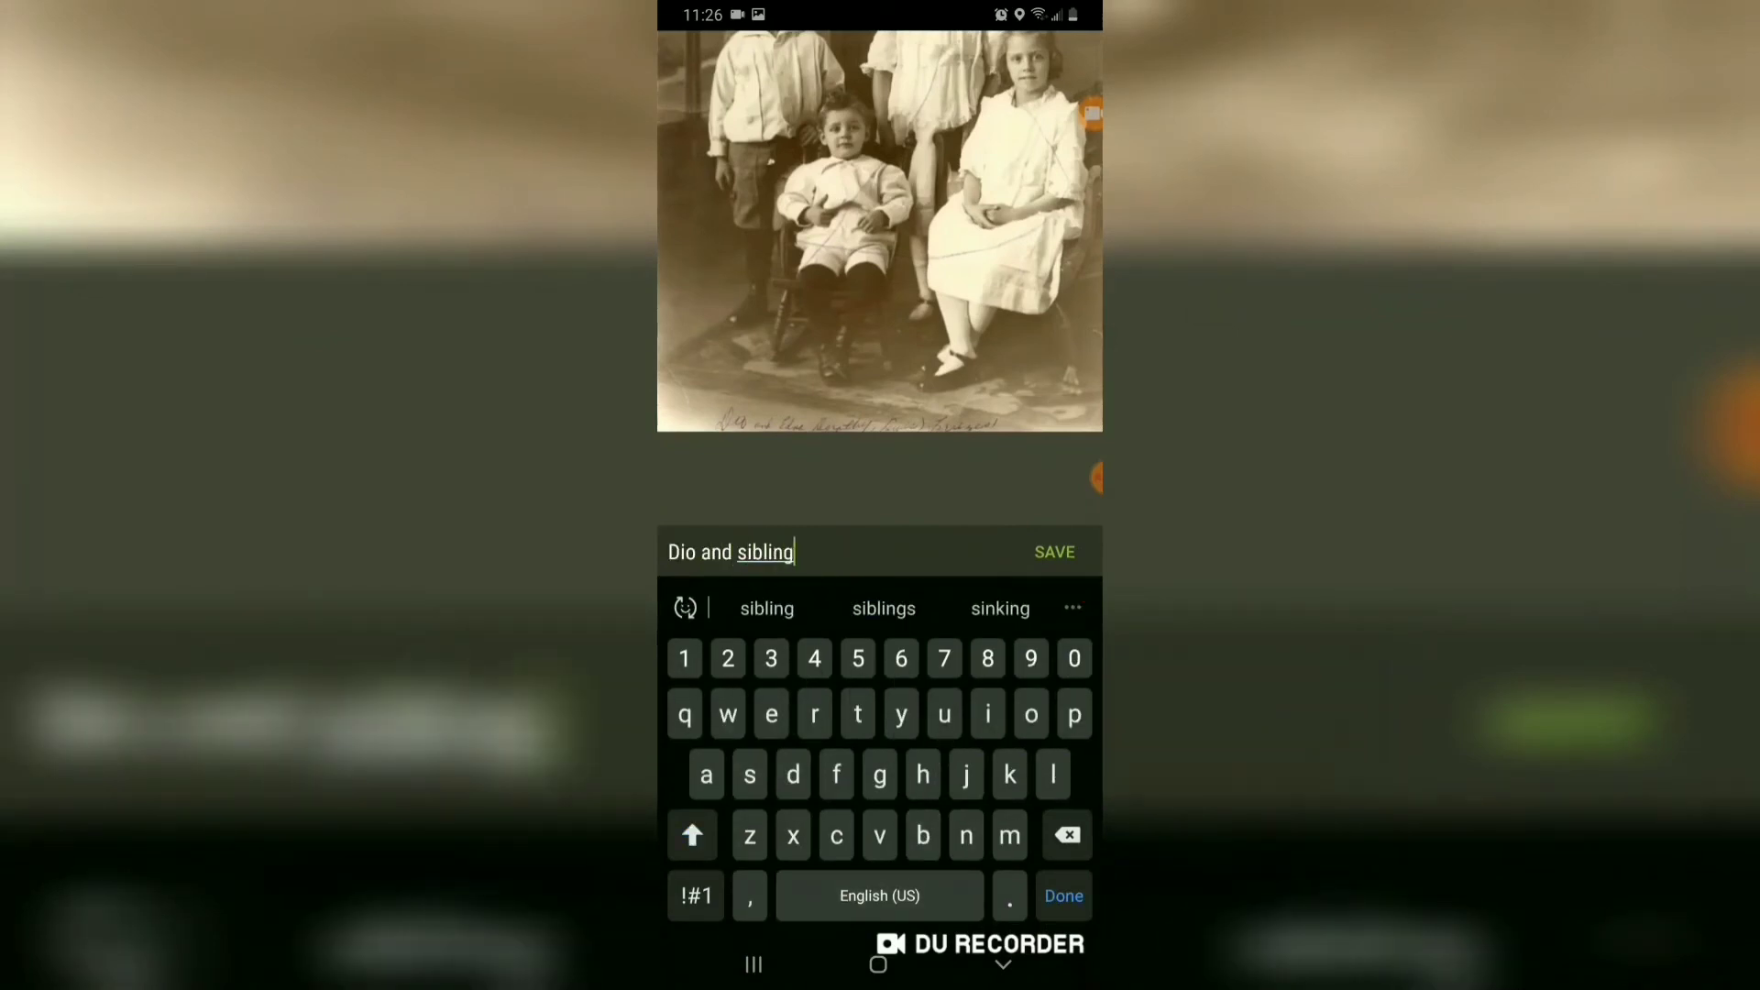
{"action": "type", "text": "s"}
{"action": "left_click", "coordinate": [1054, 552]}
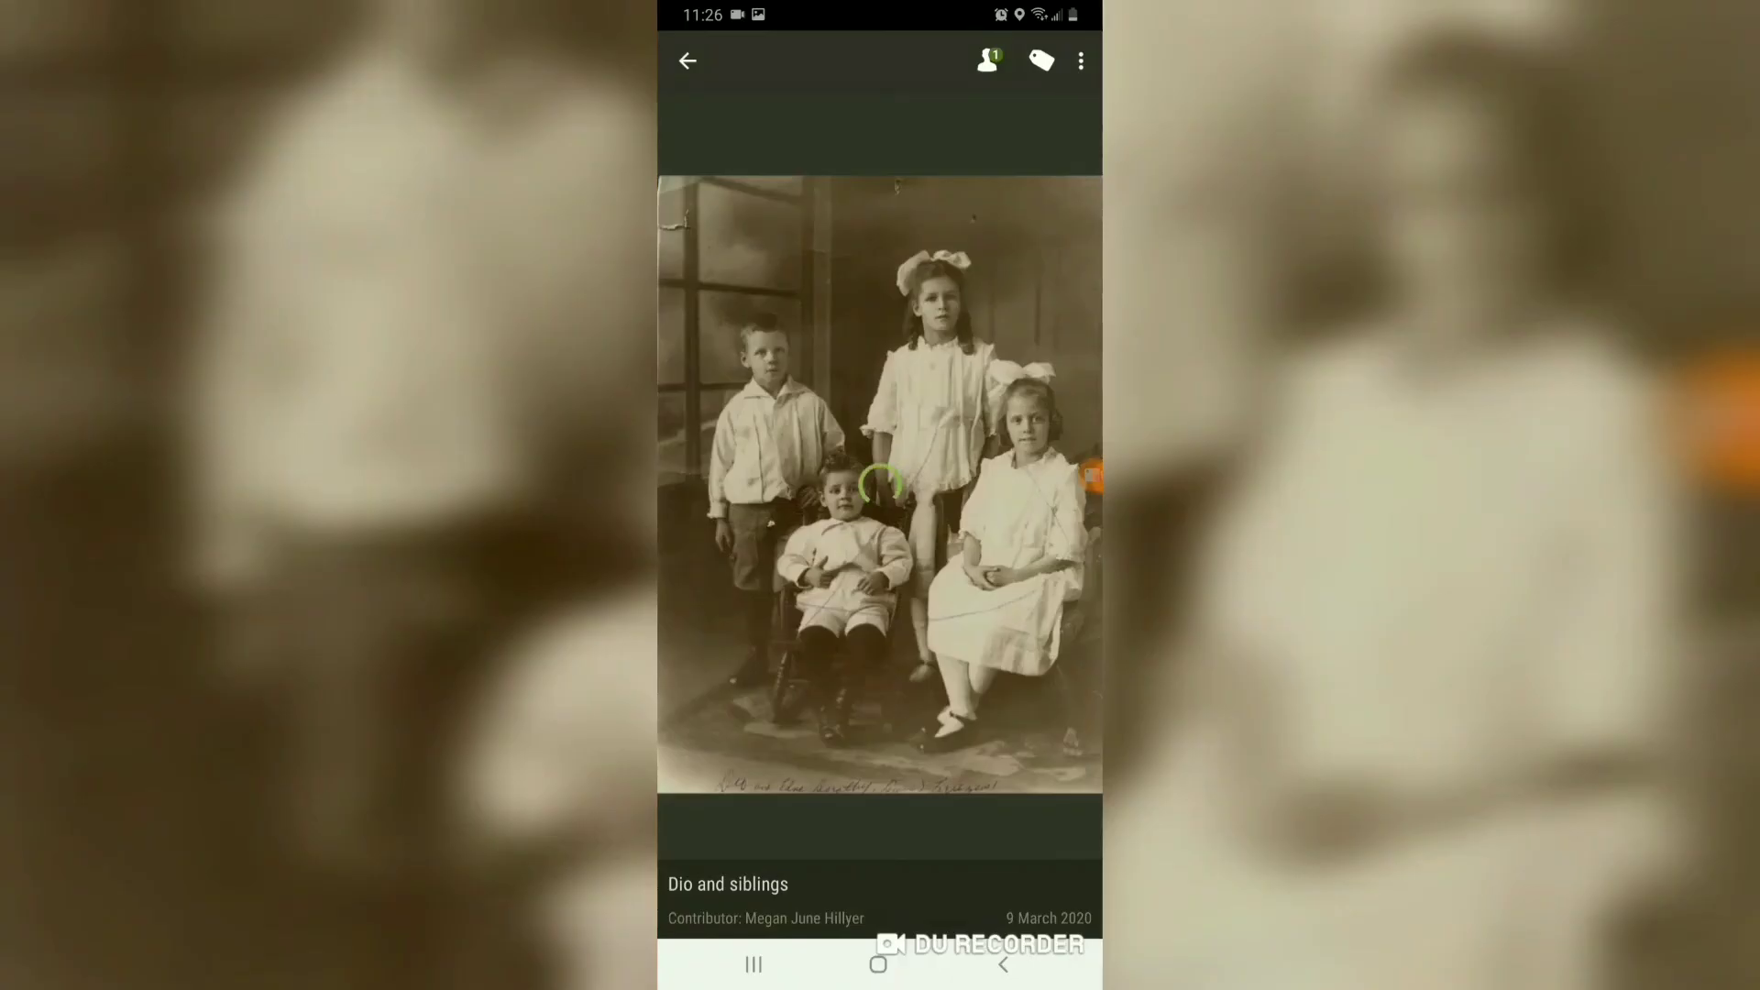
Step: Fit the face tag tightly over the seated boy and add a second face tag
{"action": "left_click", "coordinate": [1040, 60]}
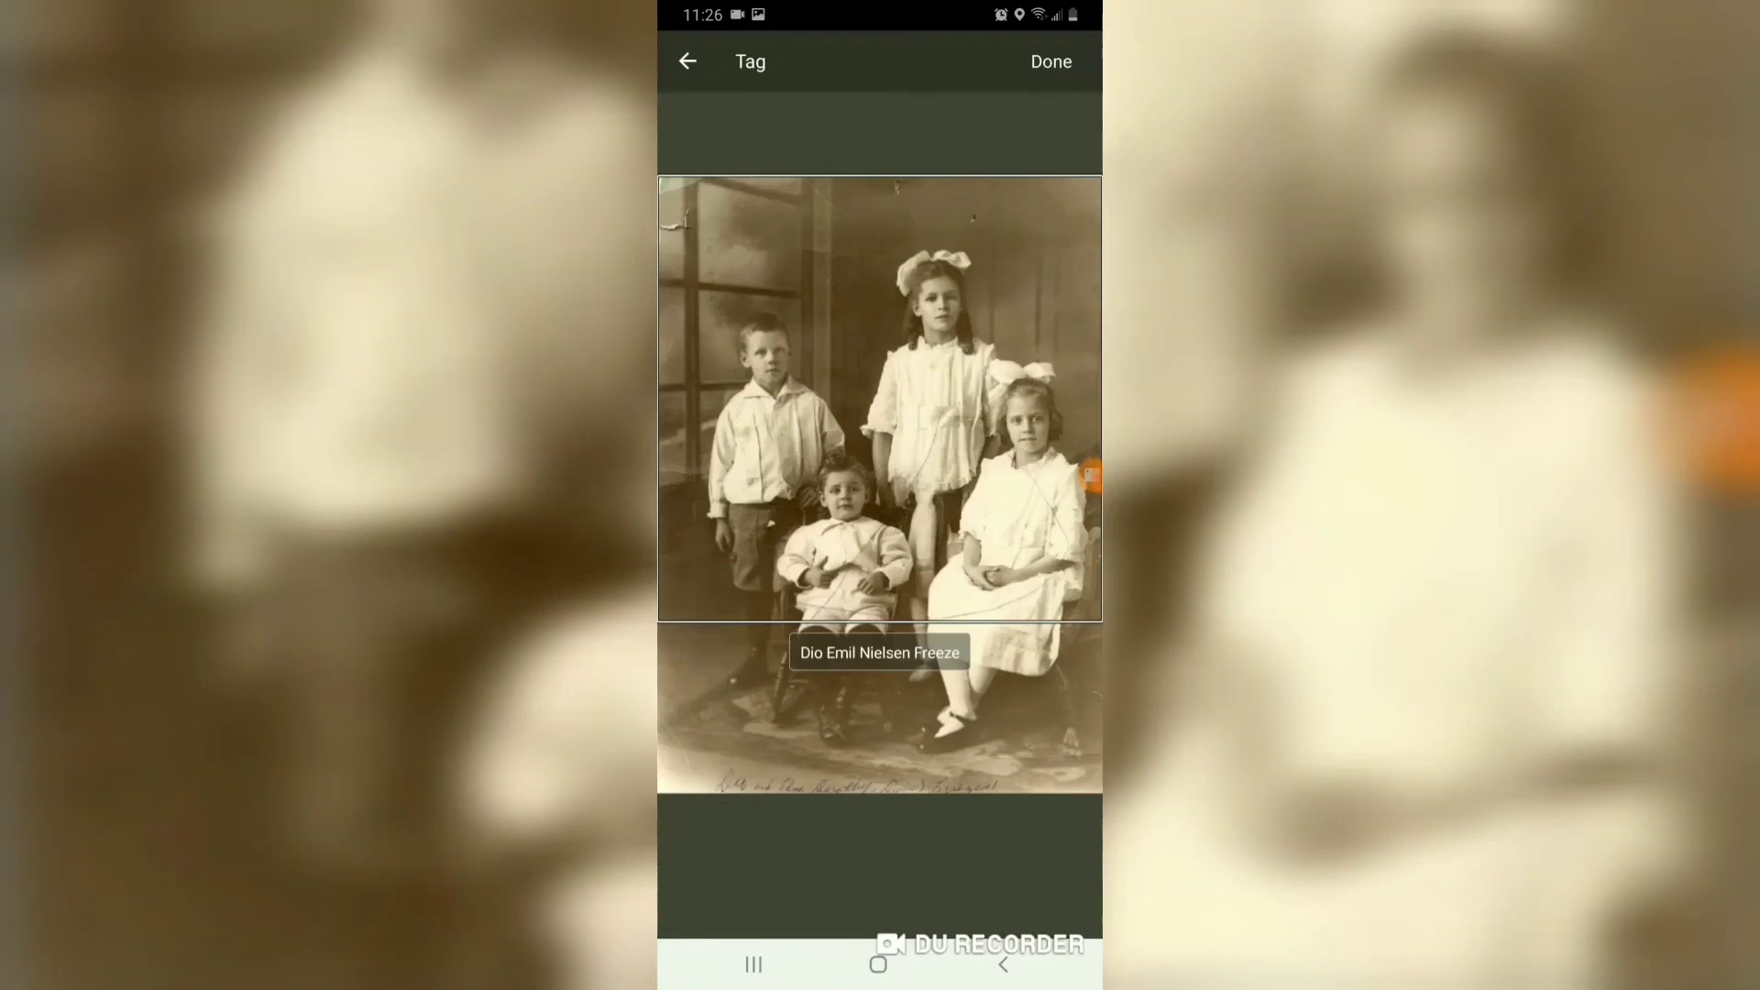
{"action": "left_click", "coordinate": [880, 398]}
{"action": "left_click_drag", "start_coordinate": [1088, 622], "coordinate": [913, 541]}
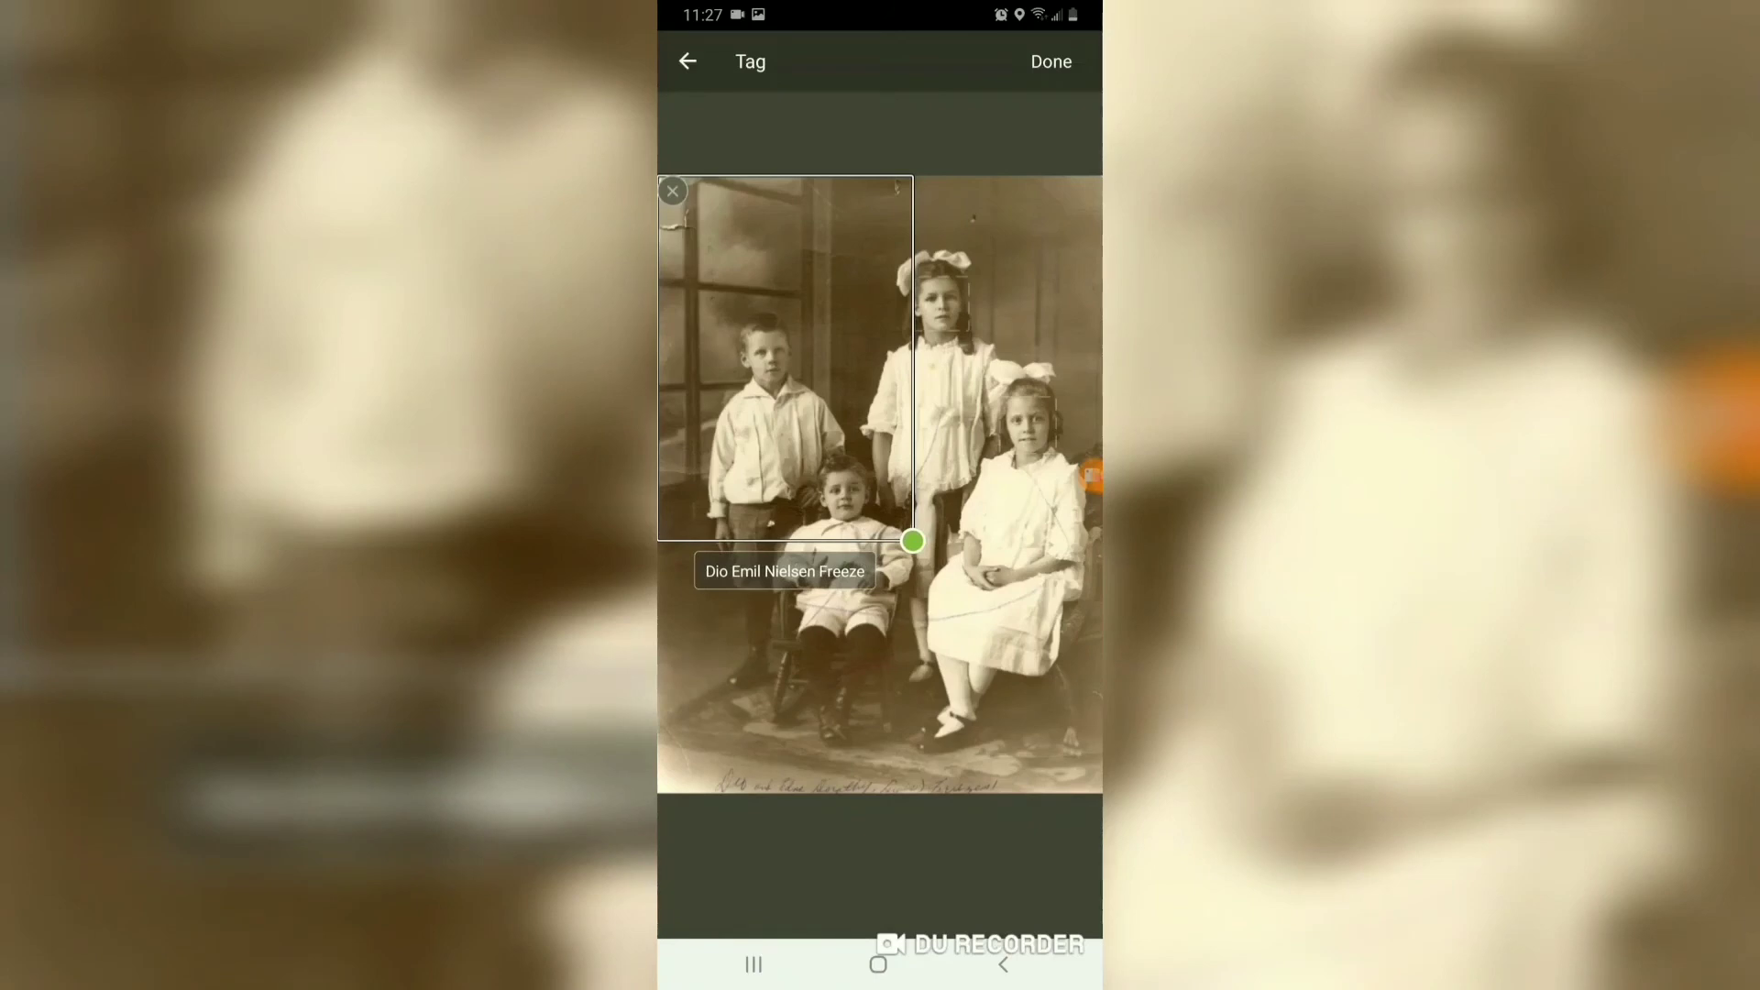
{"action": "left_click_drag", "start_coordinate": [785, 357], "coordinate": [896, 566]}
{"action": "left_click_drag", "start_coordinate": [1024, 749], "coordinate": [901, 524]}
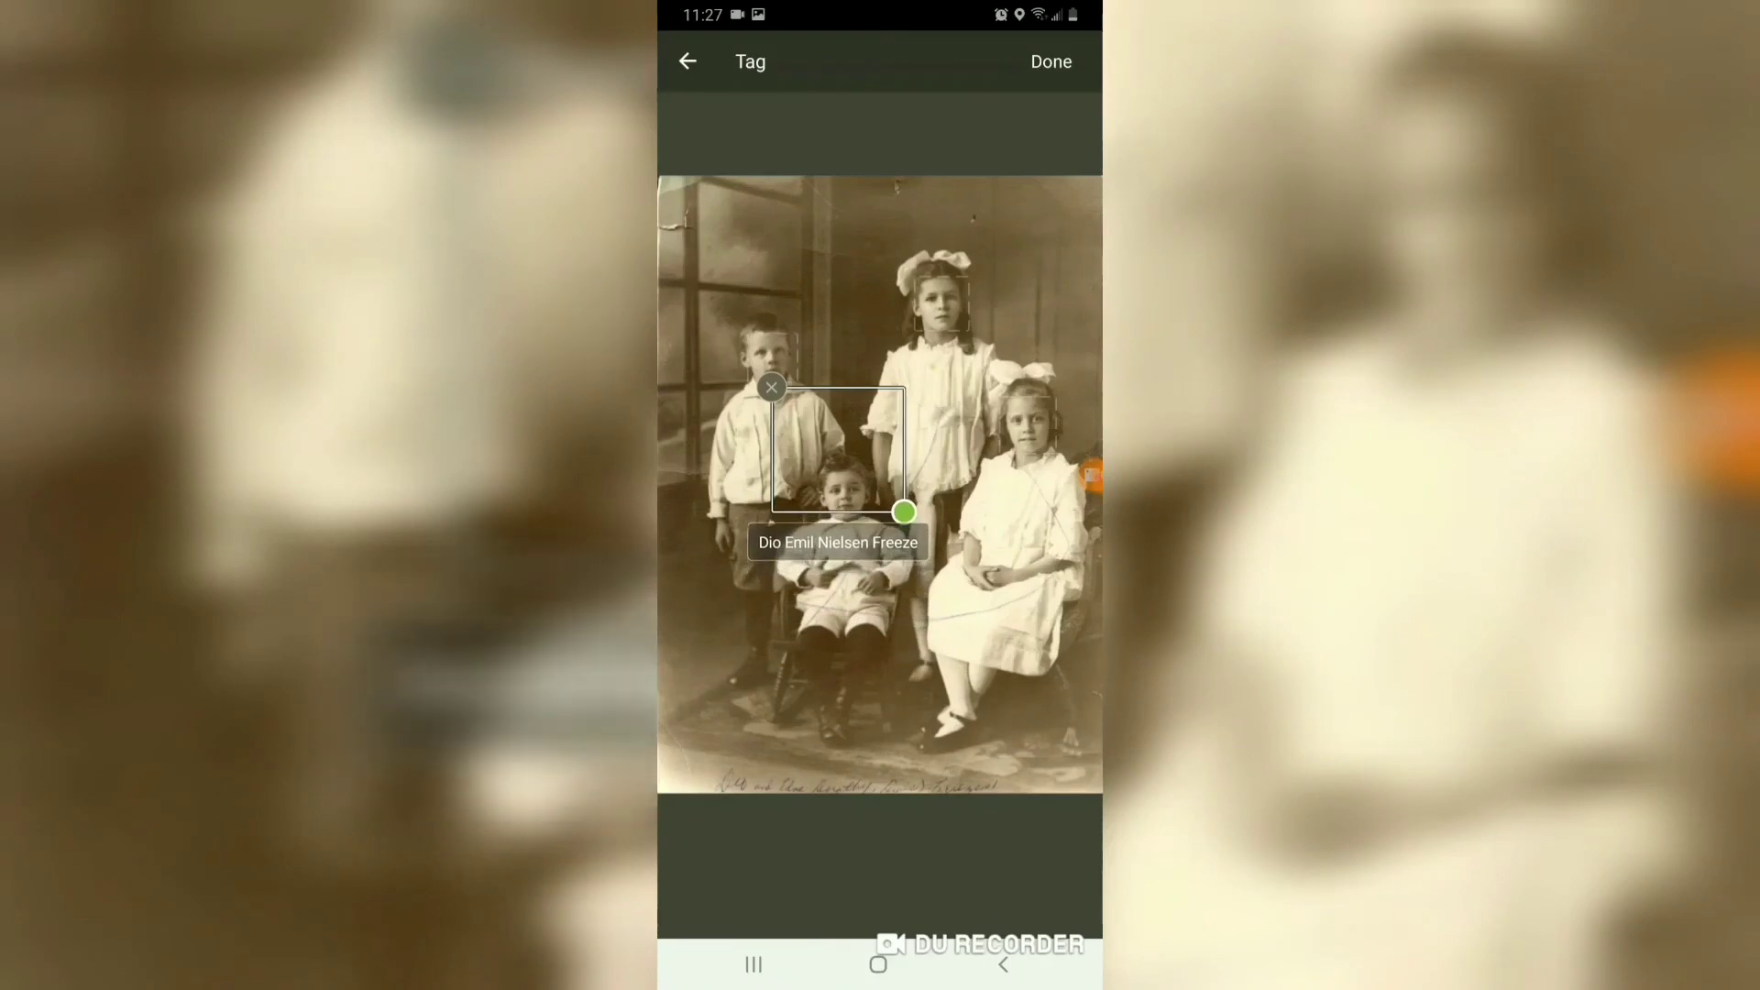
{"action": "left_click_drag", "start_coordinate": [836, 455], "coordinate": [851, 491]}
{"action": "left_click_drag", "start_coordinate": [917, 553], "coordinate": [899, 529]}
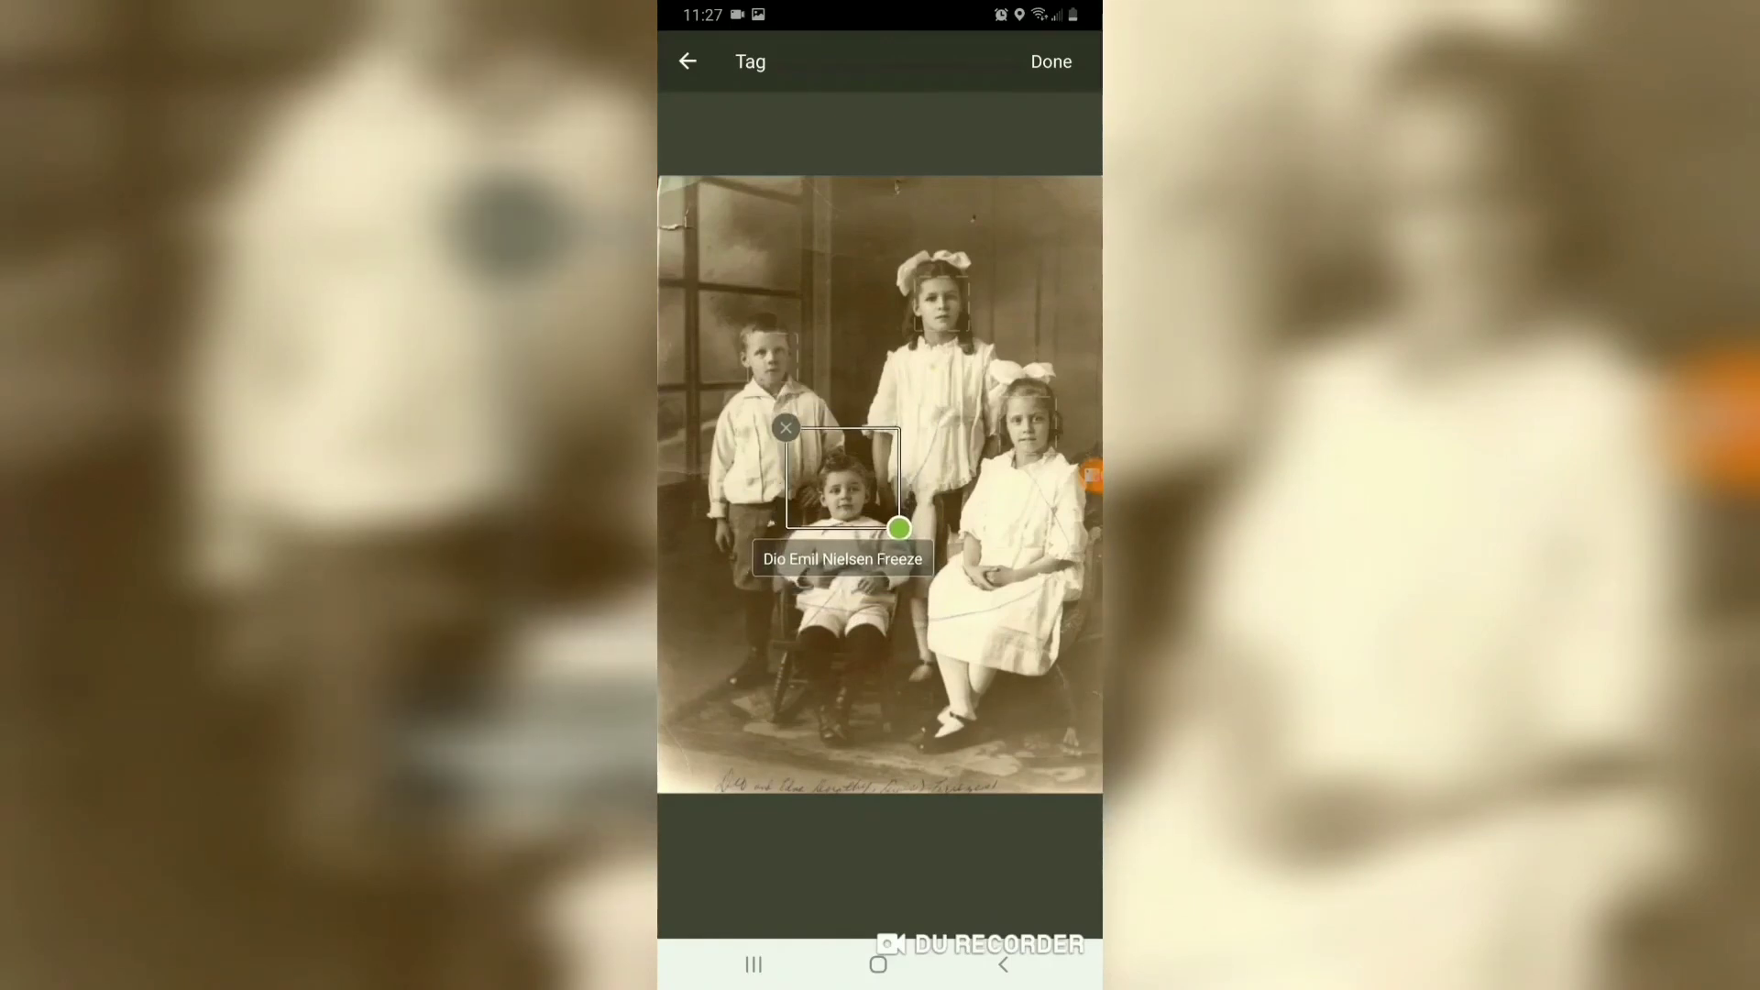
{"action": "left_click_drag", "start_coordinate": [842, 477], "coordinate": [847, 488]}
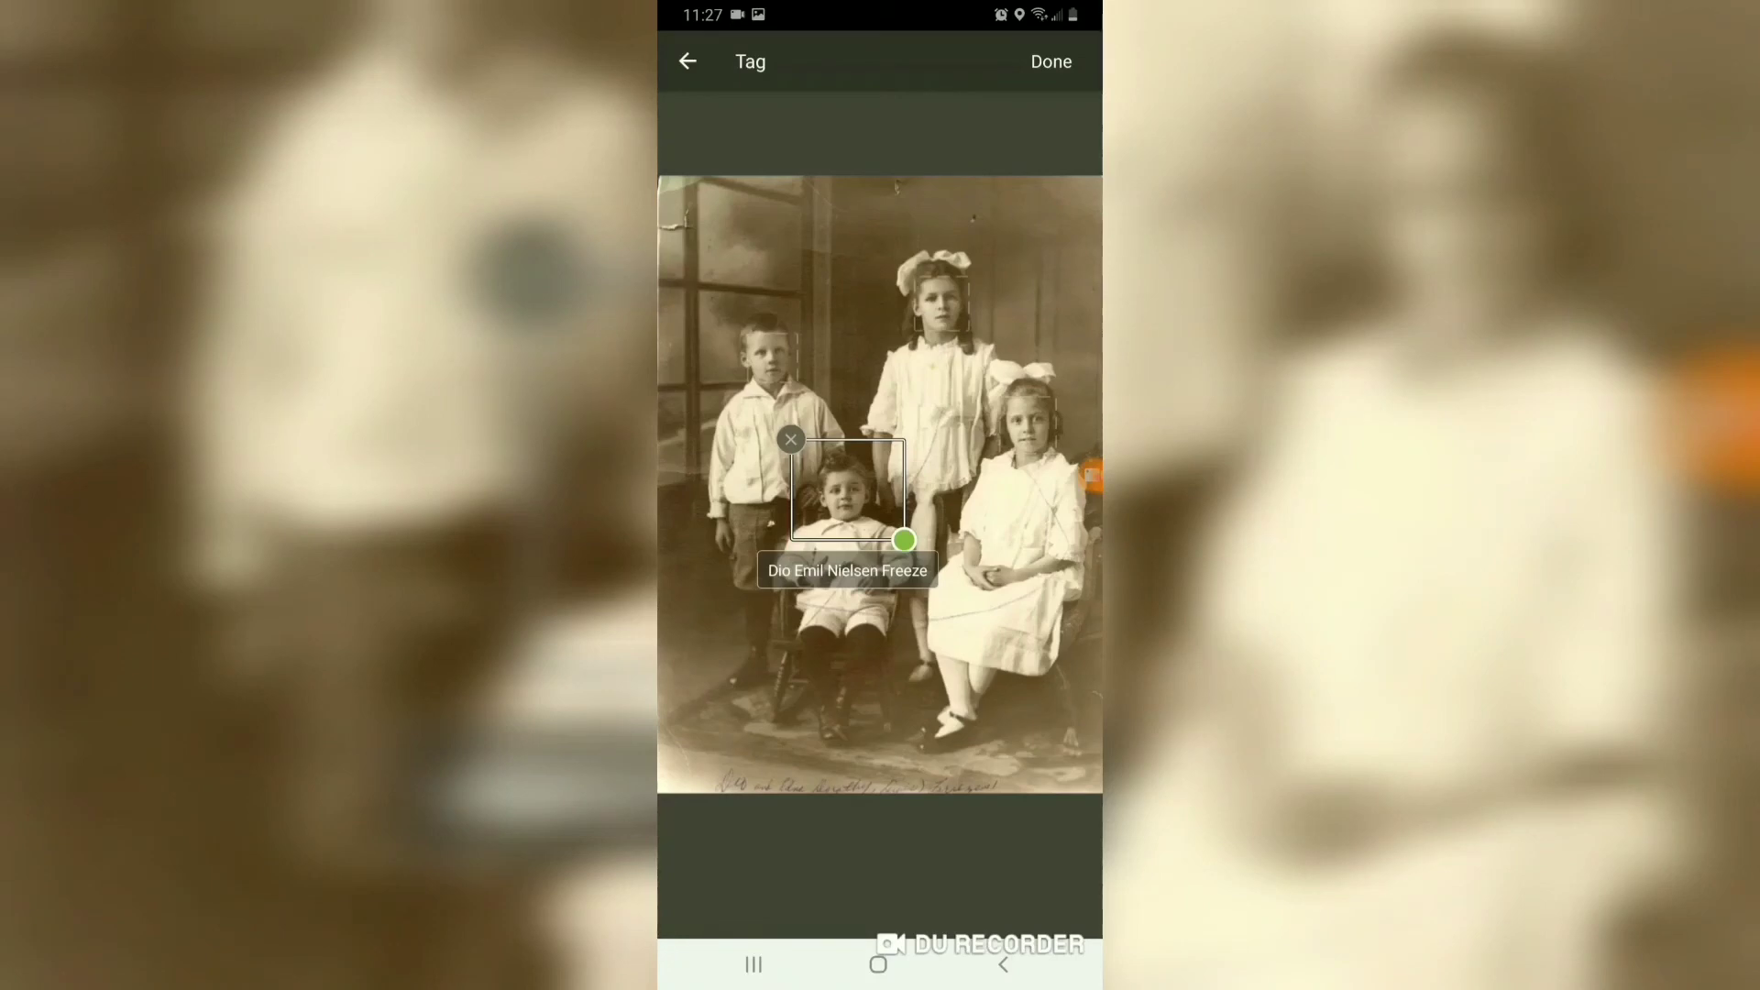
{"action": "left_click", "coordinate": [772, 357]}
{"action": "left_click", "coordinate": [773, 412]}
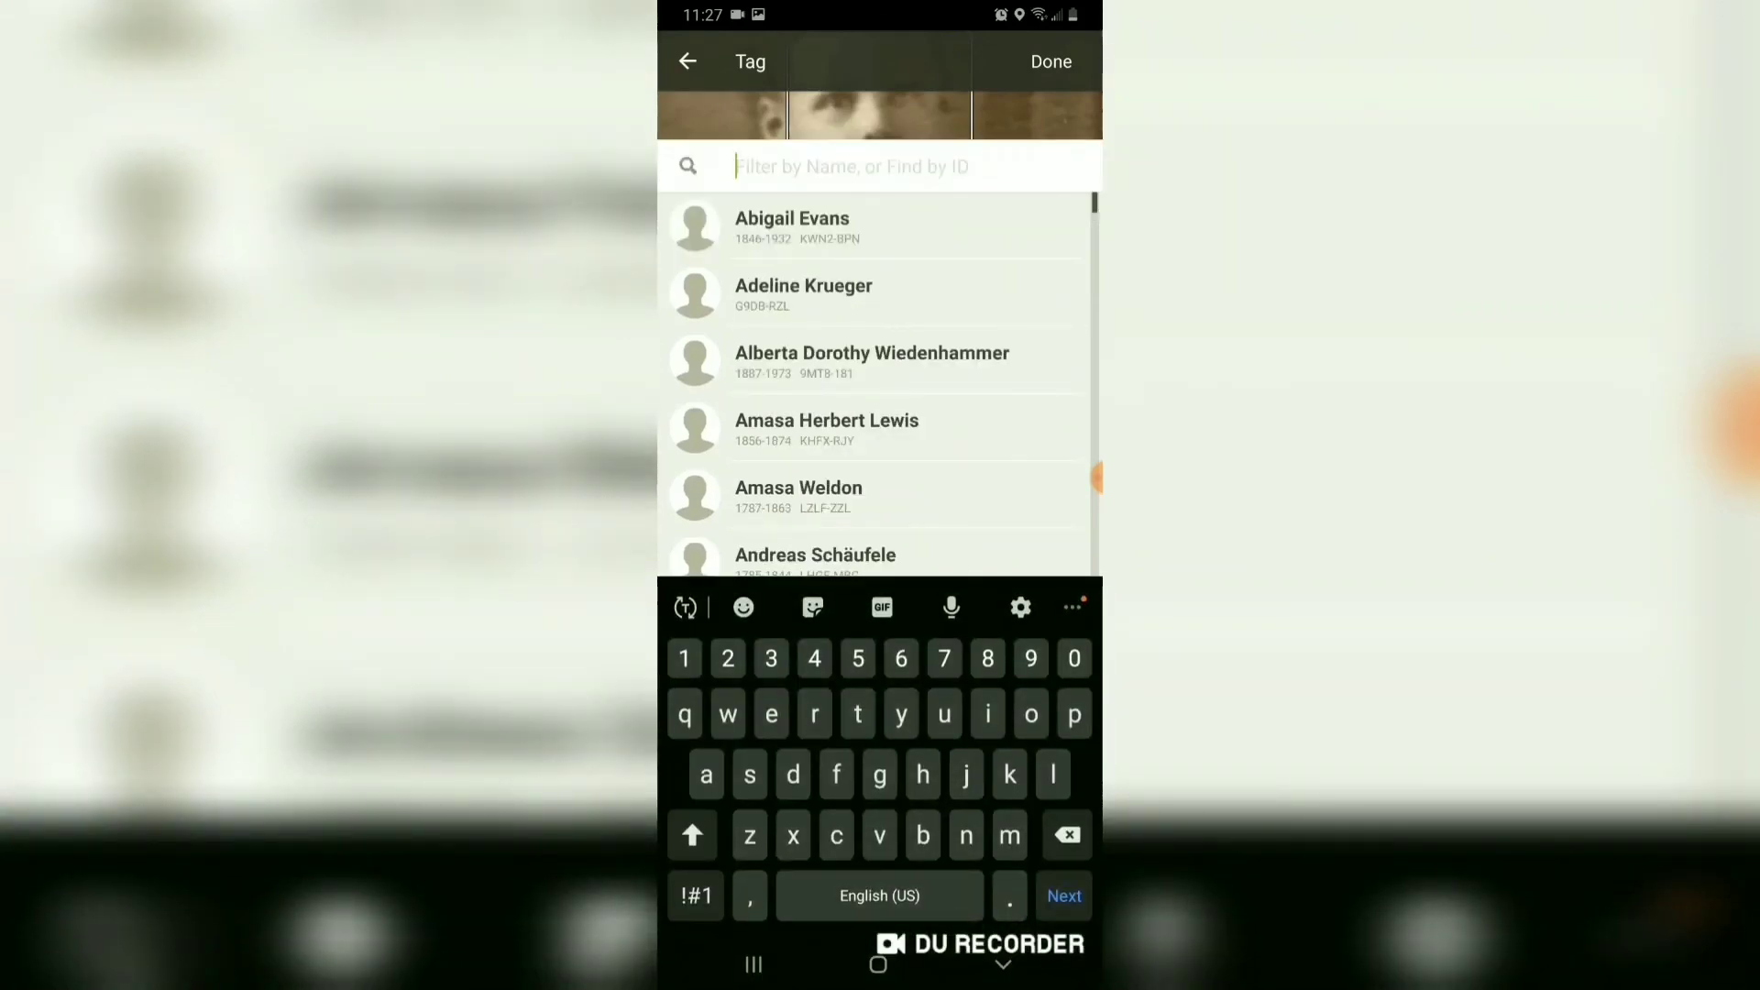
Step: Filter by the sibling's surname and assign her to the new face tag
{"action": "type", "text": "fre"}
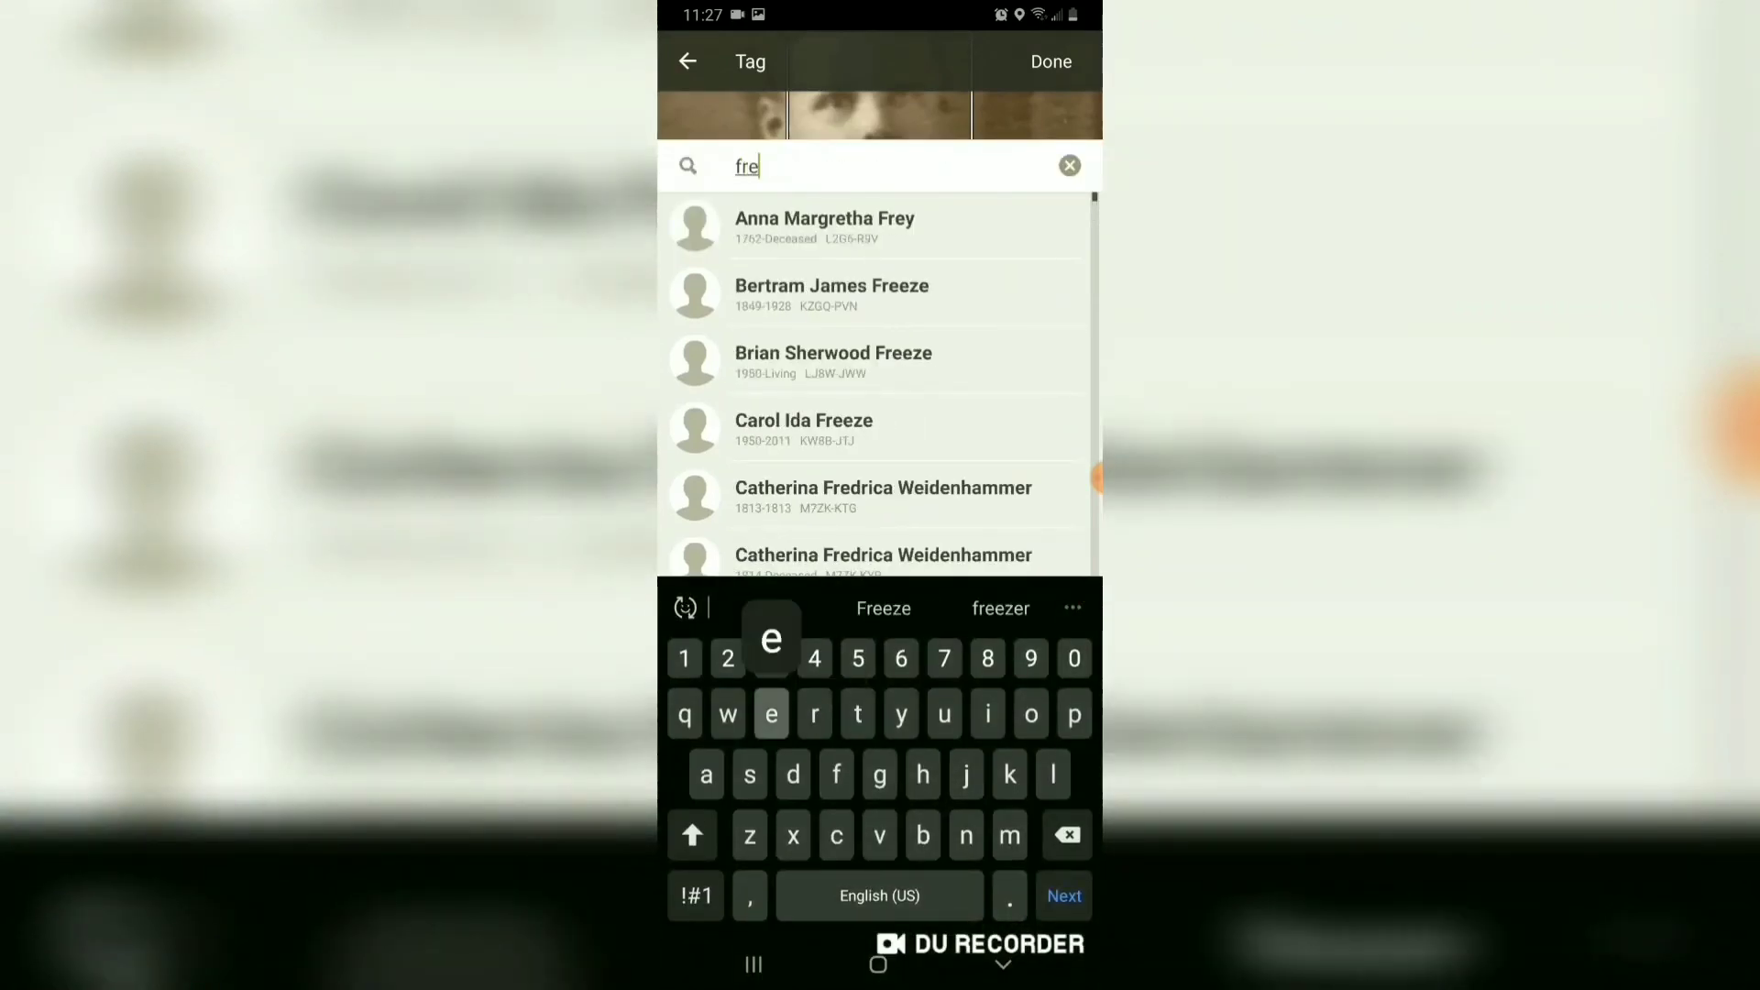
{"action": "type", "text": "eze"}
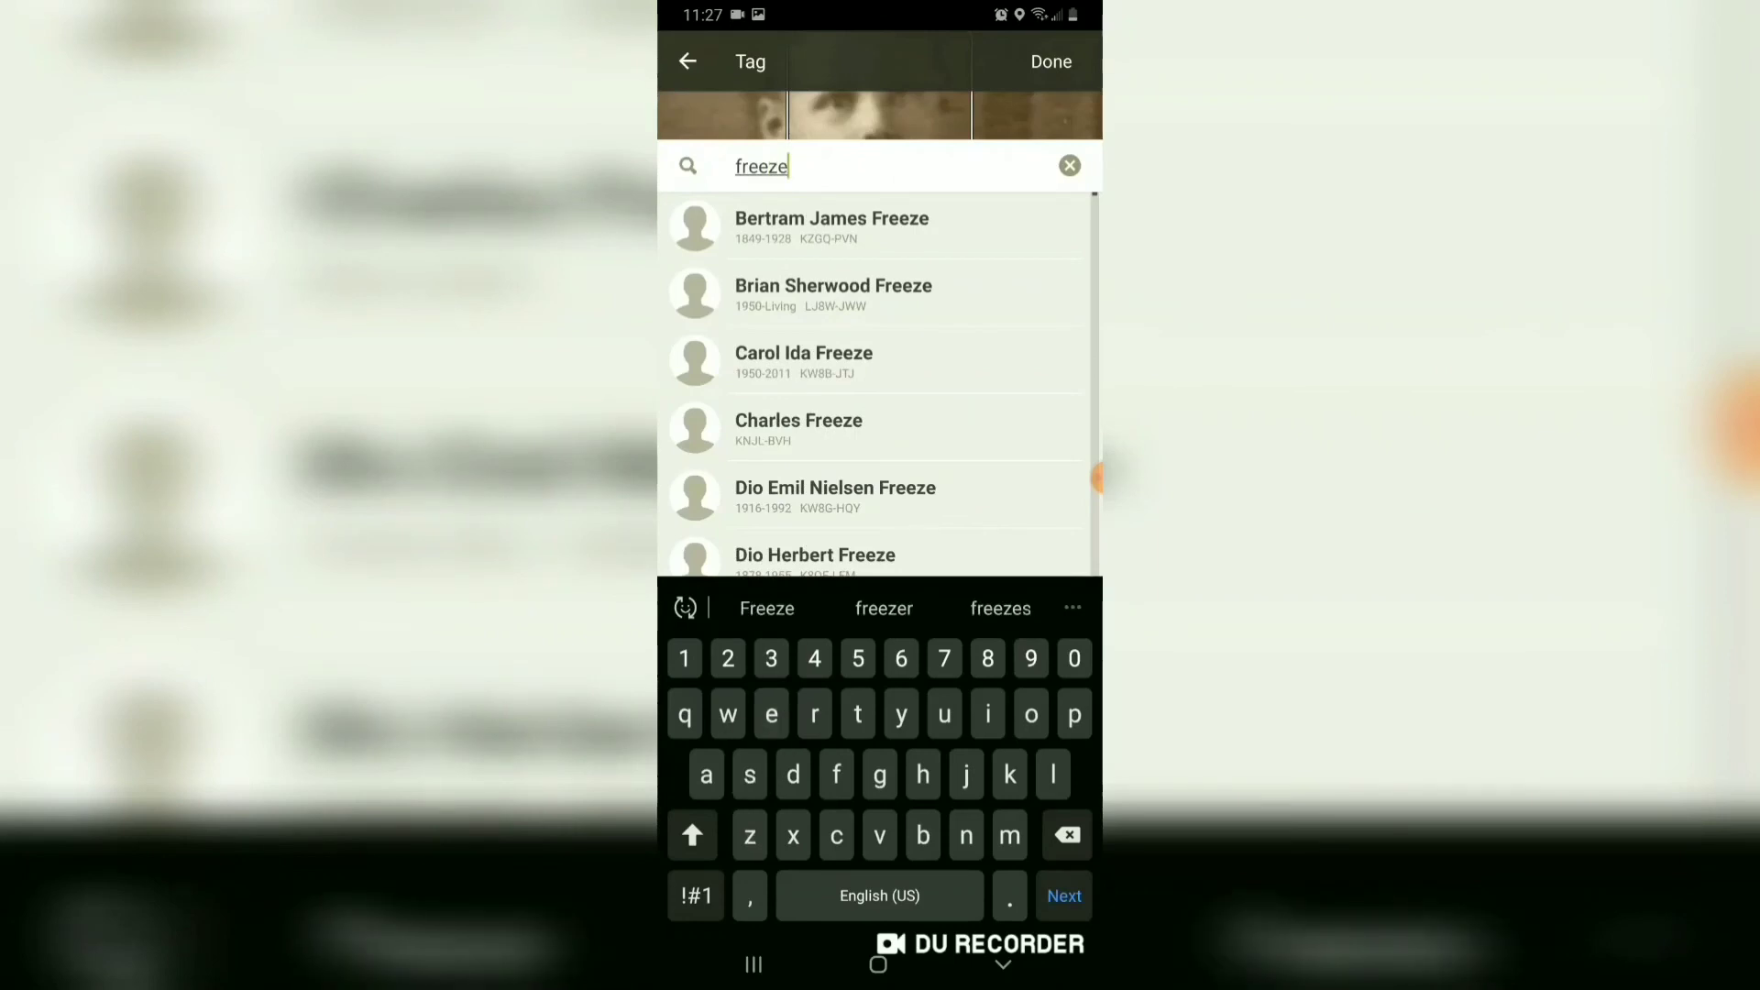
{"action": "scroll", "coordinate": [878, 384], "scroll_direction": "down", "scroll_amount": 4}
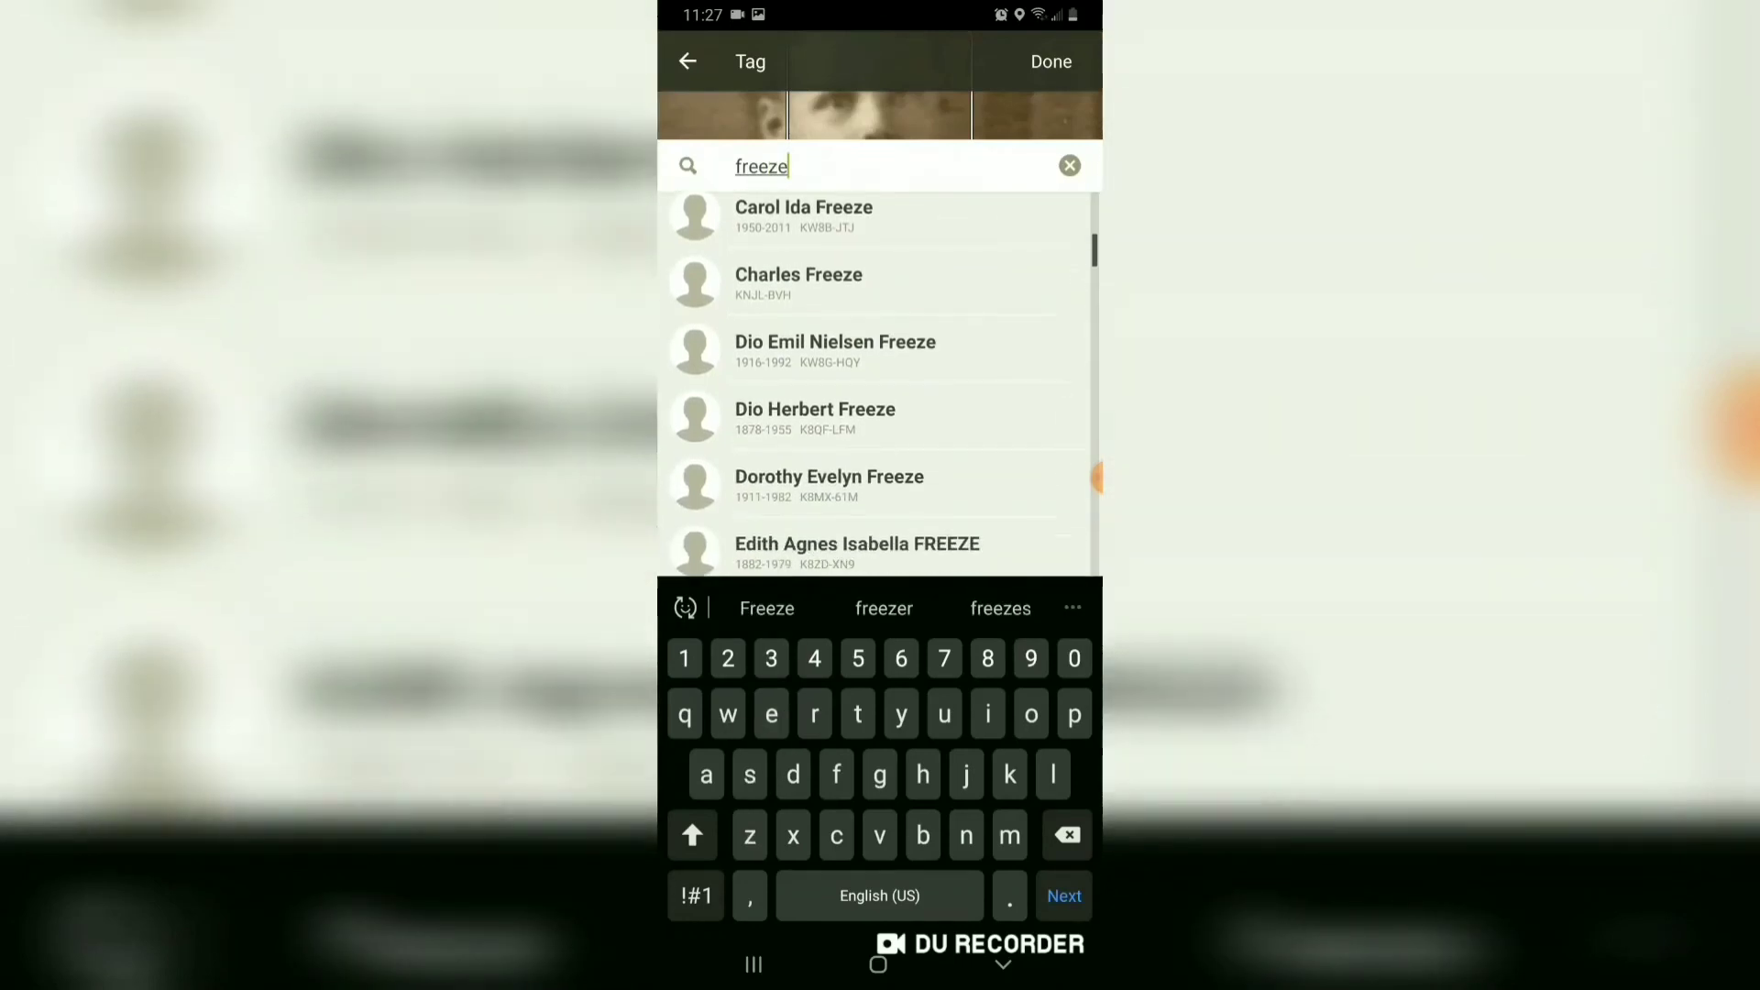
{"action": "scroll", "coordinate": [878, 385], "scroll_direction": "down", "scroll_amount": 1}
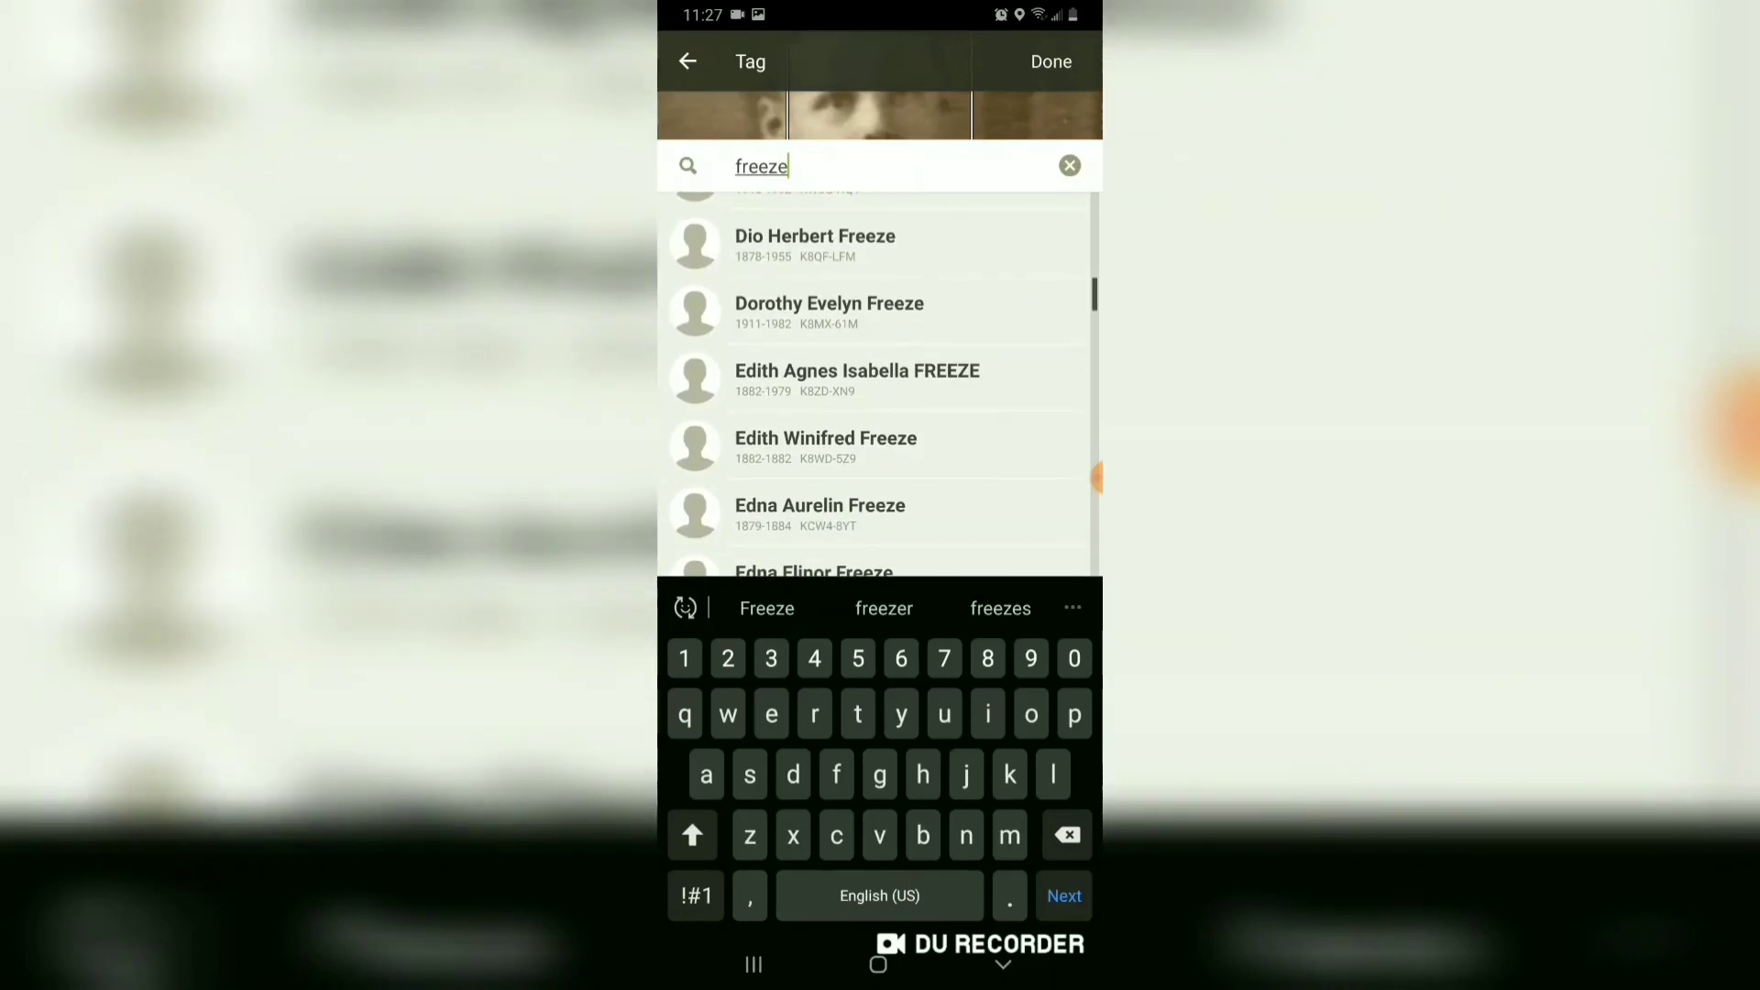
{"action": "left_click", "coordinate": [829, 312]}
{"action": "left_click_drag", "start_coordinate": [798, 382], "coordinate": [1029, 419]}
{"action": "left_click", "coordinate": [1051, 61]}
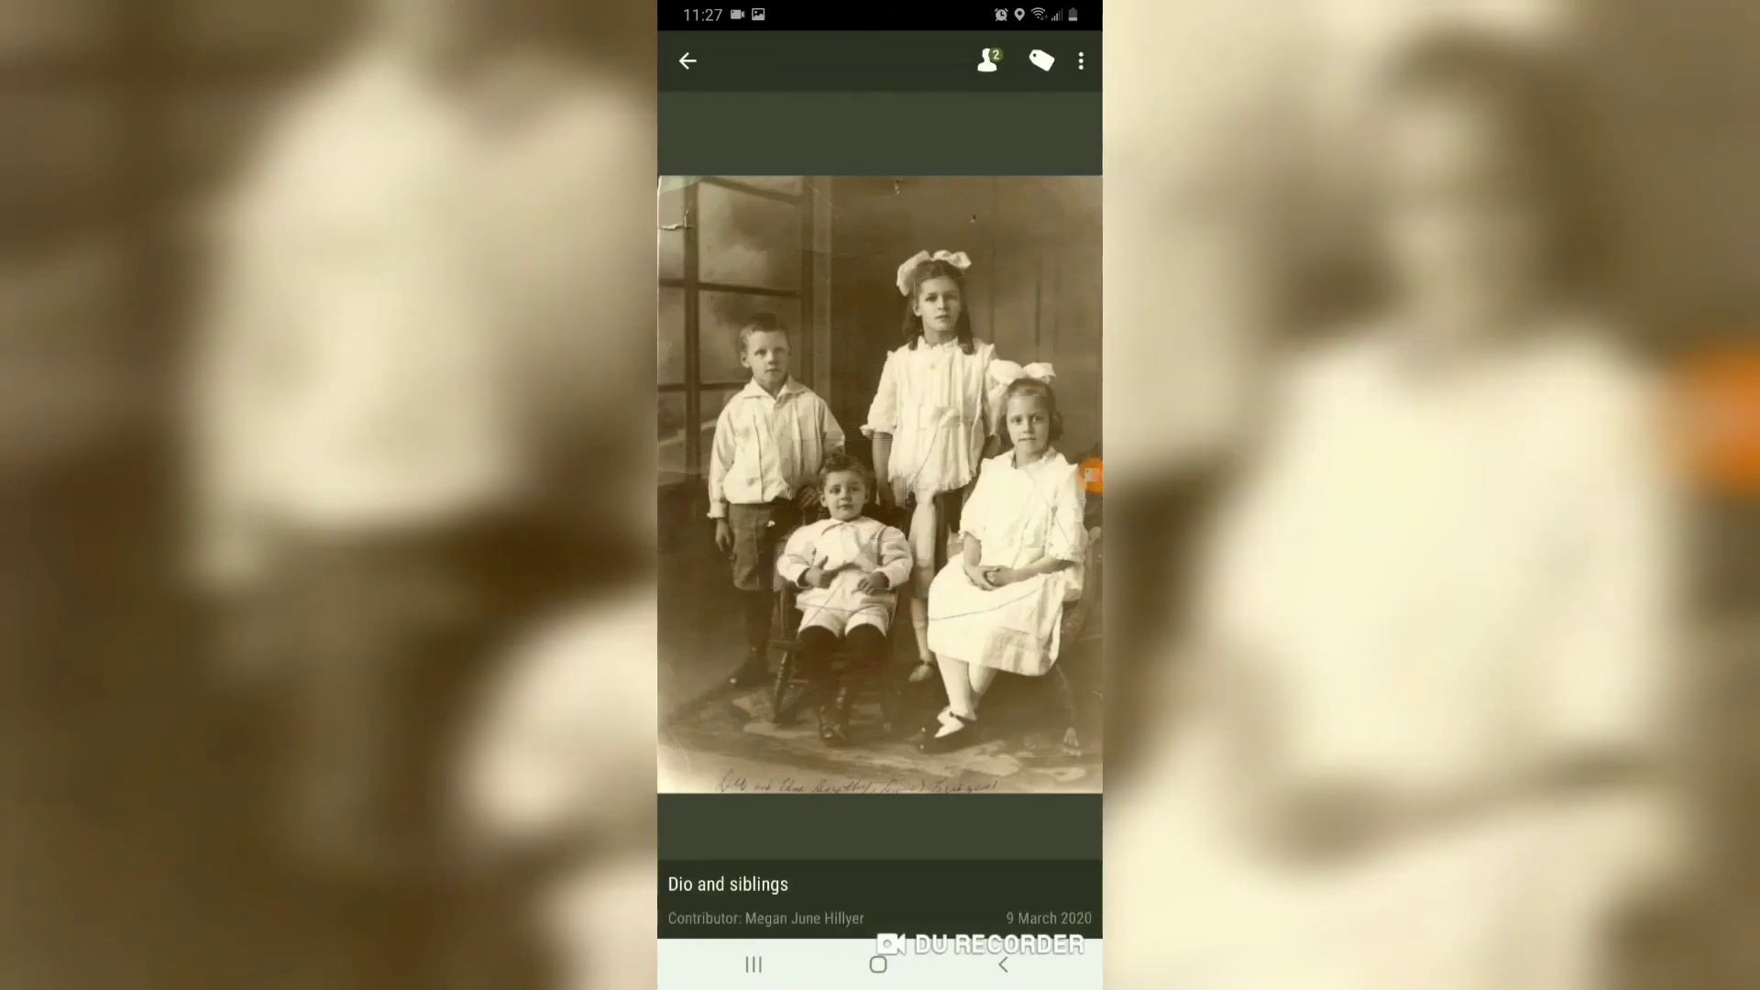
Step: Reopen face tagging to check the girl's tag, then close it
{"action": "left_click", "coordinate": [1041, 61]}
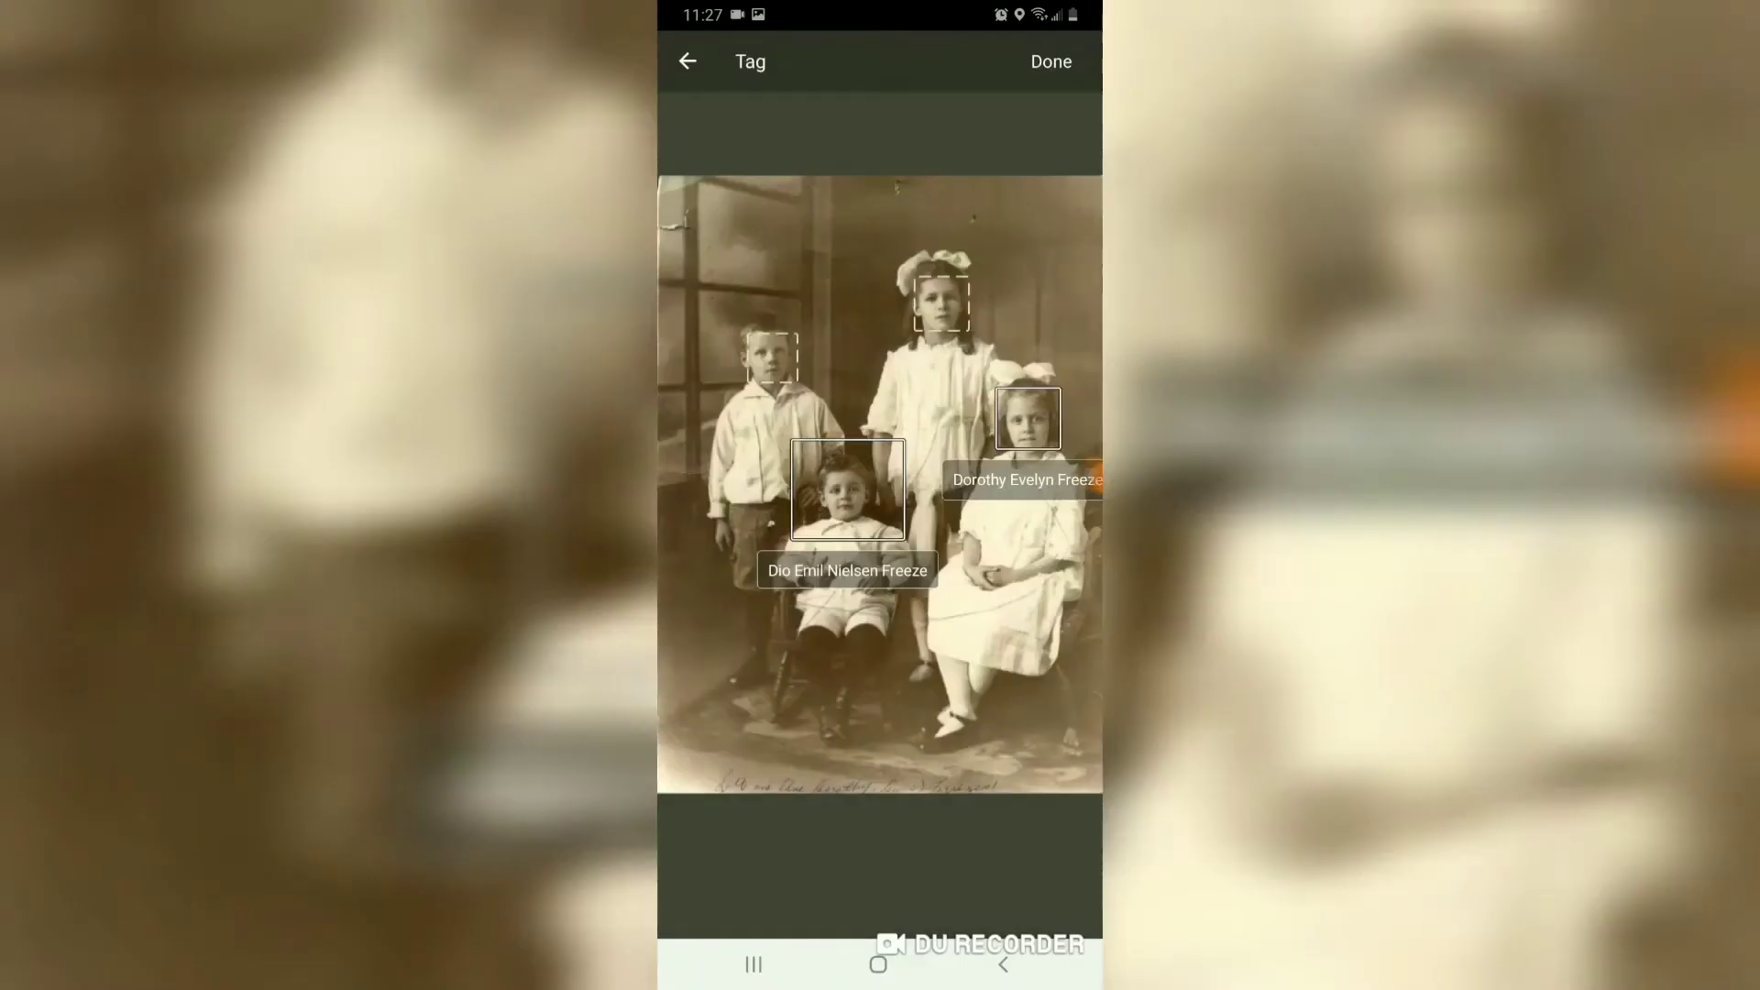
{"action": "left_click", "coordinate": [1027, 418]}
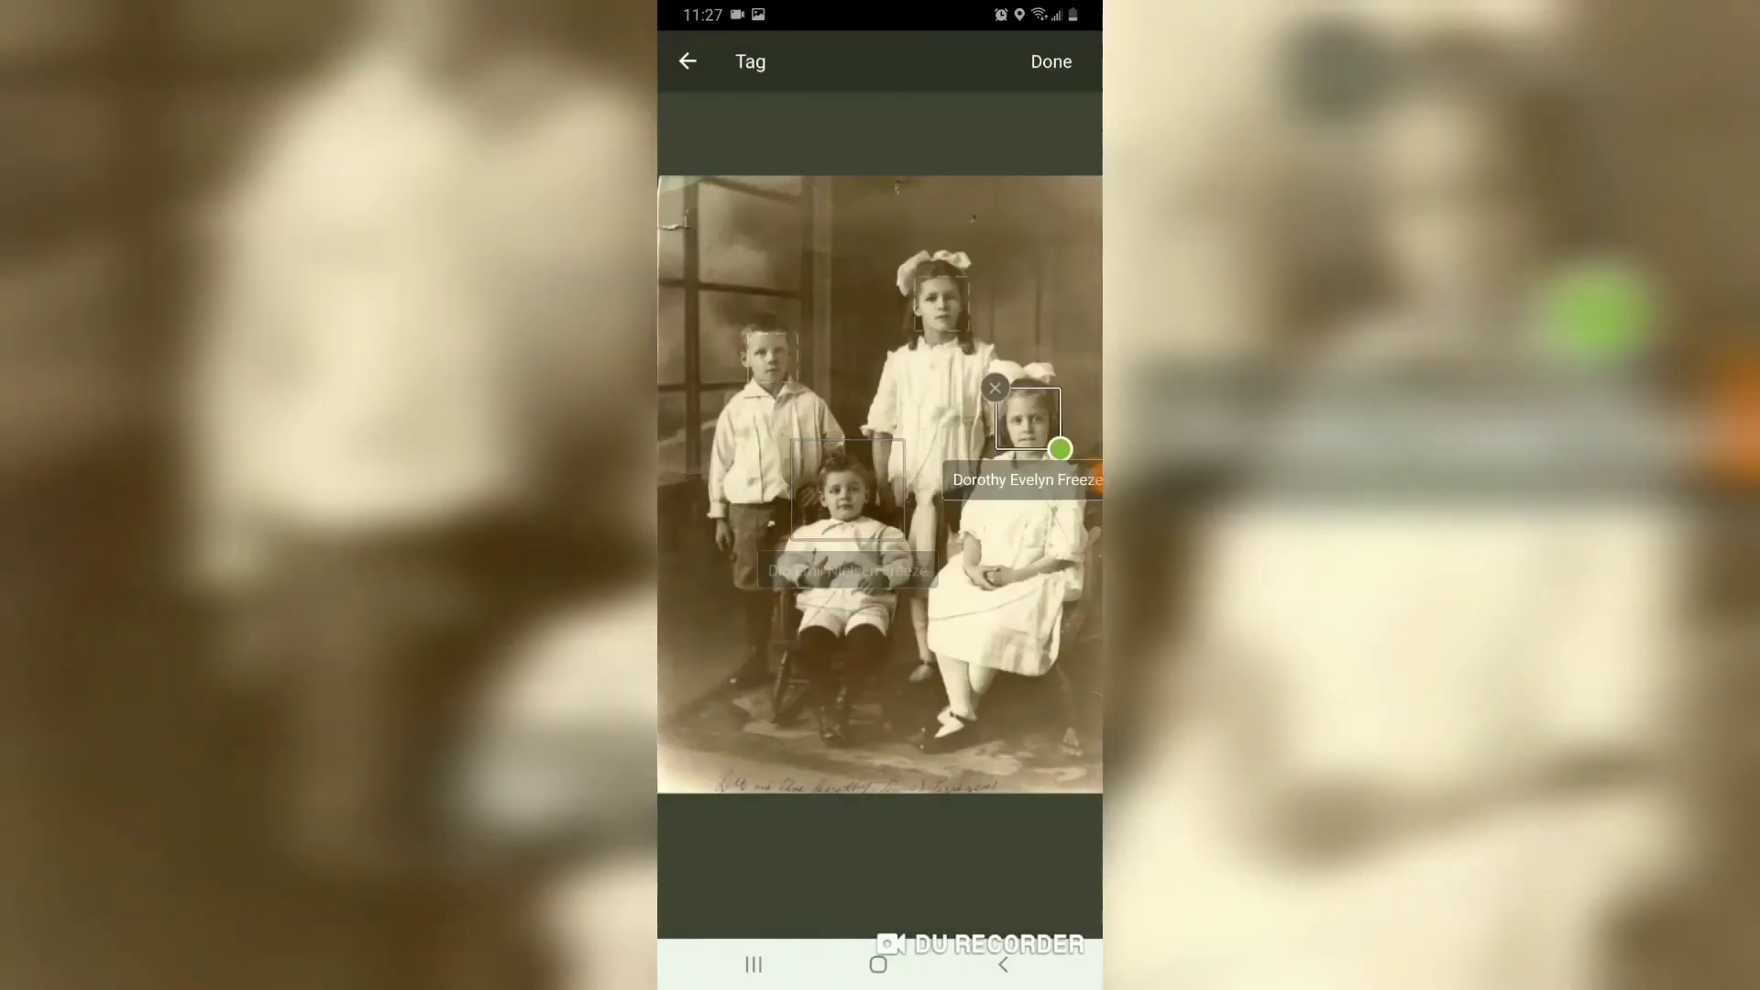
{"action": "left_click", "coordinate": [1051, 61]}
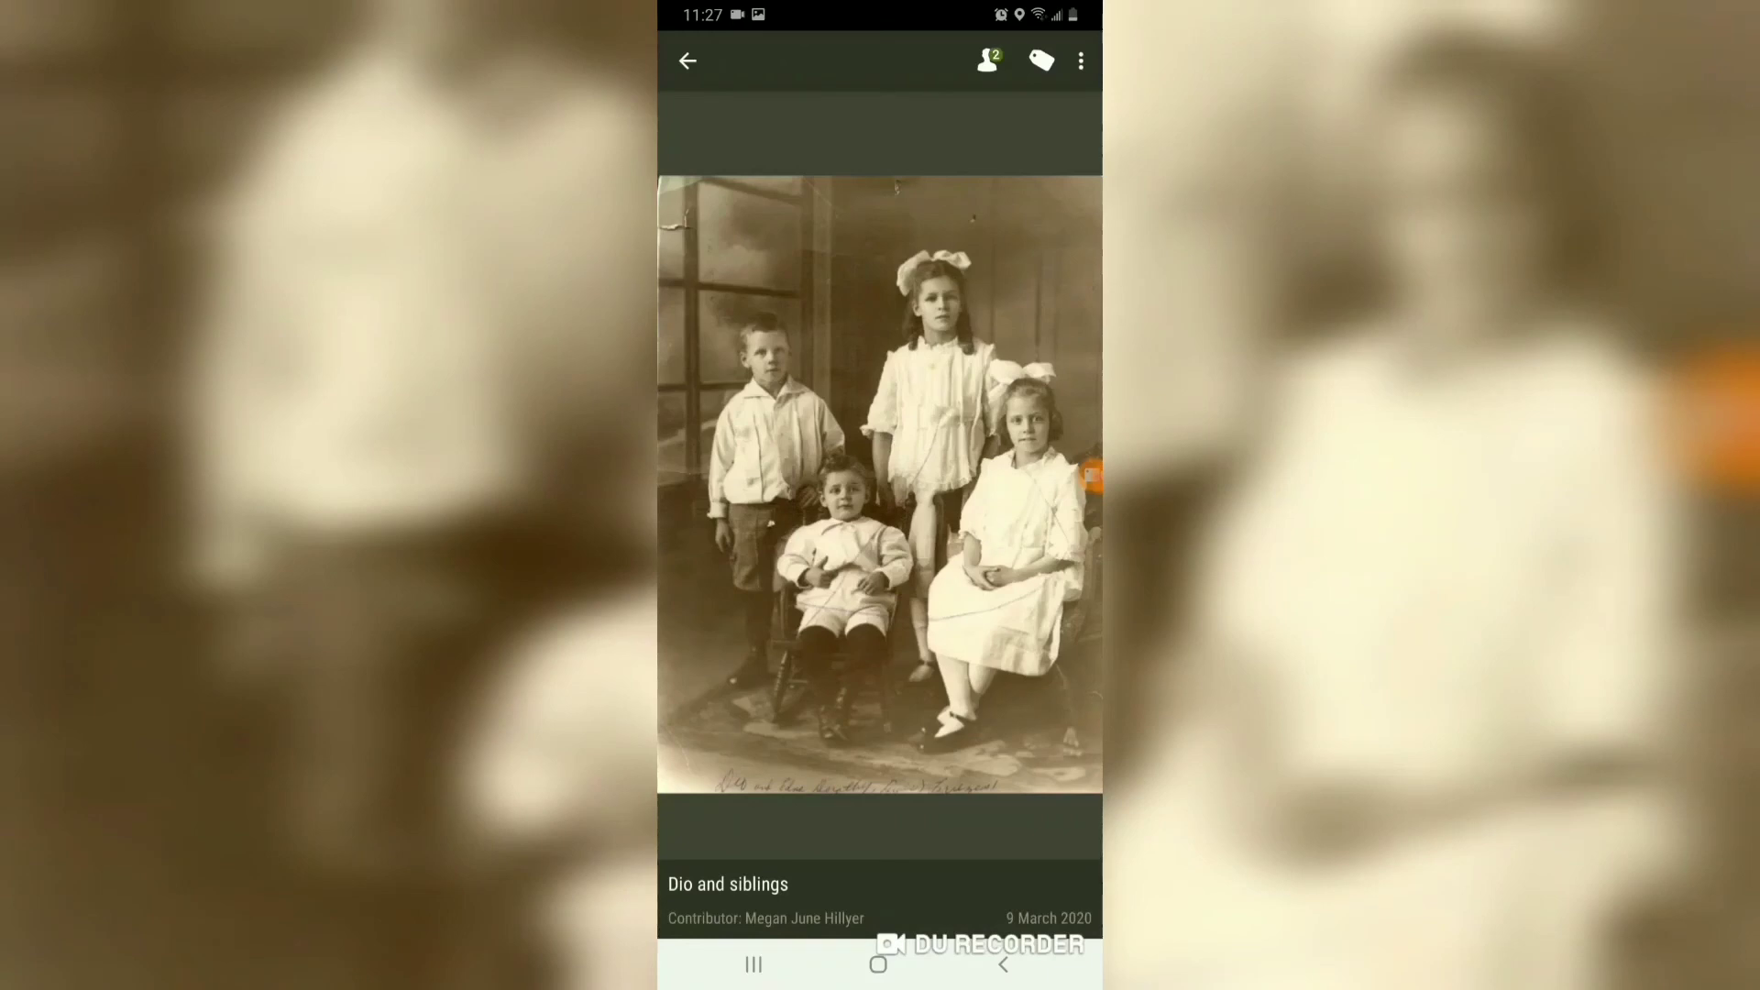
Step: Try entering the topic tag 'Wedding', then clear it
{"action": "left_click", "coordinate": [1041, 60]}
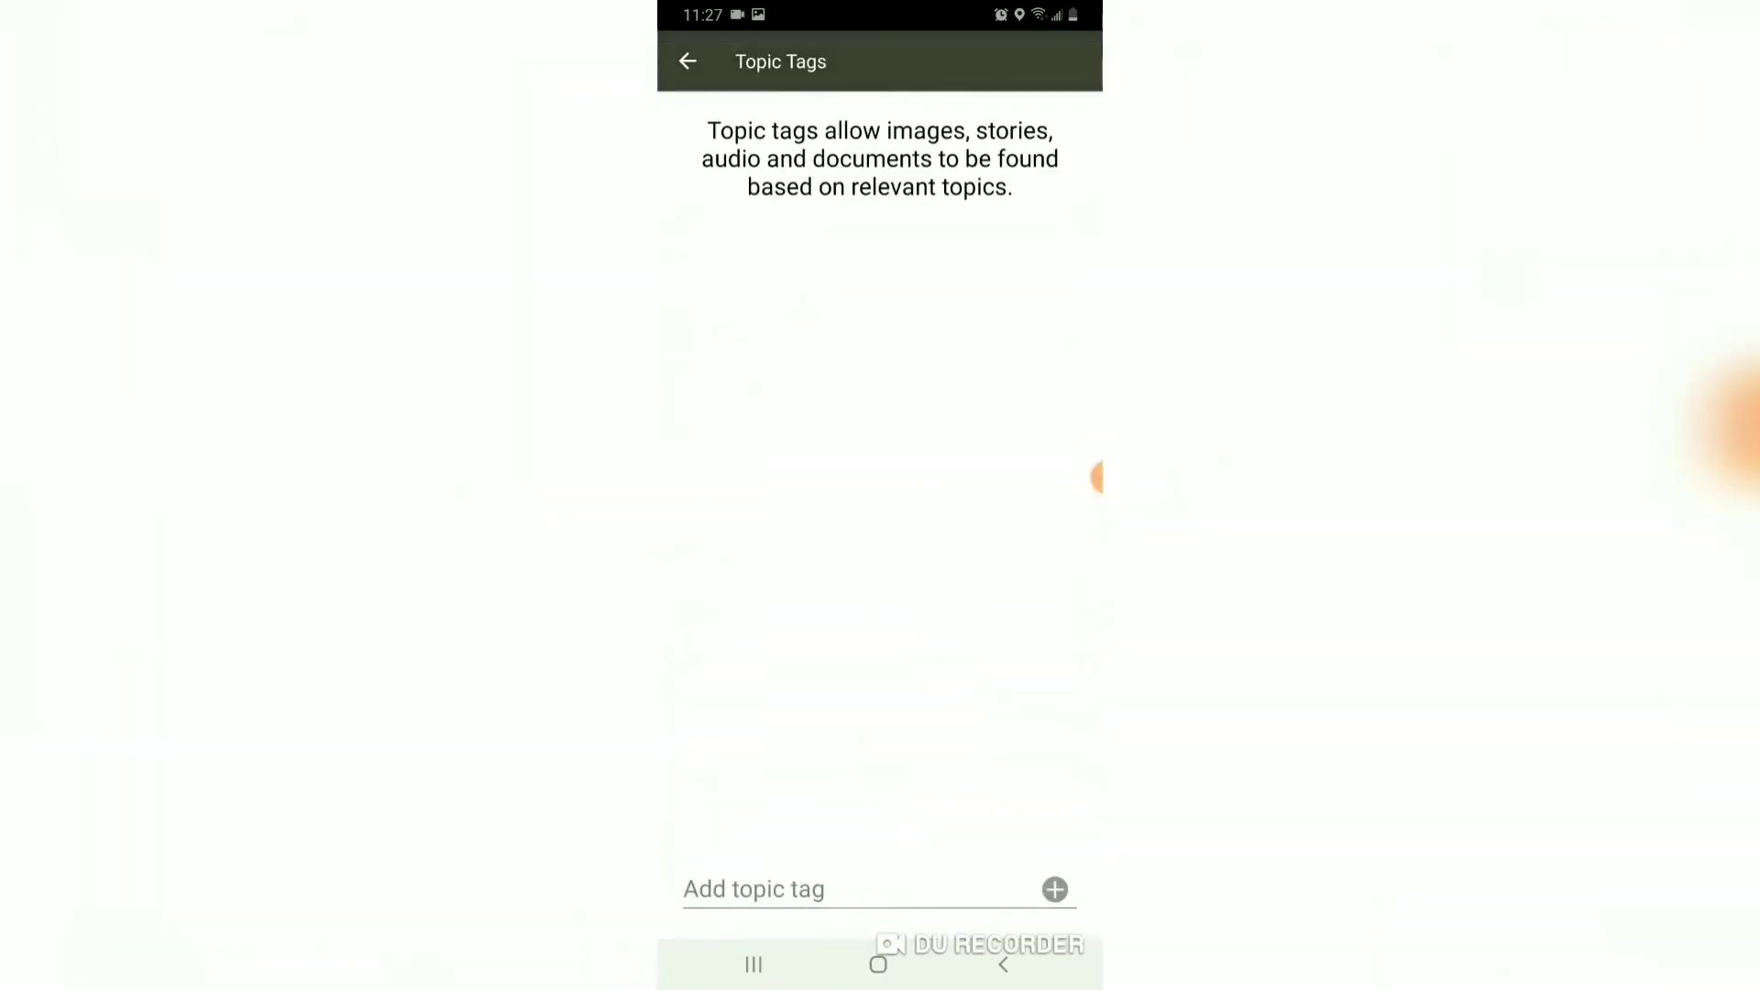
{"action": "left_click", "coordinate": [824, 889]}
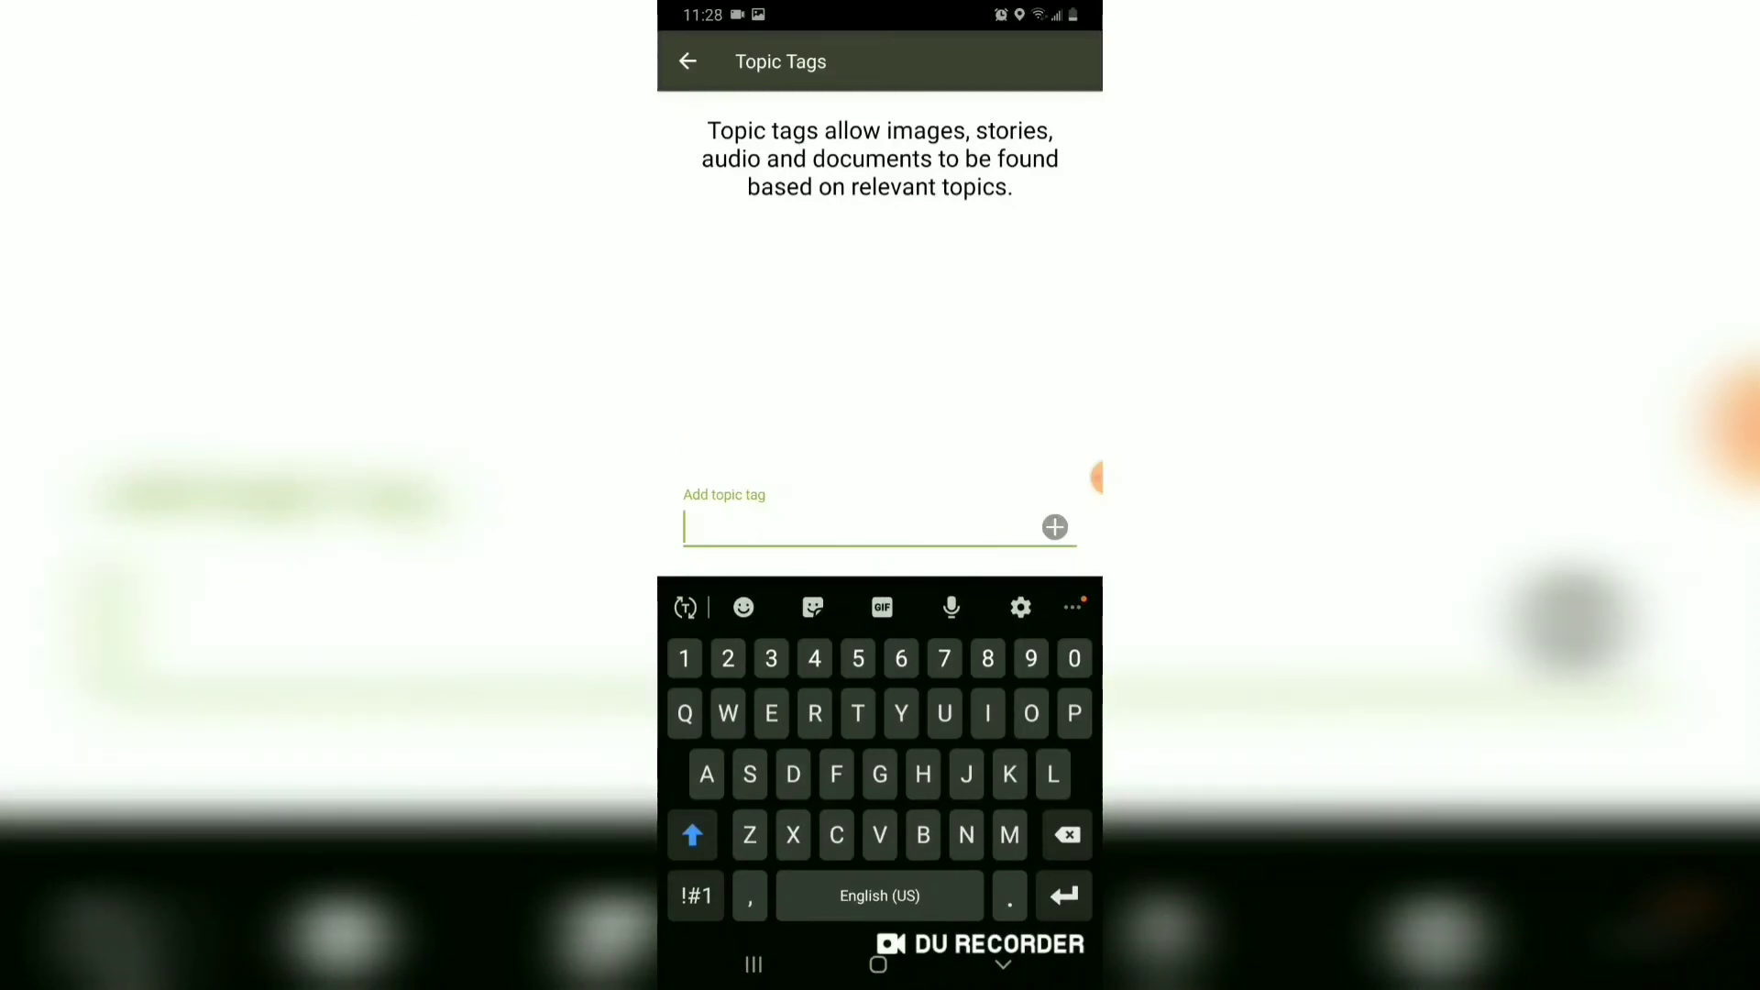
{"action": "type", "text": "Wedding"}
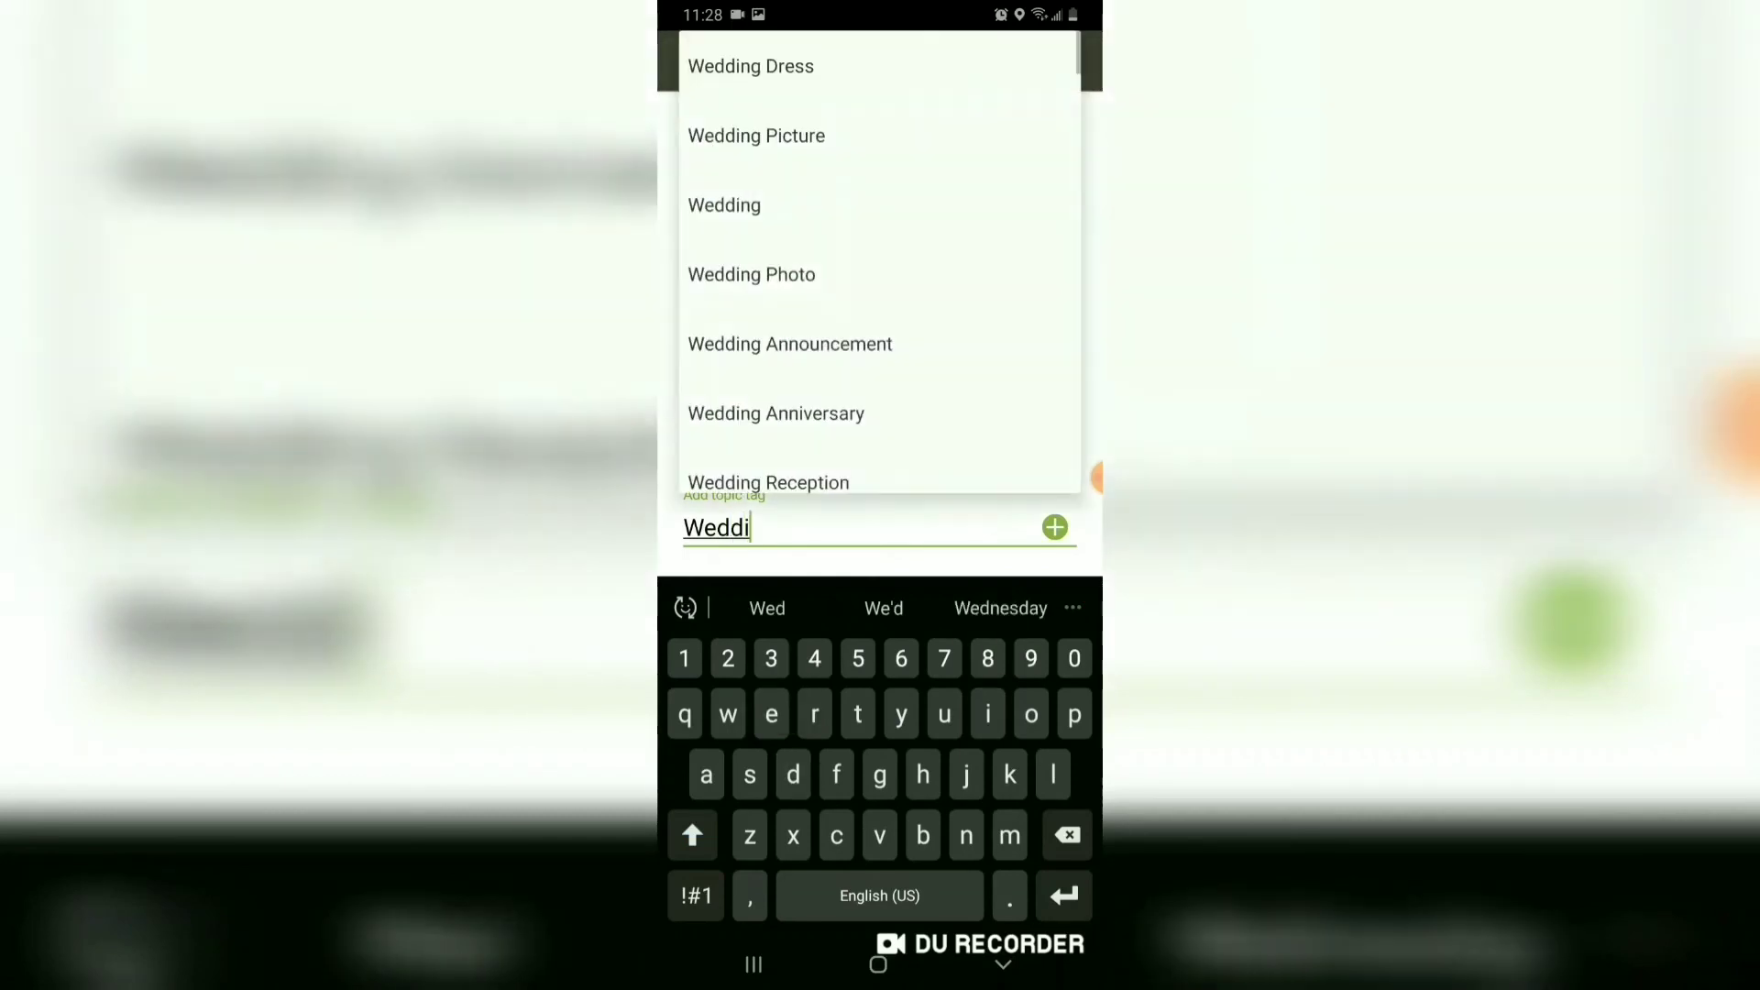
{"action": "key", "text": "BackSpace"}
{"action": "key", "text": "BackSpace"}
{"action": "key", "text": "BackSpace"}
{"action": "key", "text": "BackSpace"}
{"action": "key", "text": "BackSpace"}
{"action": "key", "text": "BackSpace"}
{"action": "key", "text": "BackSpace"}
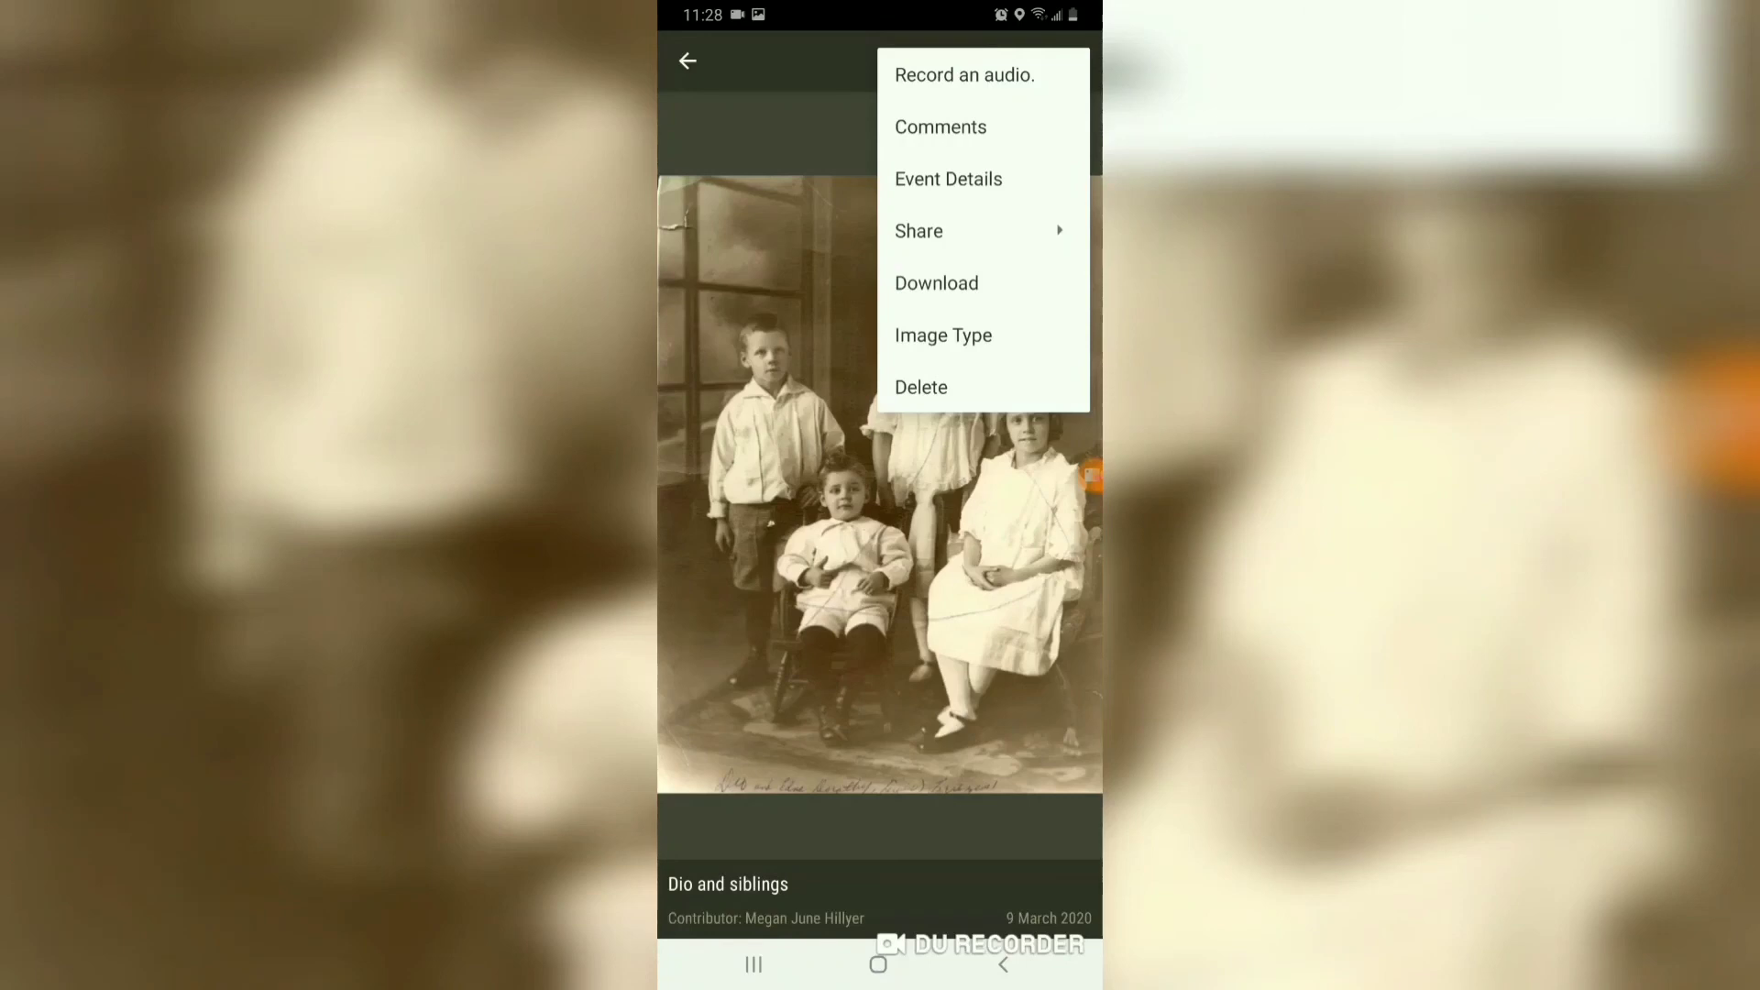
Step: Set the photo's event date to the standardized 13 March 1918
{"action": "left_click", "coordinate": [948, 179]}
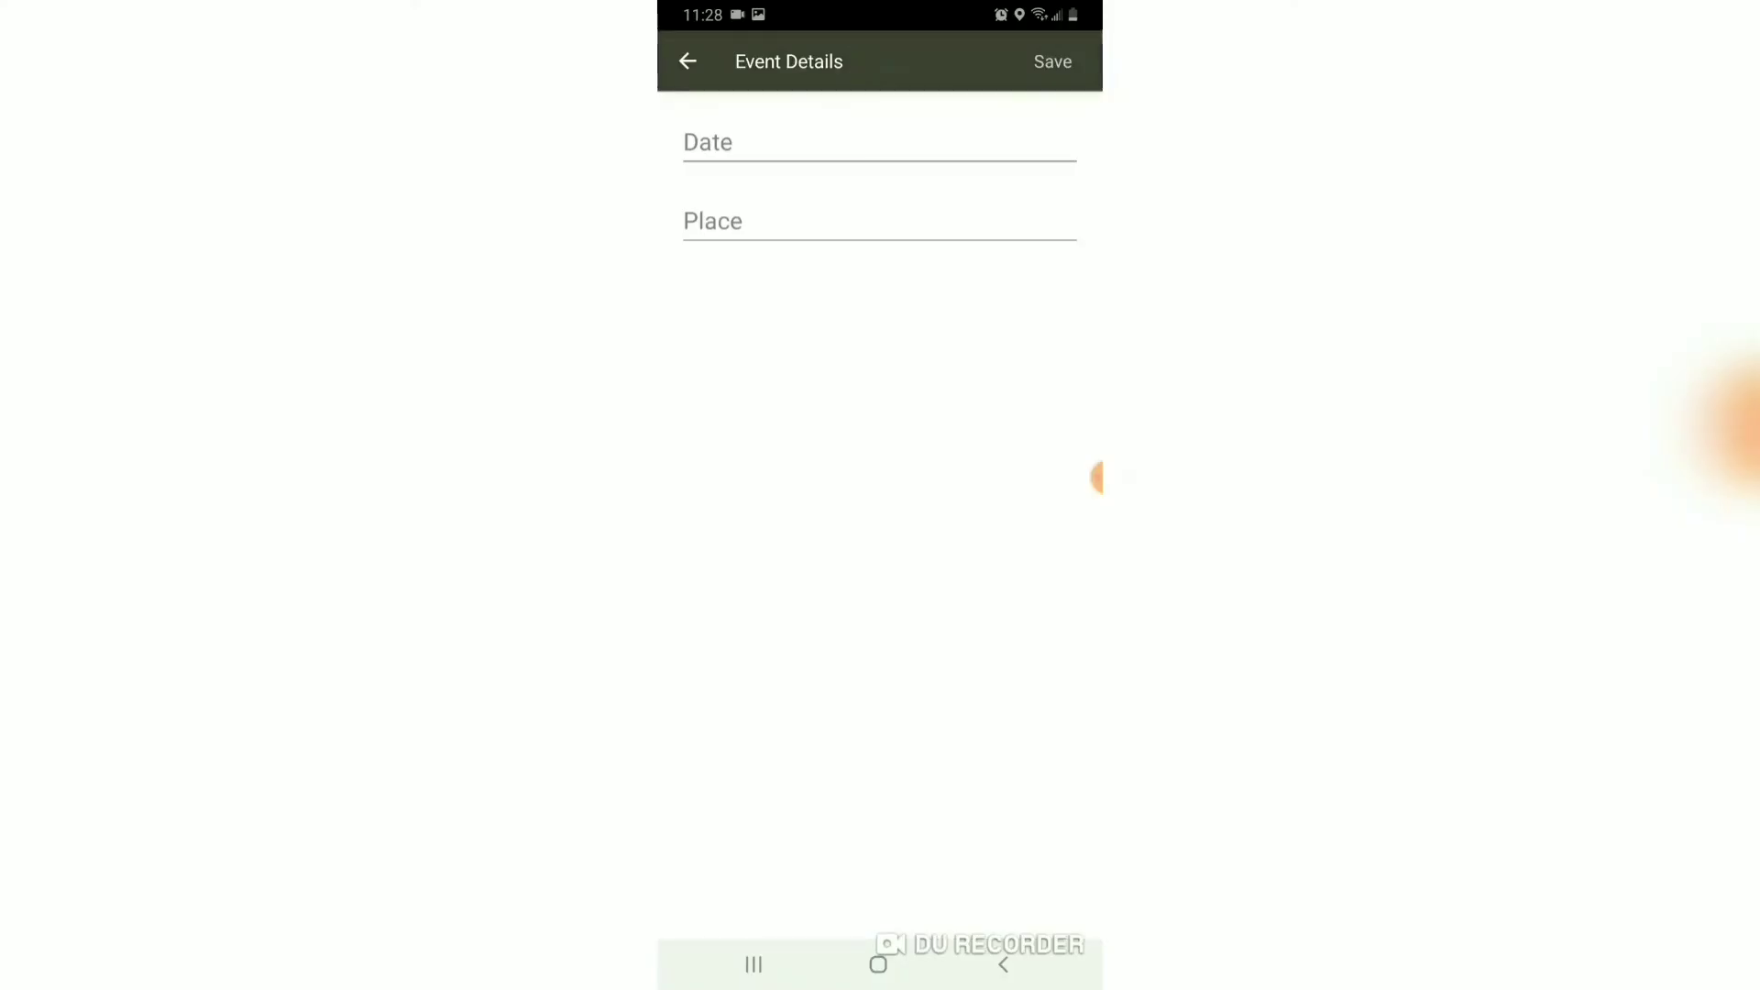
{"action": "left_click", "coordinate": [878, 142]}
{"action": "left_click", "coordinate": [878, 221]}
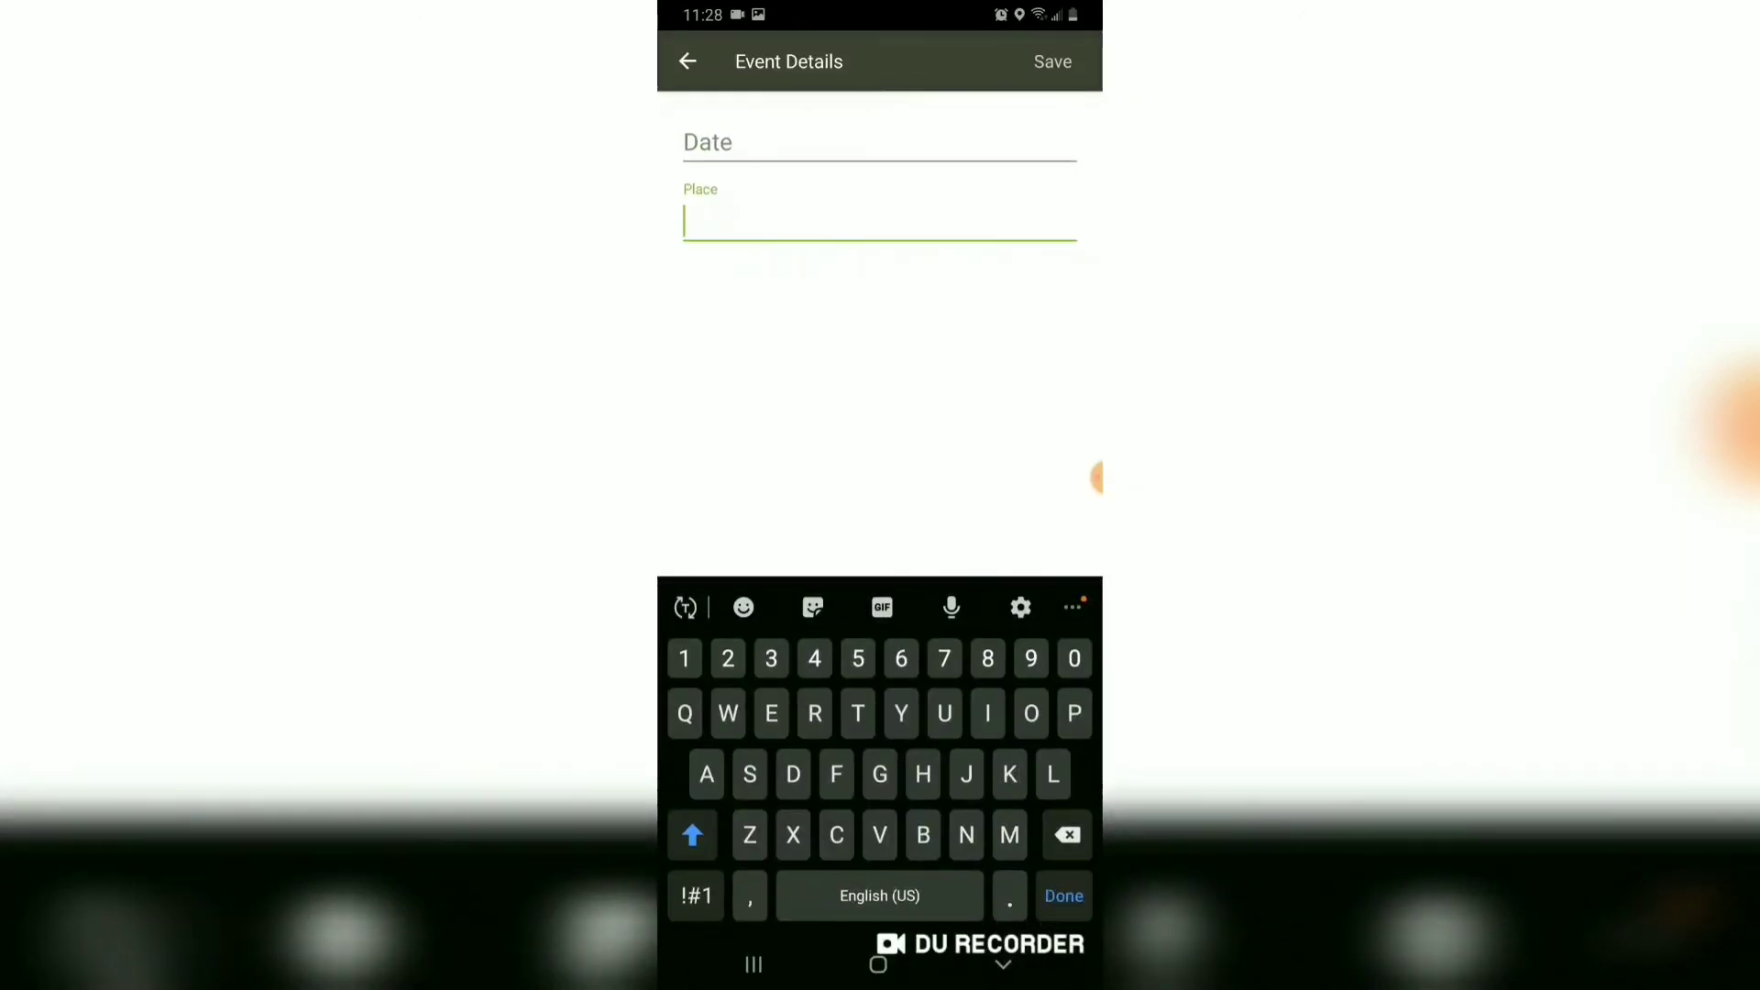
{"action": "left_click", "coordinate": [878, 142]}
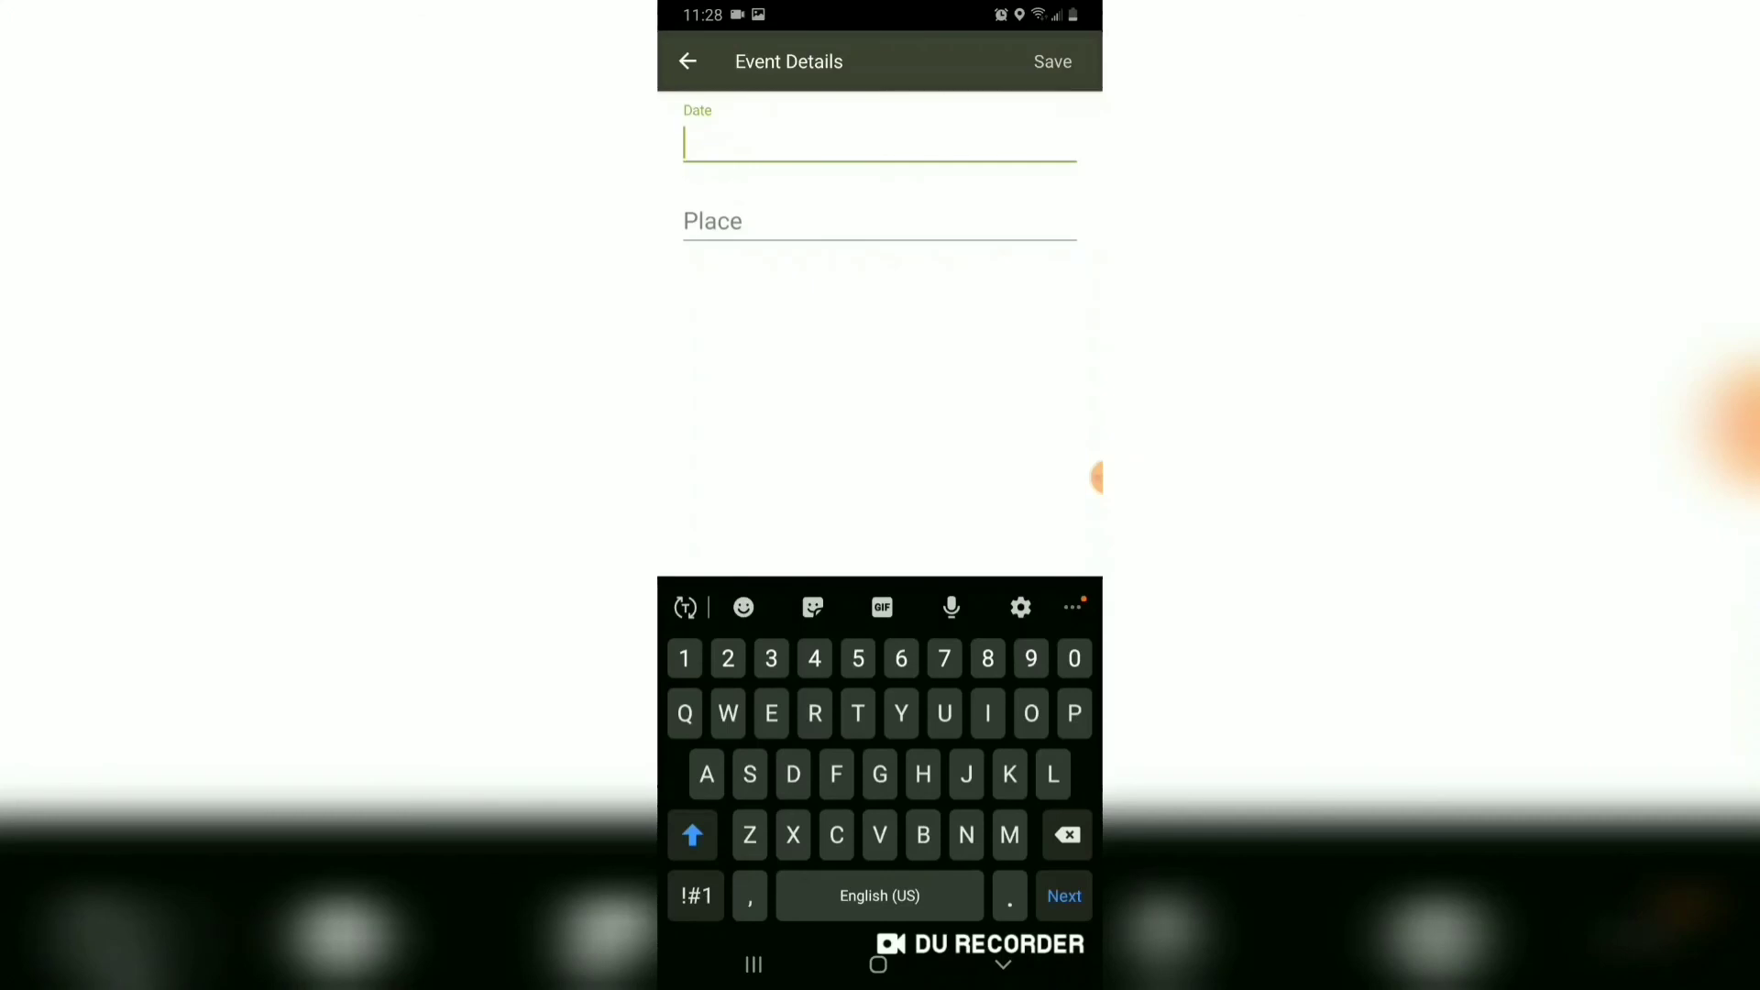
{"action": "type", "text": "1"}
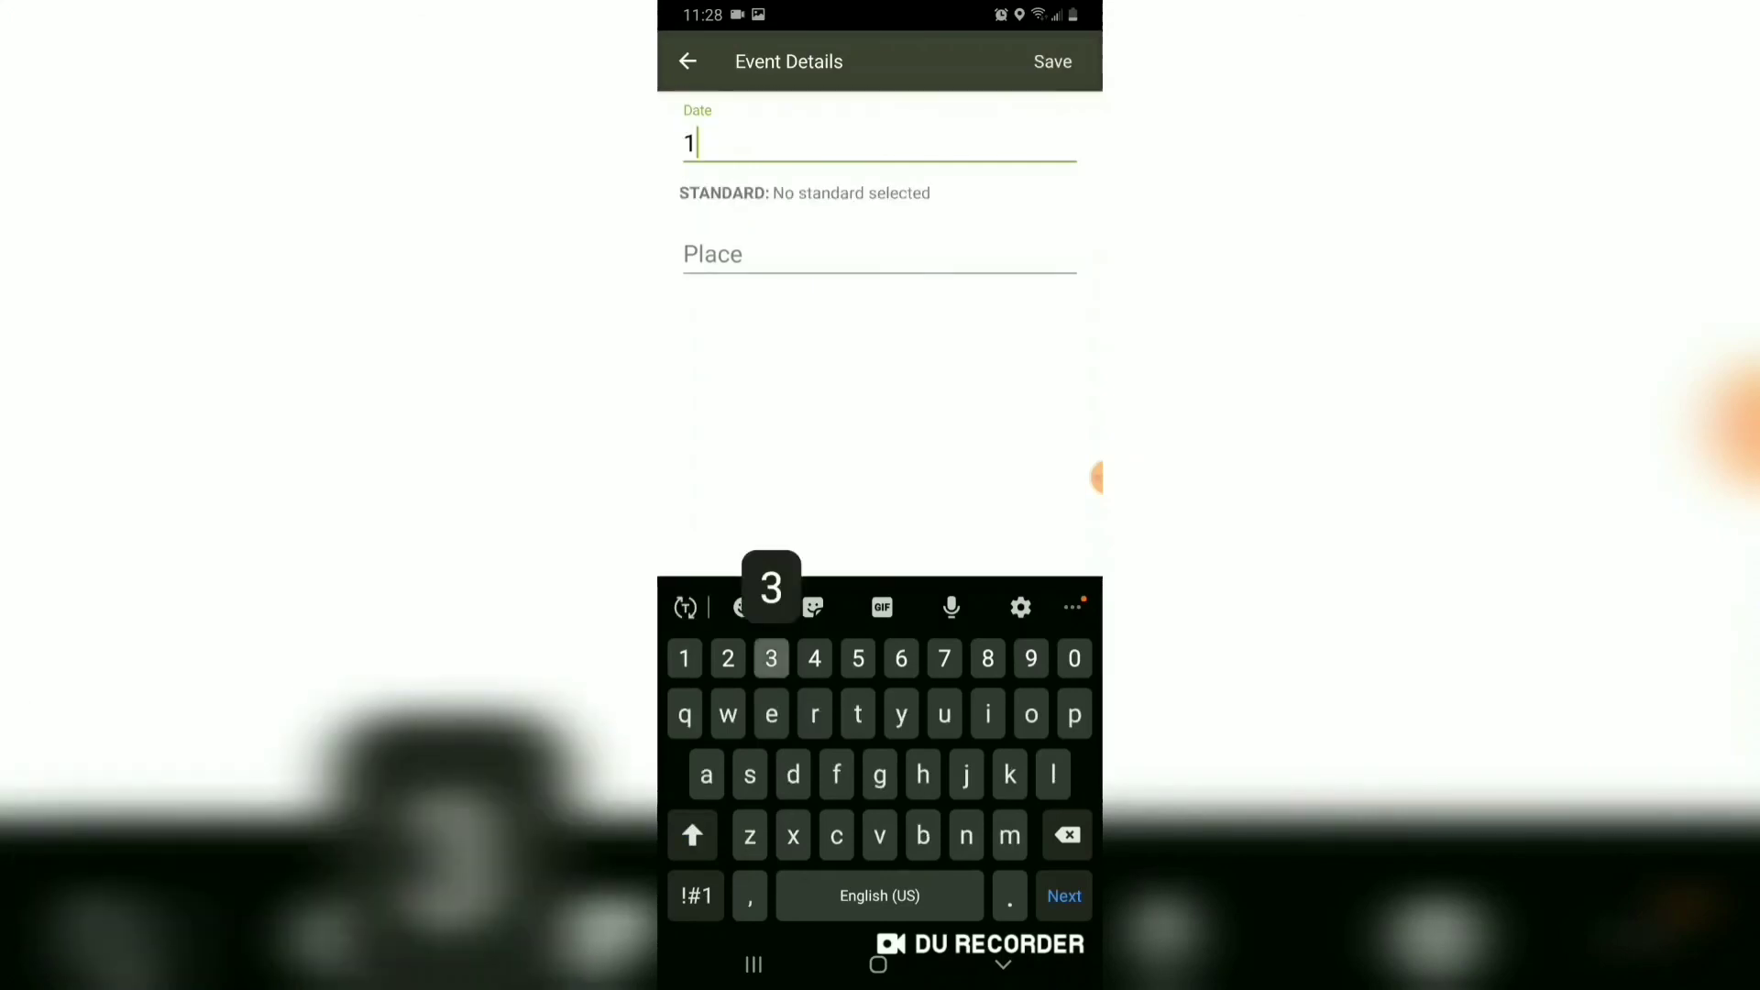
{"action": "type", "text": "3 MARCH"}
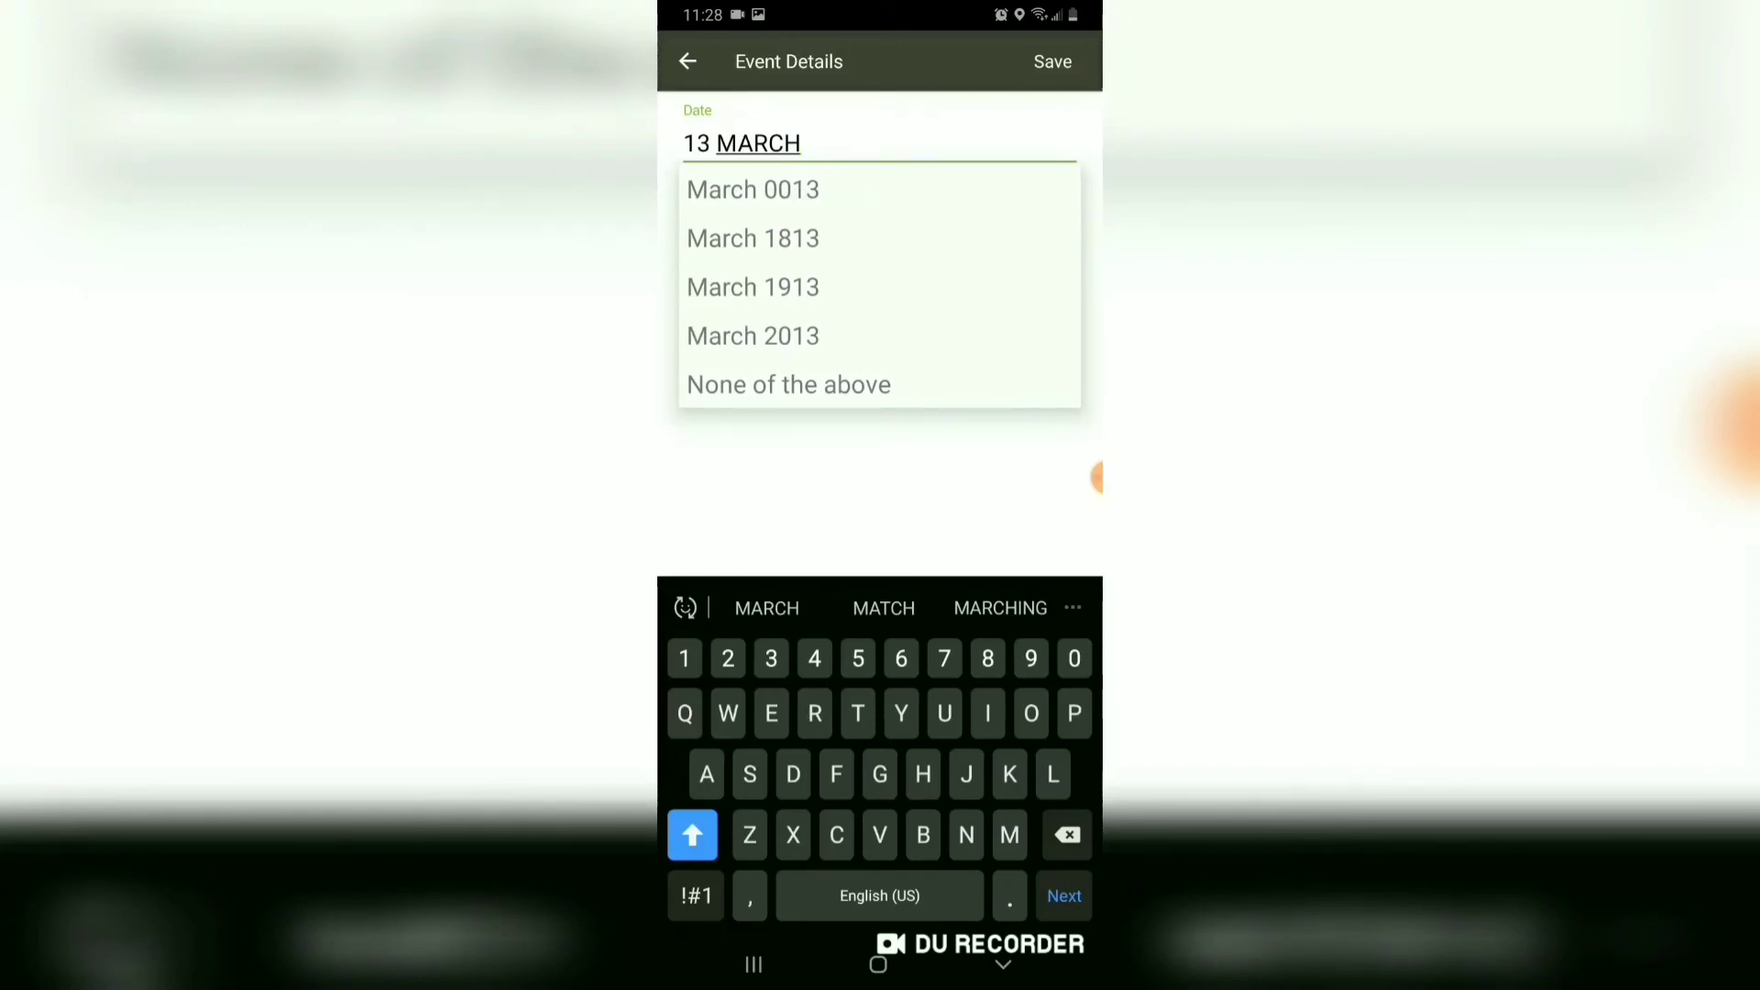
{"action": "type", "text": "1918"}
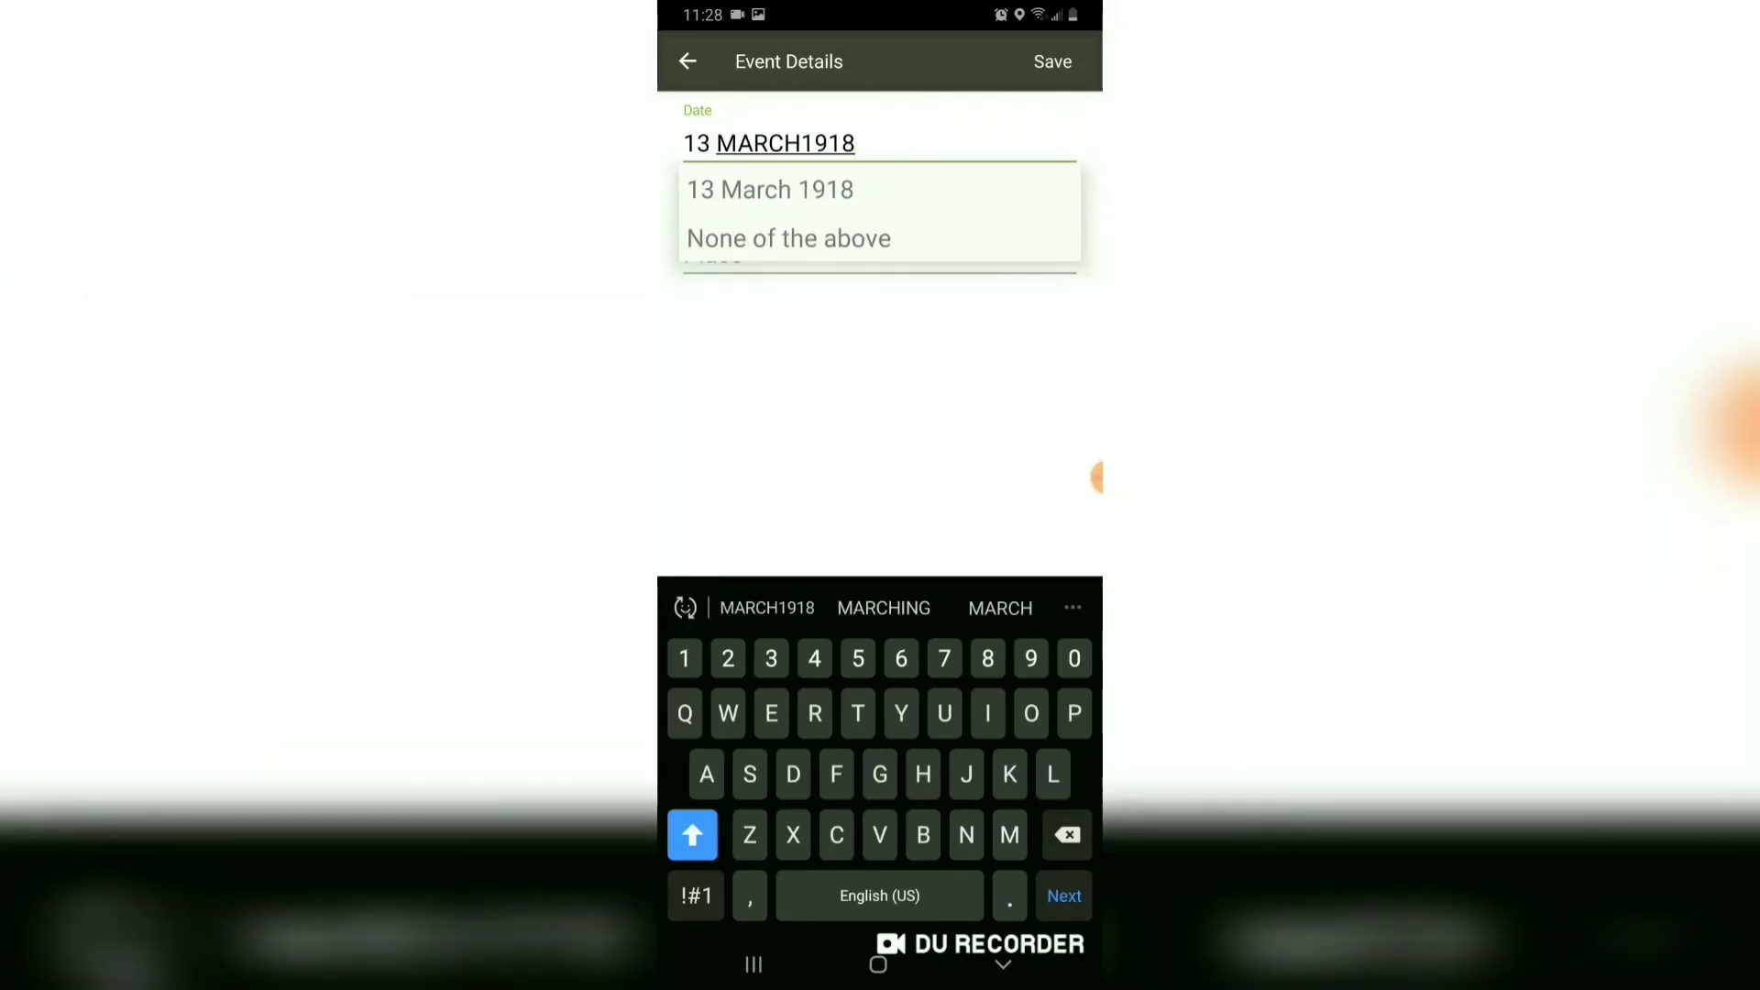
{"action": "left_click", "coordinate": [770, 189]}
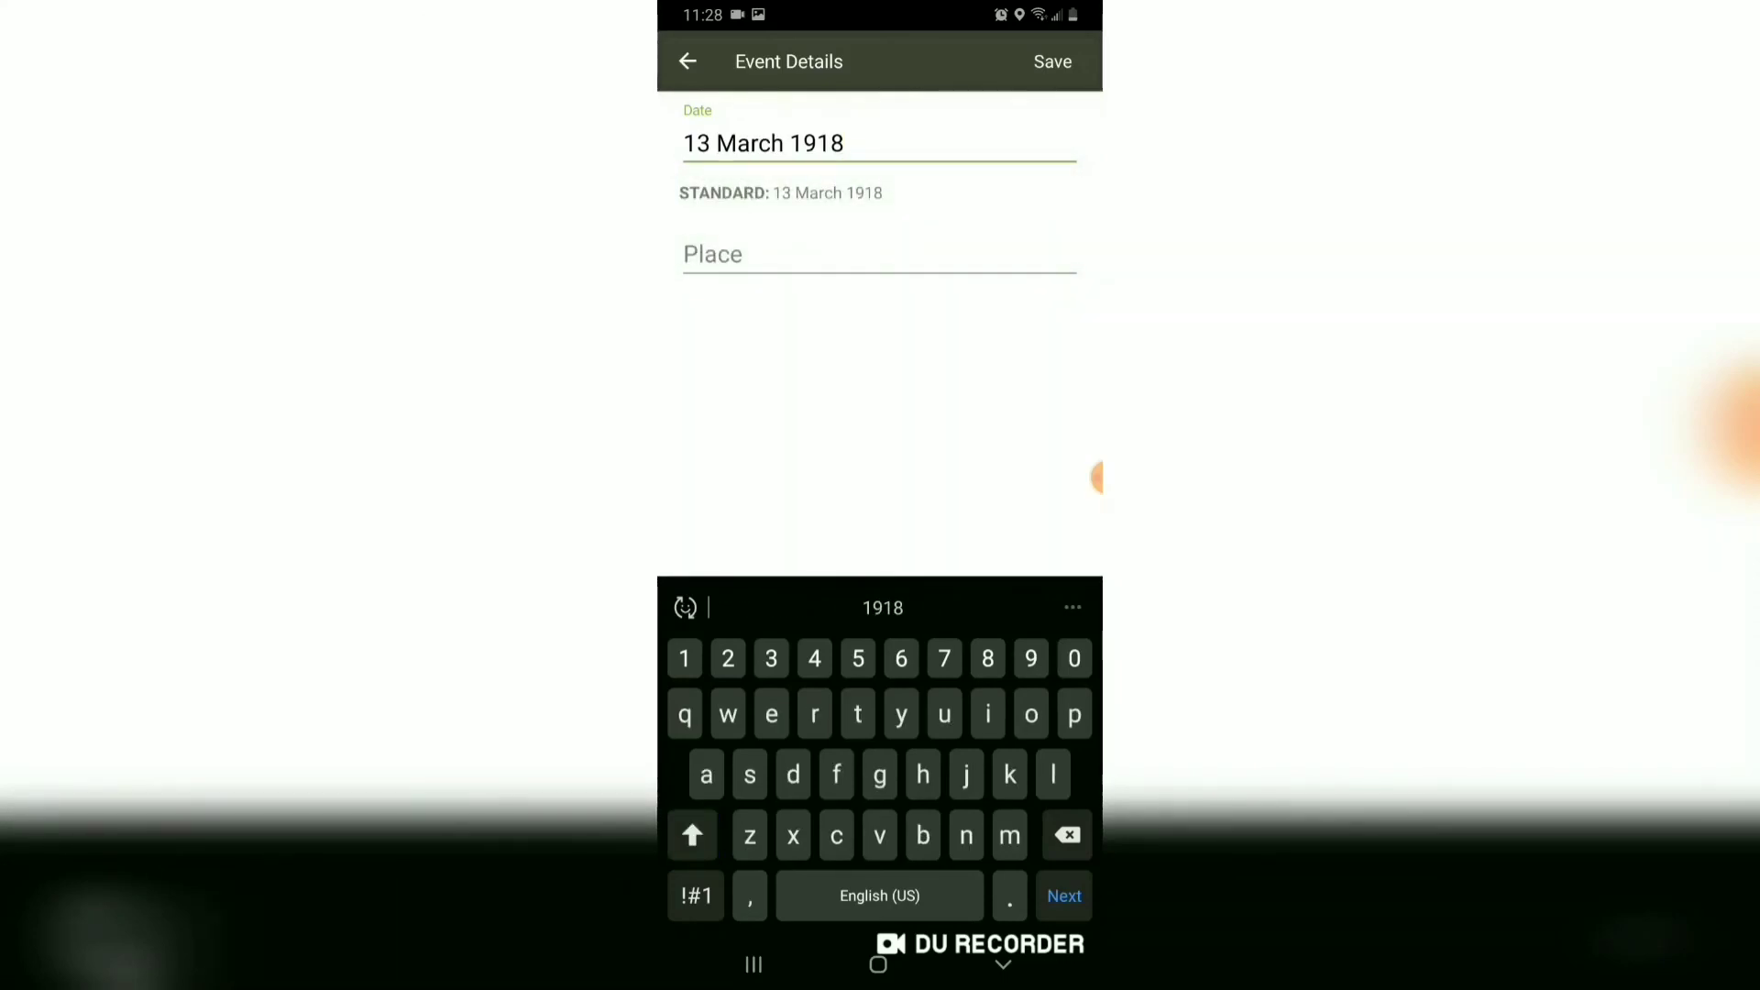
Step: Leave Event Details and return to the person's Memories page
{"action": "left_click", "coordinate": [688, 61]}
{"action": "left_click", "coordinate": [1009, 538]}
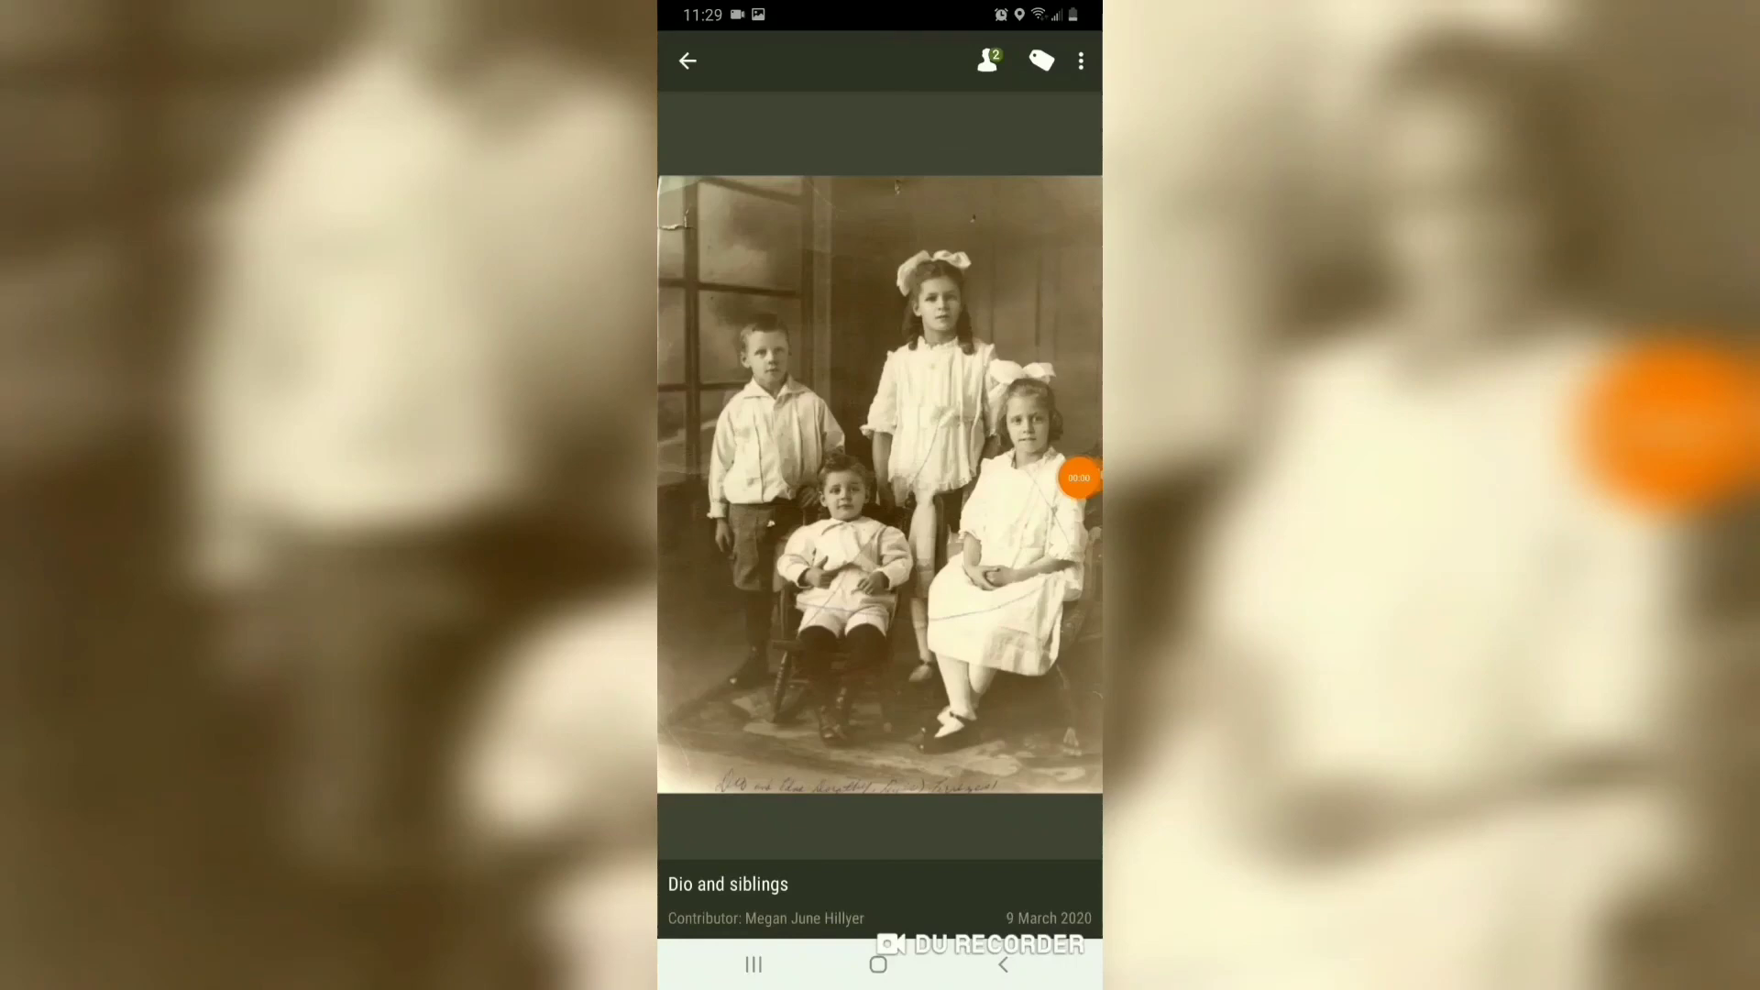
{"action": "left_click", "coordinate": [688, 61]}
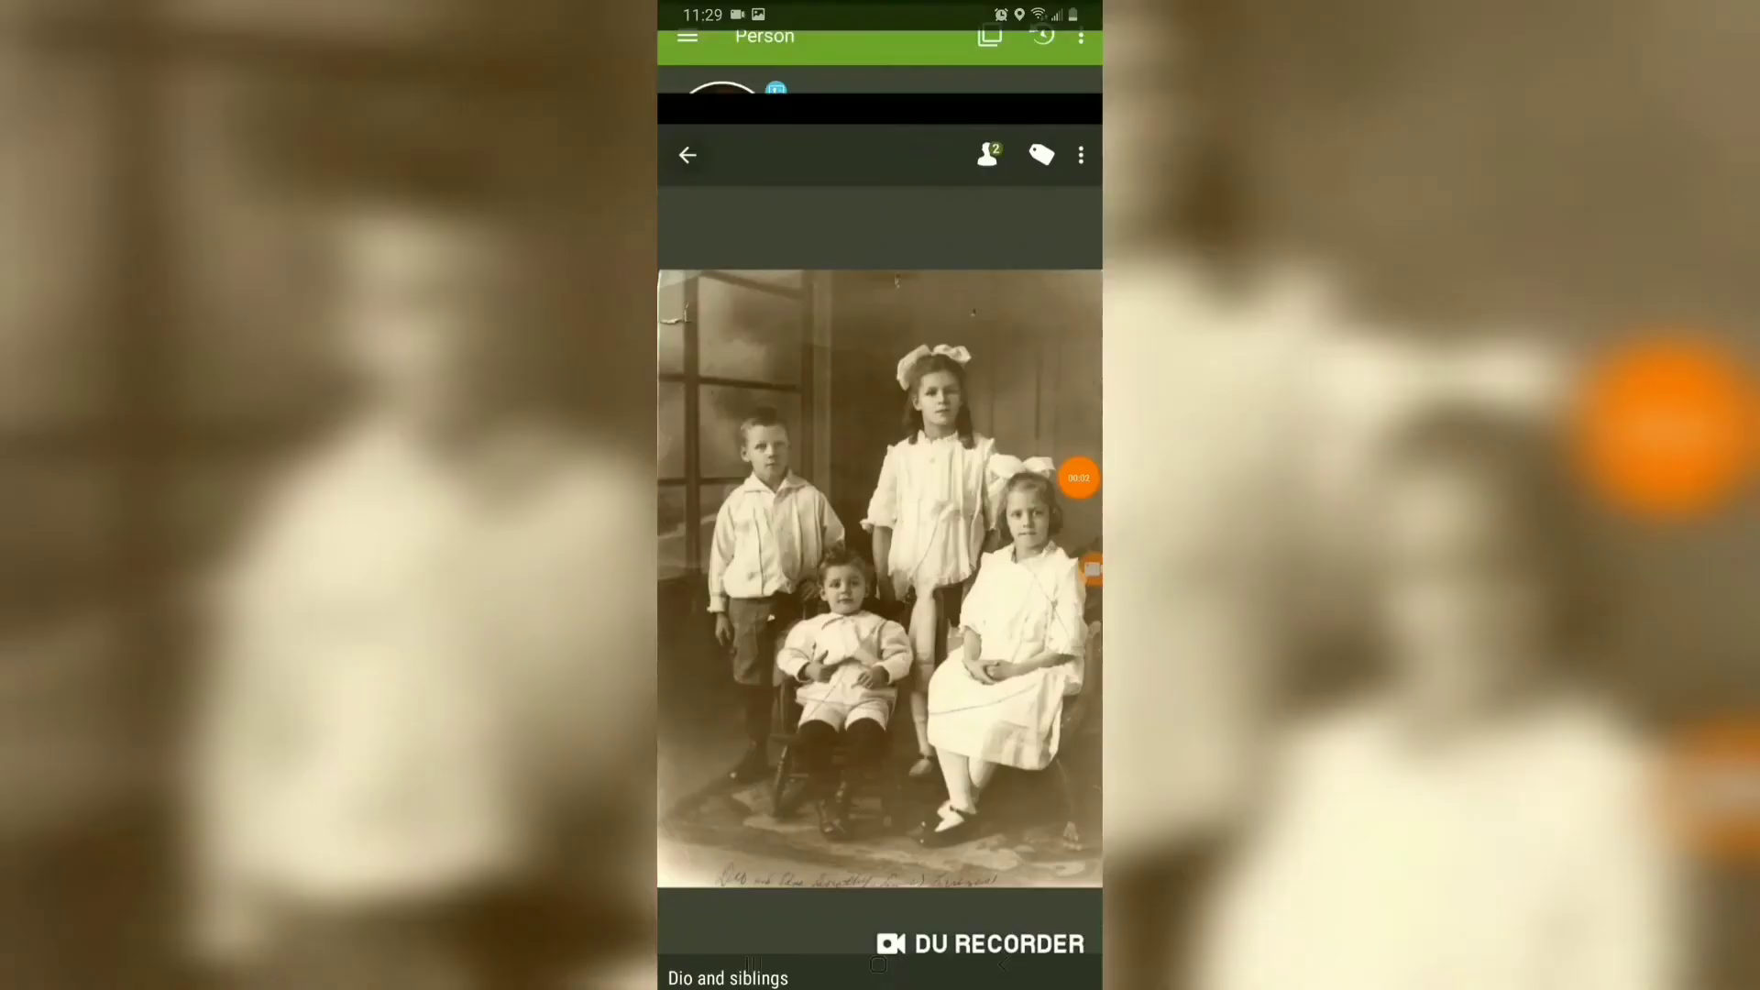